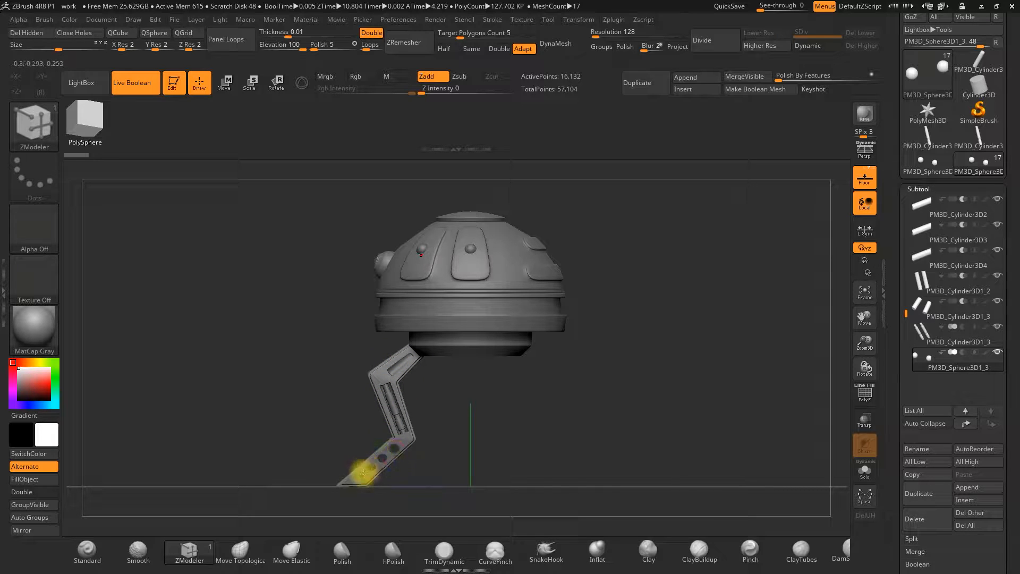
# Step: Examine the robot's dome body and the detailing on its leg from the side and from angled views
pyautogui.moveTo(472, 442); pyautogui.dragTo(473, 418)
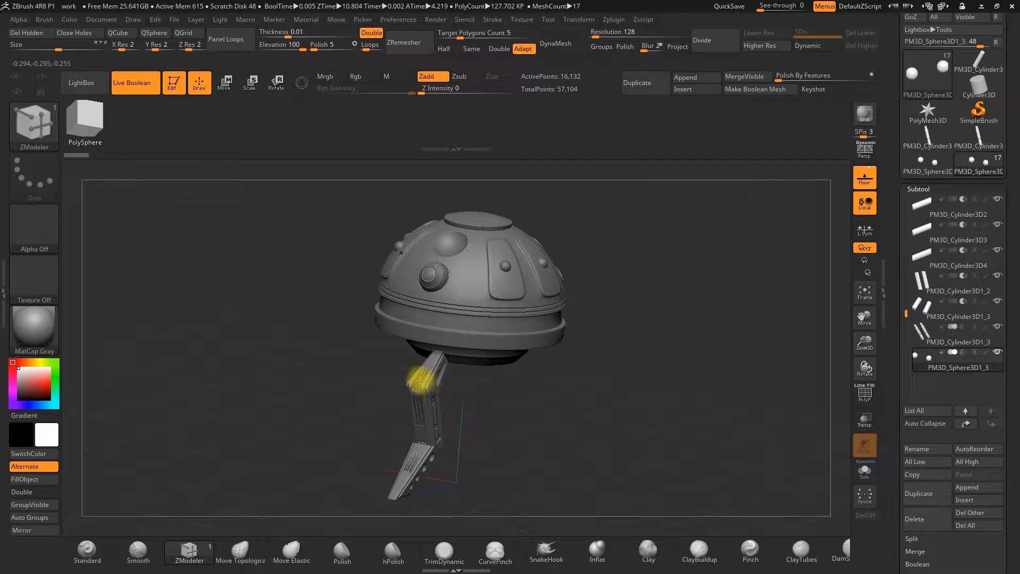
pyautogui.moveTo(449, 492); pyautogui.dragTo(420, 411)
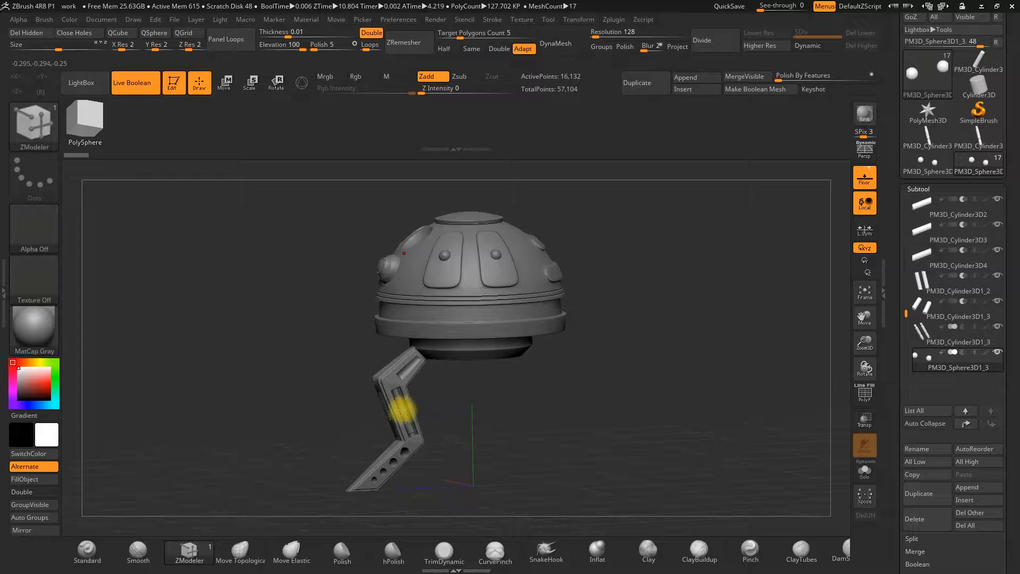
pyautogui.moveTo(410, 430); pyautogui.dragTo(467, 417)
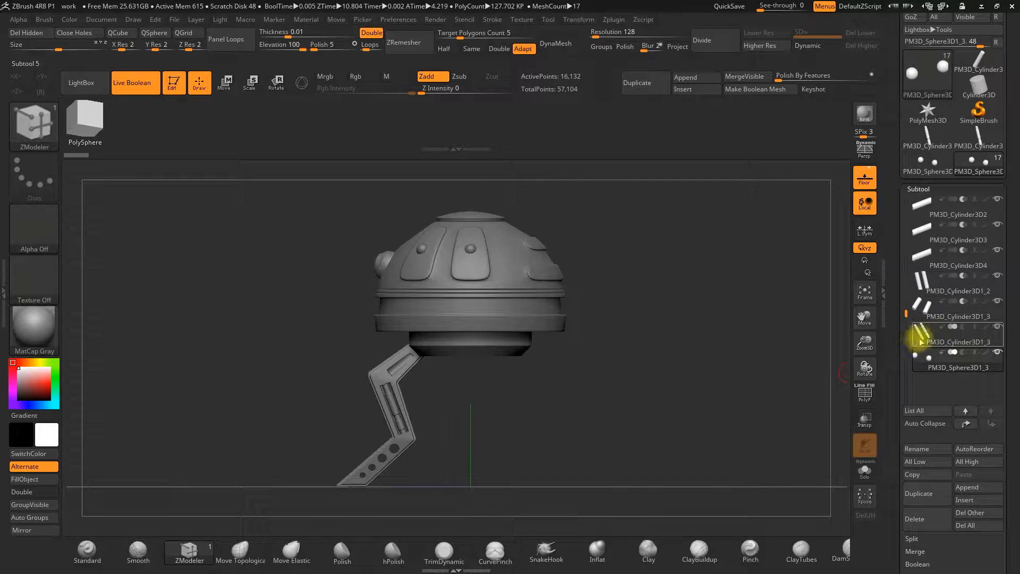
pyautogui.click(921, 364)
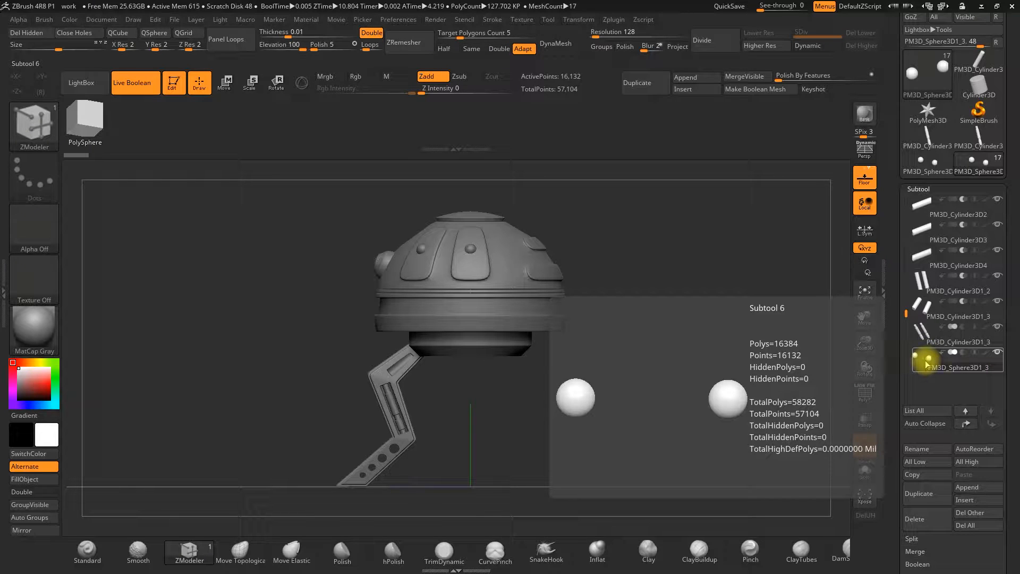
pyautogui.moveTo(820, 346); pyautogui.dragTo(633, 355)
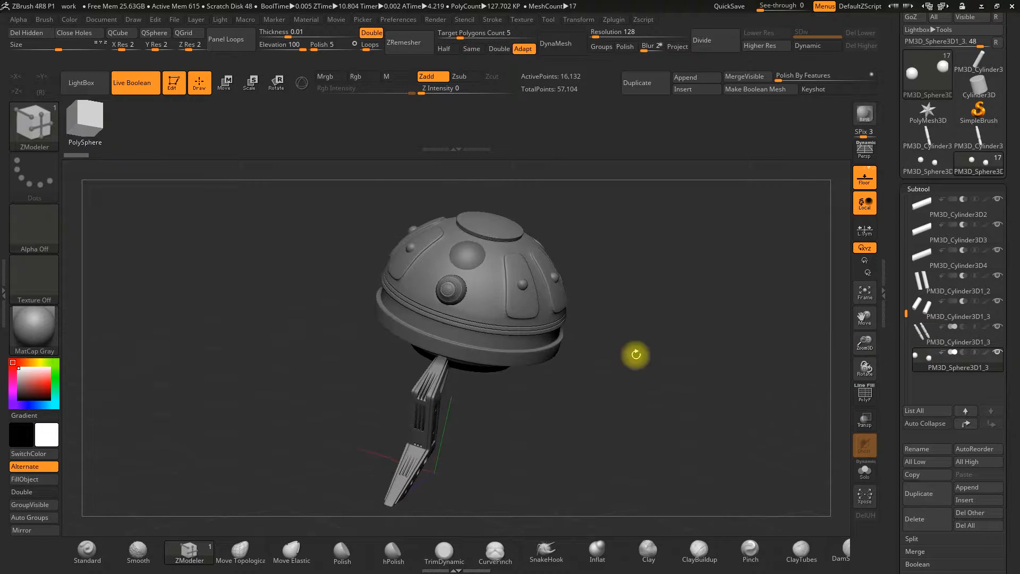
pyautogui.moveTo(674, 324); pyautogui.dragTo(666, 317)
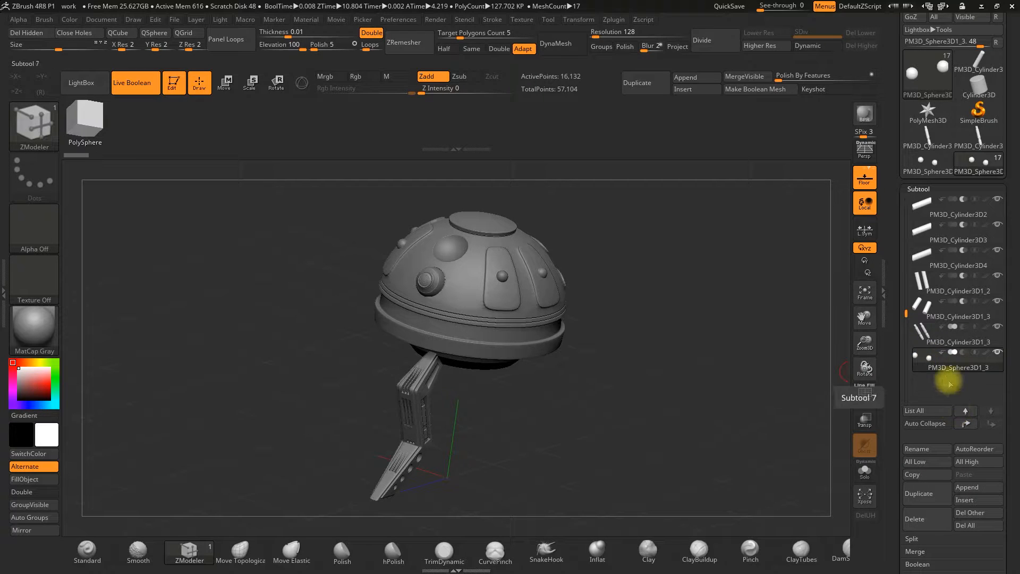
# Step: Reorder the selected PM3D_Sphere3D1_3 subtool upward until it sits directly beneath the other PM3D_Sphere3D1_3 subtool
pyautogui.click(967, 425)
pyautogui.click(969, 427)
pyautogui.click(968, 426)
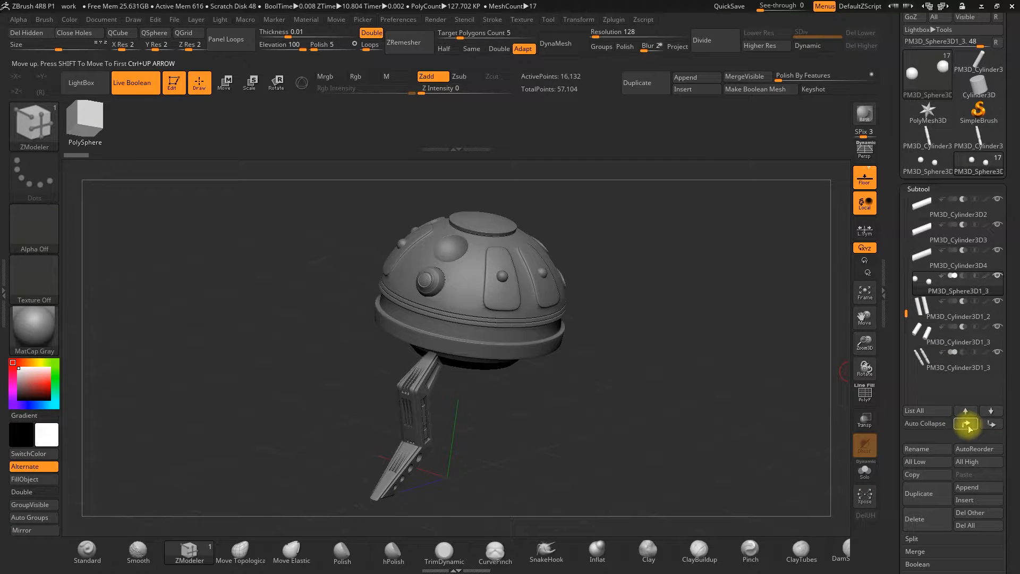
pyautogui.click(966, 426)
pyautogui.click(966, 426)
pyautogui.moveTo(906, 312); pyautogui.dragTo(907, 285)
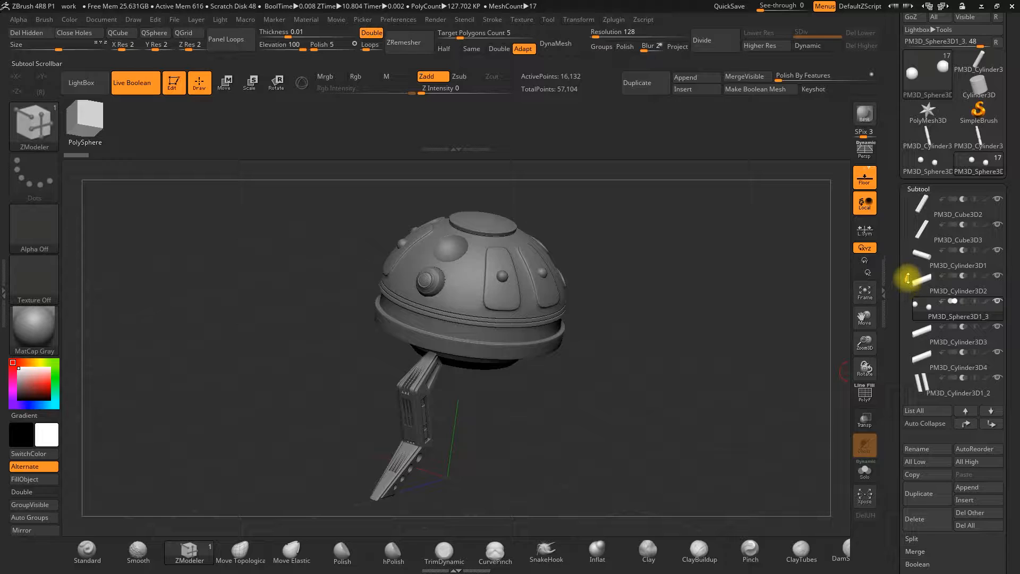
pyautogui.click(967, 424)
pyautogui.click(967, 424)
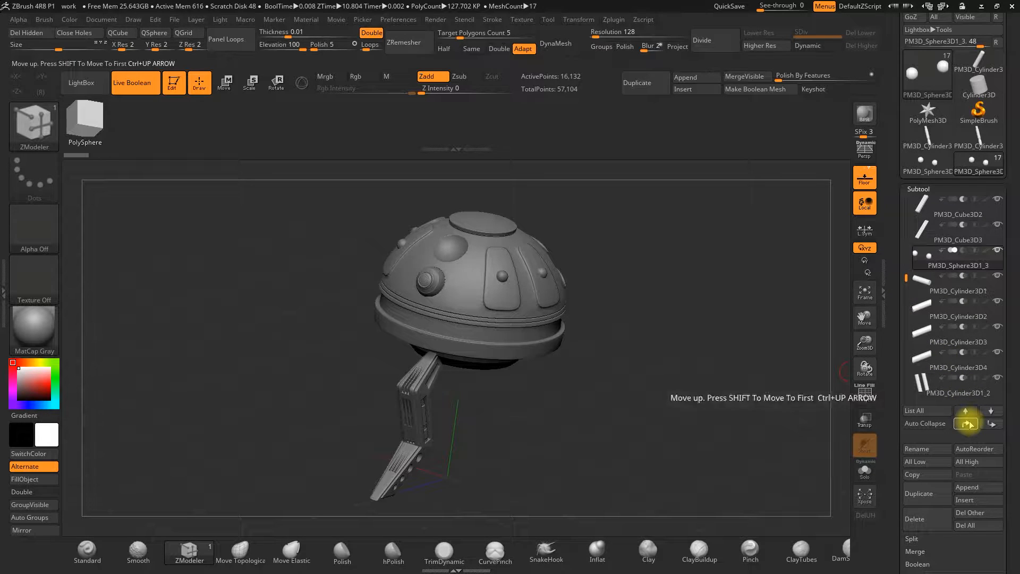
pyautogui.click(967, 425)
pyautogui.moveTo(910, 273)
pyautogui.mouseDown()
pyautogui.moveTo(908, 255)
pyautogui.moveTo(916, 260)
pyautogui.mouseUp()
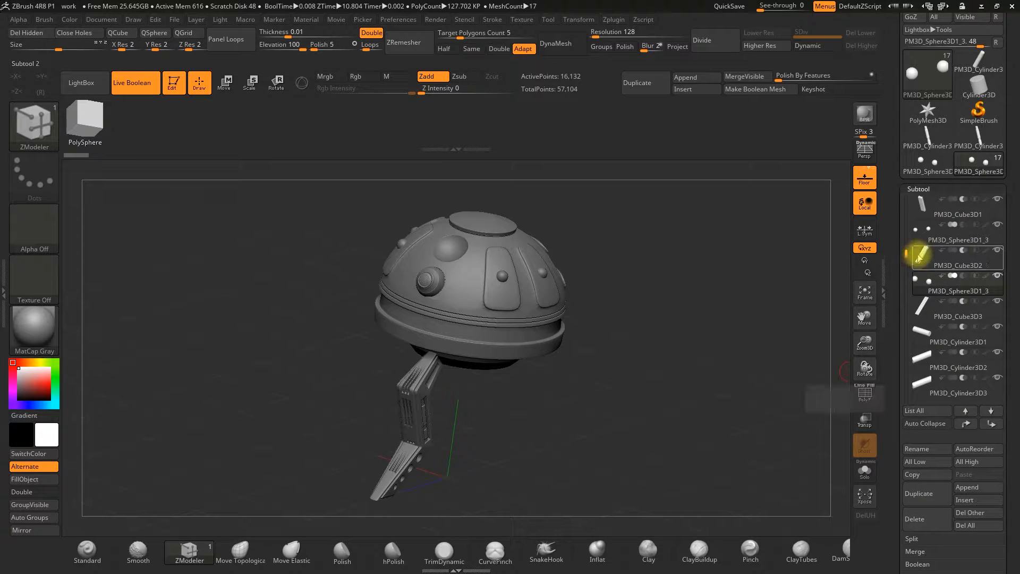
pyautogui.click(968, 424)
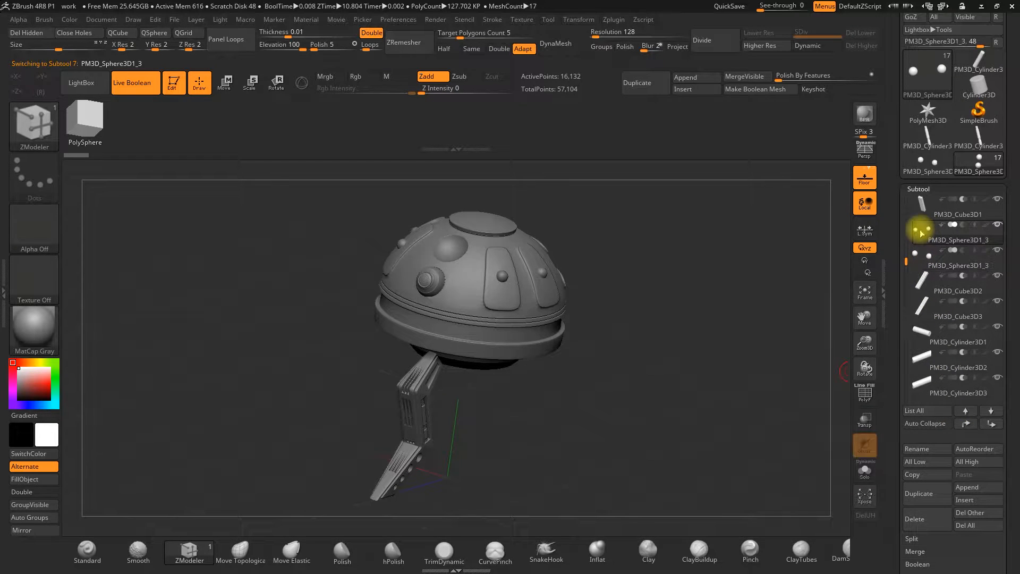
# Step: Merge the upper PM3D_Sphere3D1_3 subtool down with the matching sphere subtool beneath it
pyautogui.moveTo(899, 541); pyautogui.dragTo(902, 525)
pyautogui.click(916, 535)
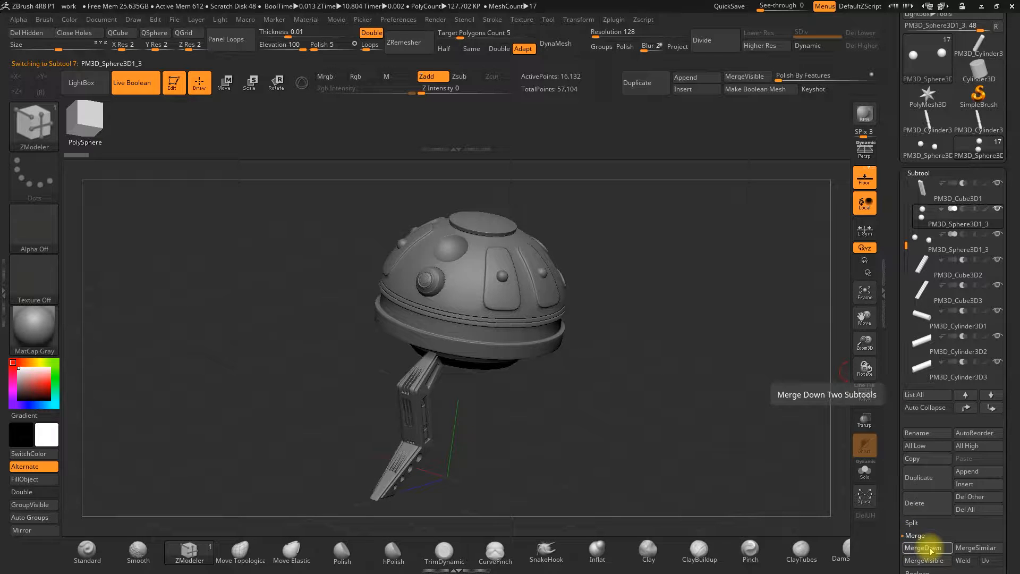
pyautogui.click(930, 552)
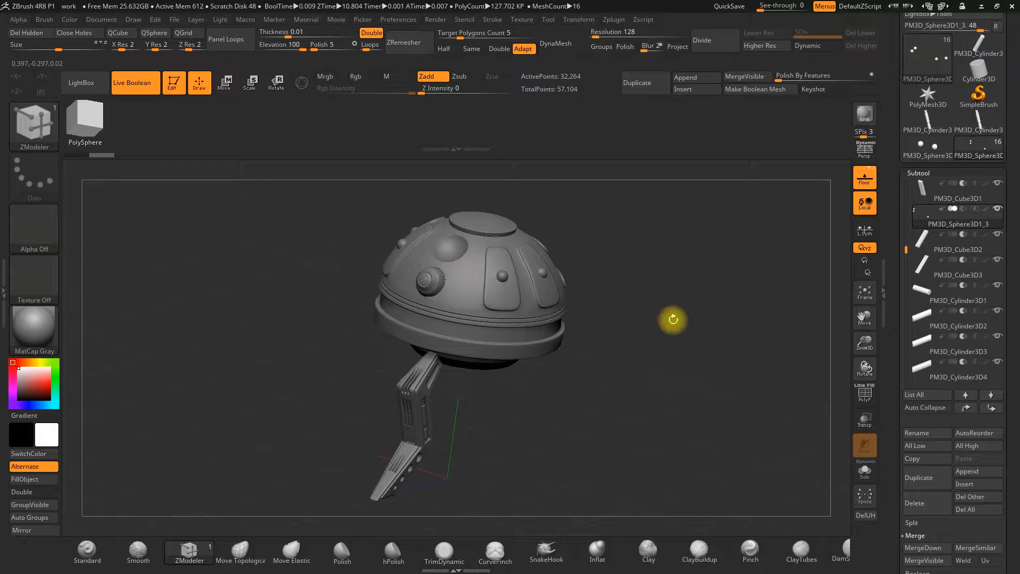
# Step: Reorder the subtractive PM3D_Cube3D1 bar subtool so it sits below the merged spheres, directly above PM3D_Cube3D2
pyautogui.moveTo(671, 319); pyautogui.dragTo(668, 315)
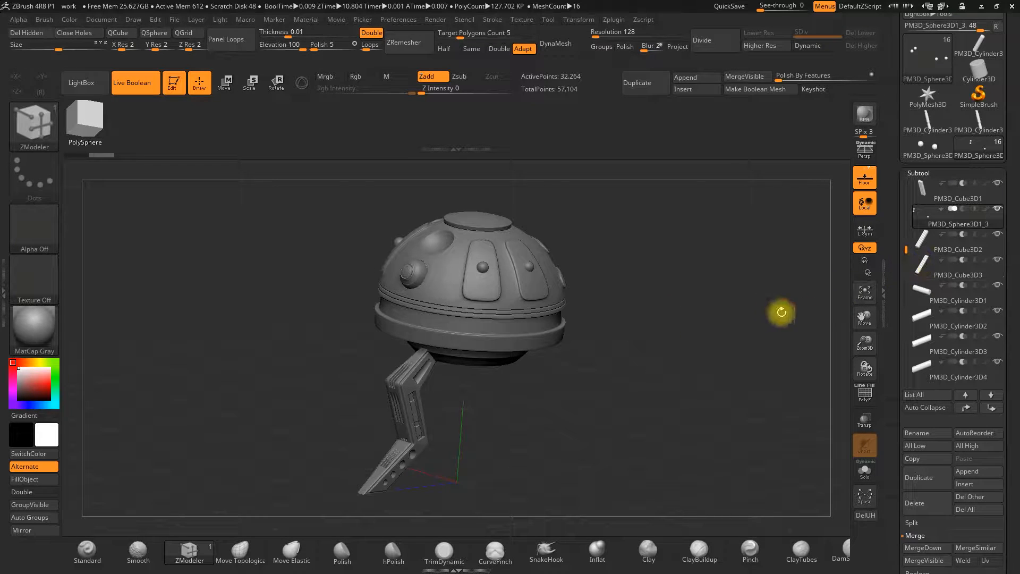
pyautogui.keyDown('shift'); pyautogui.moveTo(781, 312); pyautogui.dragTo(765, 306); pyautogui.keyUp('shift')
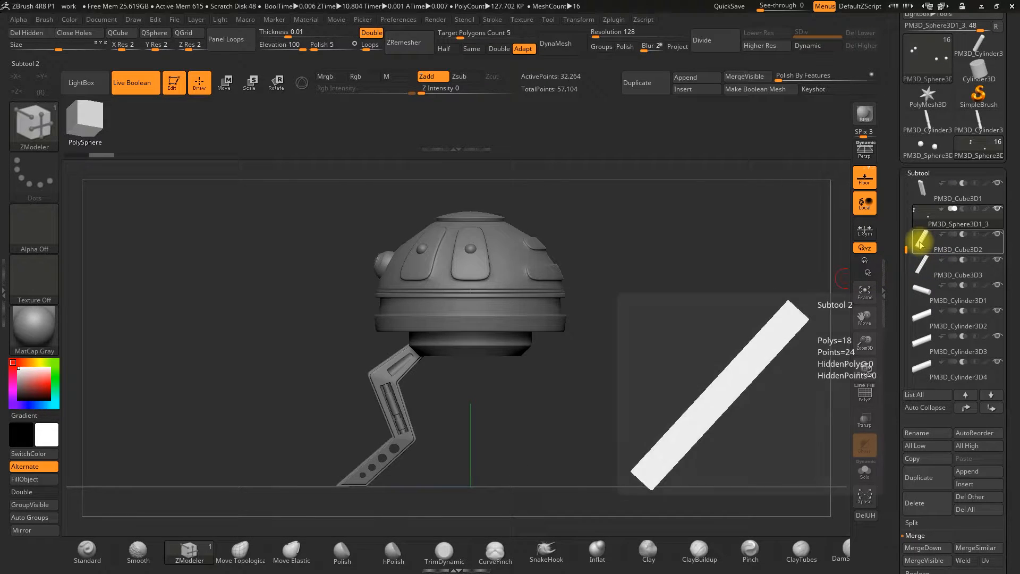
pyautogui.moveTo(924, 291)
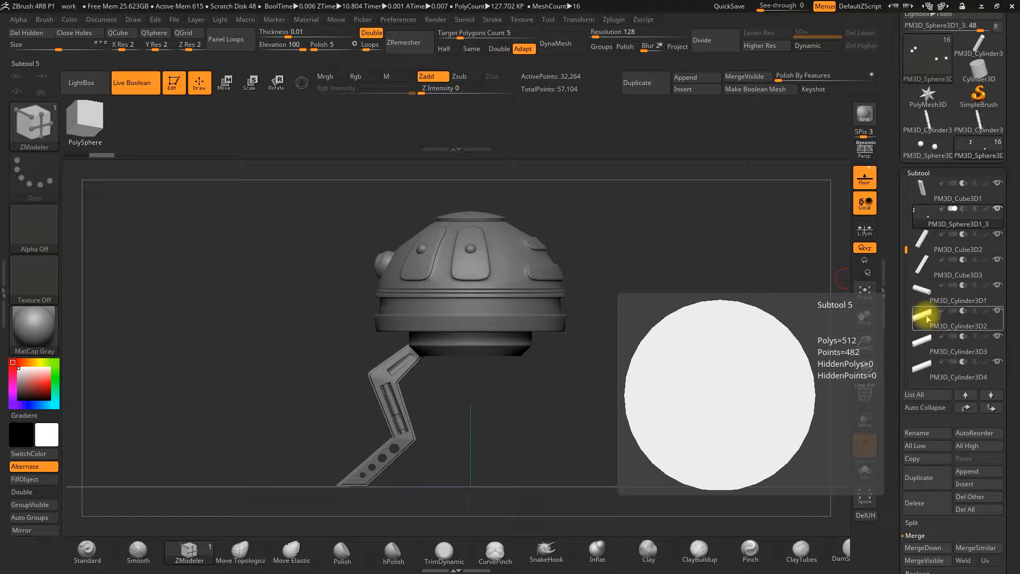
pyautogui.click(923, 244)
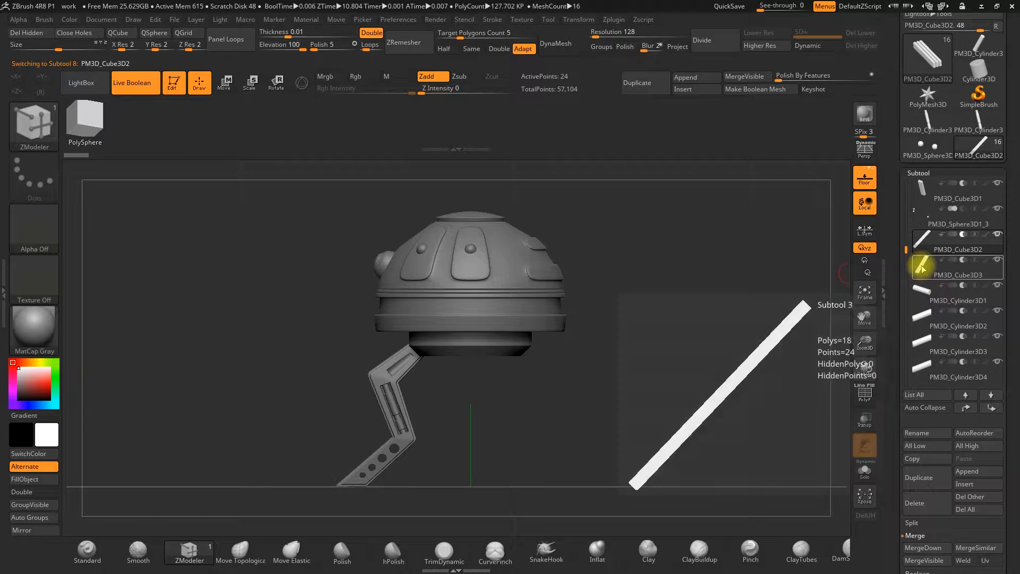
pyautogui.moveTo(924, 295)
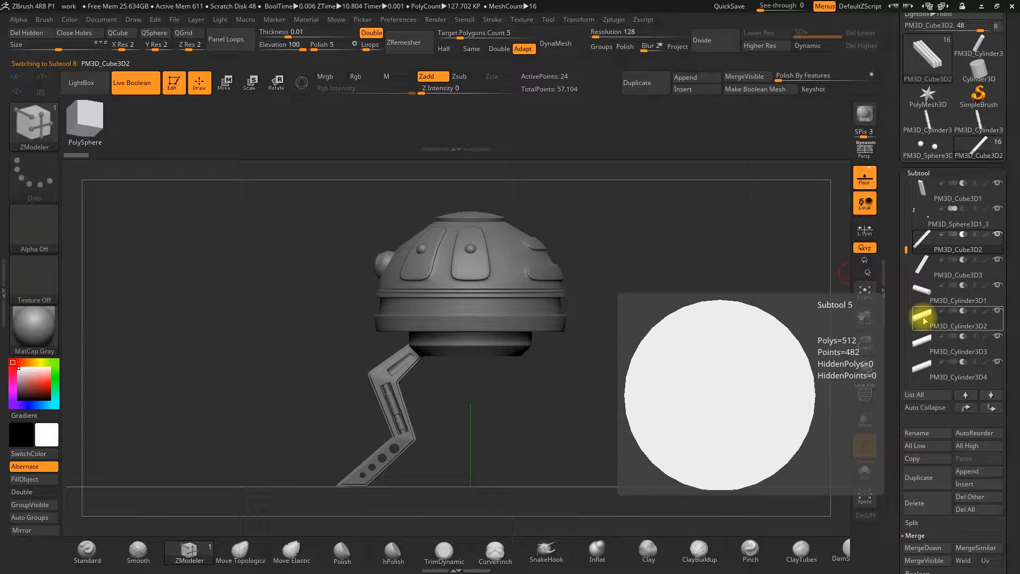
pyautogui.moveTo(906, 255); pyautogui.dragTo(934, 322)
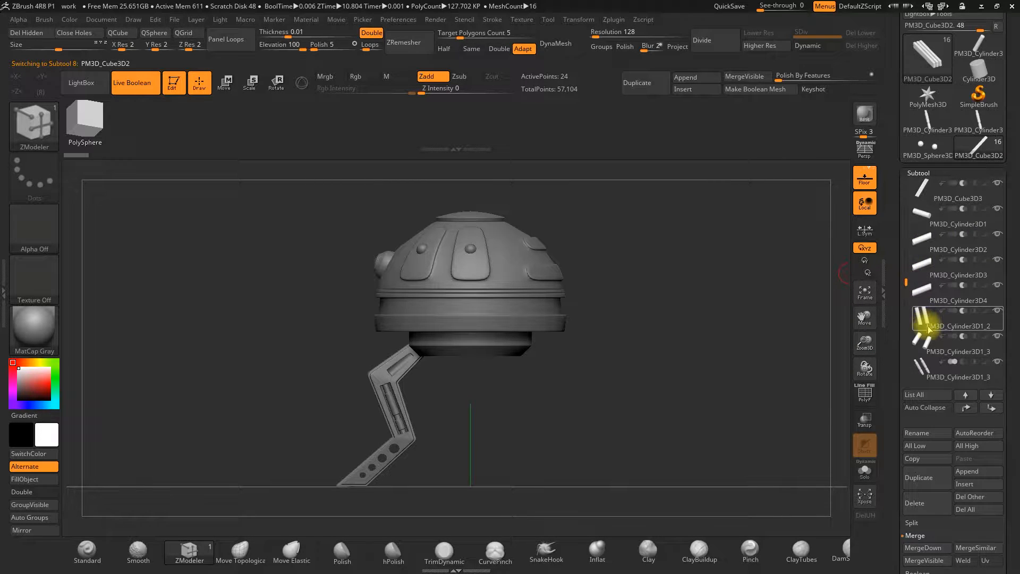
pyautogui.moveTo(906, 282); pyautogui.dragTo(908, 223)
pyautogui.moveTo(918, 290)
pyautogui.moveTo(922, 240)
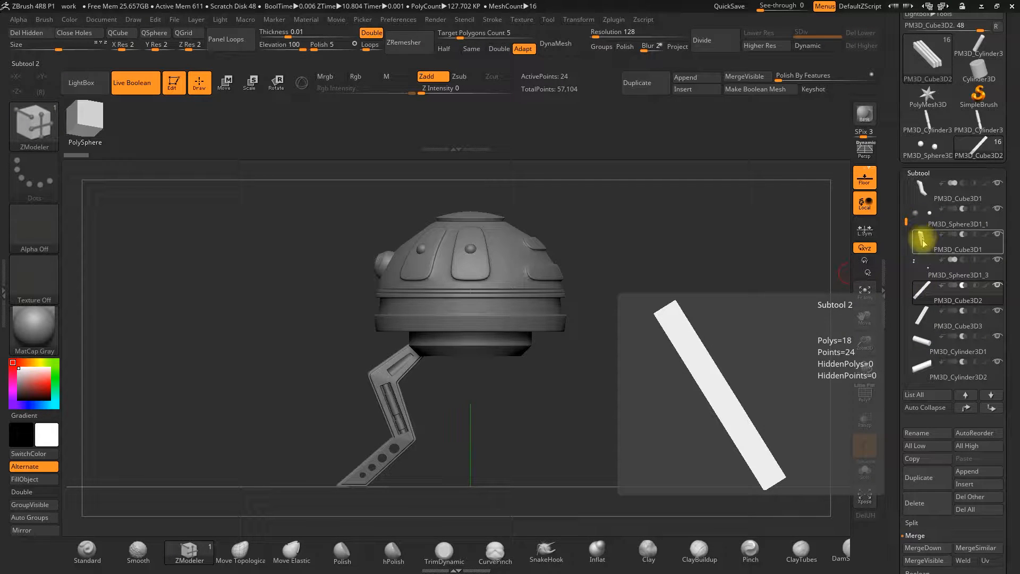
pyautogui.click(923, 240)
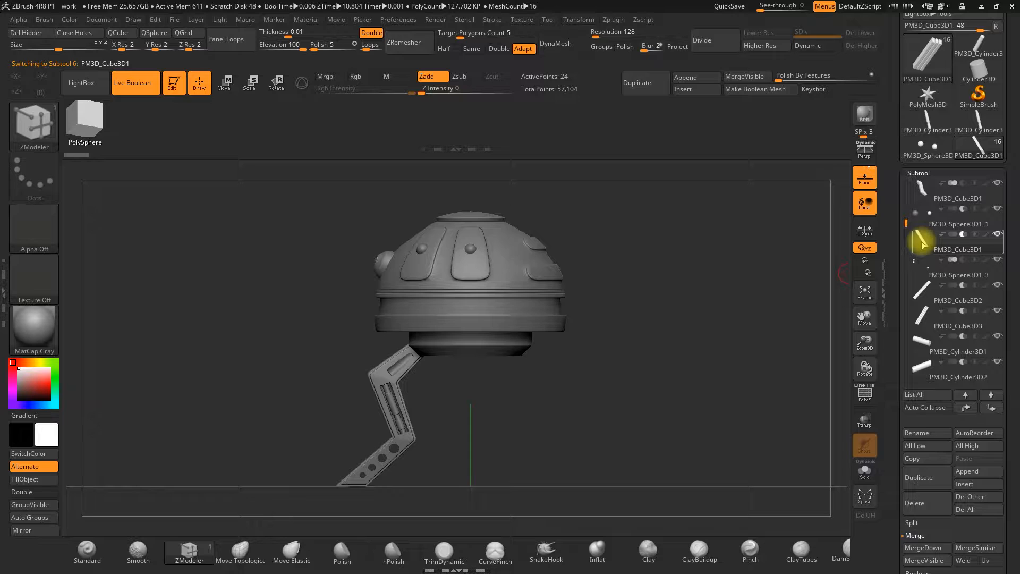
pyautogui.click(987, 412)
pyautogui.moveTo(925, 279)
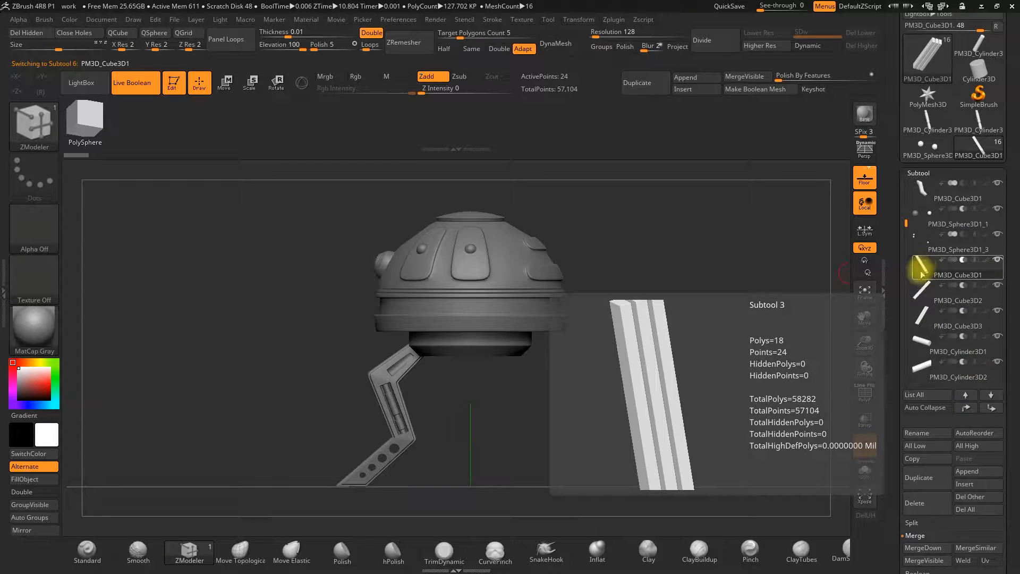
# Step: Merge the PM3D_Cube3D1 bar down through all subtractive cube and cylinder cutters, leaving the last additive PM3D_Cylinder3D1_3 subtool separate
pyautogui.click(924, 548)
pyautogui.click(924, 548)
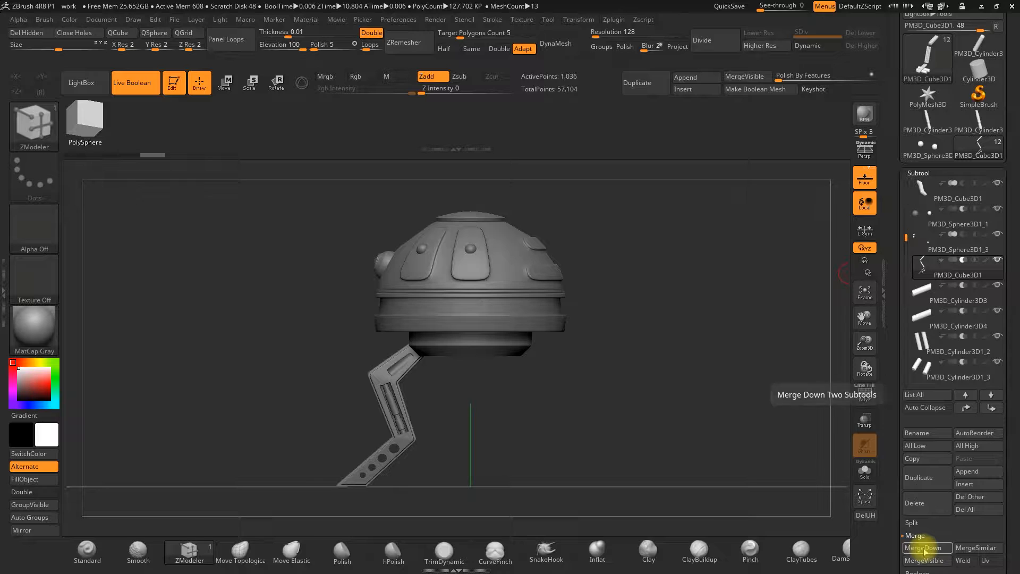
pyautogui.click(925, 548)
pyautogui.click(925, 548)
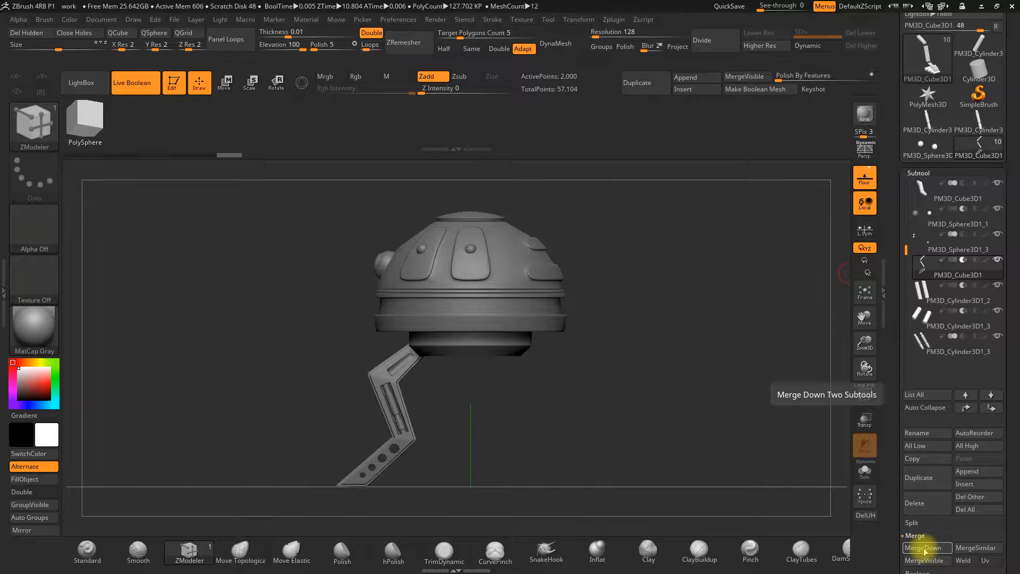
pyautogui.click(924, 548)
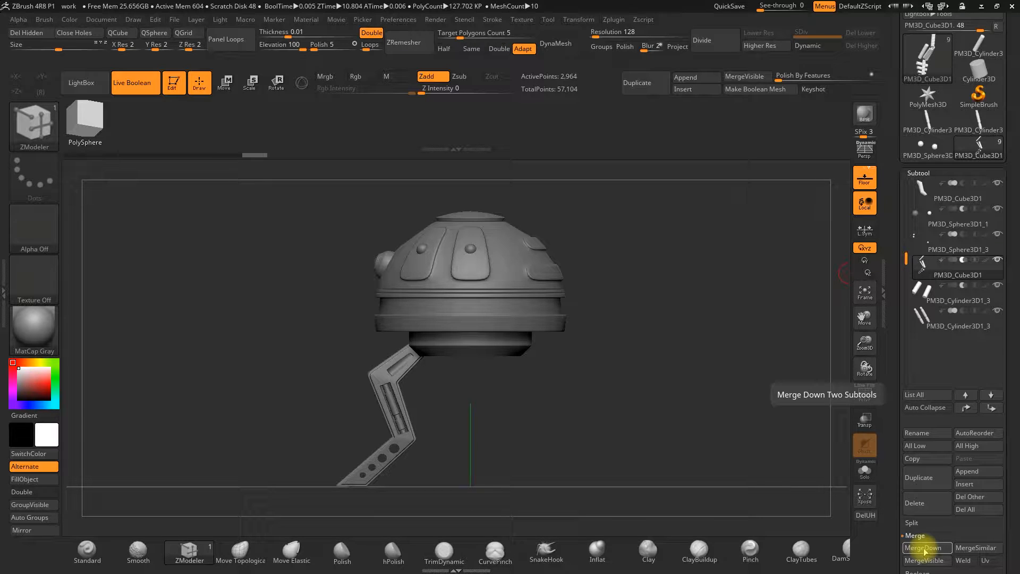
pyautogui.click(924, 548)
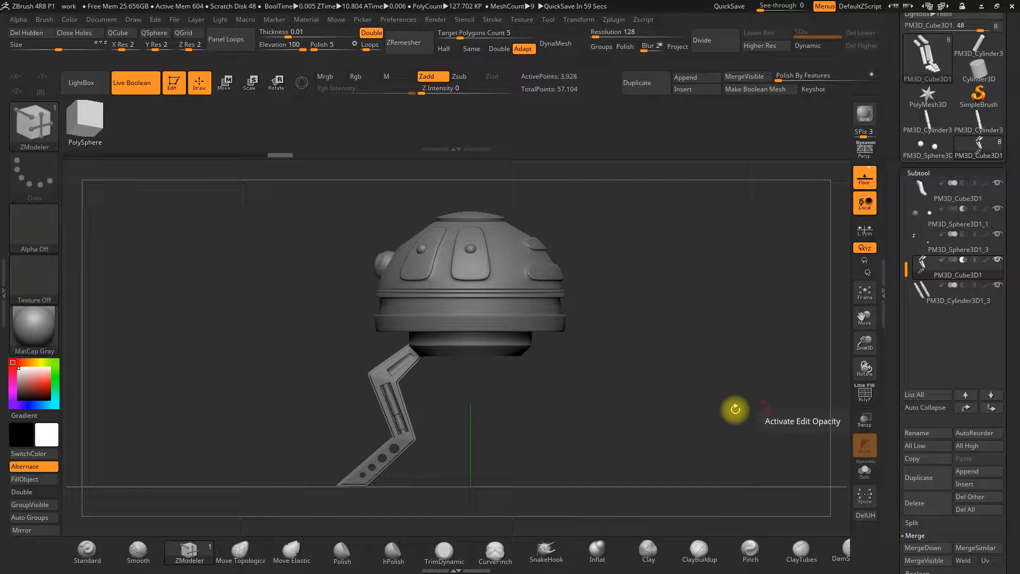
# Step: Toggle the merged leg cutters between additive and subtractive Boolean modes to compare their effect on the leg
pyautogui.moveTo(533, 472); pyautogui.dragTo(604, 492)
pyautogui.moveTo(512, 446)
pyautogui.mouseDown()
pyautogui.moveTo(527, 446)
pyautogui.moveTo(514, 449)
pyautogui.mouseUp()
pyautogui.click(954, 260)
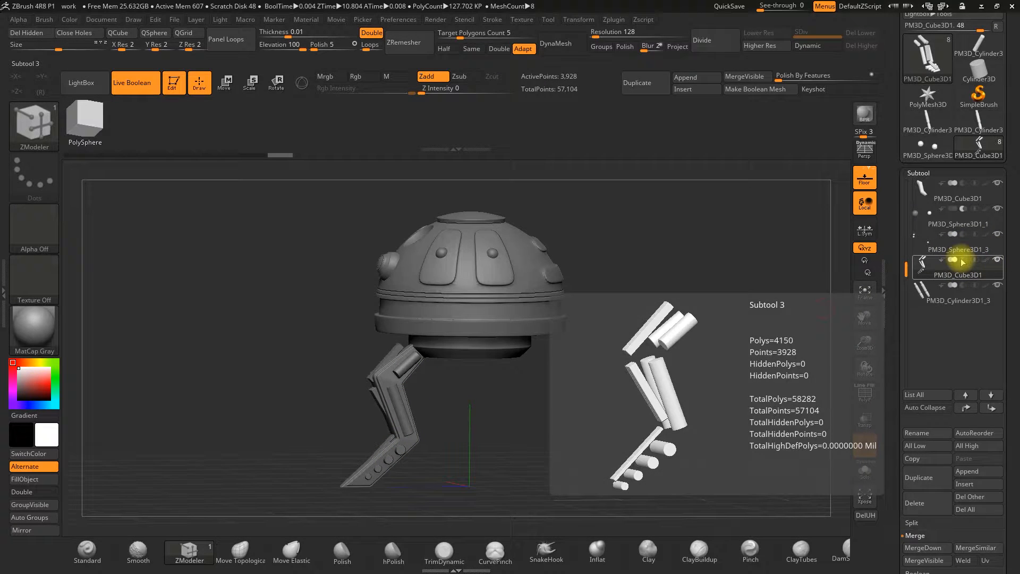
pyautogui.click(962, 260)
pyautogui.click(954, 260)
pyautogui.click(963, 260)
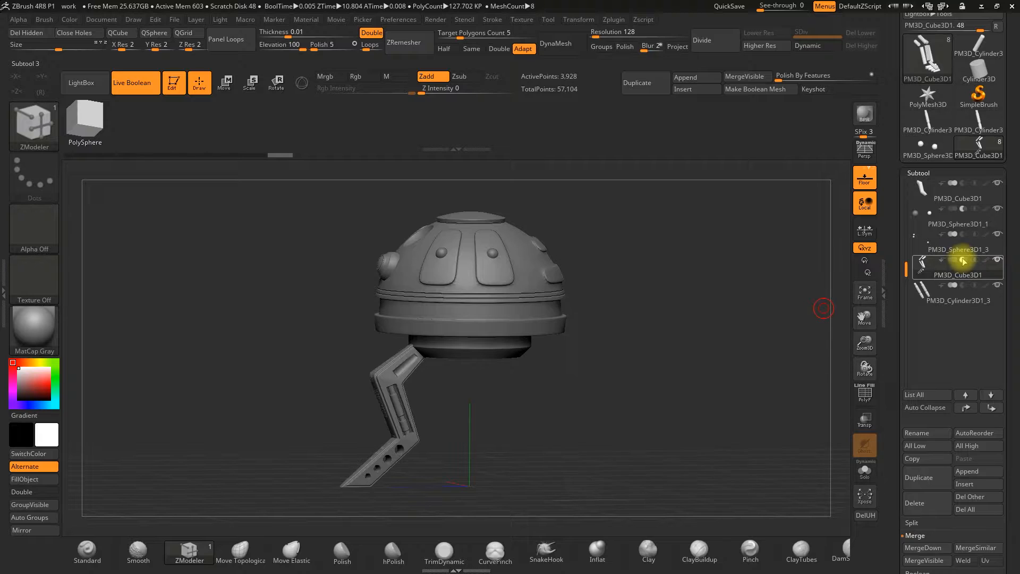
pyautogui.keyDown('shift'); pyautogui.moveTo(592, 420); pyautogui.dragTo(604, 365); pyautogui.keyUp('shift')
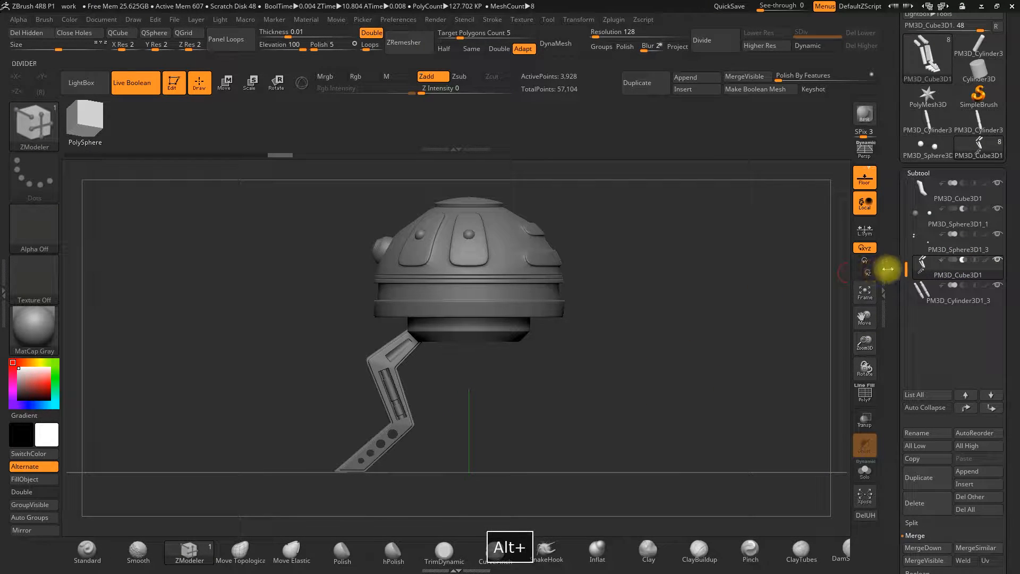
# Step: Isolate the additive PM3D_Cylinder3D1_3 piston subtool in Solo mode and display its PolyFrame wireframe
pyautogui.moveTo(908, 244); pyautogui.dragTo(909, 173)
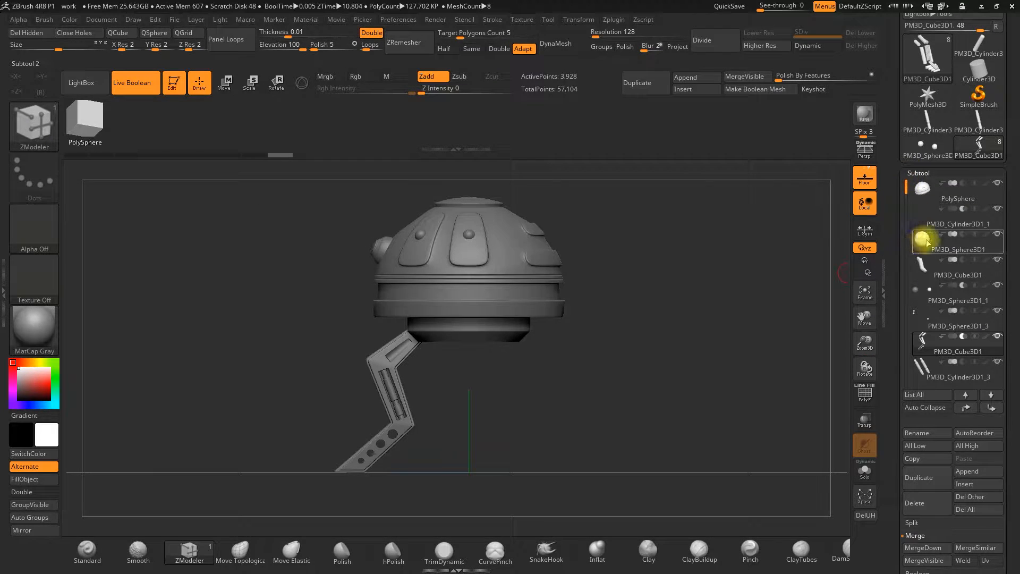
pyautogui.moveTo(928, 243)
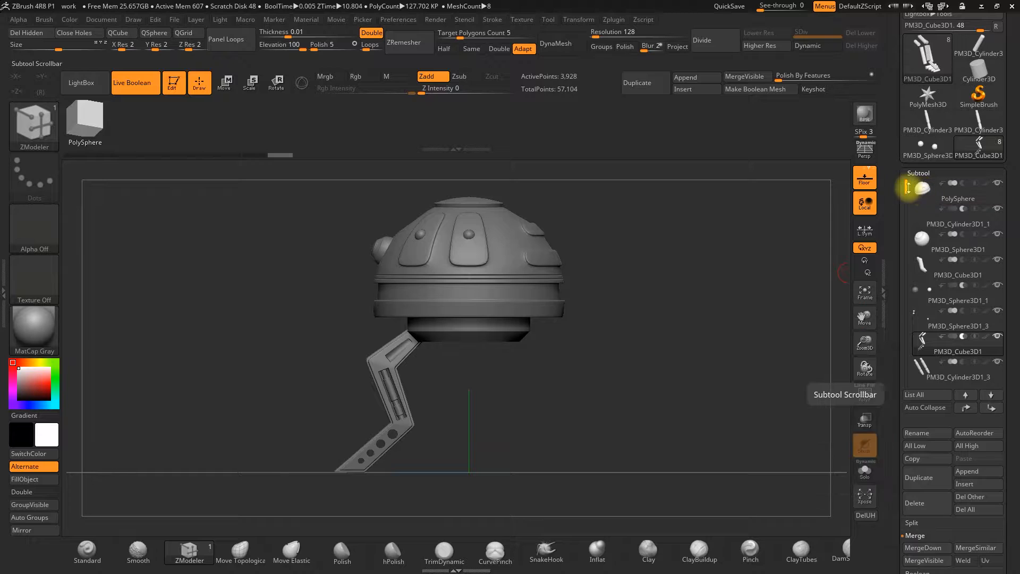
pyautogui.keyDown('alt'); pyautogui.moveTo(716, 280); pyautogui.dragTo(704, 282); pyautogui.keyUp('alt')
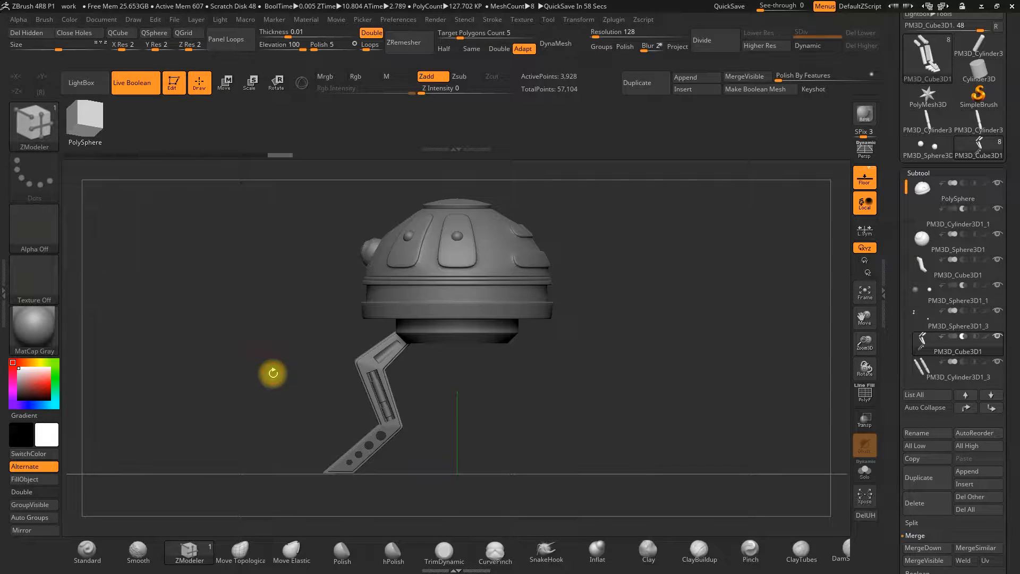
pyautogui.moveTo(863, 340); pyautogui.dragTo(860, 355)
pyautogui.keyDown('alt'); pyautogui.moveTo(649, 391); pyautogui.dragTo(675, 359); pyautogui.keyUp('alt')
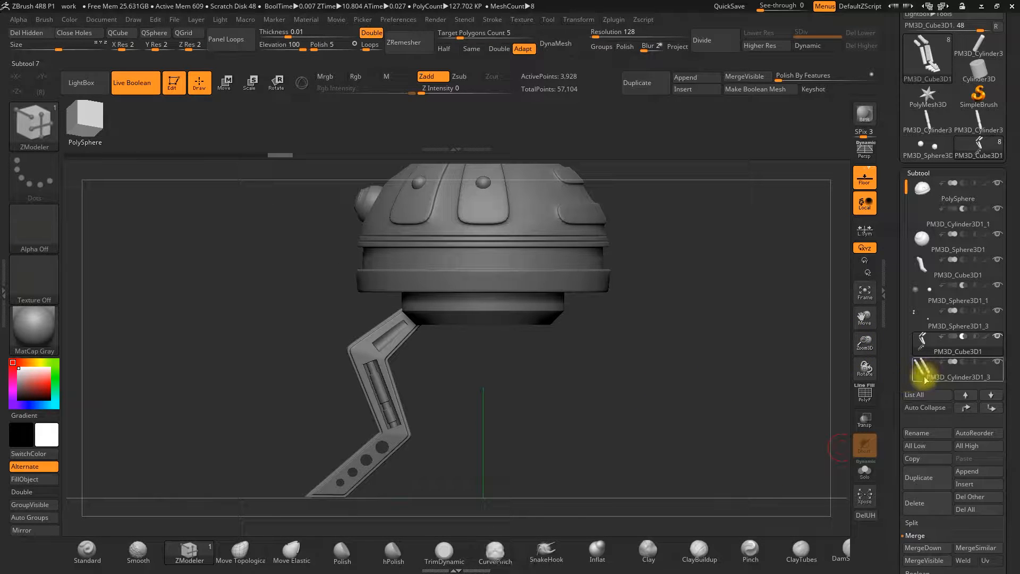
pyautogui.click(925, 373)
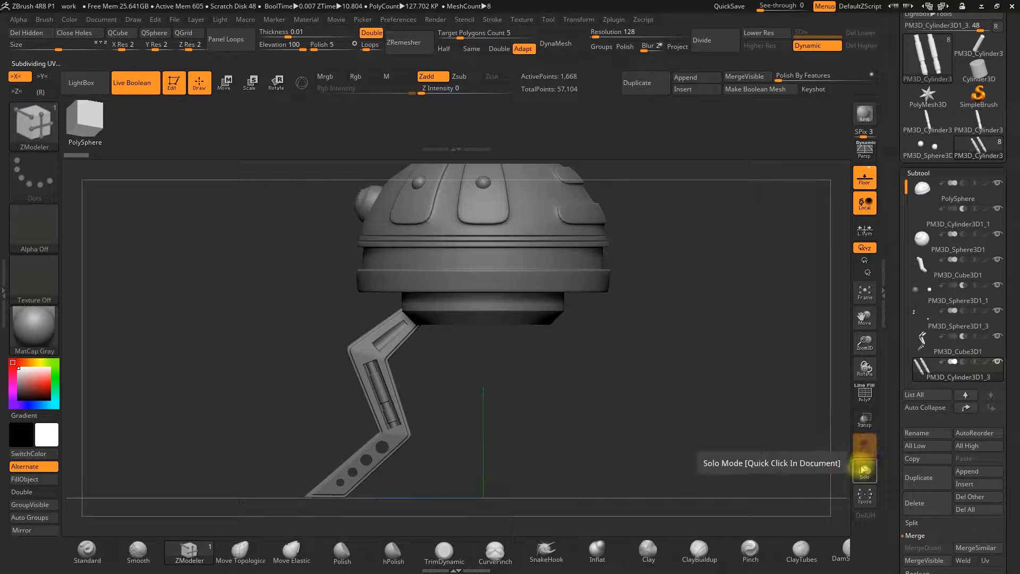
pyautogui.click(865, 471)
pyautogui.click(869, 396)
pyautogui.moveTo(866, 344); pyautogui.dragTo(841, 444)
pyautogui.keyDown('alt'); pyautogui.moveTo(440, 424); pyautogui.dragTo(616, 360); pyautogui.keyUp('alt')
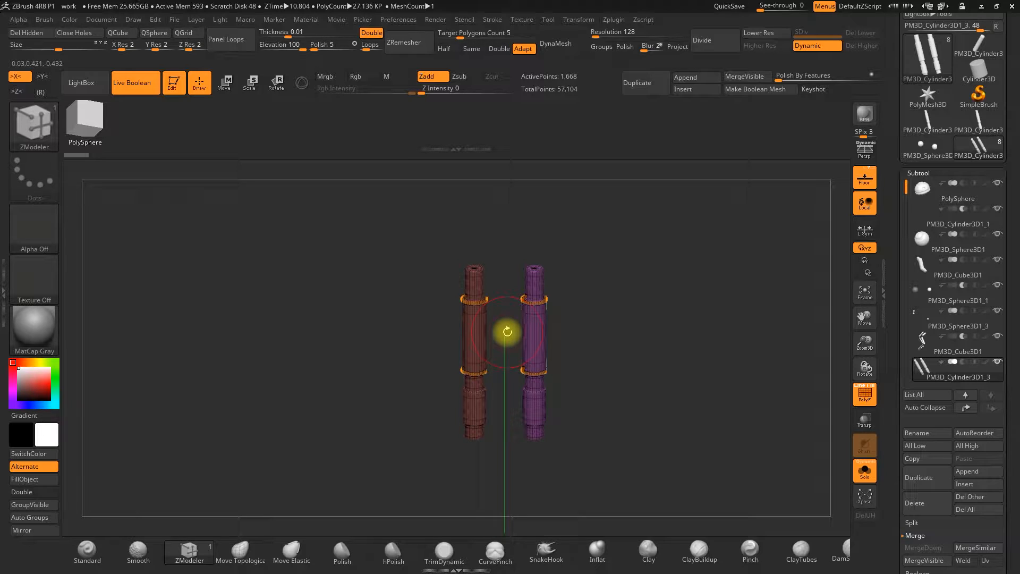
# Step: Assign all visible polygons of the PM3D_Cylinder3D1_3 pistons to a single polygroup
pyautogui.keyDown('alt'); pyautogui.moveTo(620, 365); pyautogui.dragTo(610, 366); pyautogui.keyUp('alt')
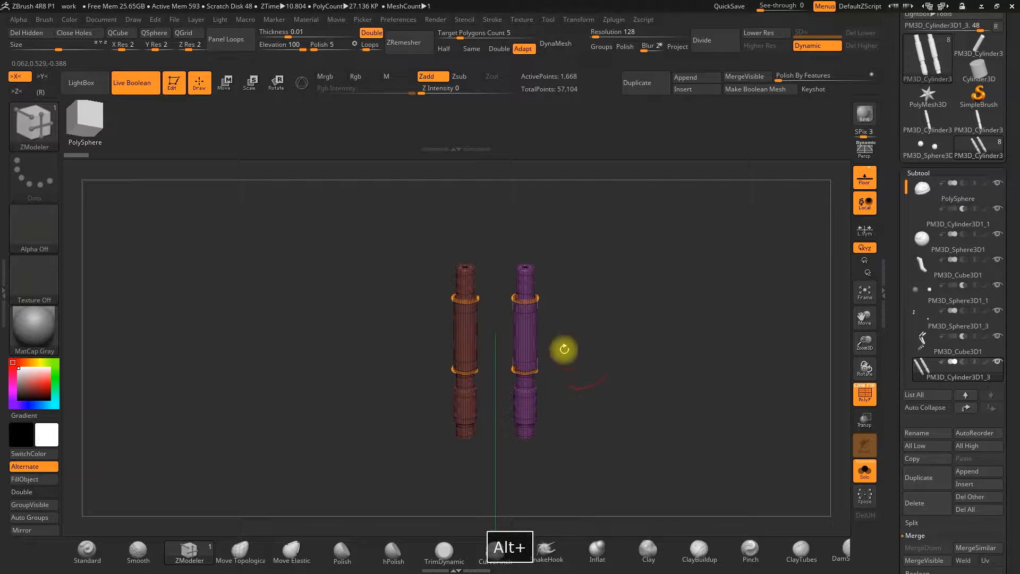
pyautogui.click(35, 509)
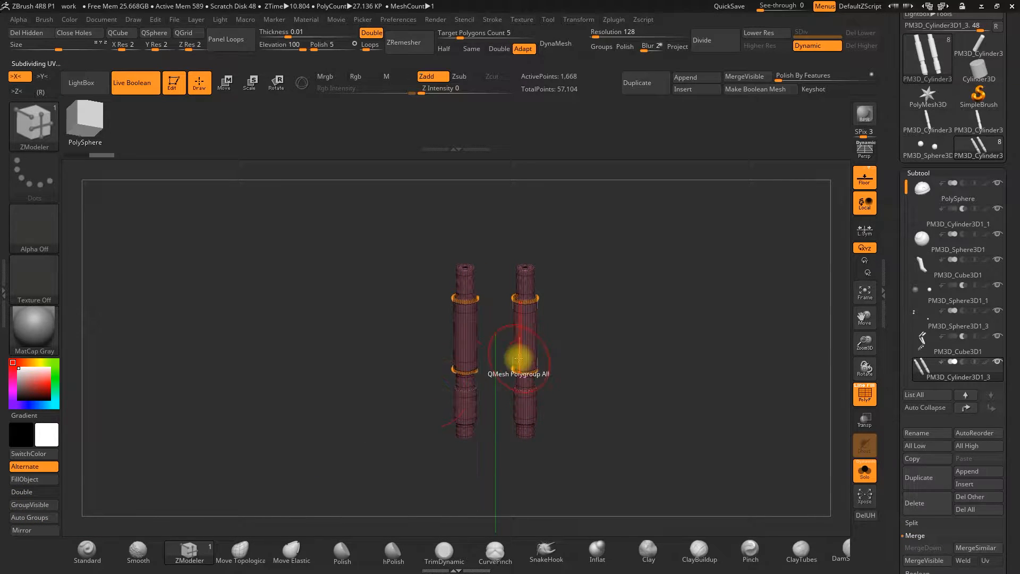
pyautogui.moveTo(570, 337); pyautogui.dragTo(462, 325)
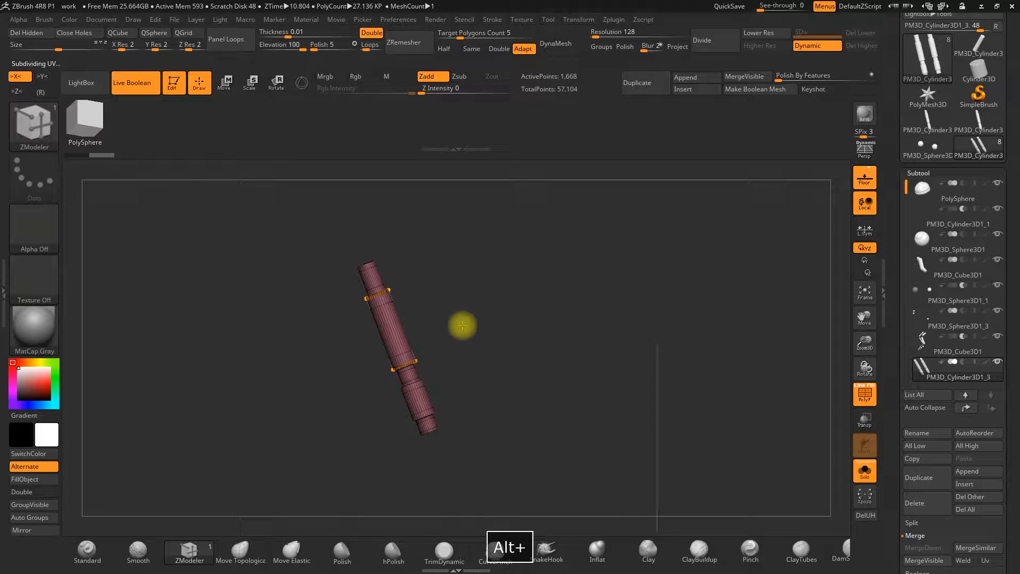
# Step: Select the merged PM3D_Cube3D1 leg cutters and combine all their bars and cylinders into one polygroup
pyautogui.click(925, 348)
pyautogui.moveTo(600, 349); pyautogui.dragTo(543, 380)
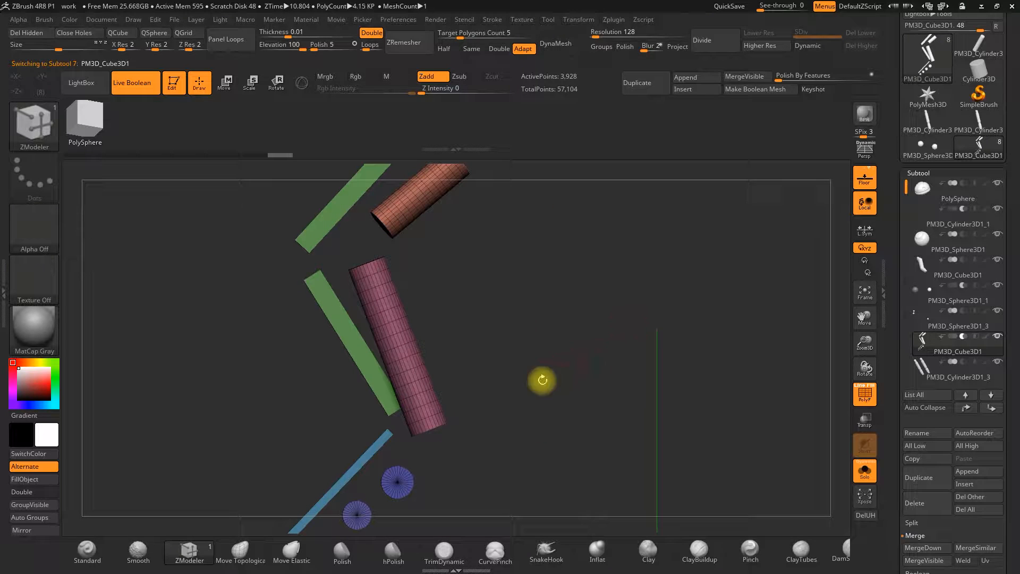
pyautogui.click(32, 506)
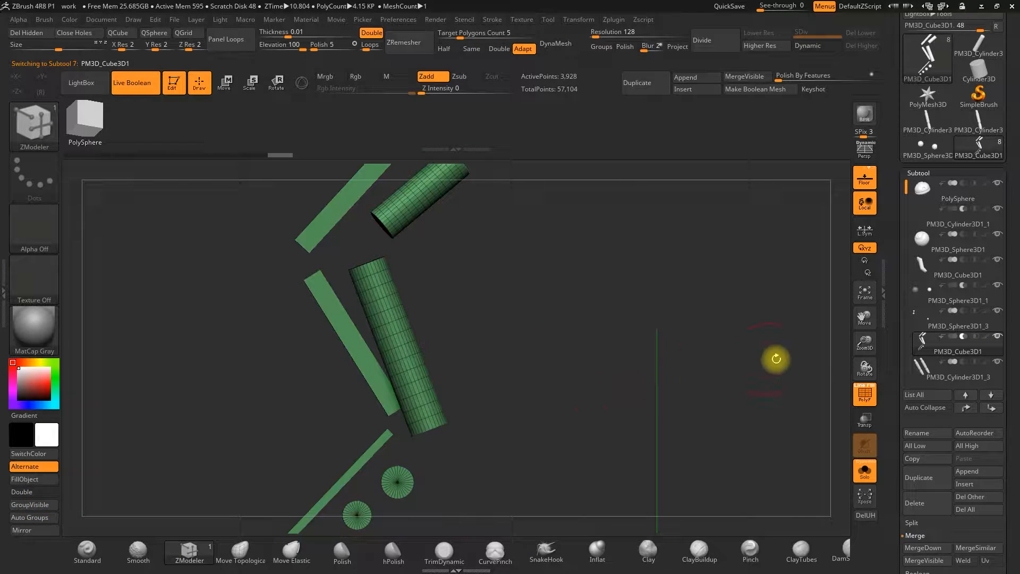
pyautogui.moveTo(865, 342); pyautogui.dragTo(866, 319)
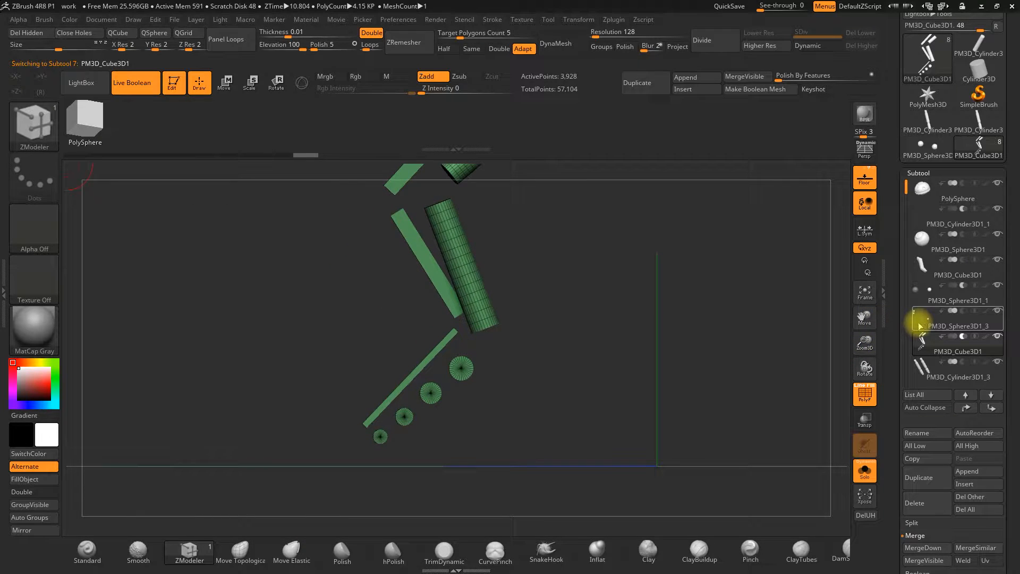
# Step: Select the PM3D_Sphere3D1_3 spheres, leave Solo mode, and group all four spheres into one polygroup
pyautogui.click(895, 330)
pyautogui.keyDown('alt'); pyautogui.moveTo(709, 314); pyautogui.dragTo(641, 493); pyautogui.keyUp('alt')
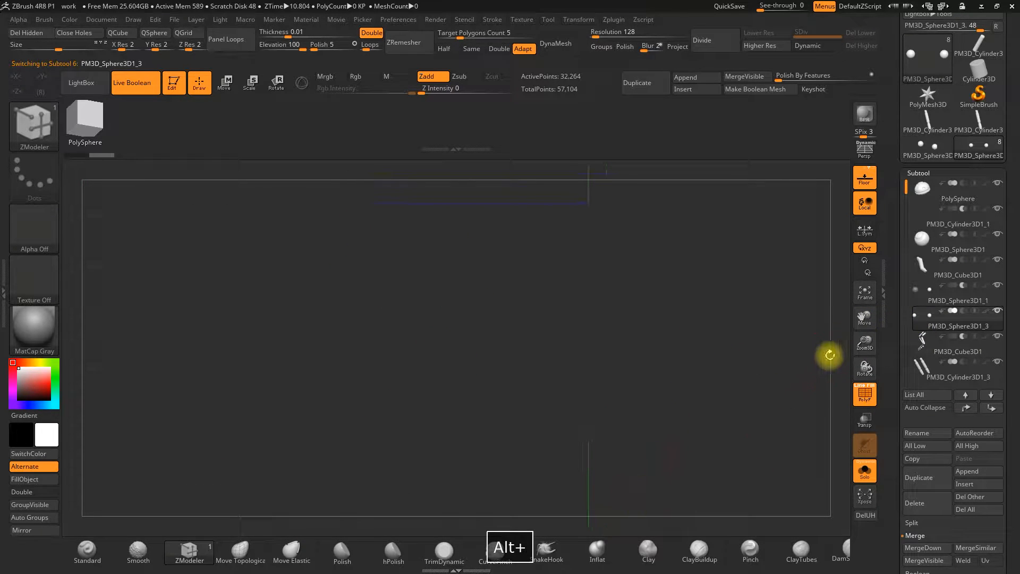
pyautogui.keyDown('alt'); pyautogui.moveTo(720, 280); pyautogui.dragTo(661, 345); pyautogui.keyUp('alt')
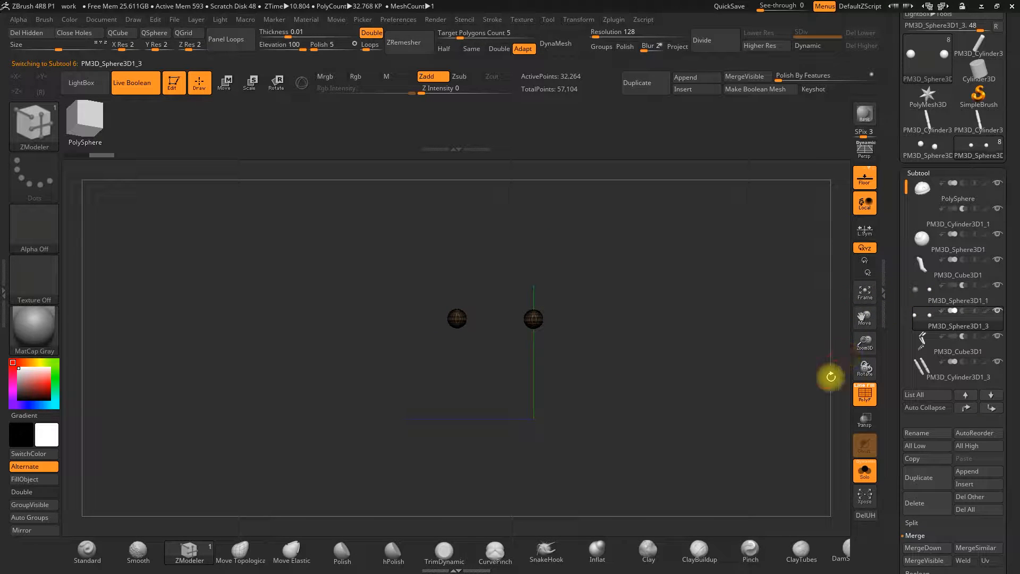
pyautogui.moveTo(832, 376); pyautogui.dragTo(763, 372)
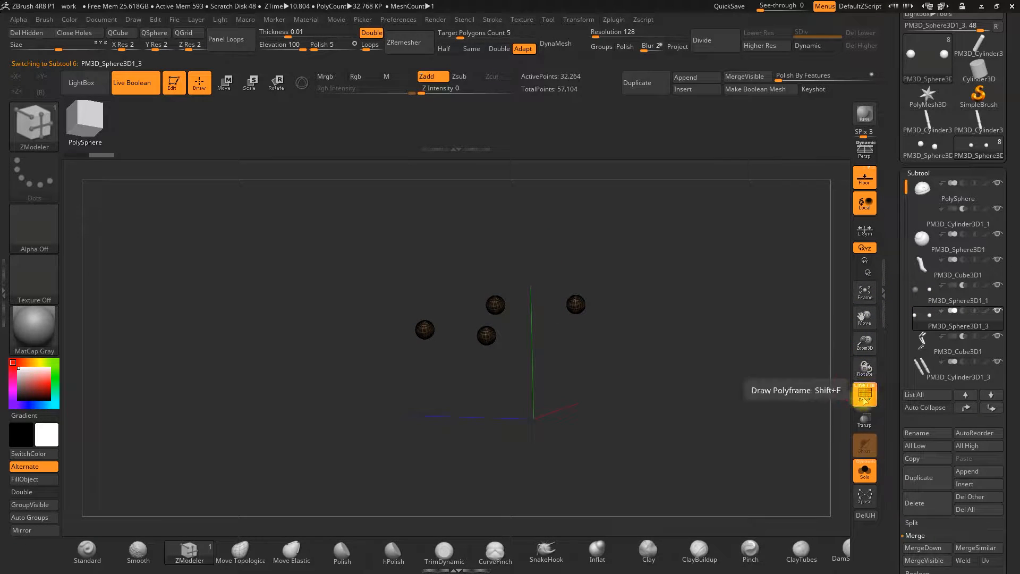
pyautogui.click(865, 470)
pyautogui.moveTo(733, 277); pyautogui.dragTo(766, 344)
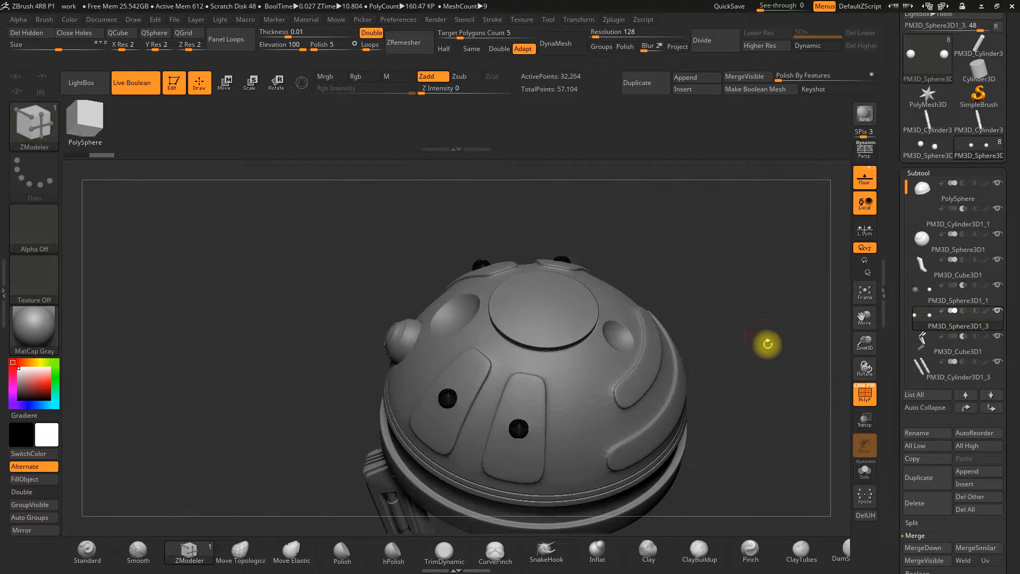
pyautogui.click(32, 508)
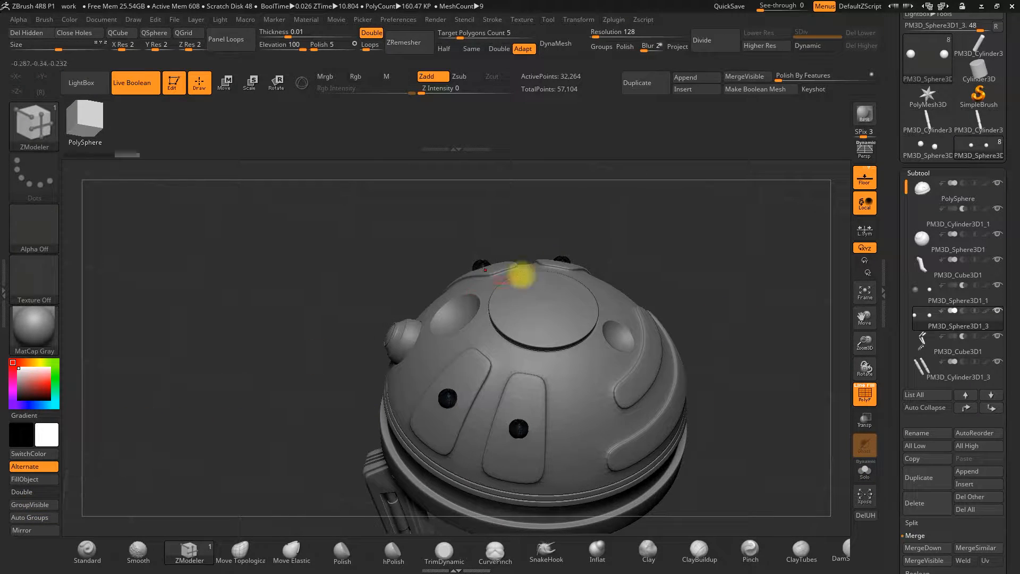
# Step: Examine the polygroups of the subtractive PM3D_Sphere3D1_1 spheres and of the PM3D_Cube3D1 leg
pyautogui.click(914, 296)
pyautogui.moveTo(722, 267); pyautogui.dragTo(898, 280)
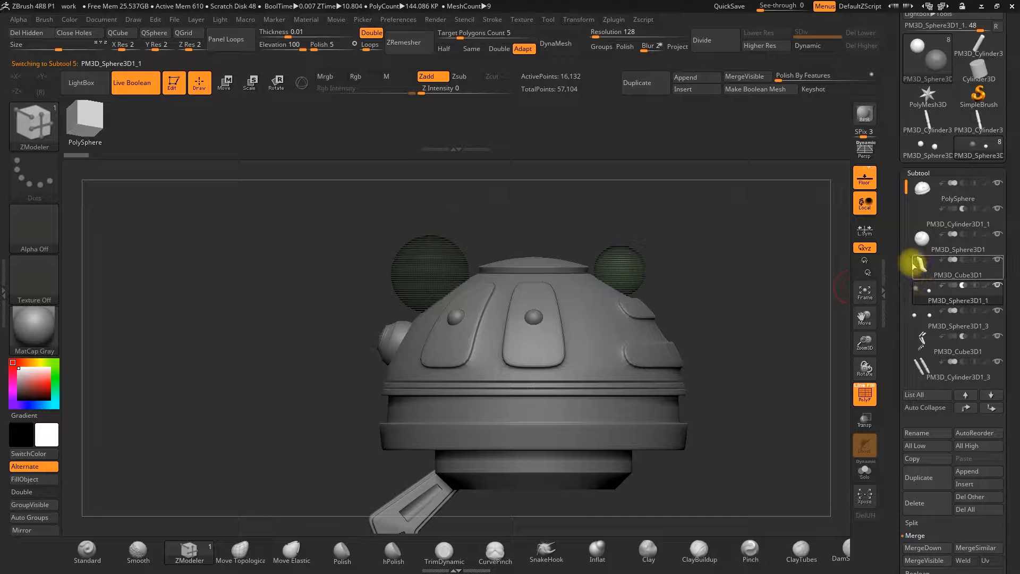
pyautogui.click(918, 269)
pyautogui.keyDown('alt'); pyautogui.moveTo(781, 379); pyautogui.dragTo(768, 176); pyautogui.keyUp('alt')
pyautogui.keyDown('alt'); pyautogui.moveTo(647, 359); pyautogui.dragTo(797, 362); pyautogui.keyUp('alt')
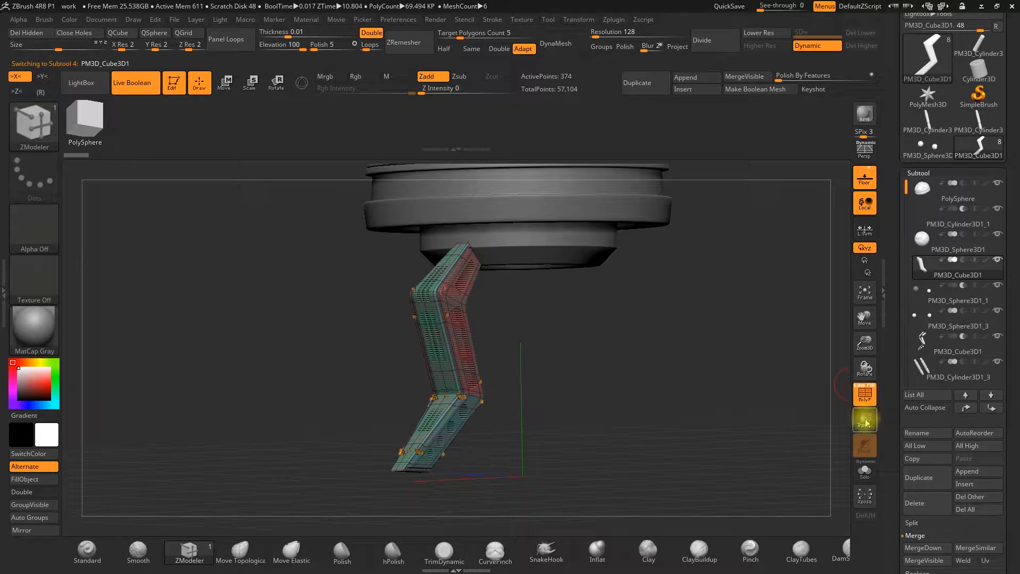
# Step: Turn off Live Boolean and inspect the leg's polygroups together with the cutters that intersect it
pyautogui.click(144, 86)
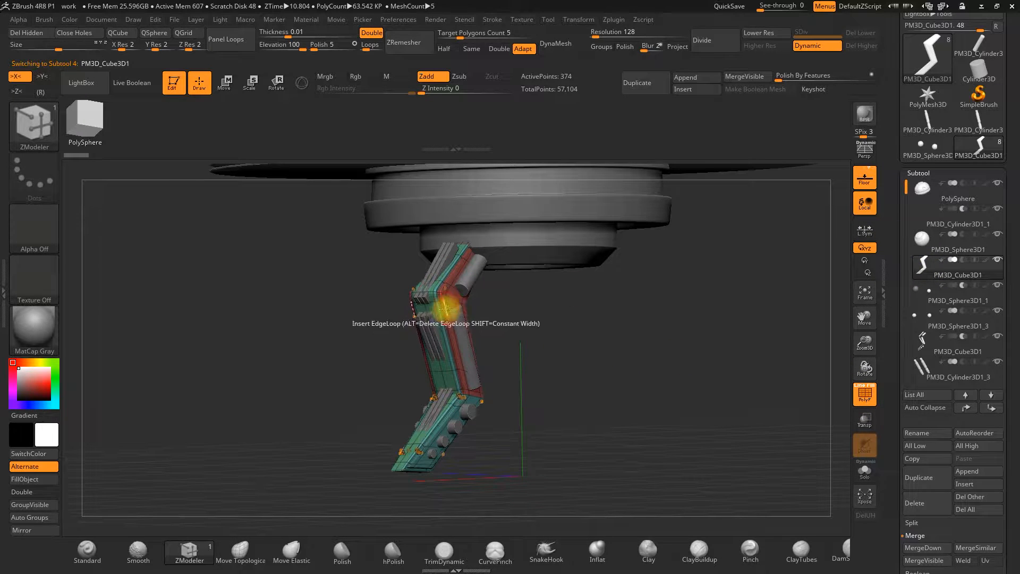
pyautogui.moveTo(860, 348); pyautogui.dragTo(845, 396)
pyautogui.keyDown('alt'); pyautogui.moveTo(683, 384); pyautogui.dragTo(681, 270); pyautogui.keyUp('alt')
pyautogui.moveTo(517, 301)
pyautogui.mouseDown()
pyautogui.moveTo(542, 305)
pyautogui.moveTo(511, 307)
pyautogui.mouseUp()
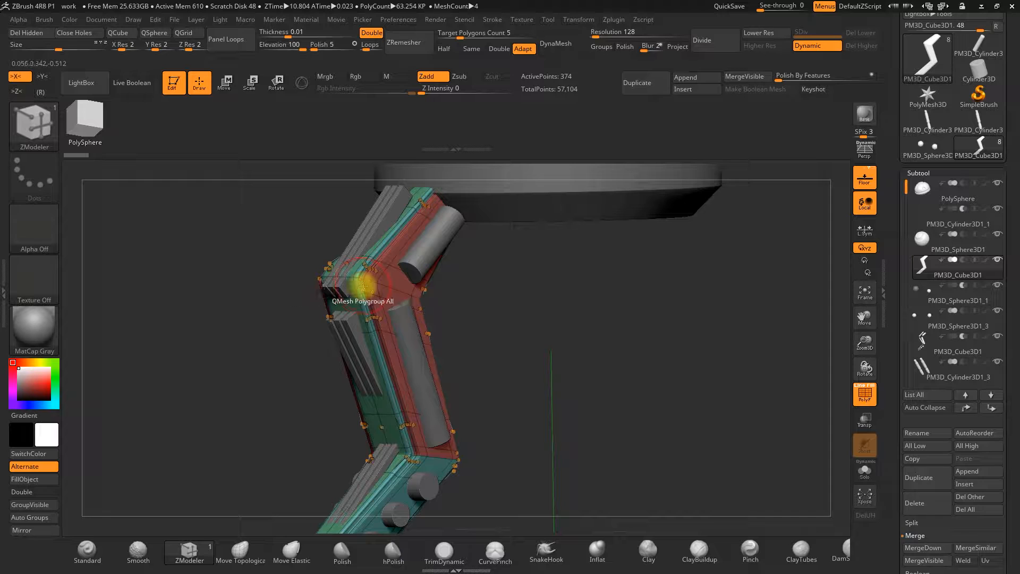
pyautogui.keyDown('shift'); pyautogui.moveTo(533, 313); pyautogui.dragTo(520, 317); pyautogui.keyUp('shift')
pyautogui.moveTo(864, 345); pyautogui.dragTo(818, 298)
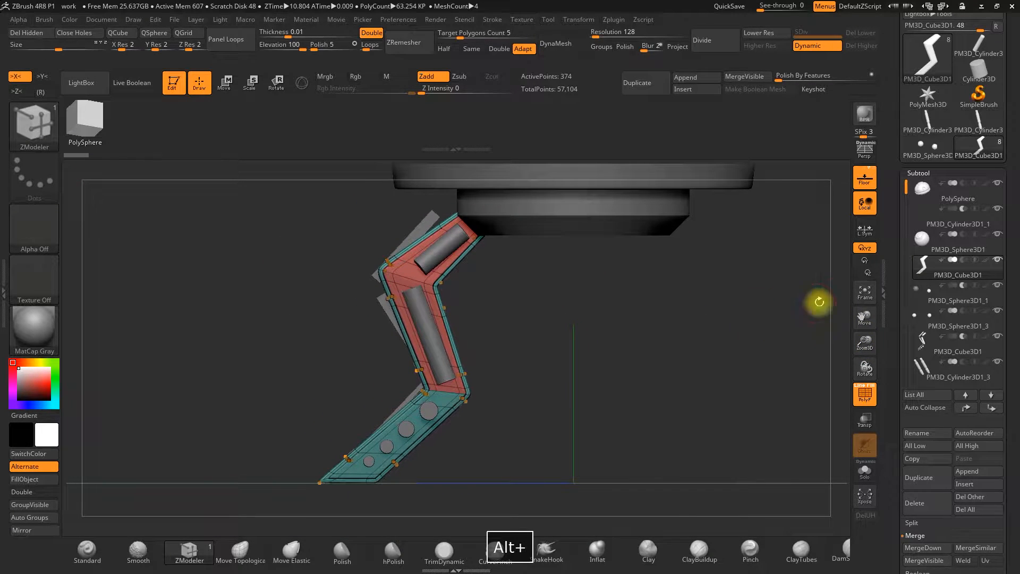
# Step: Select the PM3D_Sphere3D1 eye, turn Live Boolean back on, and examine the eye's polygroups and the whole robot
pyautogui.click(914, 246)
pyautogui.keyDown('alt'); pyautogui.moveTo(701, 305); pyautogui.dragTo(692, 392); pyautogui.keyUp('alt')
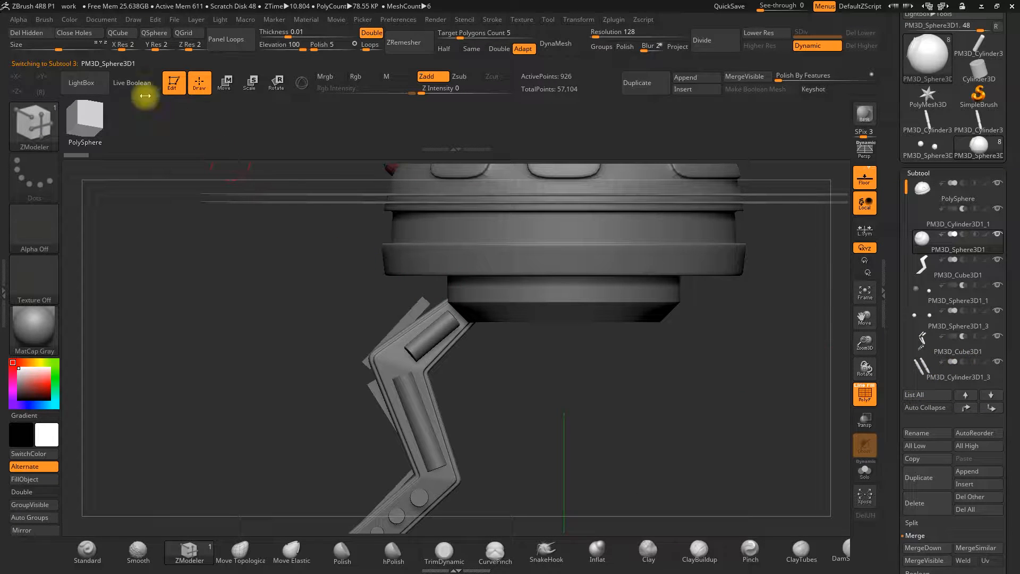
pyautogui.click(131, 86)
pyautogui.keyDown('alt'); pyautogui.moveTo(264, 309); pyautogui.dragTo(426, 368); pyautogui.keyUp('alt')
pyautogui.keyDown('alt'); pyautogui.moveTo(768, 310); pyautogui.dragTo(872, 393); pyautogui.keyUp('alt')
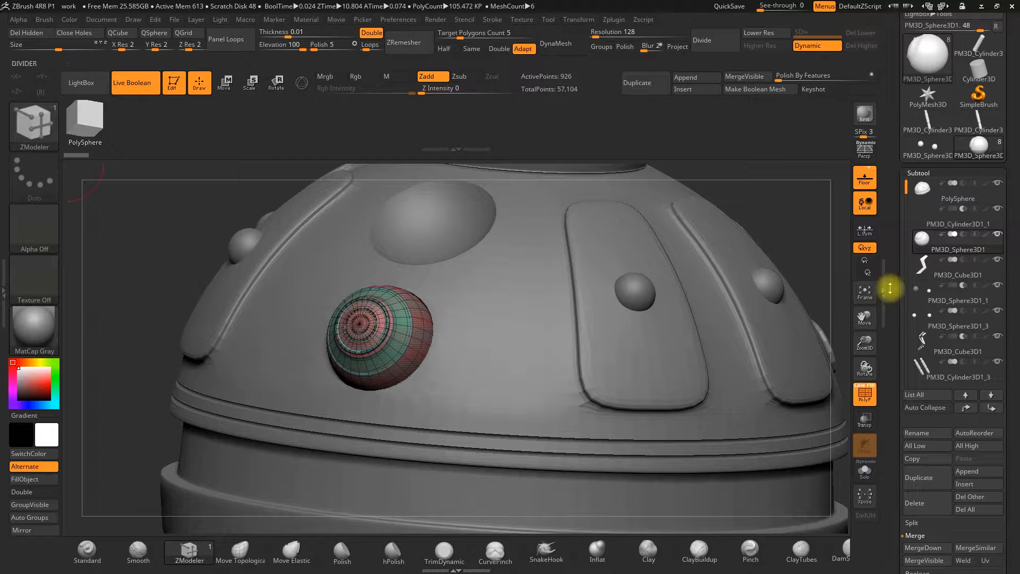
pyautogui.keyDown('shift'); pyautogui.moveTo(795, 239); pyautogui.dragTo(776, 241); pyautogui.keyUp('shift')
pyautogui.moveTo(863, 345); pyautogui.dragTo(830, 283)
pyautogui.keyDown('alt'); pyautogui.moveTo(710, 272); pyautogui.dragTo(691, 234); pyautogui.keyUp('alt')
pyautogui.keyDown('alt'); pyautogui.moveTo(752, 371); pyautogui.dragTo(770, 342); pyautogui.keyUp('alt')
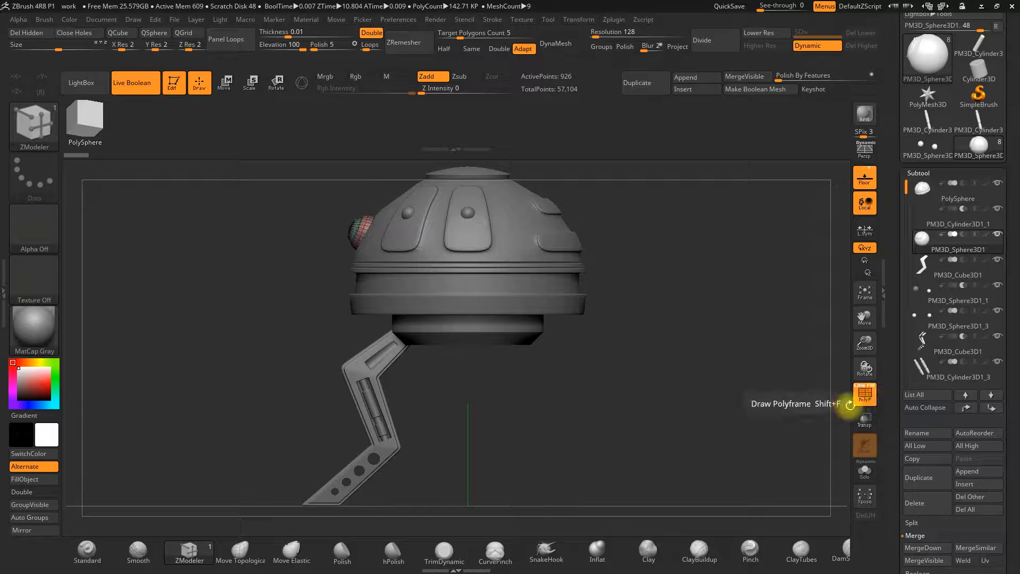
# Step: Select the PM3D_Cube3D1 leg and generate a Boolean mesh from the visible subtools with DSDiv enabled
pyautogui.click(925, 275)
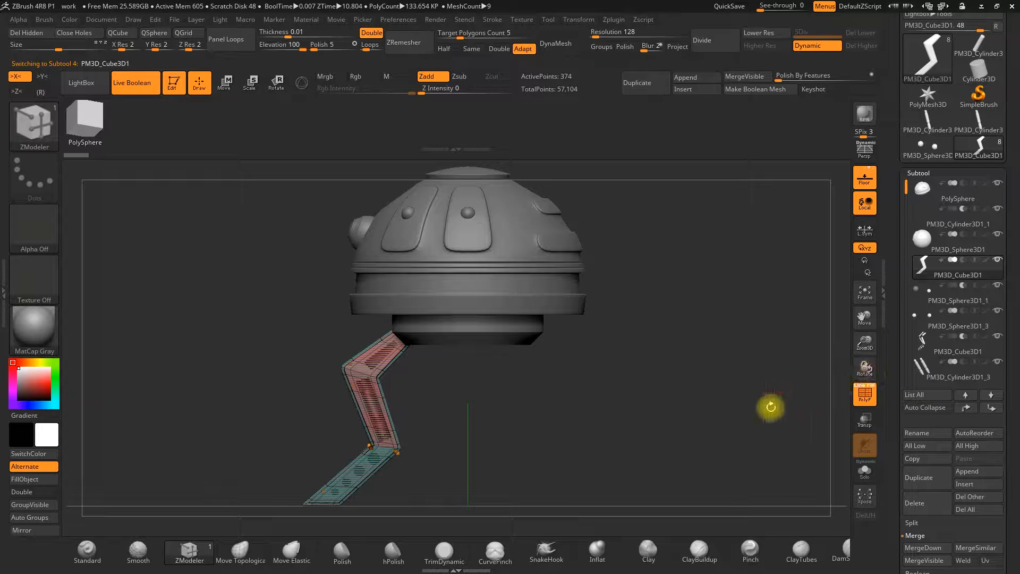
pyautogui.moveTo(890, 449); pyautogui.dragTo(895, 379)
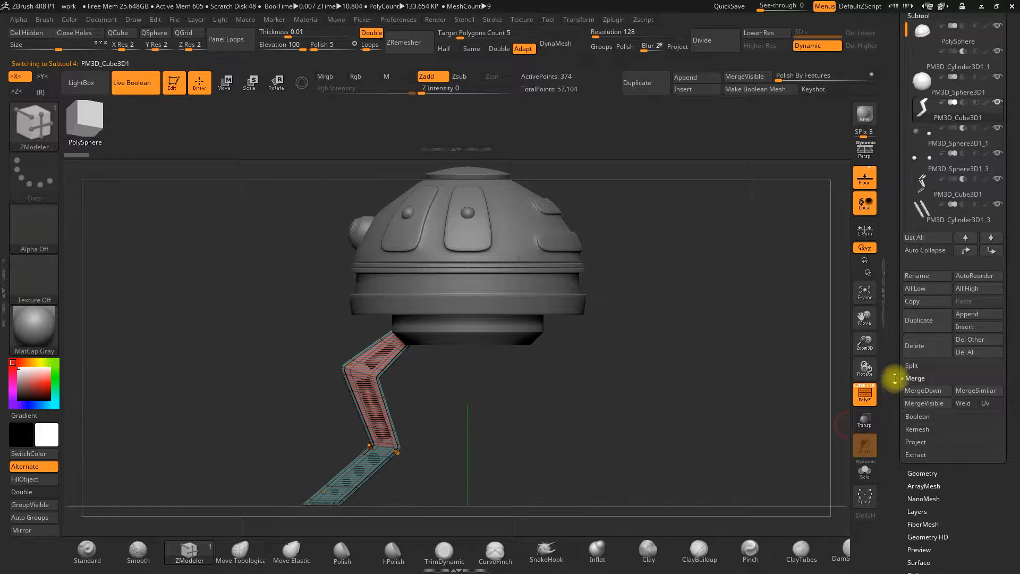
pyautogui.click(918, 418)
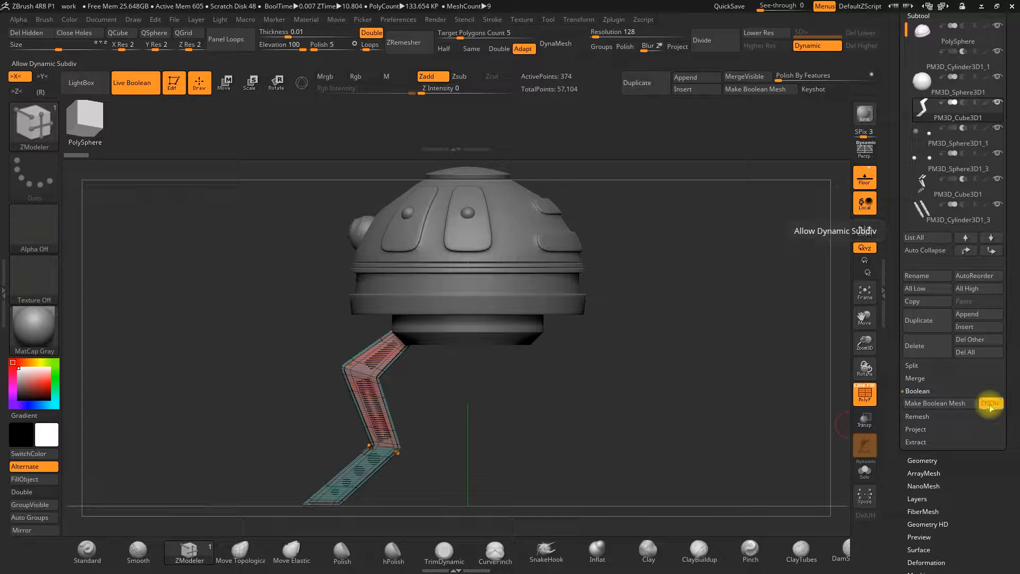
pyautogui.click(935, 405)
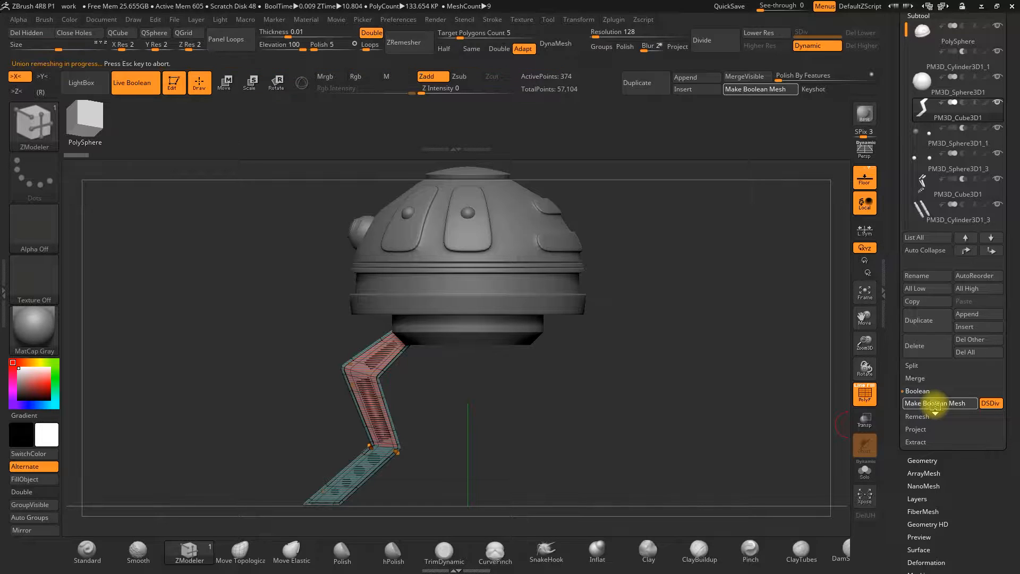
# Step: Insert the generated UMesh_PolySphere mesh as a subtool directly below the PM3D_Cube3D1 leg
pyautogui.moveTo(891, 217); pyautogui.dragTo(902, 285)
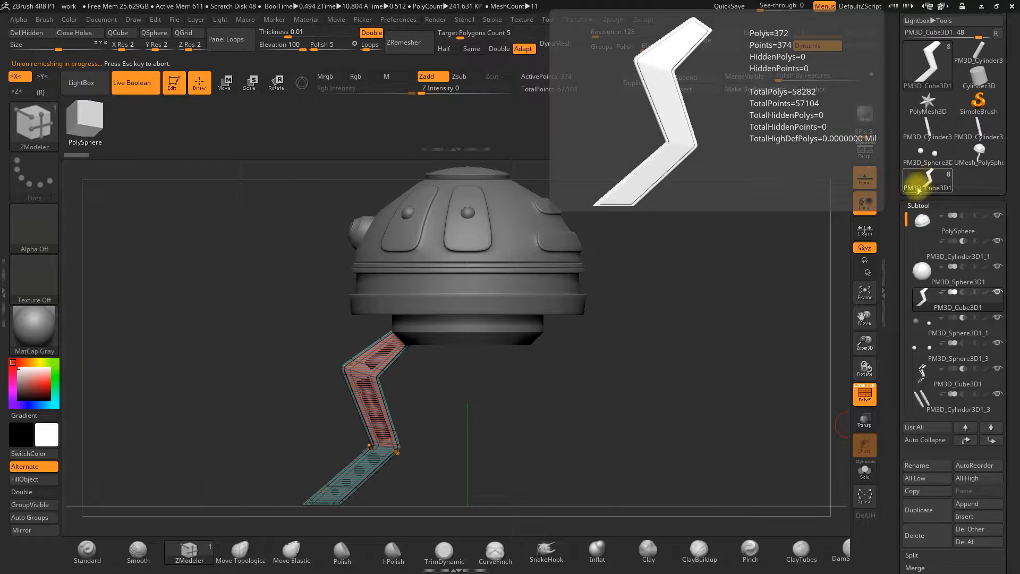
pyautogui.moveTo(904, 296); pyautogui.dragTo(907, 190)
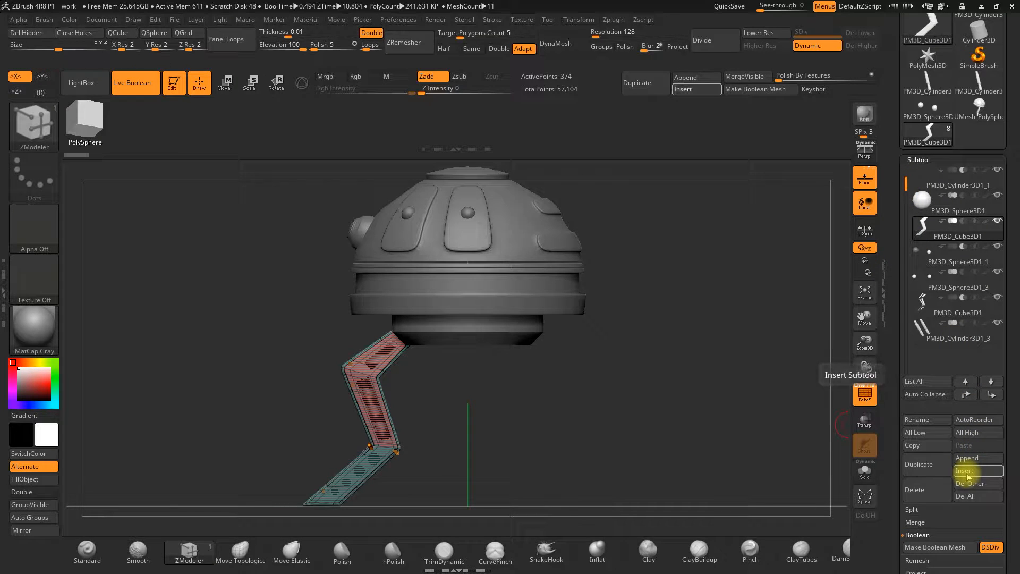
pyautogui.click(965, 471)
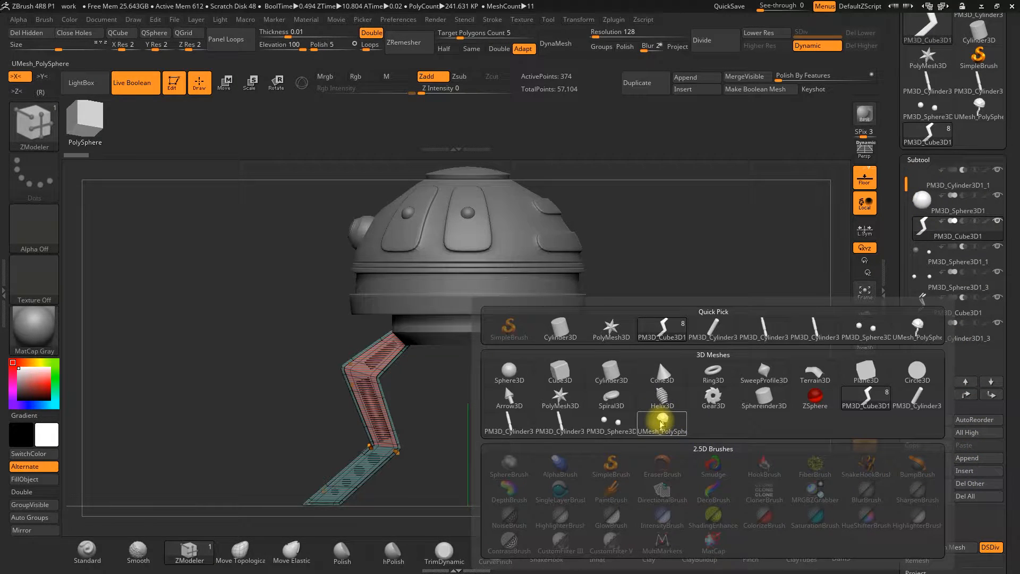
pyautogui.moveTo(662, 424)
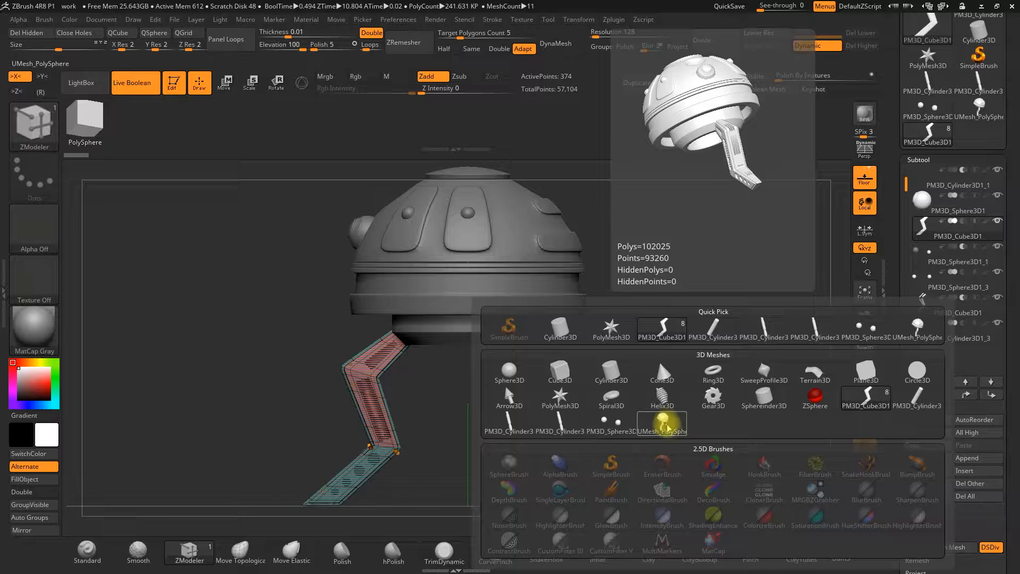
pyautogui.click(662, 423)
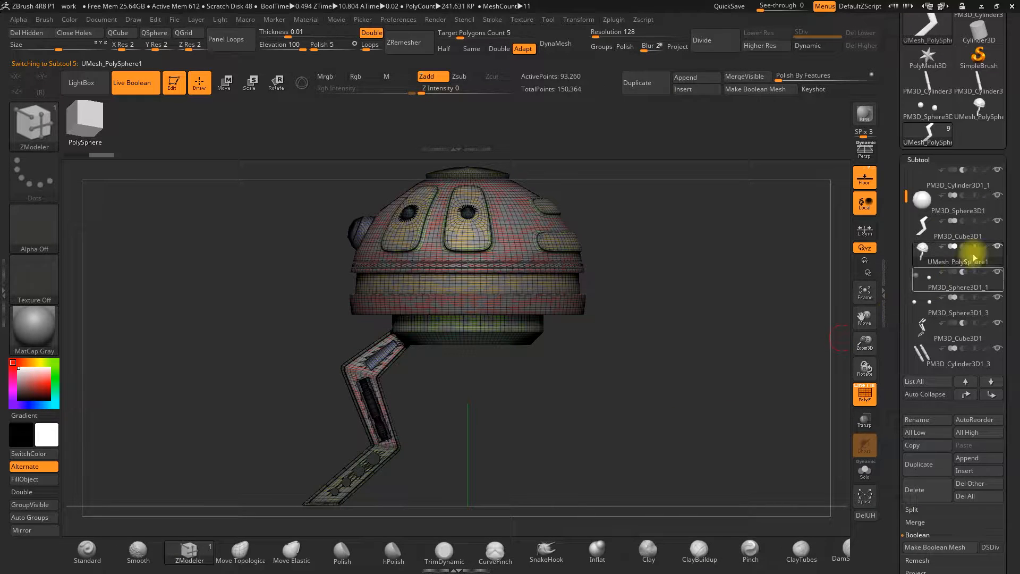
# Step: Isolate the UMesh_PolySphere1 subtool in Solo mode and hide its dome and upper body rings
pyautogui.moveTo(1006, 264)
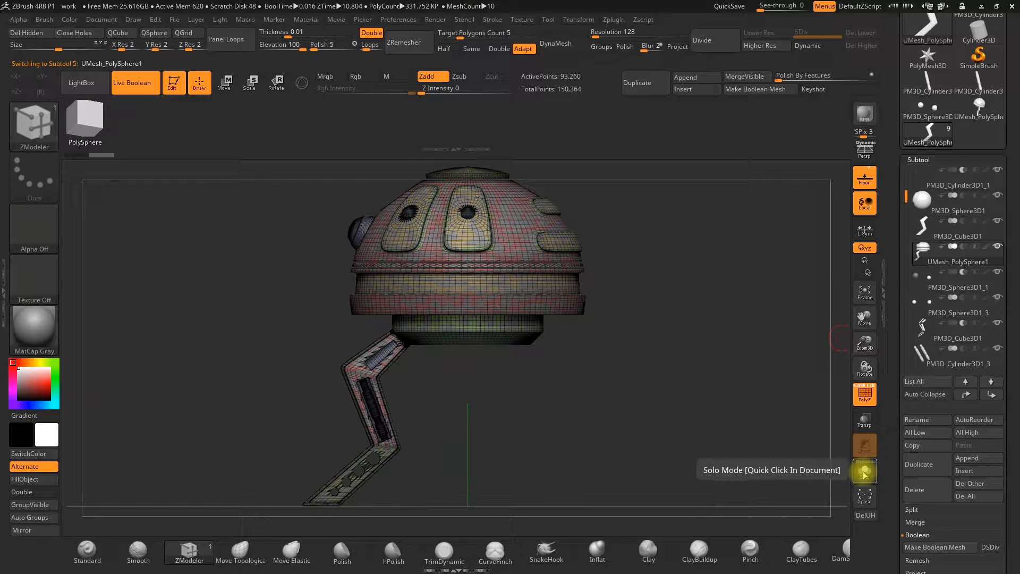
pyautogui.click(865, 470)
pyautogui.moveTo(665, 393)
pyautogui.mouseDown()
pyautogui.moveTo(648, 399)
pyautogui.moveTo(689, 397)
pyautogui.moveTo(662, 396)
pyautogui.mouseUp()
pyautogui.keyDown('alt'); pyautogui.moveTo(622, 217); pyautogui.dragTo(659, 294); pyautogui.keyUp('alt')
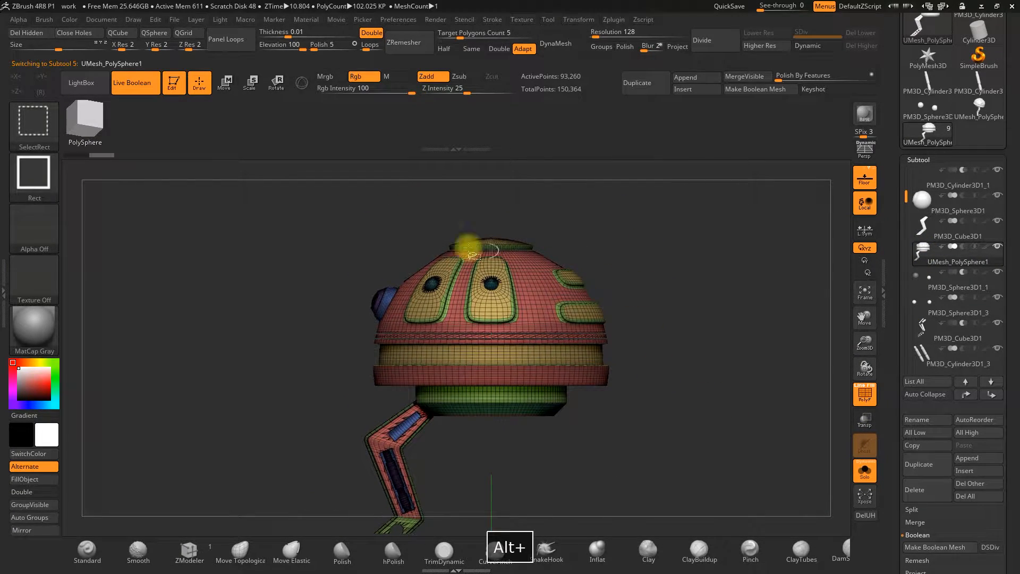
pyautogui.moveTo(255, 198)
pyautogui.keyDown('ctrl'); pyautogui.keyDown('alt'); pyautogui.keyDown('shift'); pyautogui.mouseDown()
pyautogui.moveTo(470, 292)
pyautogui.moveTo(682, 347)
pyautogui.moveTo(706, 393)
pyautogui.mouseUp(); pyautogui.keyUp('shift'); pyautogui.keyUp('alt'); pyautogui.keyUp('ctrl')
# Step: Hide the polygroups of the remaining lower body ring so only the leg of UMesh_PolySphere1 stays visible
pyautogui.moveTo(622, 342); pyautogui.dragTo(766, 378)
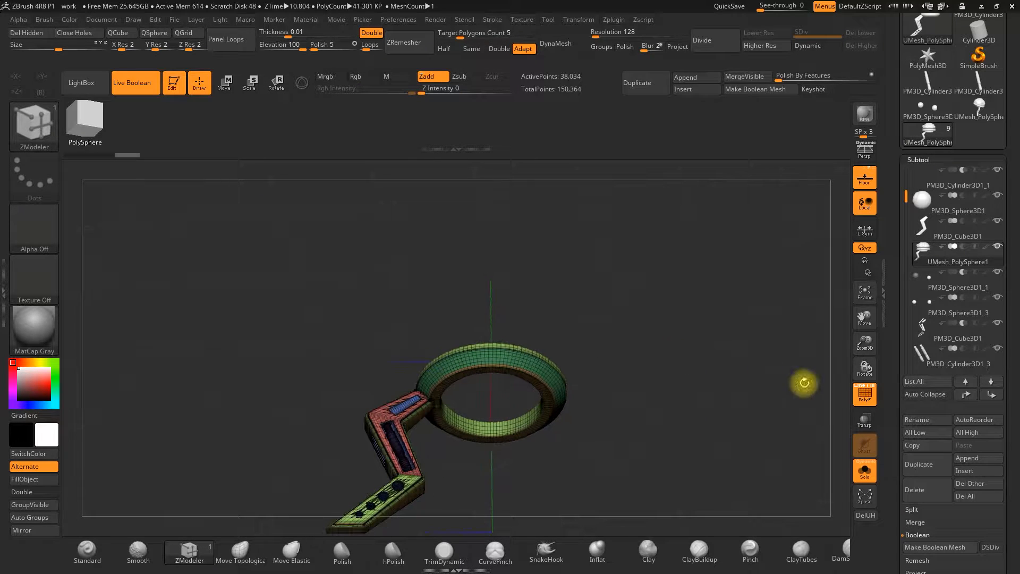
pyautogui.moveTo(861, 346)
pyautogui.mouseDown()
pyautogui.moveTo(847, 456)
pyautogui.moveTo(535, 324)
pyautogui.mouseUp()
pyautogui.hotkey('ctrl', 'shift')
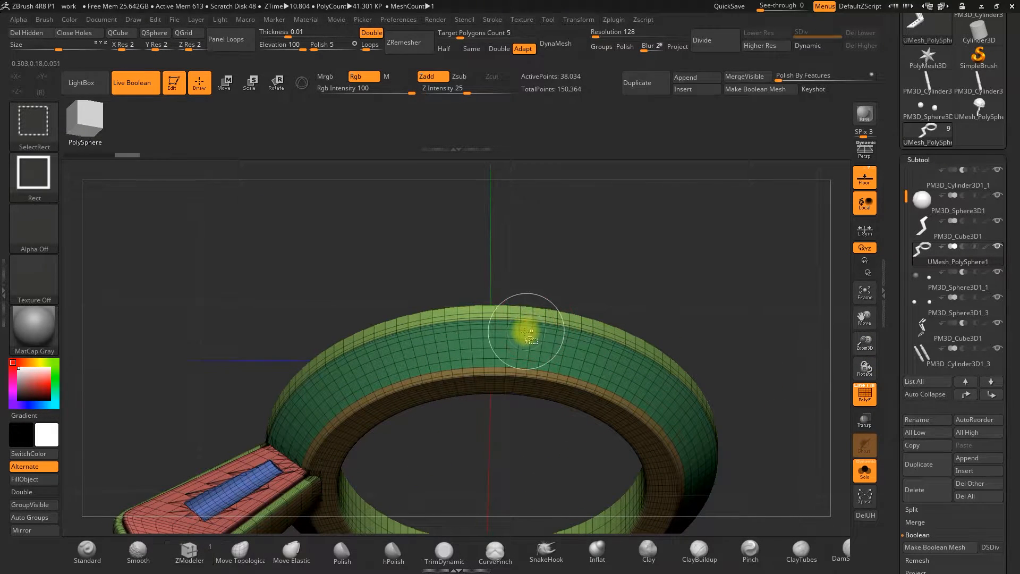
pyautogui.keyDown('ctrl'); pyautogui.keyDown('alt'); pyautogui.keyDown('shift'); pyautogui.click(524, 335); pyautogui.keyUp('shift'); pyautogui.keyUp('alt'); pyautogui.keyUp('ctrl')
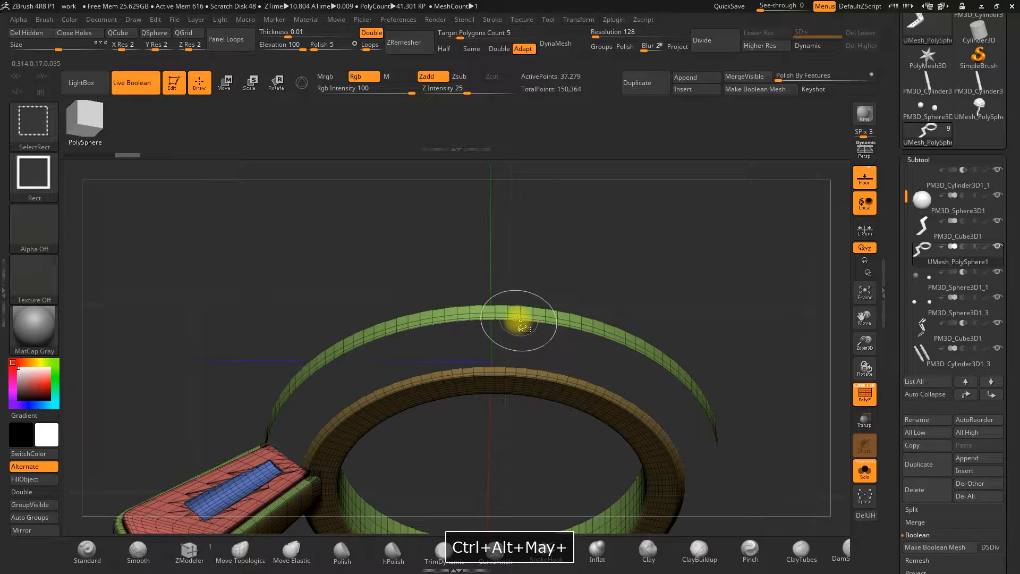
pyautogui.keyDown('ctrl'); pyautogui.keyDown('alt'); pyautogui.keyDown('shift'); pyautogui.click(503, 309); pyautogui.keyUp('shift'); pyautogui.keyUp('alt'); pyautogui.keyUp('ctrl')
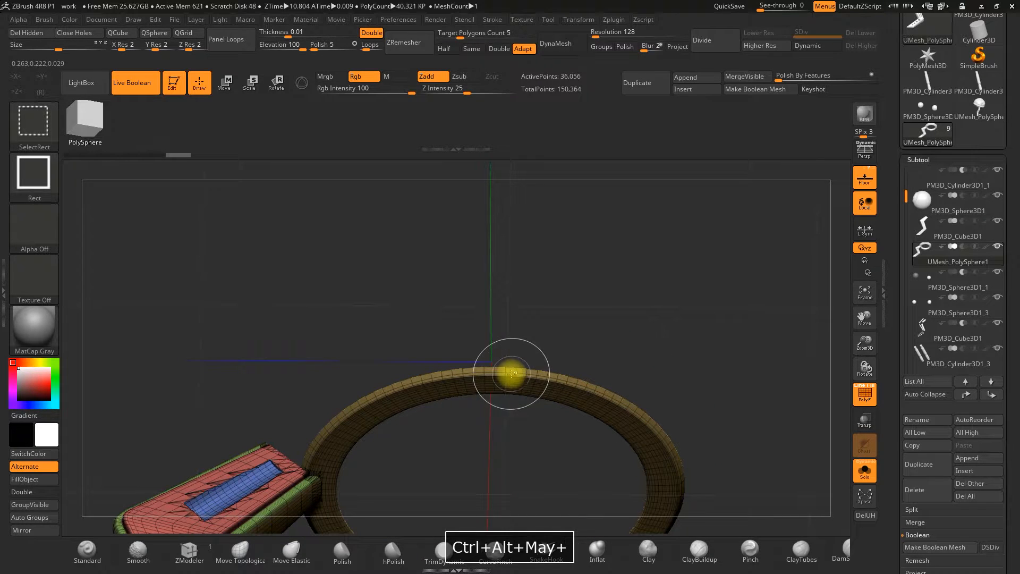
pyautogui.keyDown('ctrl'); pyautogui.keyDown('alt'); pyautogui.keyDown('shift'); pyautogui.click(511, 373); pyautogui.keyUp('shift'); pyautogui.keyUp('alt'); pyautogui.keyUp('ctrl')
pyautogui.moveTo(511, 374)
pyautogui.mouseDown()
pyautogui.moveTo(512, 441)
pyautogui.moveTo(517, 307)
pyautogui.moveTo(584, 387)
pyautogui.mouseUp()
pyautogui.keyDown('alt'); pyautogui.moveTo(651, 416); pyautogui.dragTo(654, 306); pyautogui.keyUp('alt')
pyautogui.keyDown('alt'); pyautogui.moveTo(866, 346); pyautogui.dragTo(679, 327); pyautogui.keyUp('alt')
pyautogui.keyDown('alt'); pyautogui.moveTo(573, 292); pyautogui.dragTo(583, 399); pyautogui.keyUp('alt')
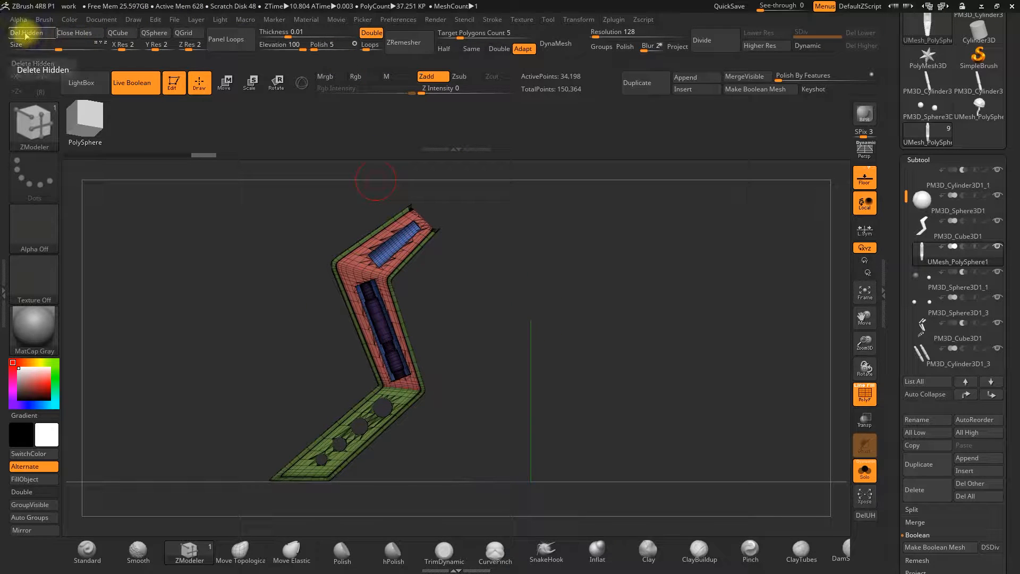
# Step: Delete the hidden geometry of UMesh_PolySphere1 and turn off Solo mode to show all subtools
pyautogui.click(917, 274)
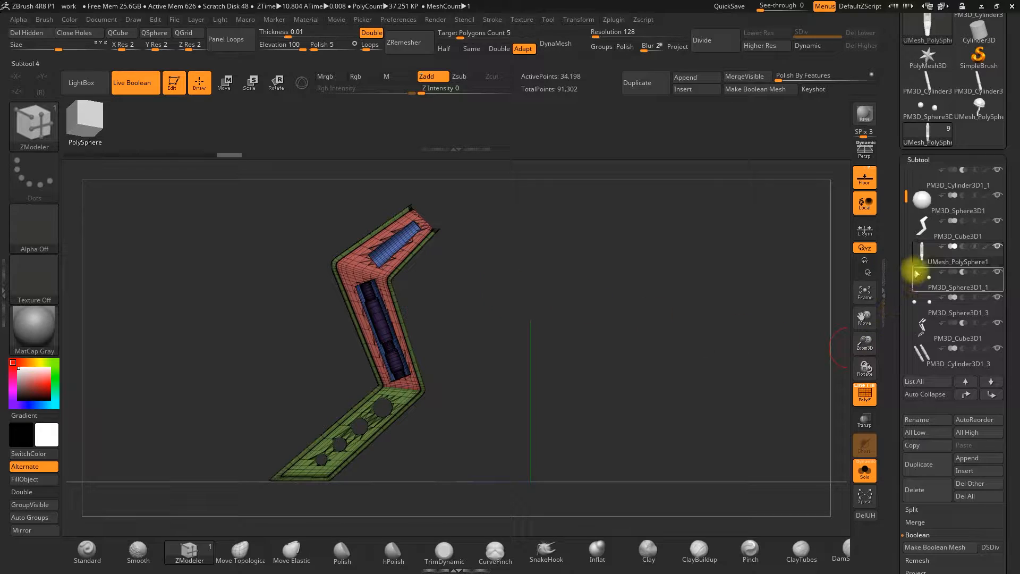
pyautogui.click(865, 471)
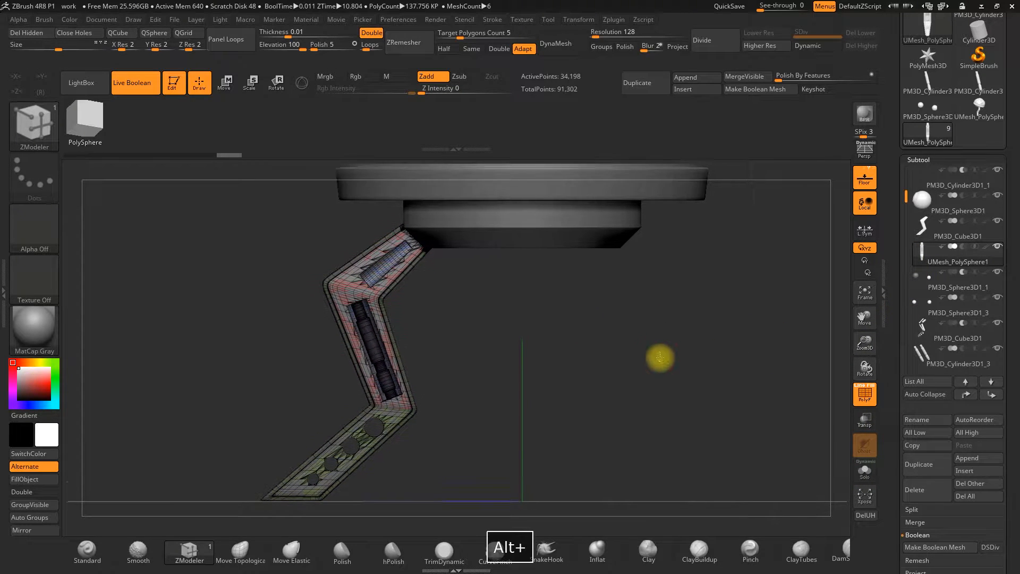
pyautogui.moveTo(864, 352); pyautogui.dragTo(860, 319)
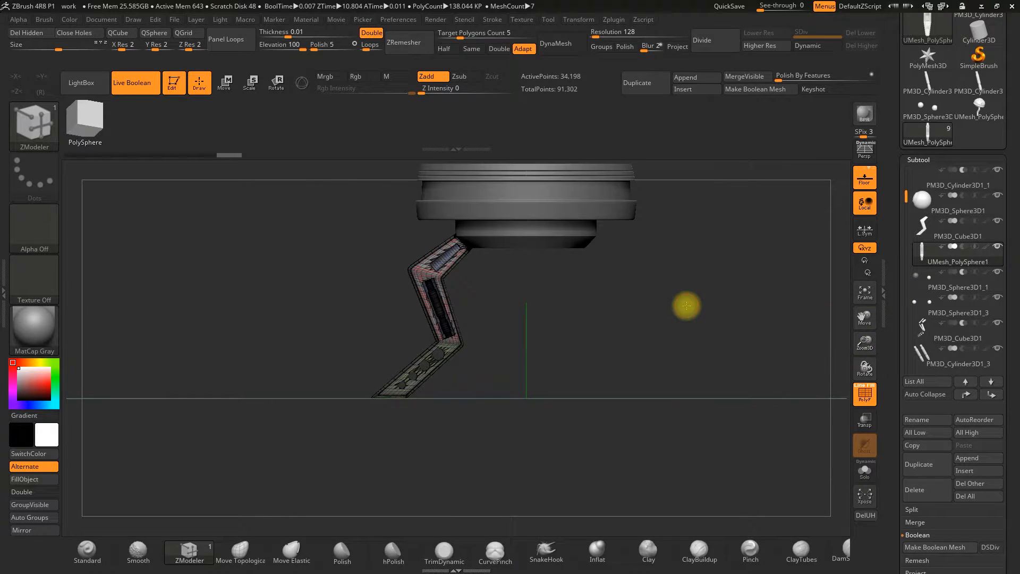
pyautogui.keyDown('alt'); pyautogui.moveTo(525, 307); pyautogui.dragTo(559, 425); pyautogui.keyUp('alt')
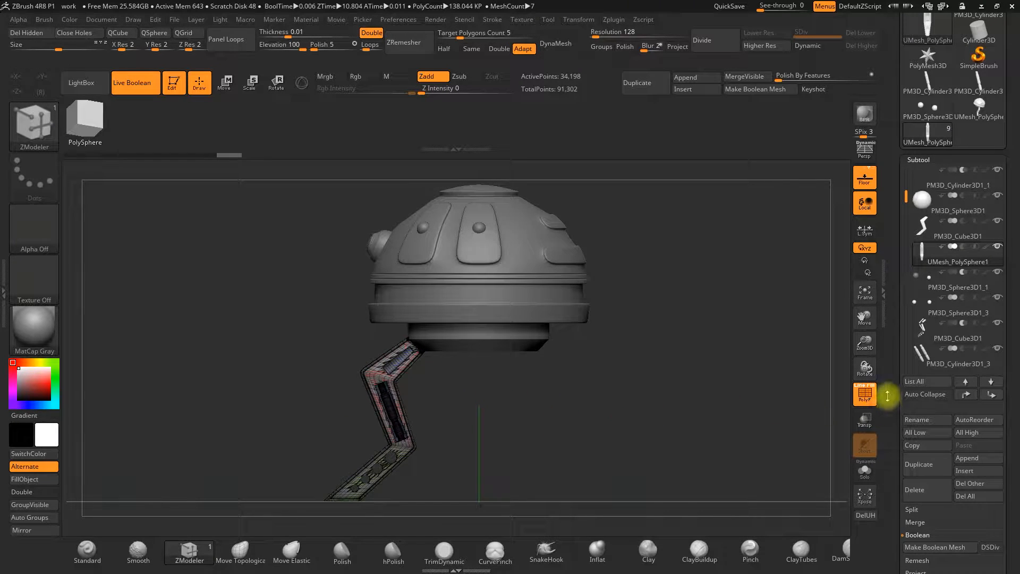
# Step: Delete both PM3D_Cube3D1 subtools, first the leg's cutout details and then the original leg
pyautogui.moveTo(918, 327)
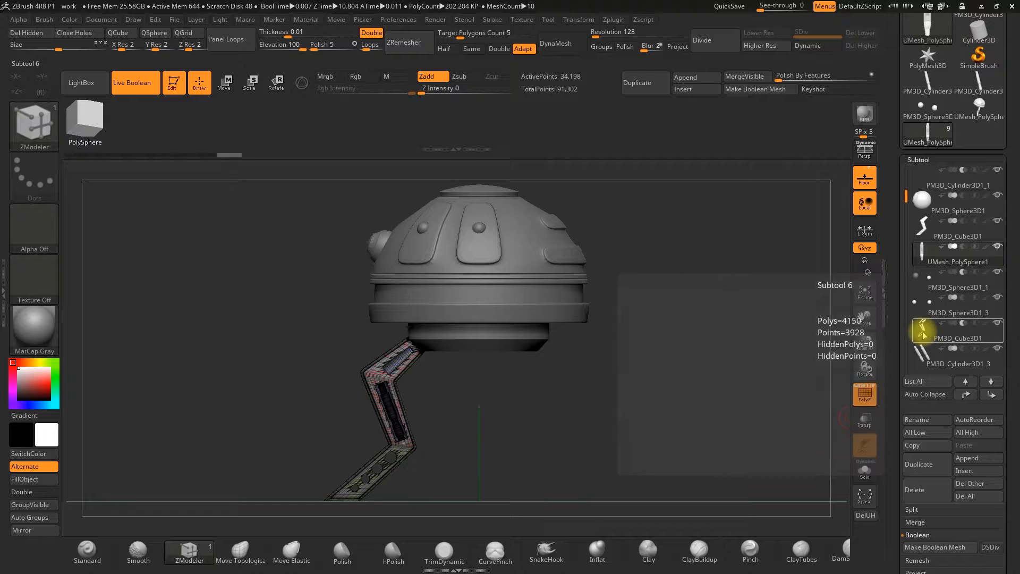
pyautogui.click(924, 334)
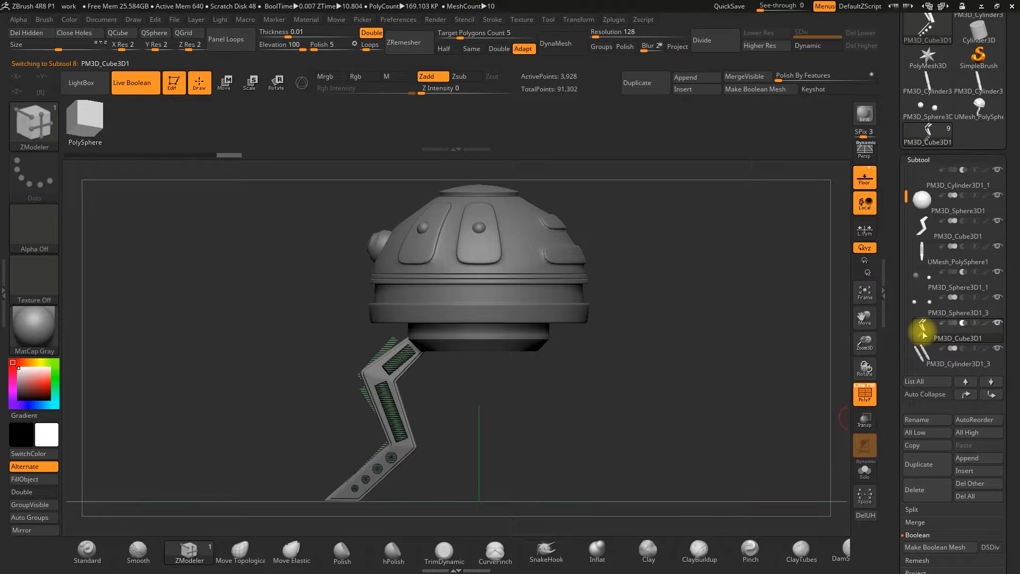
pyautogui.click(923, 492)
pyautogui.click(832, 509)
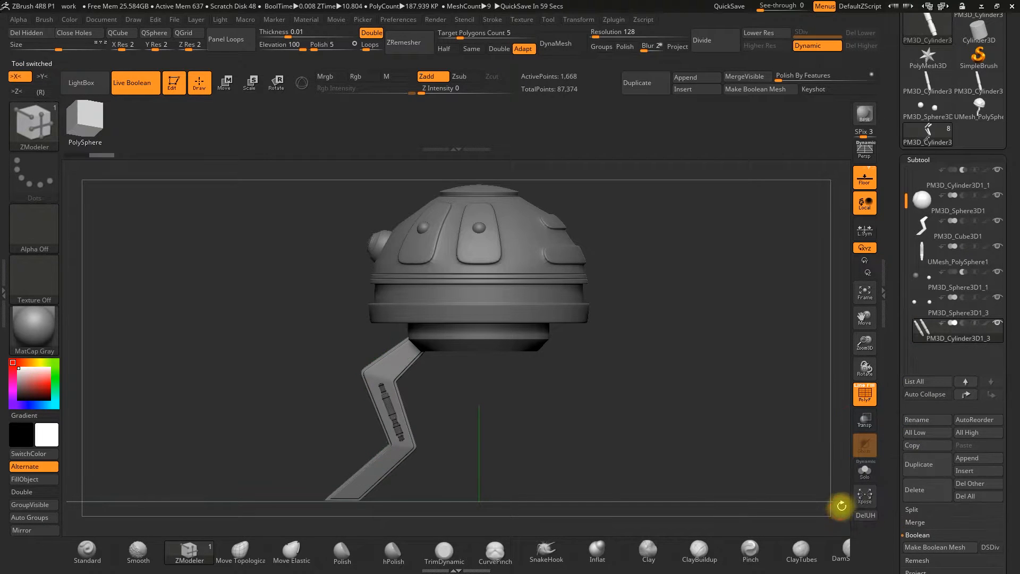
pyautogui.click(924, 226)
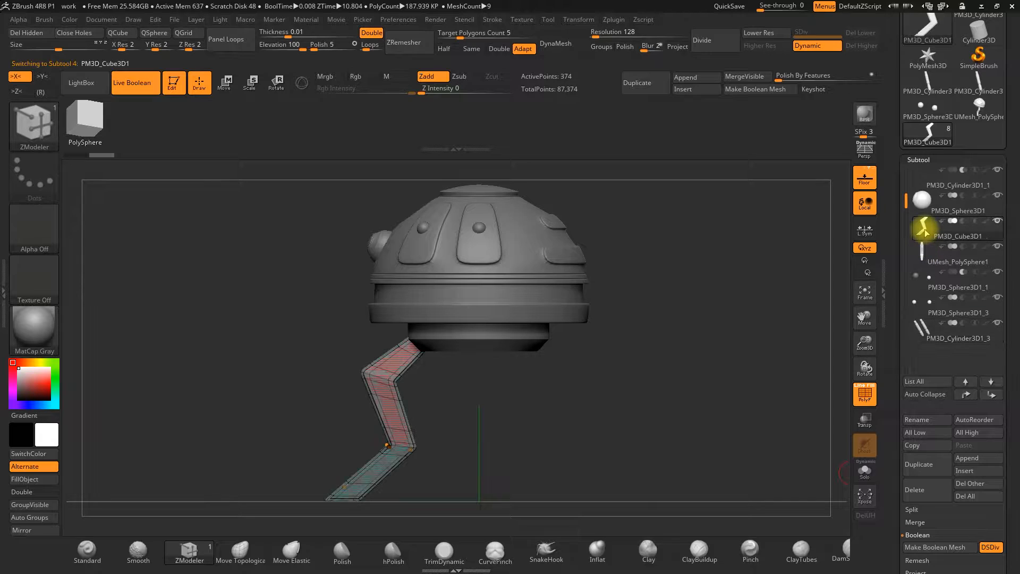
pyautogui.moveTo(925, 226)
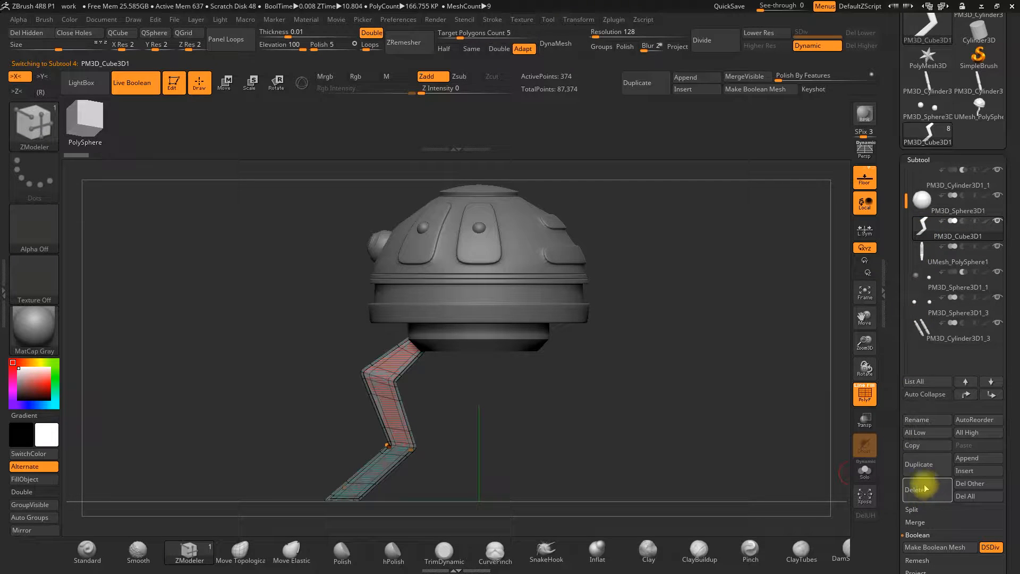
pyautogui.click(924, 492)
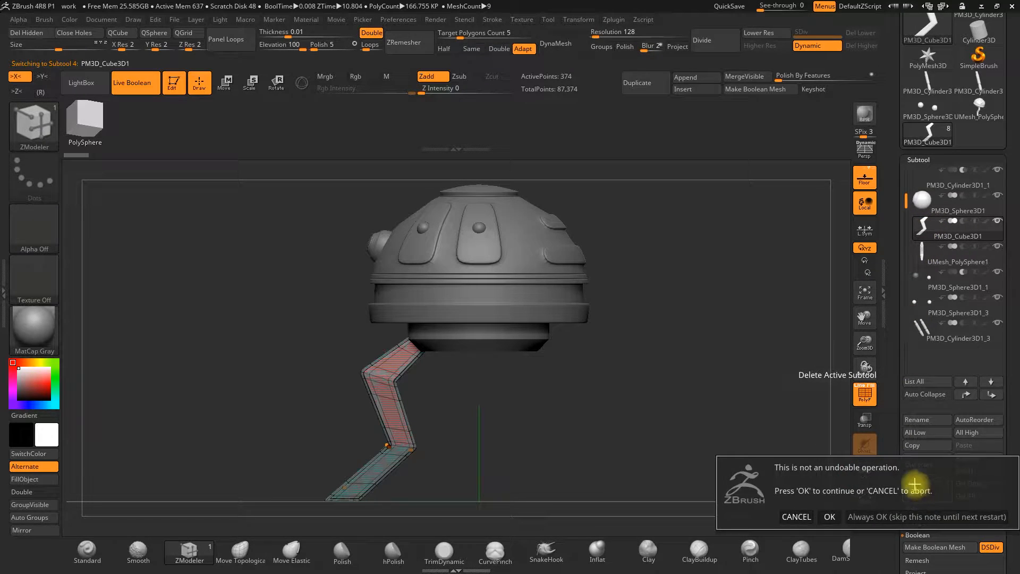
pyautogui.click(829, 516)
pyautogui.moveTo(699, 405); pyautogui.dragTo(711, 407)
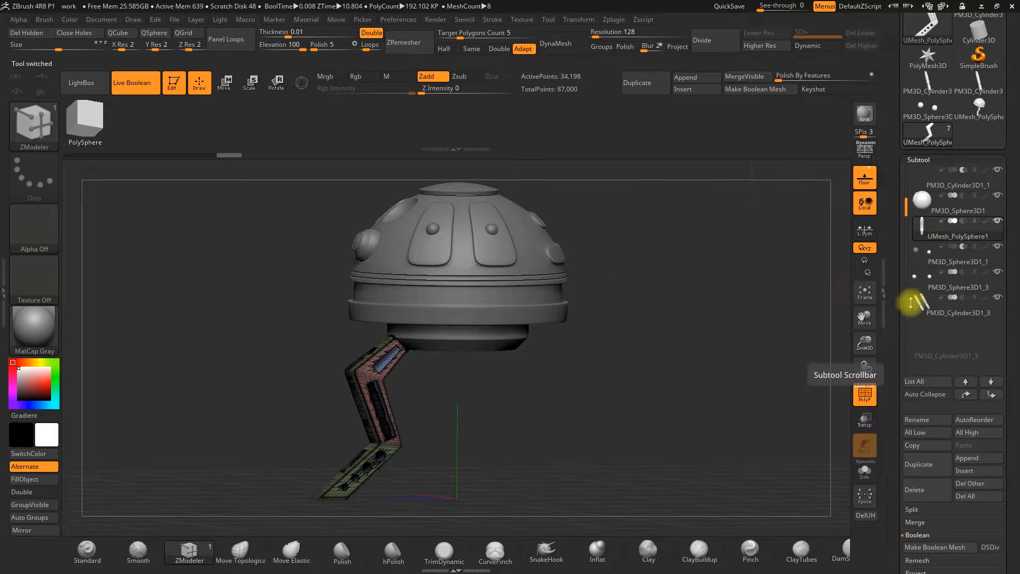
# Step: Delete the leftover PM3D_Cylinder3D1_3 subtool
pyautogui.click(913, 304)
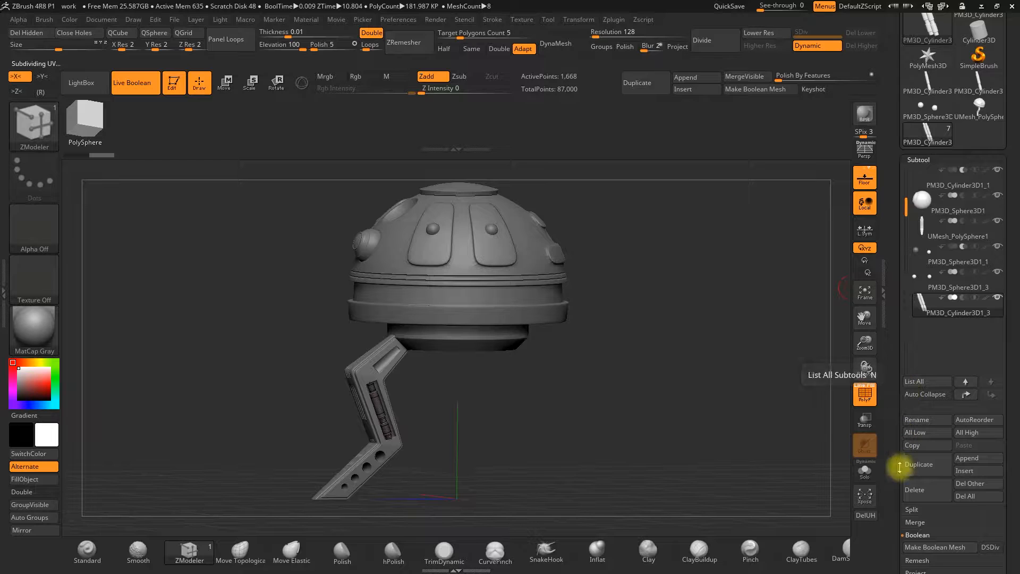
pyautogui.click(922, 496)
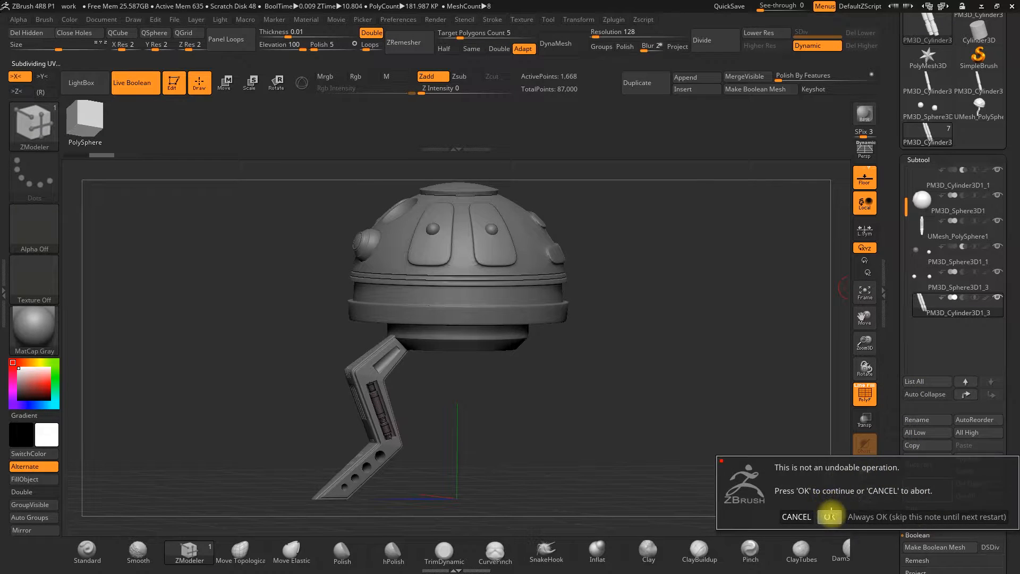
pyautogui.click(830, 516)
# Step: Mirror the baked UMesh_PolySphere leg across the Z axis with SubTool Master, appending the copy as a new subtool
pyautogui.click(924, 228)
pyautogui.moveTo(635, 392); pyautogui.dragTo(637, 407)
pyautogui.moveTo(467, 401)
pyautogui.mouseDown()
pyautogui.moveTo(494, 405)
pyautogui.moveTo(452, 403)
pyautogui.moveTo(478, 408)
pyautogui.mouseUp()
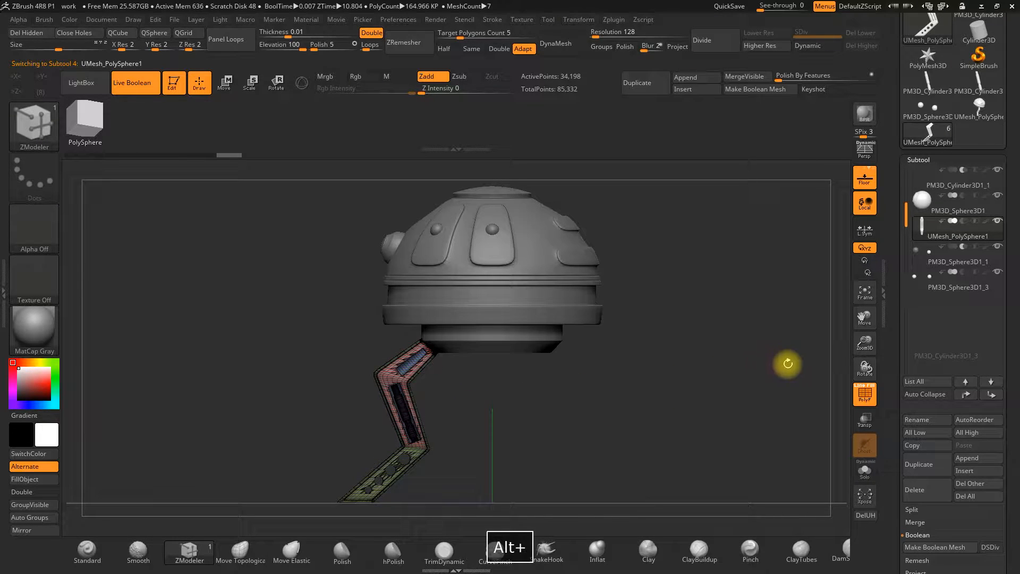
pyautogui.moveTo(864, 346); pyautogui.dragTo(832, 392)
pyautogui.moveTo(657, 408); pyautogui.dragTo(638, 285)
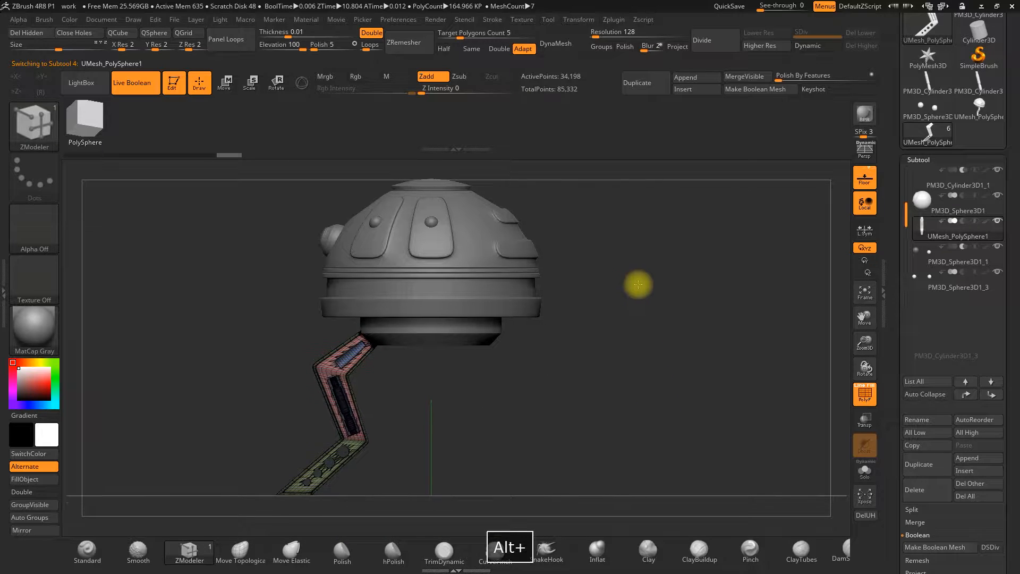
pyautogui.moveTo(865, 344); pyautogui.dragTo(864, 344)
pyautogui.keyDown('alt'); pyautogui.moveTo(624, 355); pyautogui.dragTo(627, 365); pyautogui.keyUp('alt')
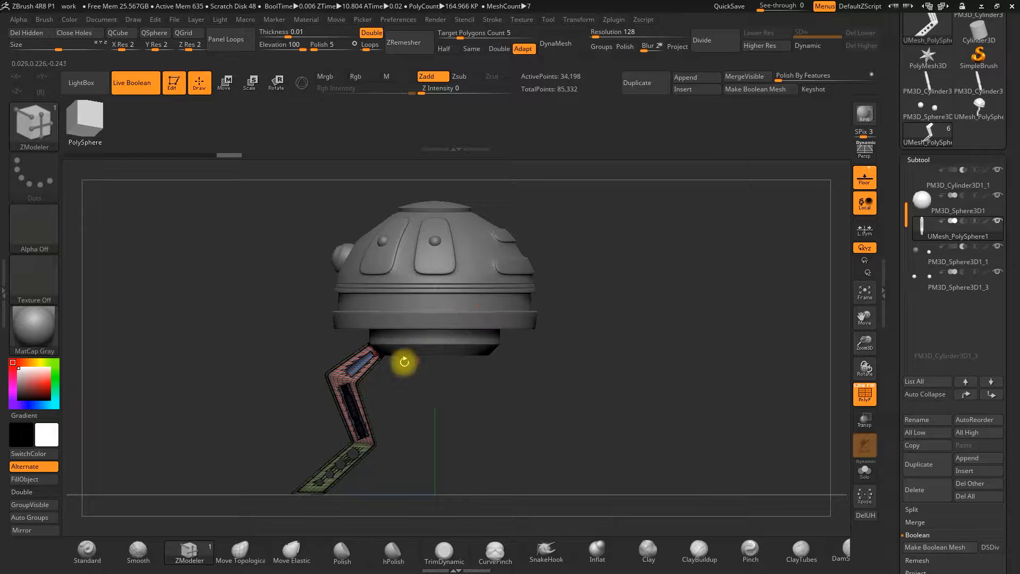
pyautogui.click(614, 21)
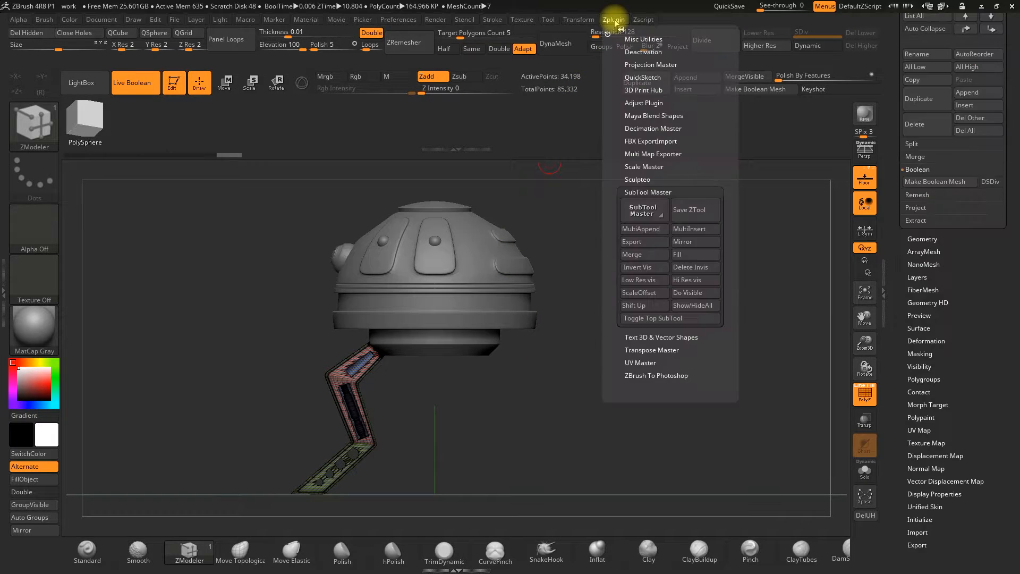
pyautogui.click(689, 243)
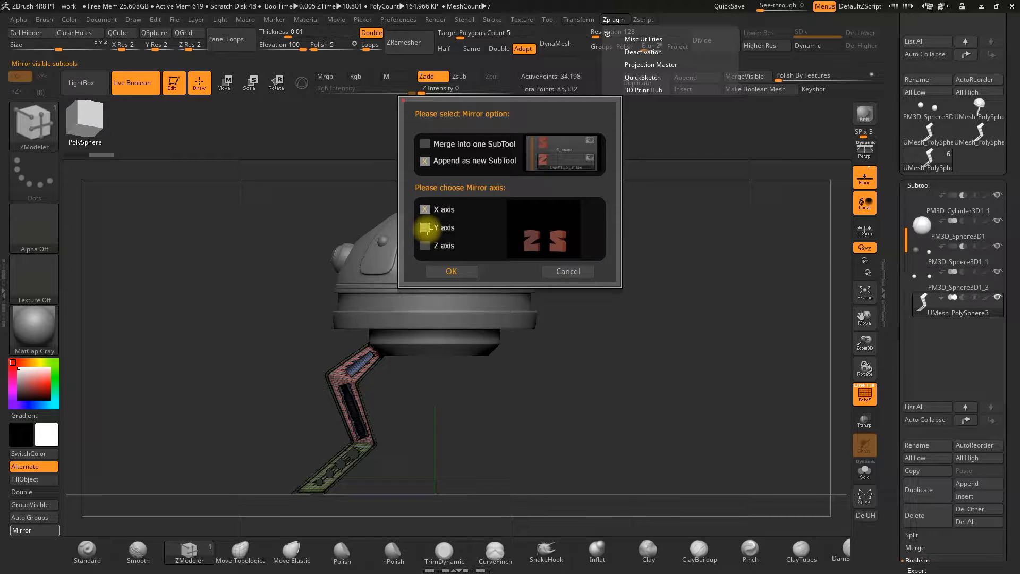
pyautogui.click(426, 228)
pyautogui.click(426, 242)
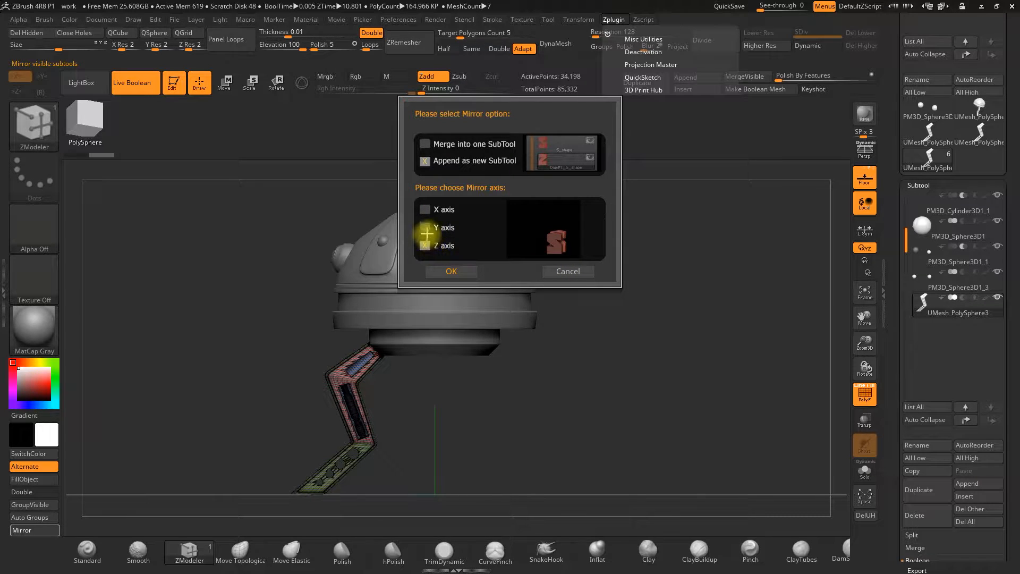
pyautogui.click(449, 272)
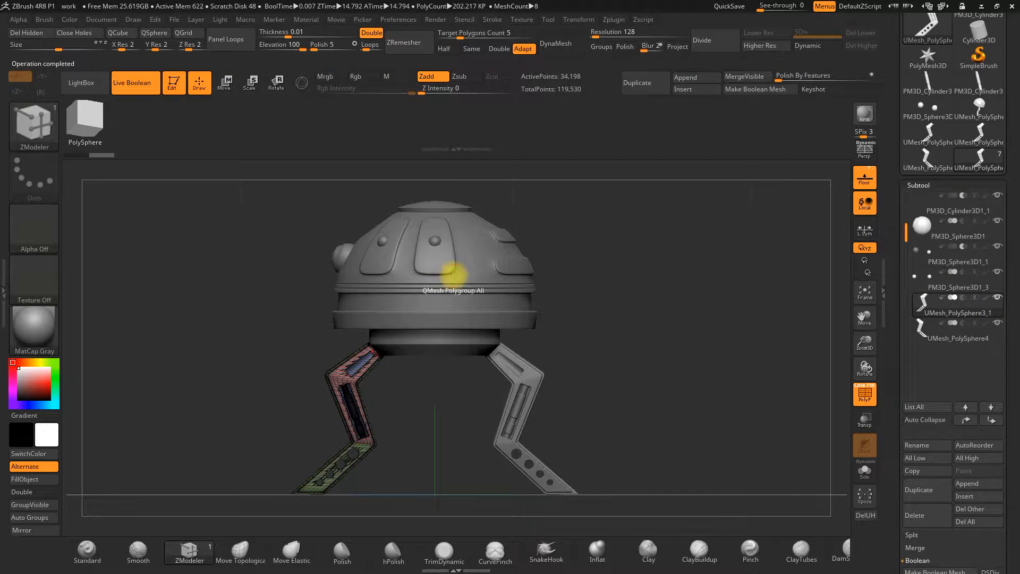
# Step: Merge the UMesh_PolySphere3_1 leg down with its mirrored copy into a single subtool
pyautogui.moveTo(638, 326); pyautogui.dragTo(652, 303)
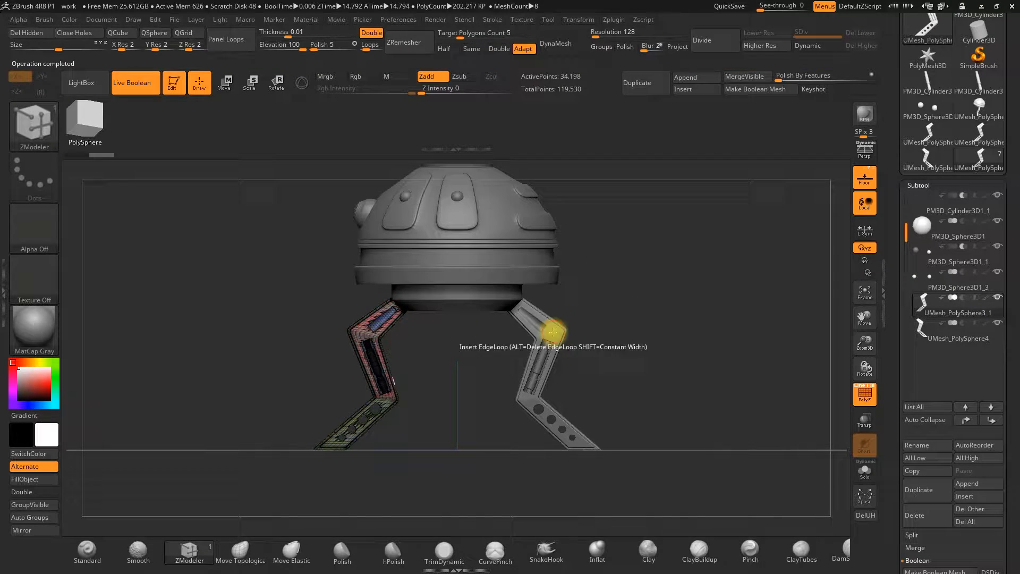
pyautogui.scroll(-1, 890, 466)
pyautogui.scroll(-4, 890, 467)
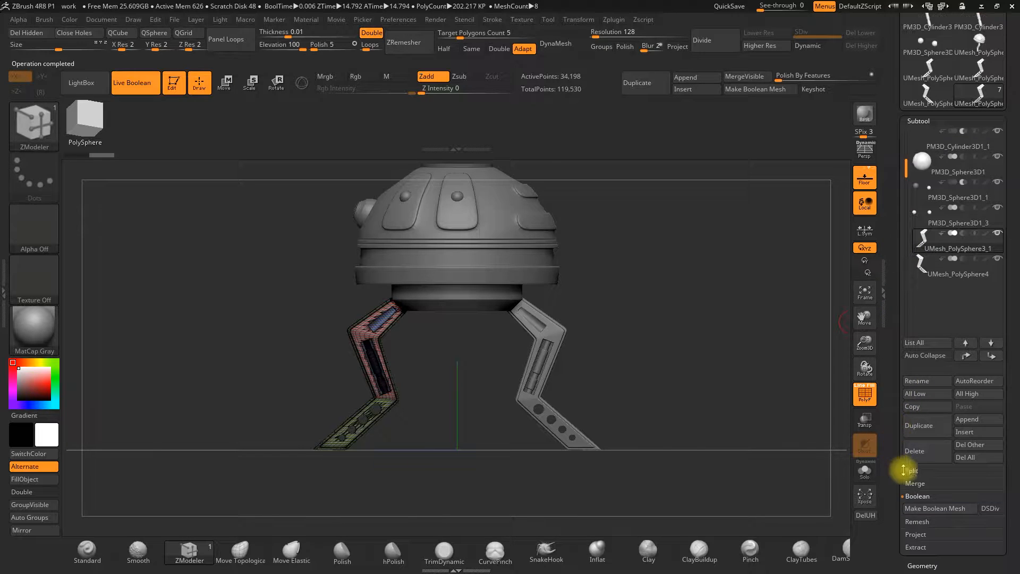
pyautogui.click(917, 485)
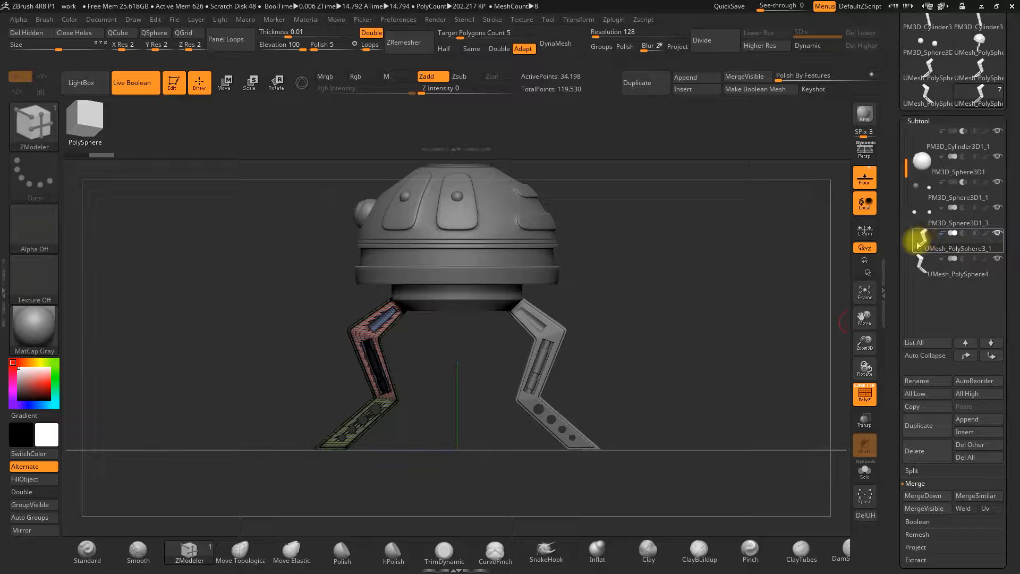
pyautogui.click(927, 496)
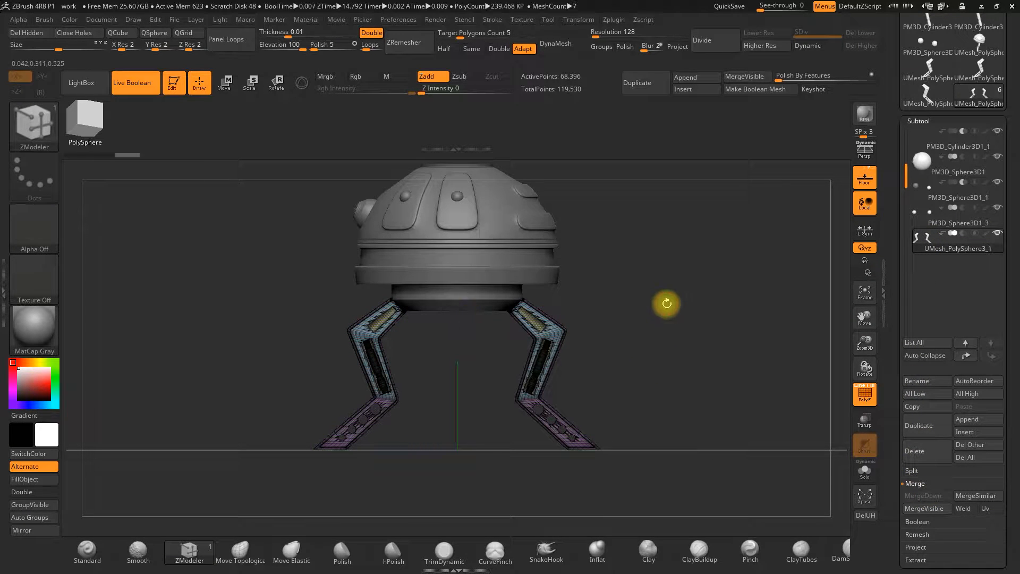
# Step: Duplicate the merged leg pair and rotate the copy a quarter turn around the Y axis with the Gizmo 3D
pyautogui.click(924, 433)
pyautogui.moveTo(689, 342); pyautogui.dragTo(688, 425)
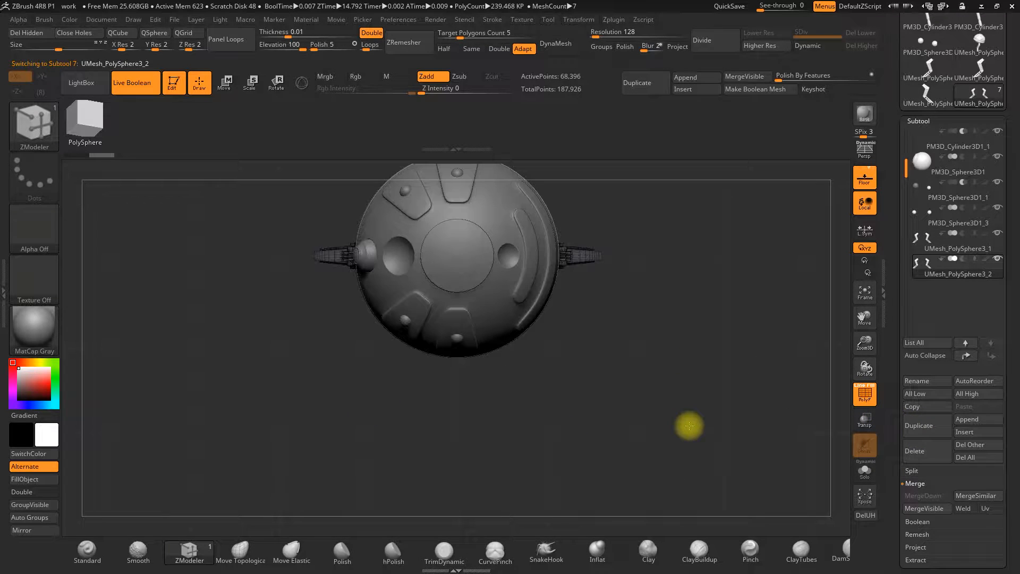
pyautogui.keyDown('alt'); pyautogui.moveTo(679, 314); pyautogui.dragTo(673, 425); pyautogui.keyUp('alt')
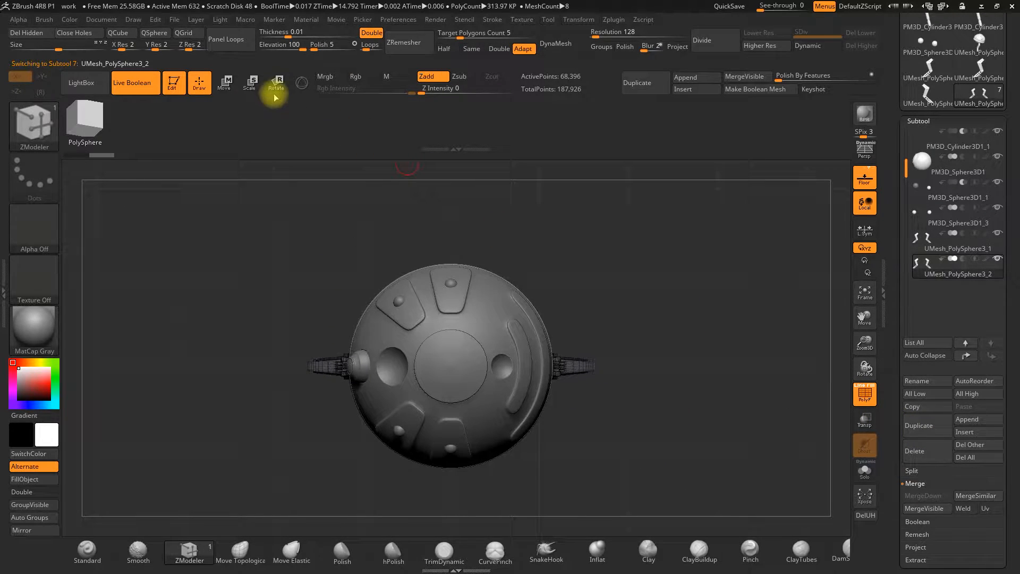
pyautogui.click(224, 81)
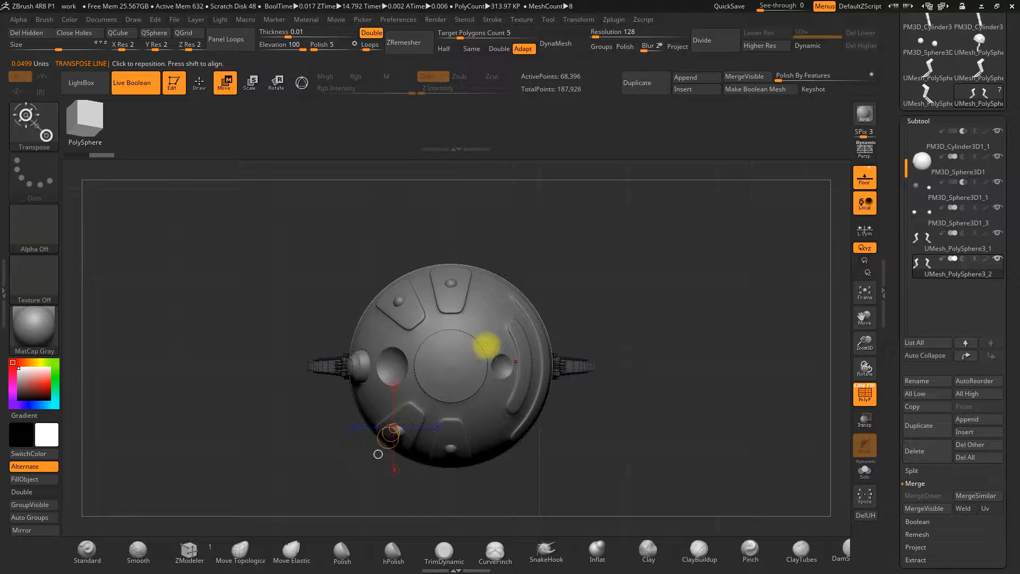
pyautogui.click(302, 84)
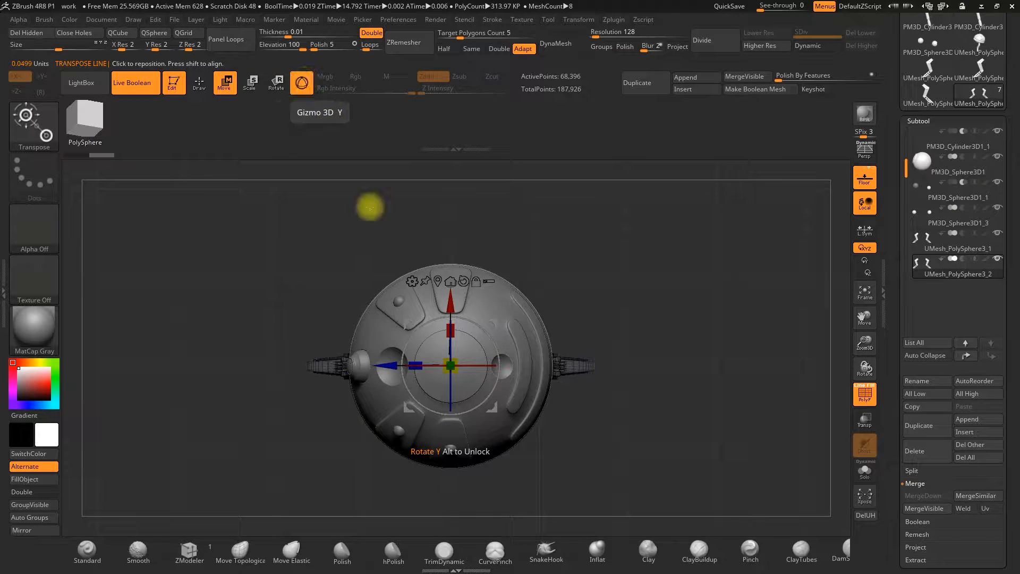
pyautogui.moveTo(420, 326); pyautogui.dragTo(415, 392)
pyautogui.moveTo(606, 464); pyautogui.dragTo(684, 377)
pyautogui.keyDown('alt'); pyautogui.moveTo(667, 328); pyautogui.dragTo(679, 390); pyautogui.keyUp('alt')
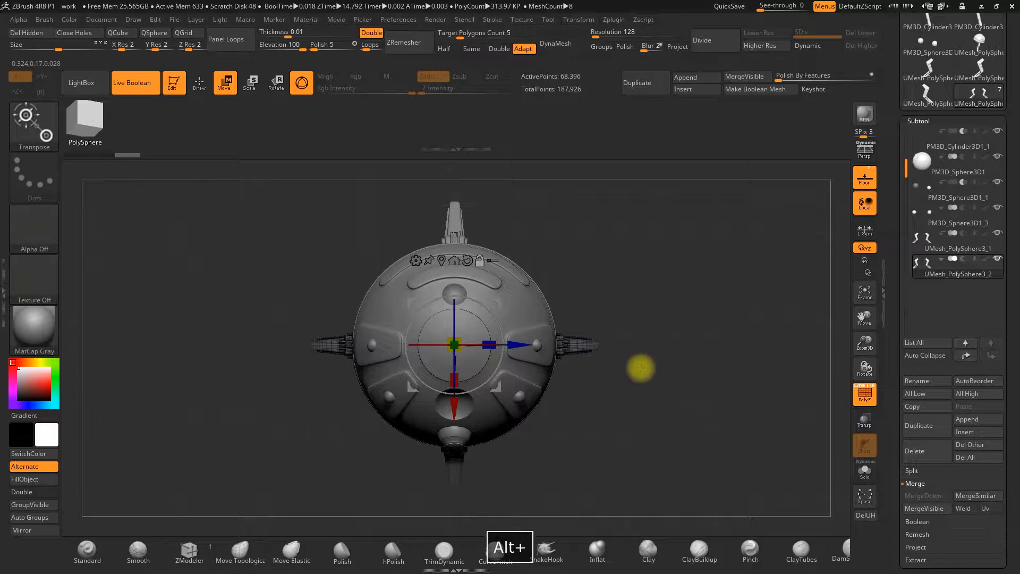
# Step: Duplicate the rotated leg pair and turn the copy around the Y axis onto a diagonal between the existing legs
pyautogui.click(922, 428)
pyautogui.moveTo(527, 326); pyautogui.dragTo(492, 313)
pyautogui.moveTo(487, 296); pyautogui.dragTo(481, 277)
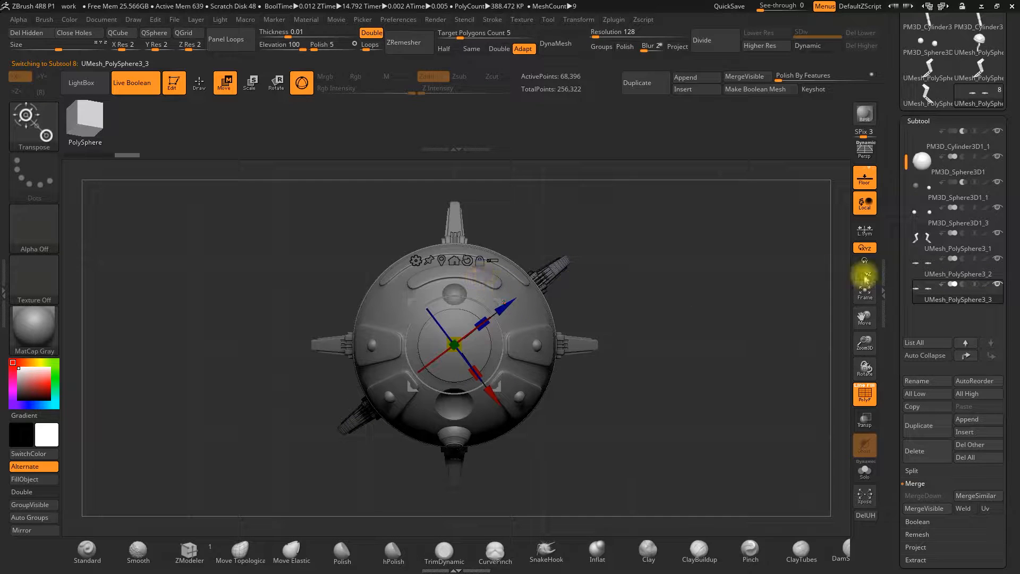
# Step: Duplicate the diagonal leg pair, rotate the copy onto the opposite diagonal, and return to Draw mode
pyautogui.click(922, 425)
pyautogui.moveTo(469, 297); pyautogui.dragTo(508, 351)
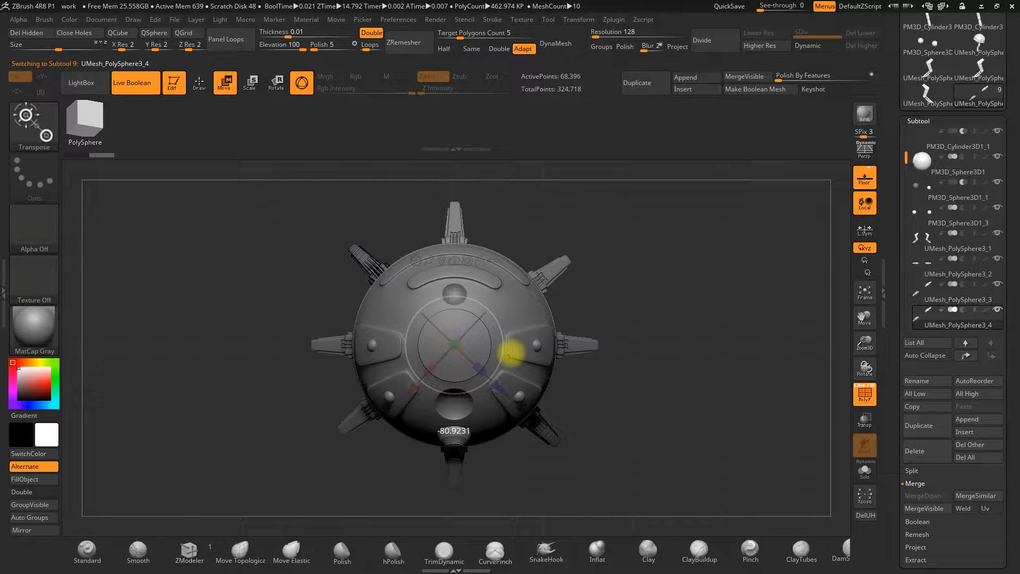
pyautogui.moveTo(514, 353); pyautogui.dragTo(514, 353)
pyautogui.moveTo(683, 376); pyautogui.dragTo(671, 281)
pyautogui.moveTo(681, 325)
pyautogui.keyDown('alt'); pyautogui.mouseDown()
pyautogui.moveTo(652, 261)
pyautogui.moveTo(681, 296)
pyautogui.moveTo(659, 335)
pyautogui.moveTo(649, 314)
pyautogui.moveTo(633, 314)
pyautogui.moveTo(652, 355)
pyautogui.moveTo(617, 344)
pyautogui.moveTo(612, 363)
pyautogui.moveTo(638, 314)
pyautogui.moveTo(612, 334)
pyautogui.moveTo(617, 343)
pyautogui.moveTo(605, 265)
pyautogui.moveTo(590, 326)
pyautogui.moveTo(848, 296)
pyautogui.mouseUp(); pyautogui.keyUp('alt')
pyautogui.click(200, 83)
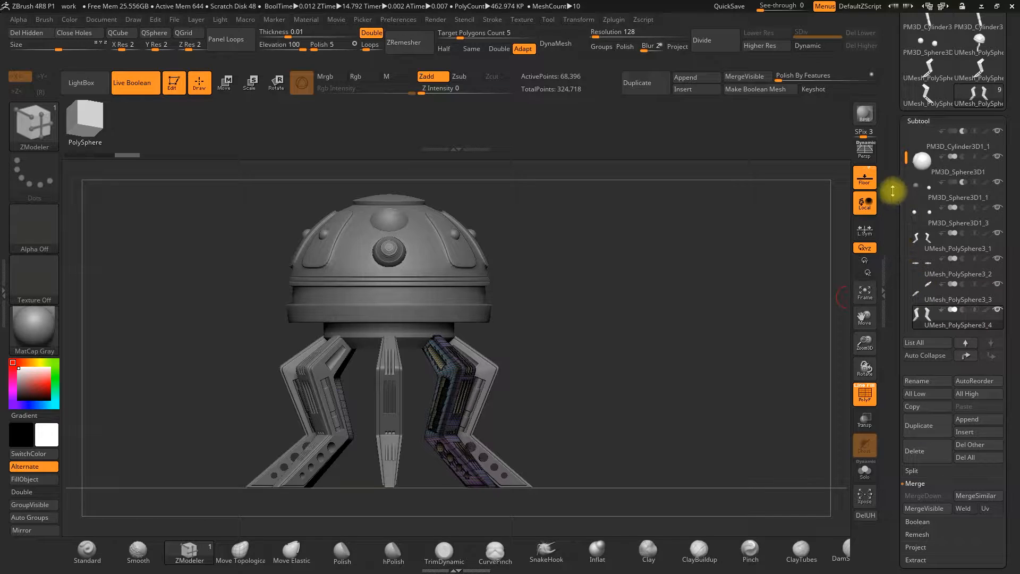
# Step: Select the UMesh_PolySphere3_1 leg pair and merge it down with UMesh_PolySphere3_2
pyautogui.moveTo(906, 162); pyautogui.dragTo(907, 191)
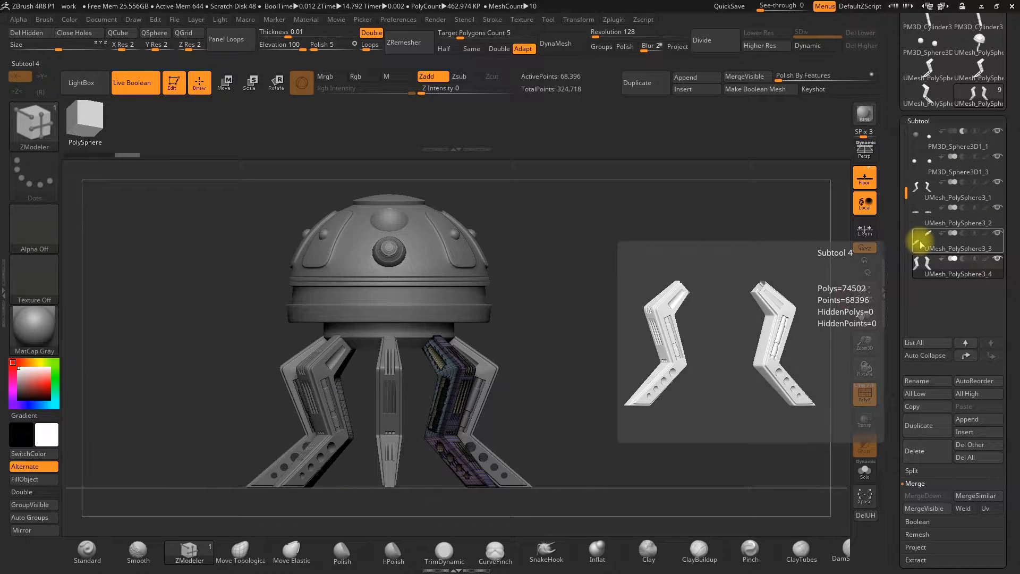
pyautogui.click(921, 187)
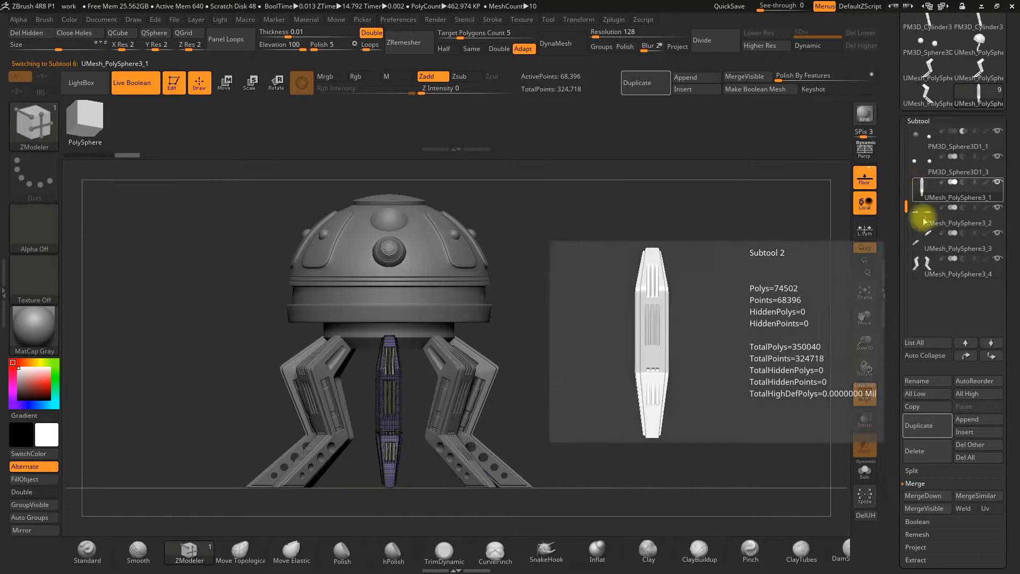
pyautogui.click(925, 496)
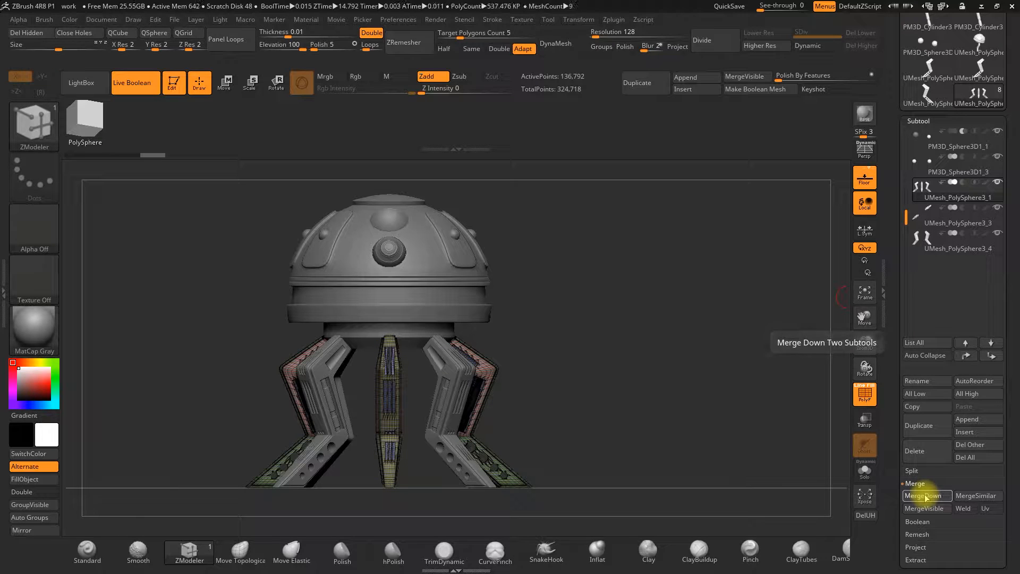
# Step: Merge UMesh_PolySphere3_1 down with the two remaining leg pairs into a single subtool
pyautogui.click(925, 496)
pyautogui.click(926, 495)
pyautogui.moveTo(656, 382)
pyautogui.mouseDown()
pyautogui.moveTo(649, 405)
pyautogui.moveTo(615, 387)
pyautogui.moveTo(640, 380)
pyautogui.mouseUp()
pyautogui.keyDown('alt'); pyautogui.moveTo(578, 365); pyautogui.dragTo(648, 346); pyautogui.keyUp('alt')
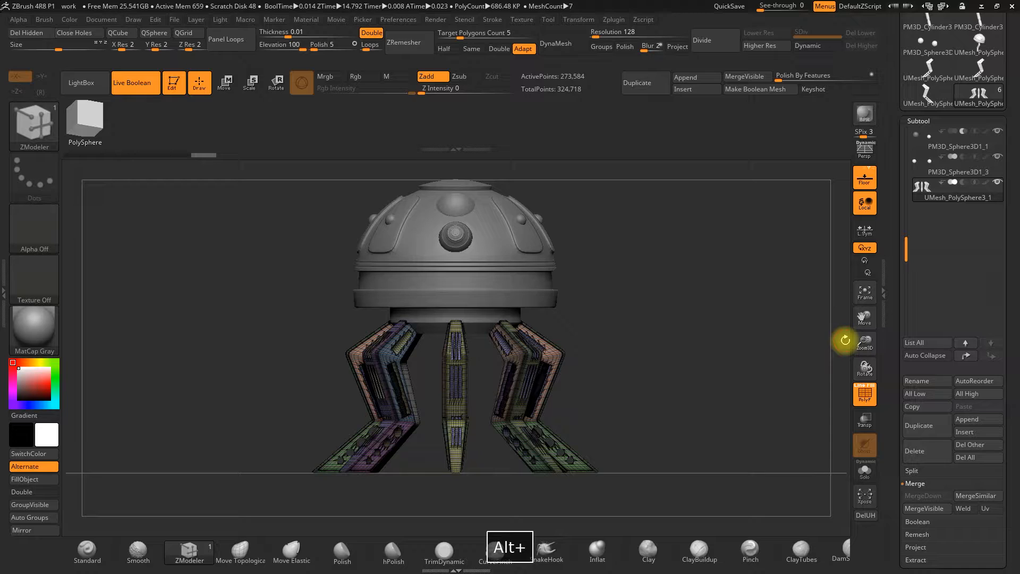
pyautogui.keyDown('alt'); pyautogui.moveTo(862, 340); pyautogui.dragTo(832, 348); pyautogui.keyUp('alt')
pyautogui.moveTo(720, 325); pyautogui.dragTo(703, 341)
pyautogui.moveTo(847, 338); pyautogui.dragTo(975, 243)
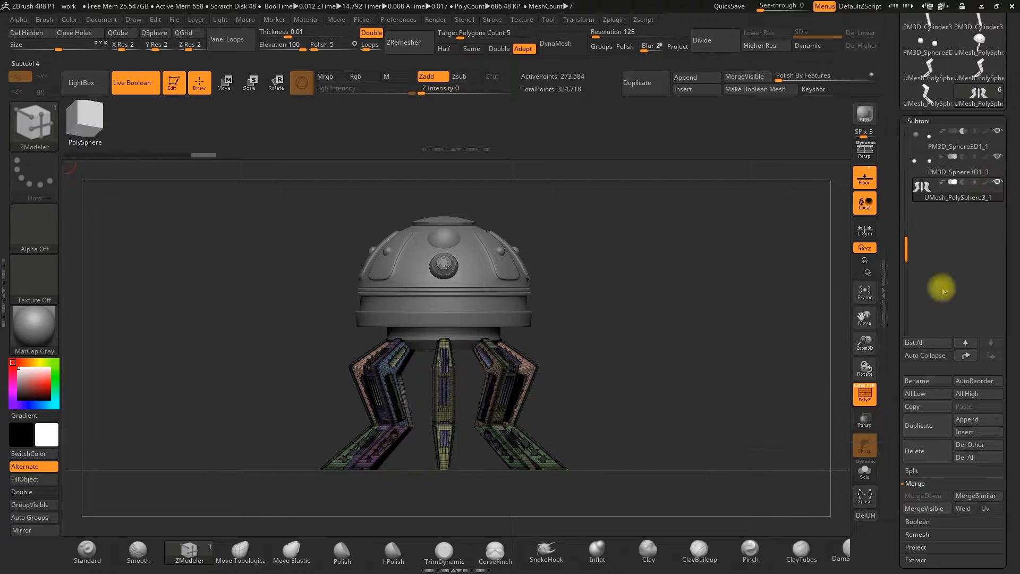
# Step: Turn off the PolyF wireframe display on the model
pyautogui.click(869, 397)
pyautogui.keyDown('alt'); pyautogui.moveTo(601, 351); pyautogui.dragTo(584, 356); pyautogui.keyUp('alt')
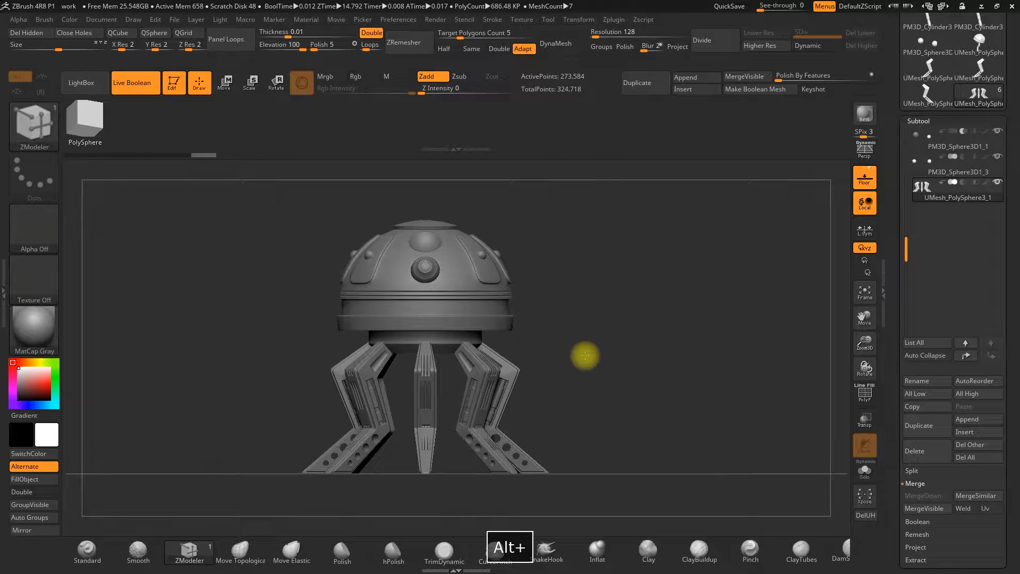
pyautogui.keyDown('alt'); pyautogui.moveTo(635, 335); pyautogui.dragTo(608, 335); pyautogui.keyUp('alt')
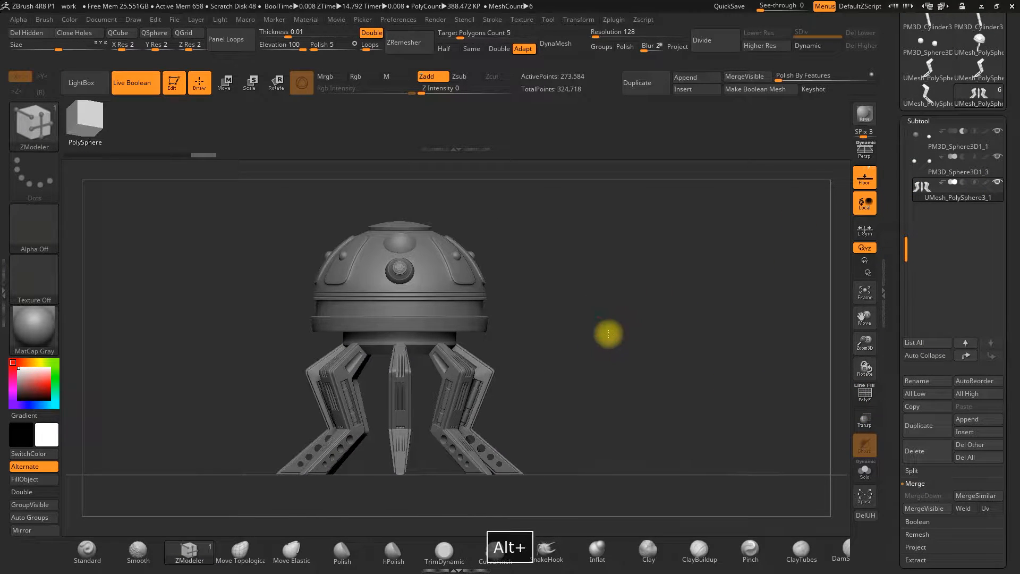
# Step: Select the PM3D_Cylinder3D1_1 subtool and move it one place down the subtool order, below PM3D_Sphere3D1
pyautogui.click(920, 170)
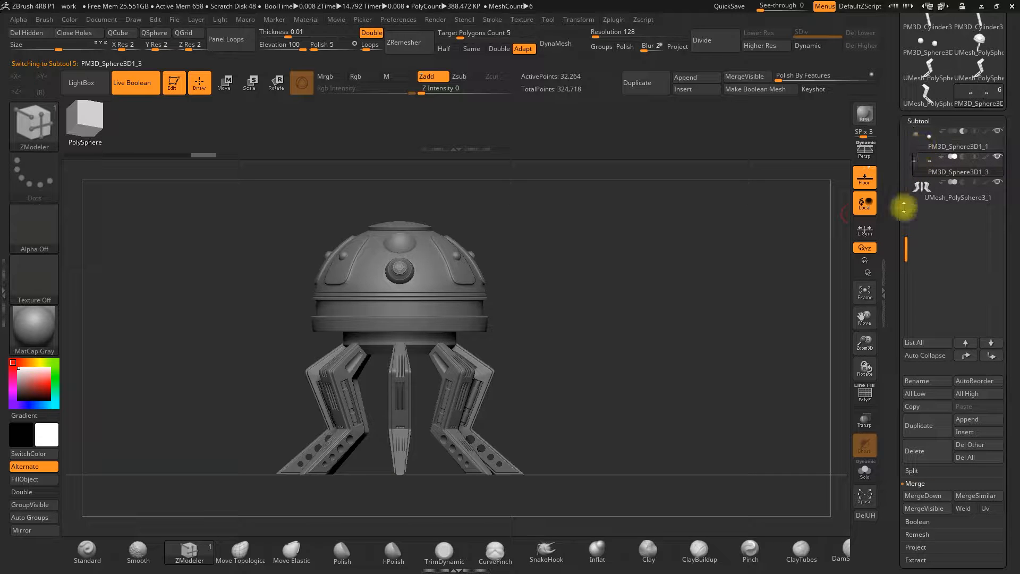
pyautogui.moveTo(911, 229); pyautogui.dragTo(923, 164)
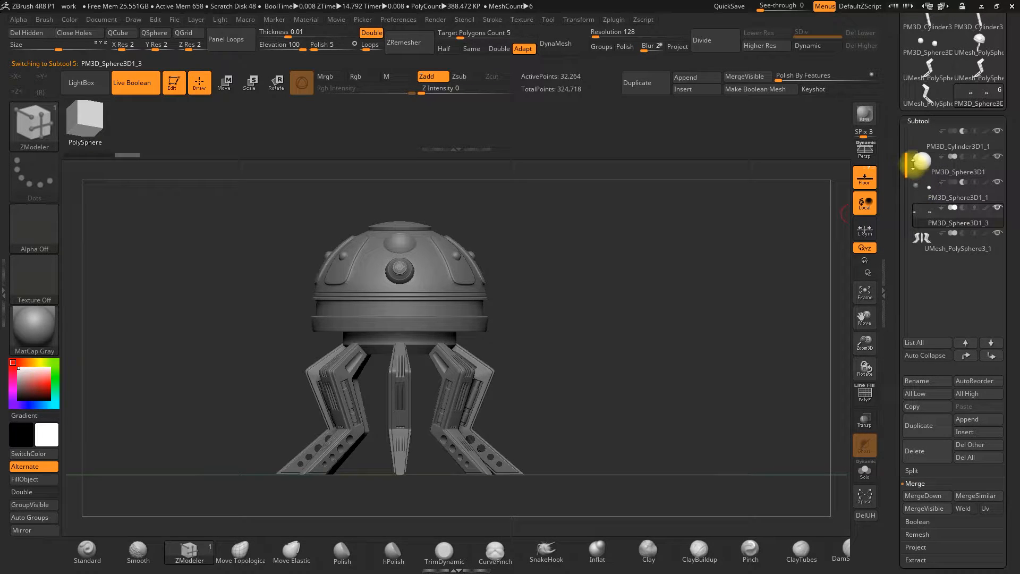
pyautogui.moveTo(926, 196)
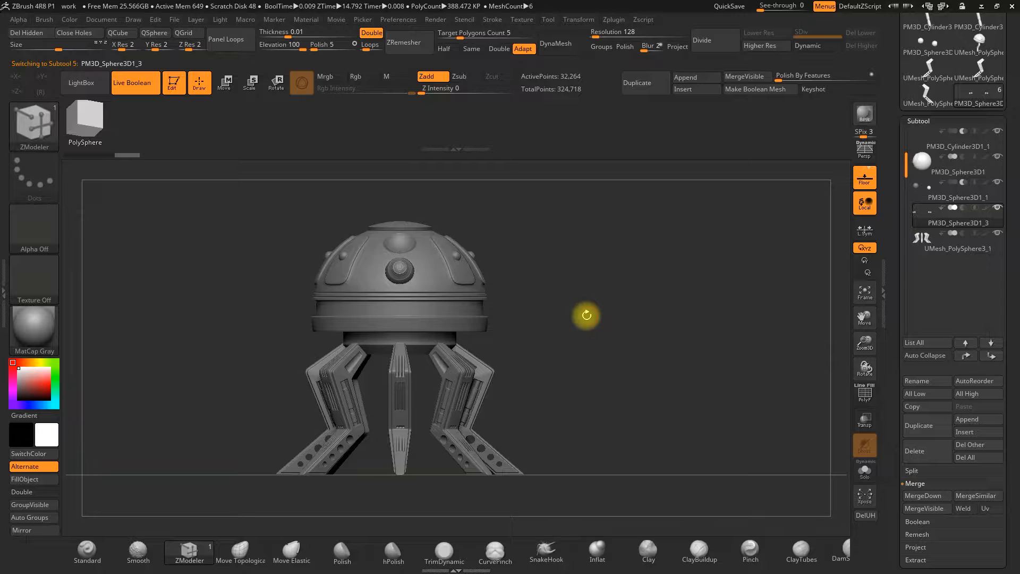
pyautogui.keyDown('alt'); pyautogui.moveTo(585, 316); pyautogui.dragTo(595, 317); pyautogui.keyUp('alt')
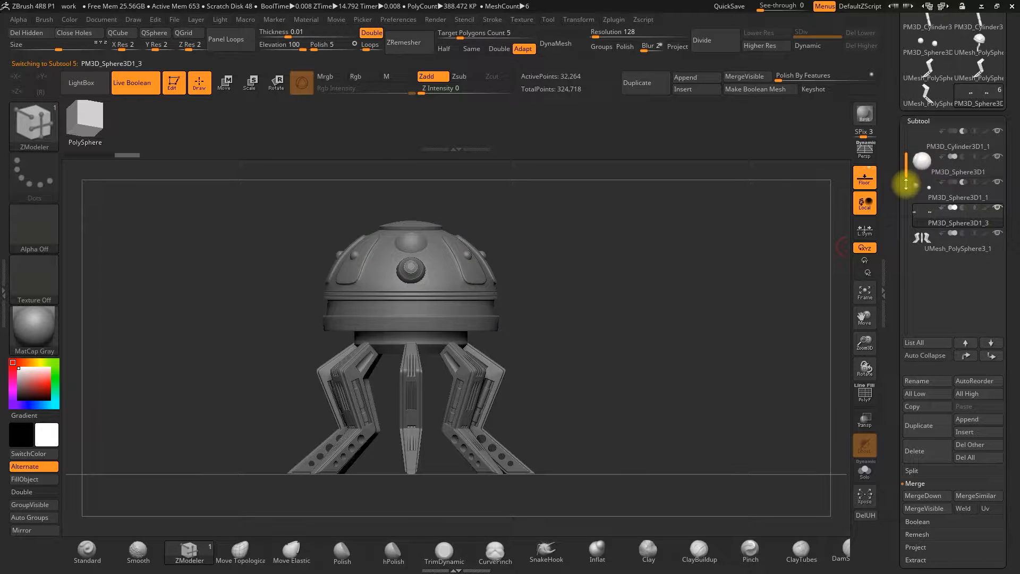
pyautogui.moveTo(912, 141); pyautogui.dragTo(911, 132)
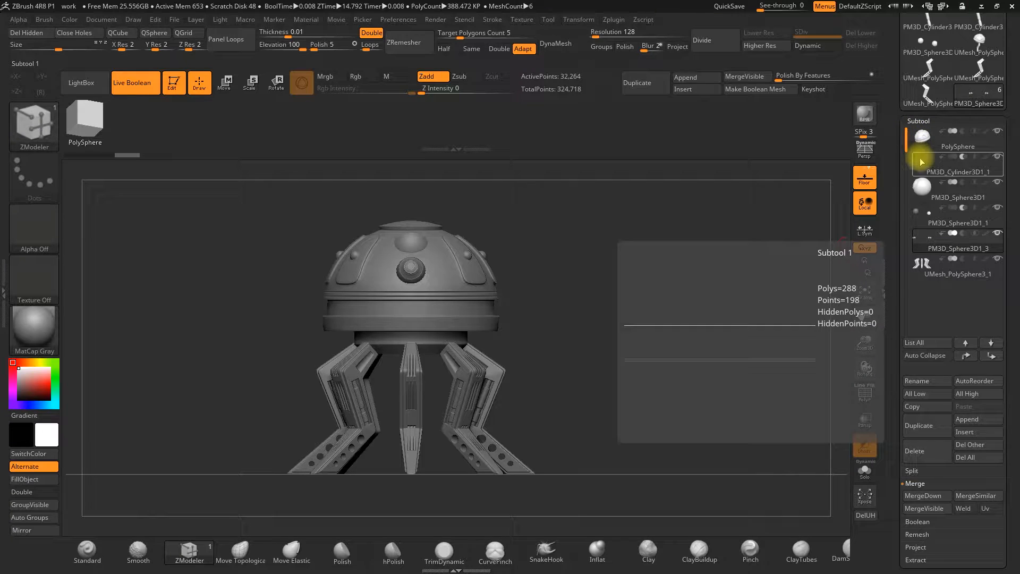
pyautogui.click(925, 166)
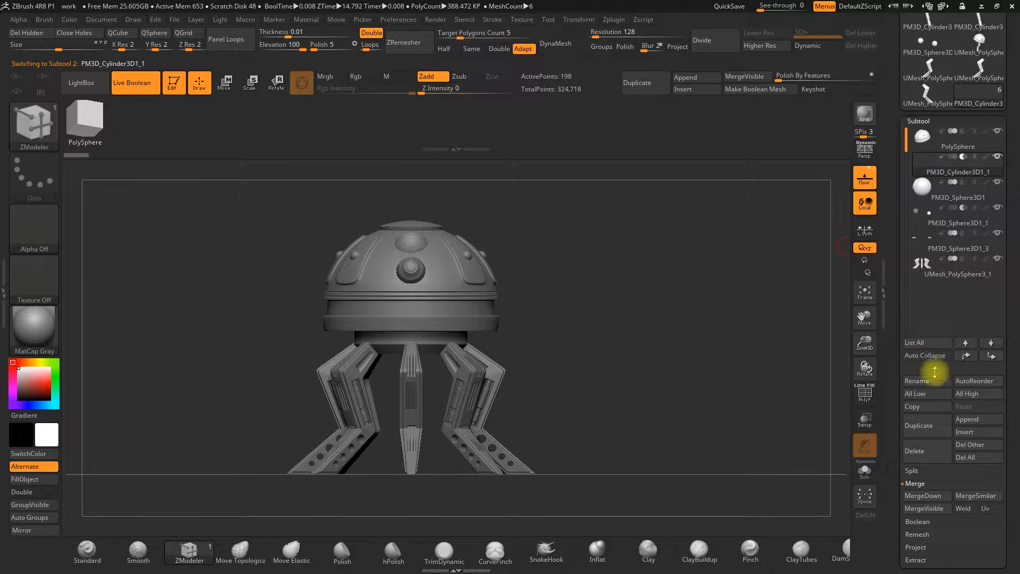
pyautogui.click(989, 356)
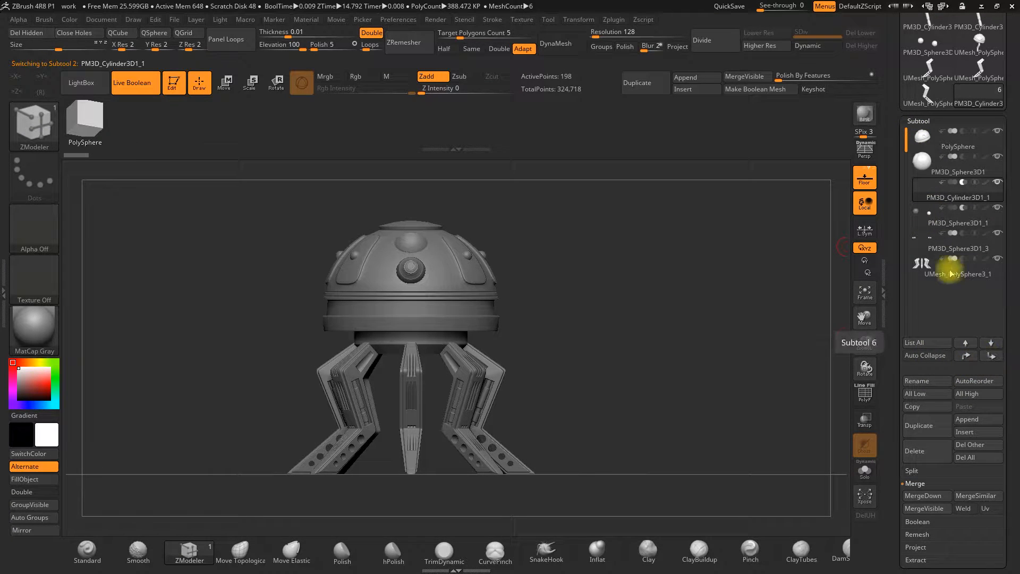
# Step: Merge the PM3D_Cylinder3D1_1 subtool down with PM3D_Sphere3D1_1
pyautogui.click(924, 220)
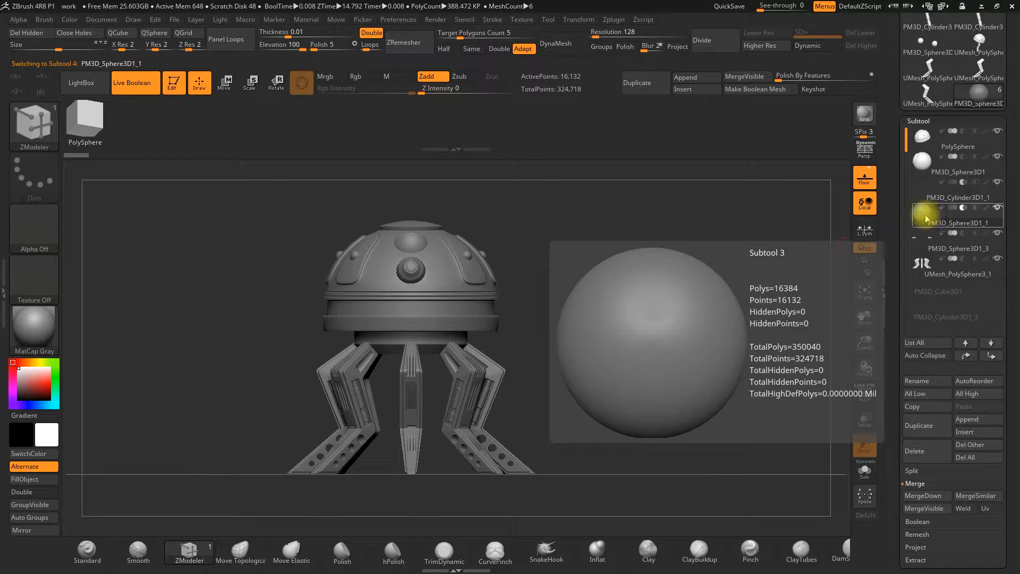
pyautogui.moveTo(490, 250); pyautogui.dragTo(642, 270)
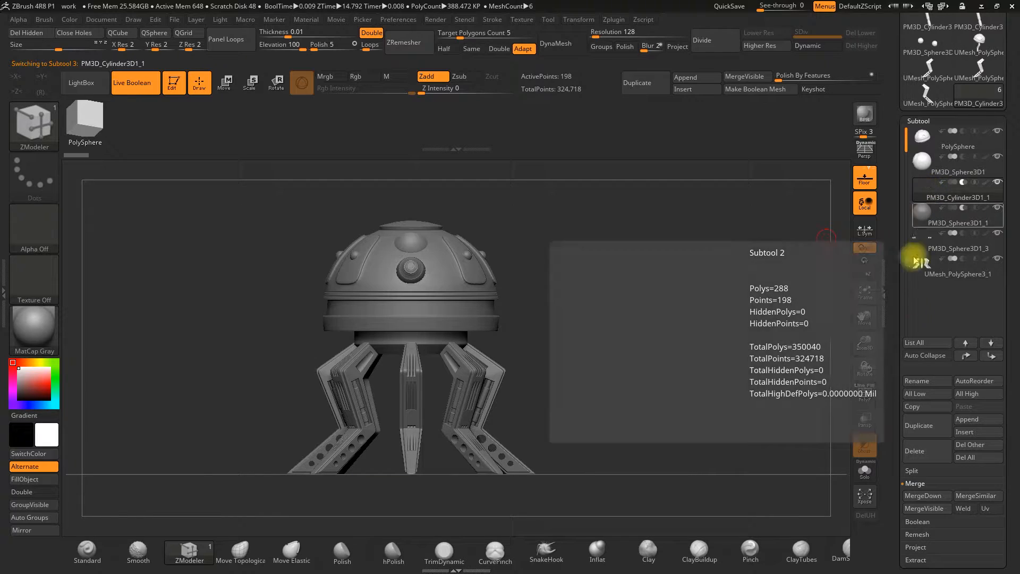
pyautogui.click(926, 497)
pyautogui.moveTo(753, 309); pyautogui.dragTo(759, 278)
pyautogui.keyDown('shift'); pyautogui.moveTo(657, 278); pyautogui.dragTo(749, 255); pyautogui.keyUp('shift')
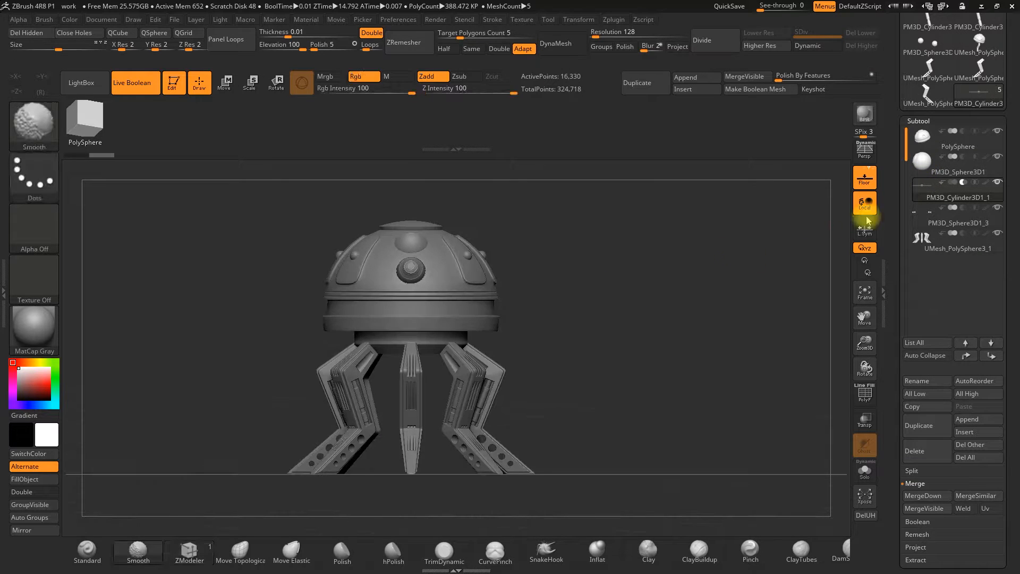
pyautogui.keyDown('alt'); pyautogui.moveTo(582, 282); pyautogui.dragTo(654, 253); pyautogui.keyUp('alt')
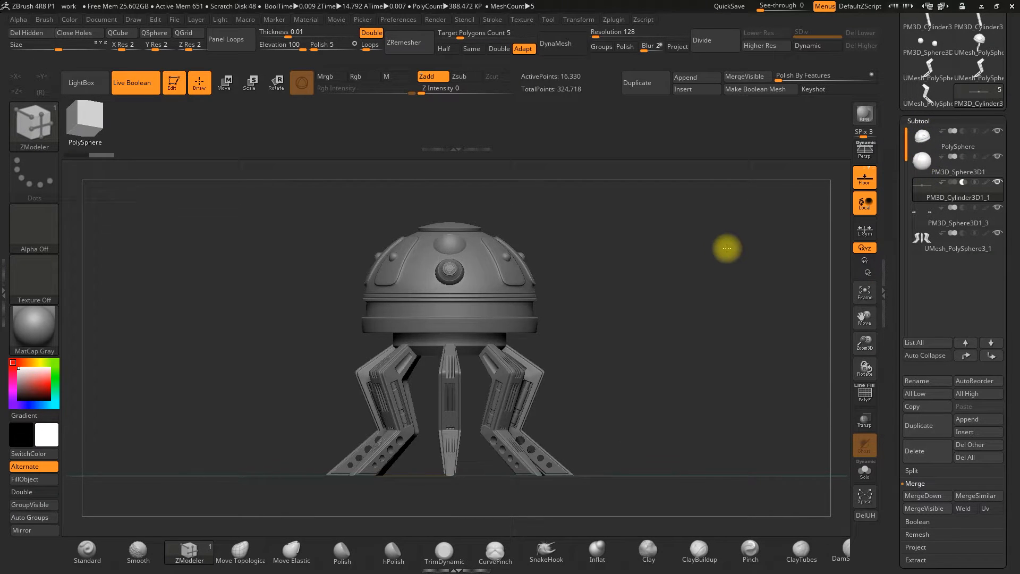
pyautogui.moveTo(728, 248); pyautogui.dragTo(727, 246)
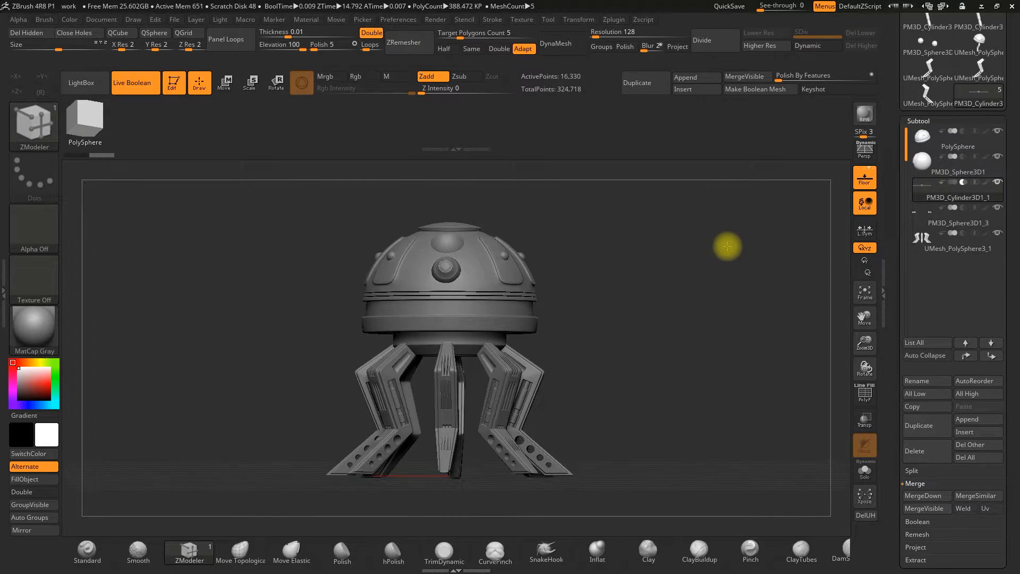
# Step: Select the PolySphere body subtool and hide the UMesh_PolySphere3_1 legs
pyautogui.click(928, 140)
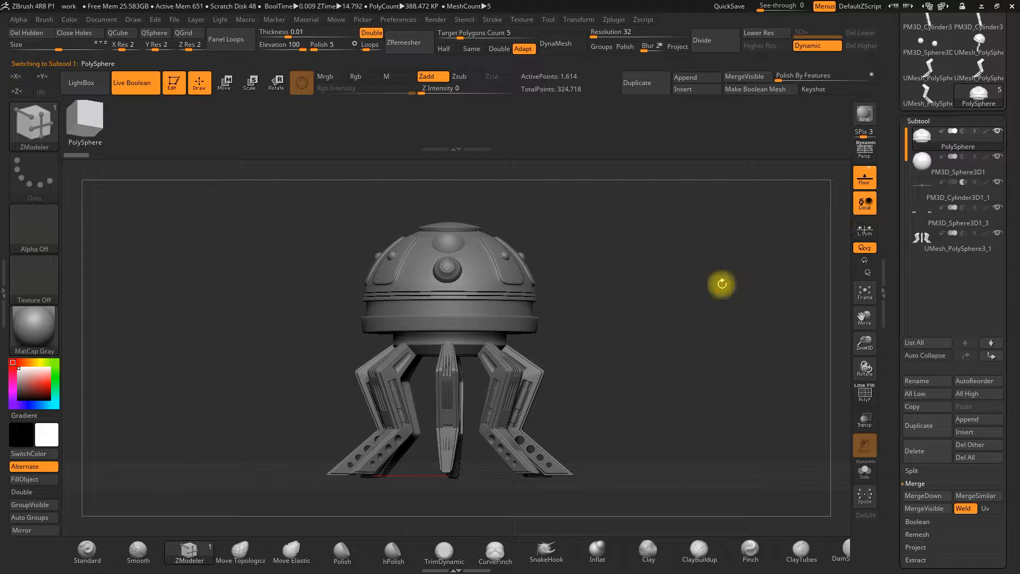
pyautogui.keyDown('shift'); pyautogui.moveTo(723, 284); pyautogui.dragTo(765, 301); pyautogui.keyUp('shift')
pyautogui.scroll(-1, 970, 222)
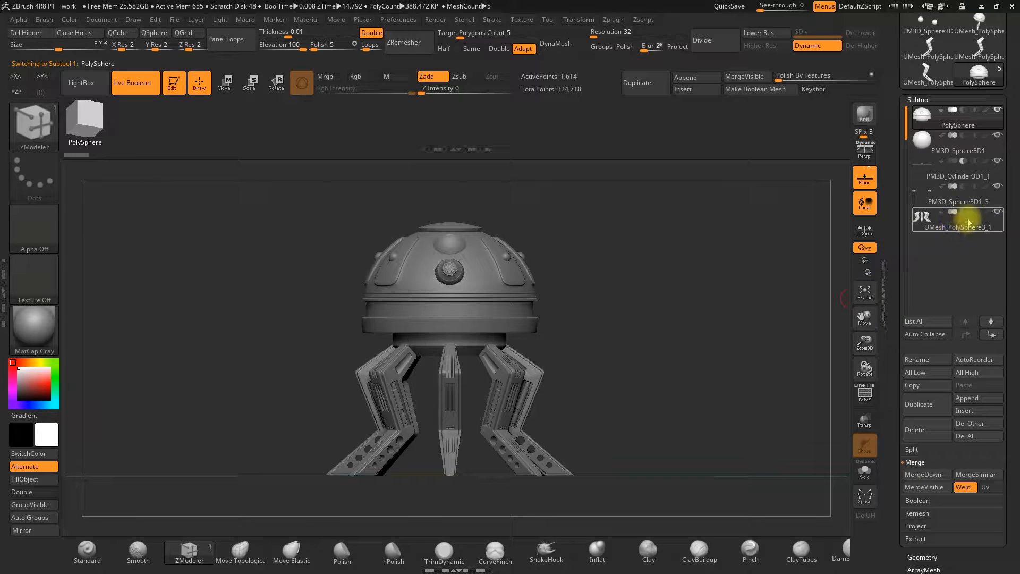
pyautogui.click(999, 213)
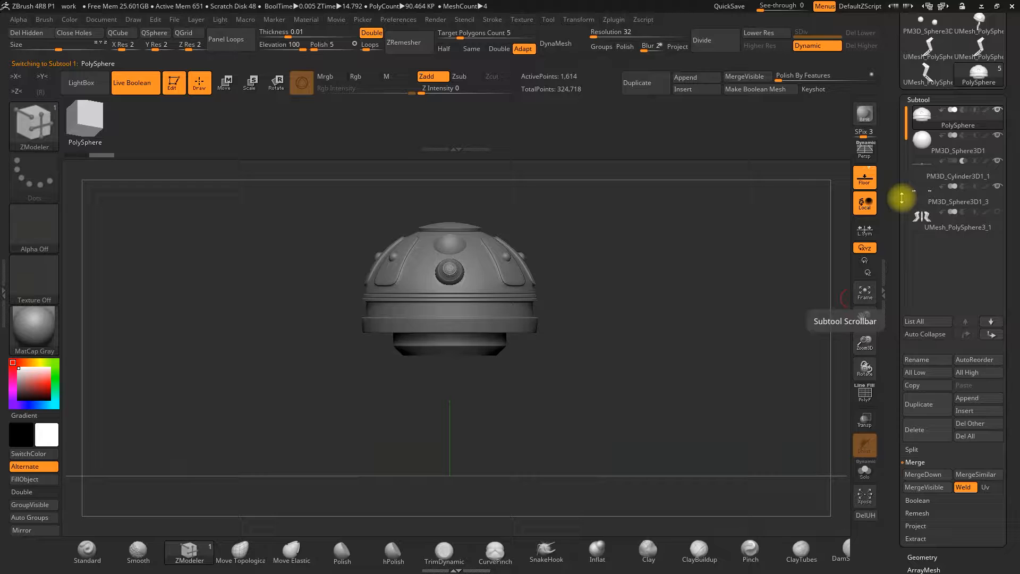
# Step: Turn off Dynamic subdivision for the PolySphere body subtool
pyautogui.scroll(-4, 890, 343)
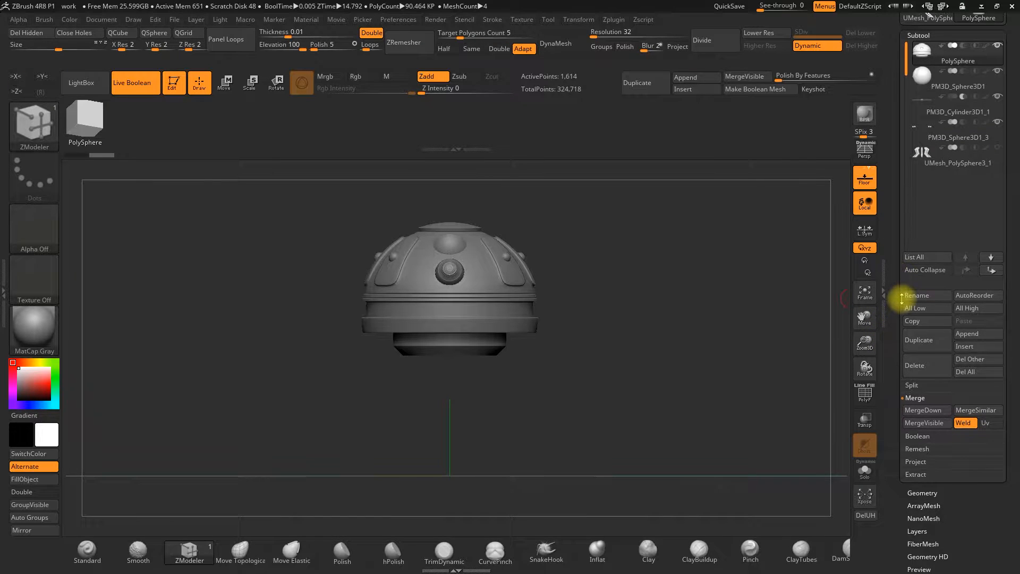
pyautogui.scroll(-2, 905, 287)
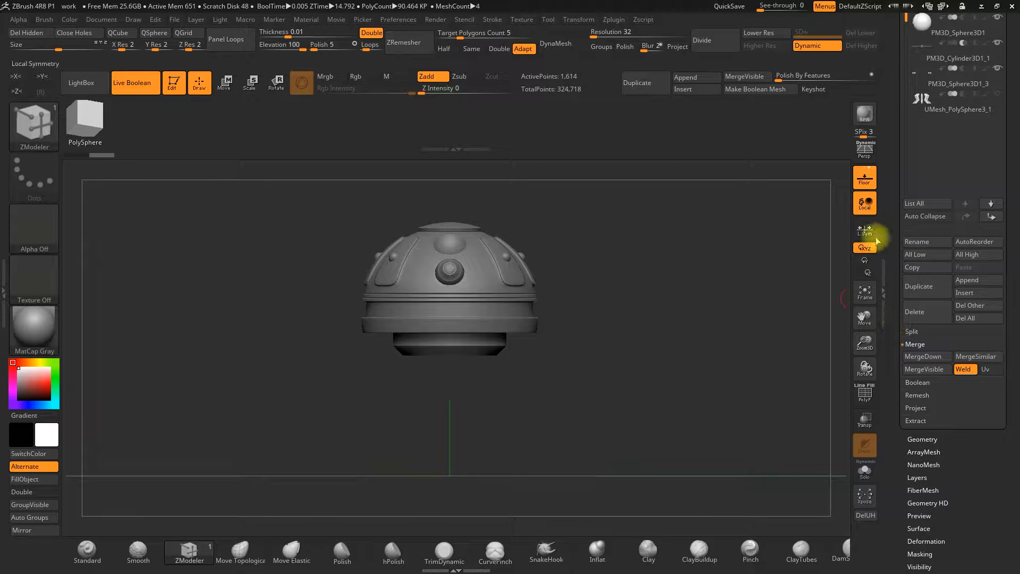
pyautogui.scroll(10, 893, 265)
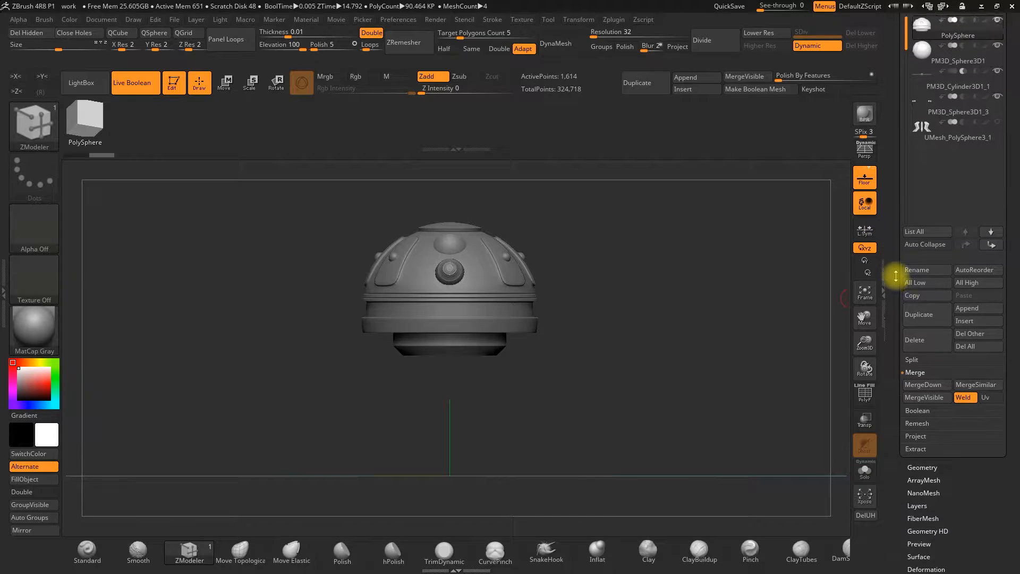
pyautogui.scroll(-4, 897, 329)
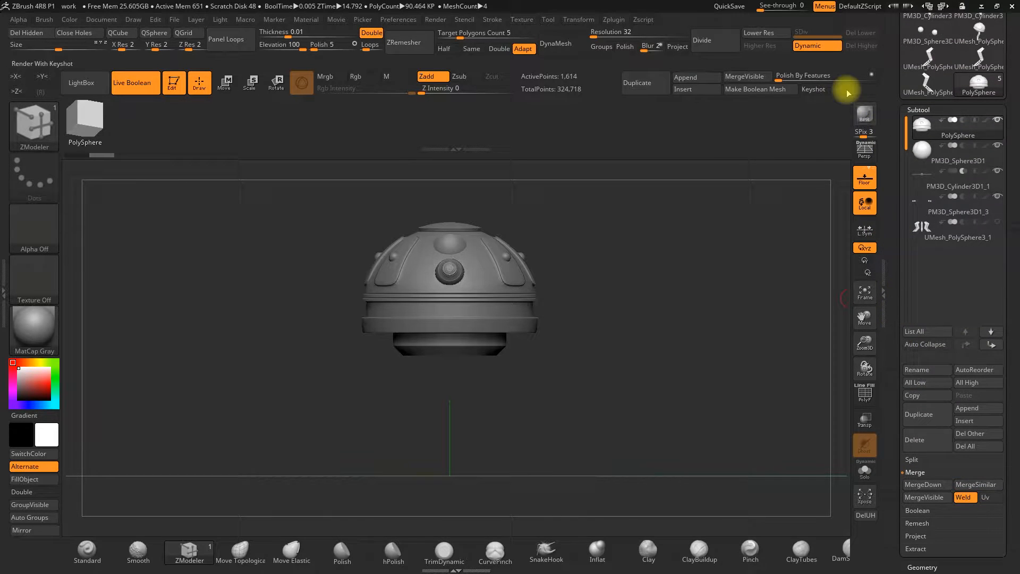
pyautogui.click(814, 51)
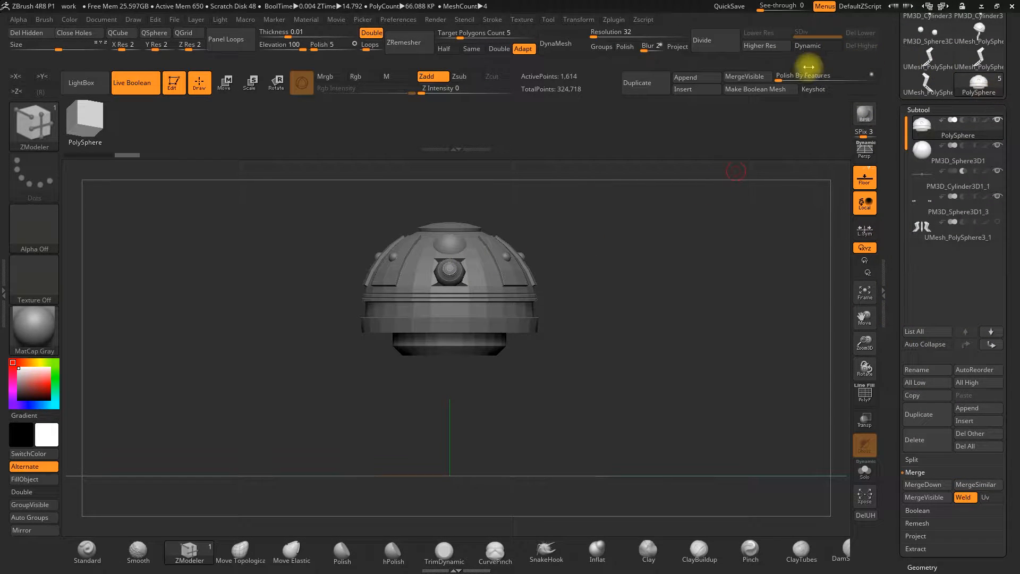
pyautogui.moveTo(614, 180); pyautogui.dragTo(472, 282)
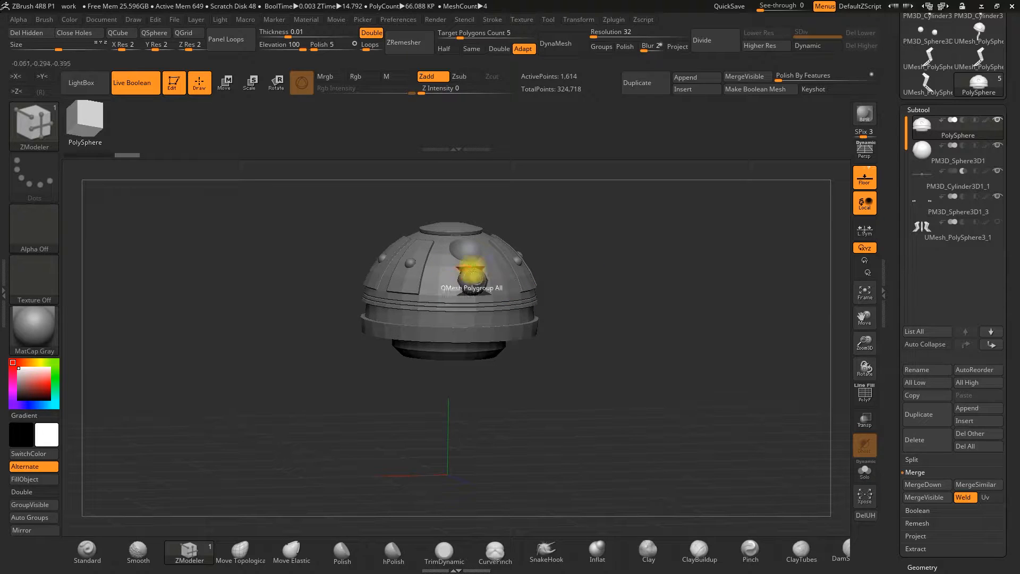
pyautogui.keyDown('shift'); pyautogui.moveTo(732, 290); pyautogui.dragTo(753, 276); pyautogui.keyUp('shift')
# Step: Divide the PolySphere body geometry four times to reach subdivision level 5
pyautogui.moveTo(895, 257); pyautogui.dragTo(900, 172)
pyautogui.click(926, 411)
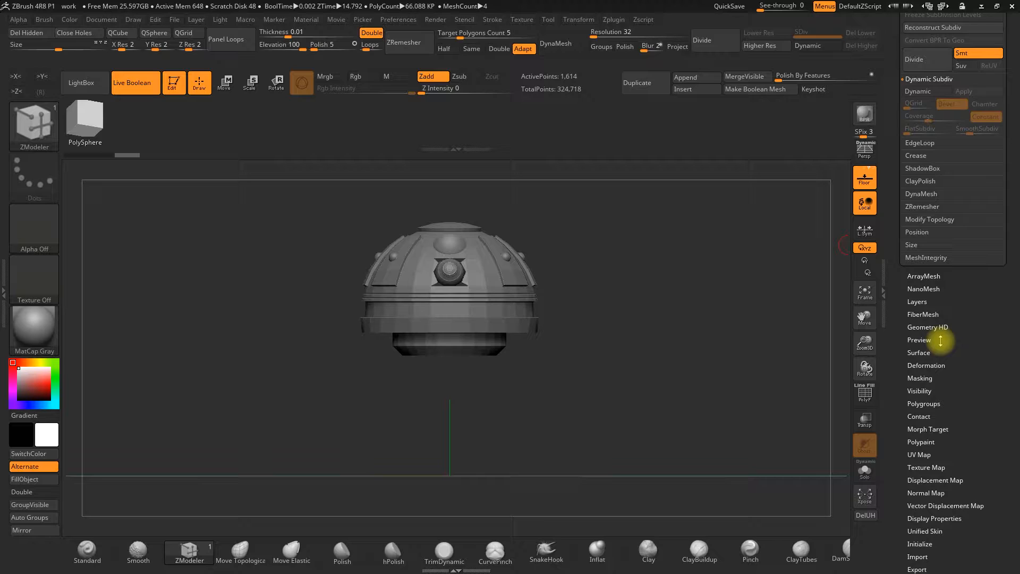
pyautogui.click(928, 61)
pyautogui.click(928, 61)
pyautogui.click(928, 61)
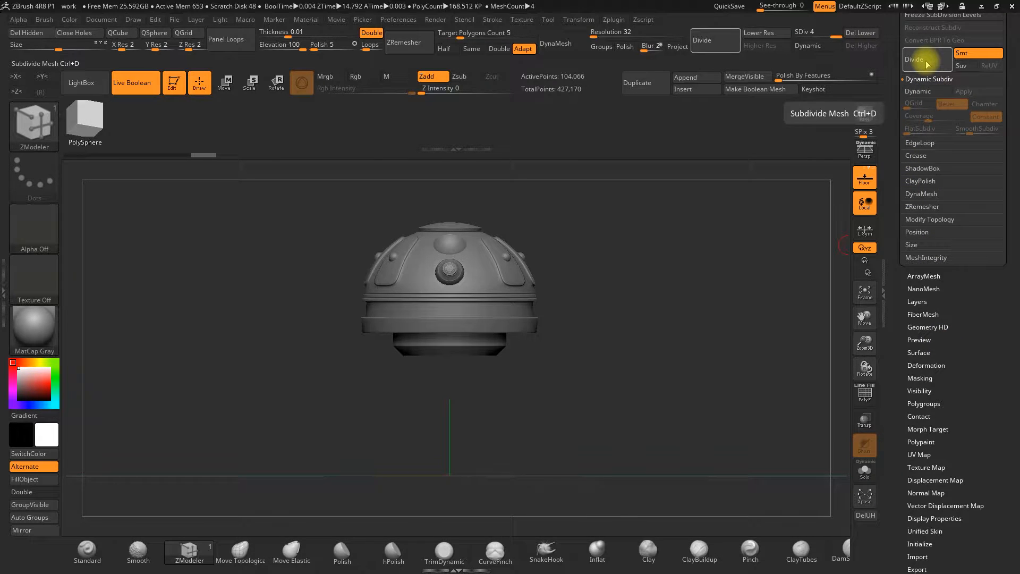
pyautogui.click(928, 60)
pyautogui.moveTo(690, 323); pyautogui.dragTo(733, 274)
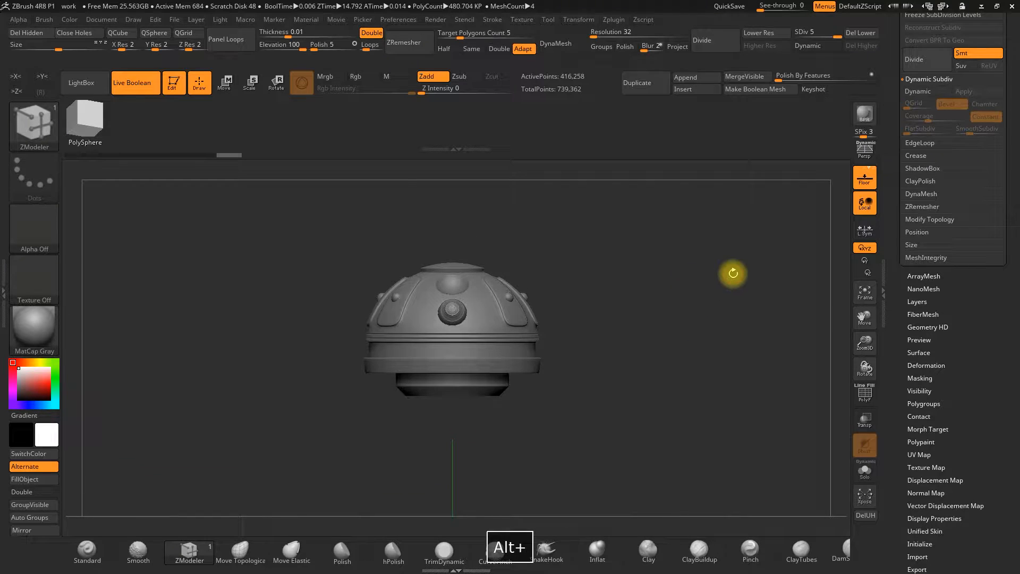
pyautogui.keyDown('alt'); pyautogui.moveTo(657, 286); pyautogui.dragTo(666, 293); pyautogui.keyUp('alt')
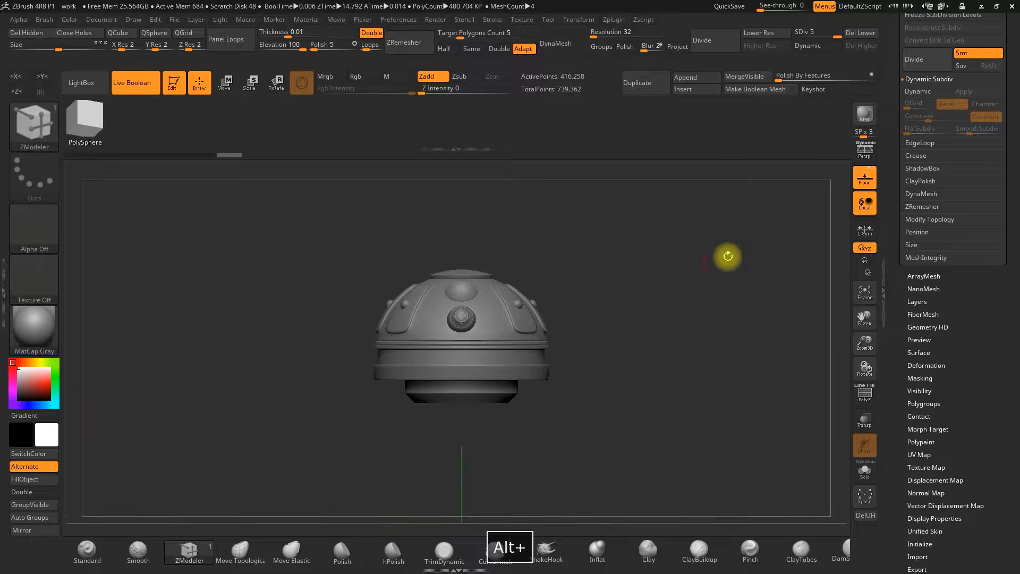
# Step: Generate a boolean mesh from the visible body parts with the DSDiv option enabled
pyautogui.moveTo(888, 164); pyautogui.dragTo(881, 280)
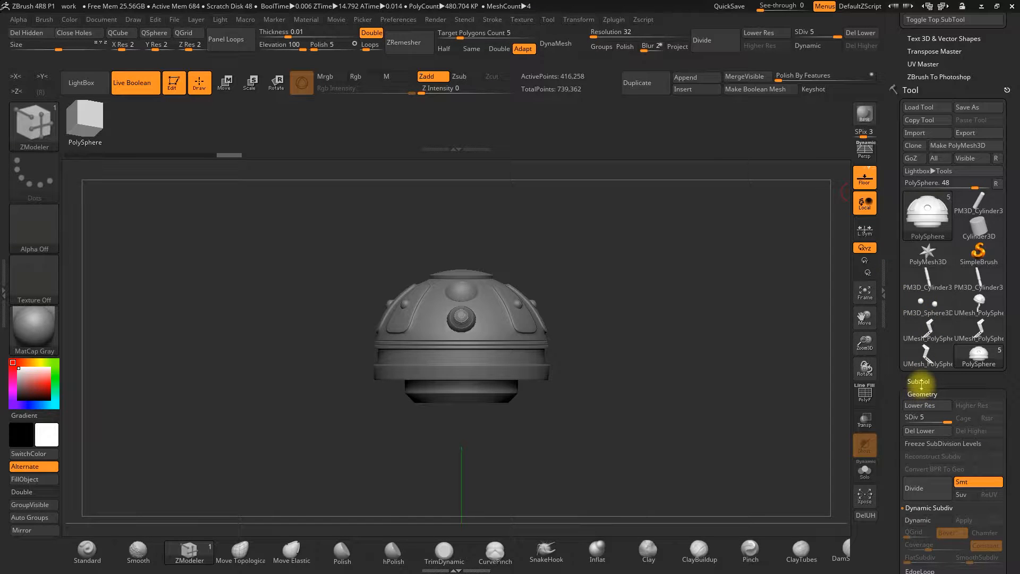
pyautogui.click(919, 382)
pyautogui.moveTo(892, 415); pyautogui.dragTo(906, 292)
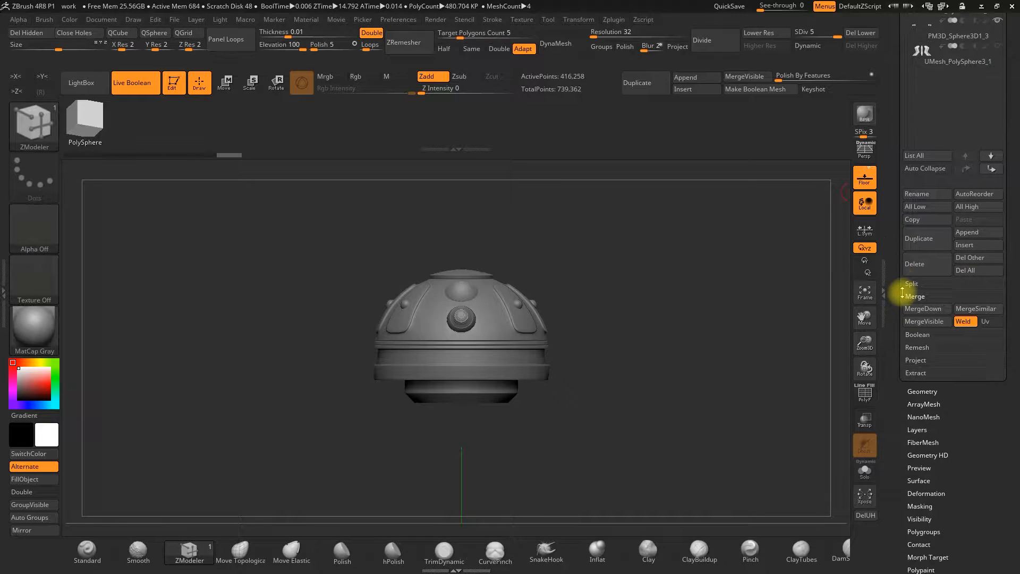
pyautogui.click(915, 335)
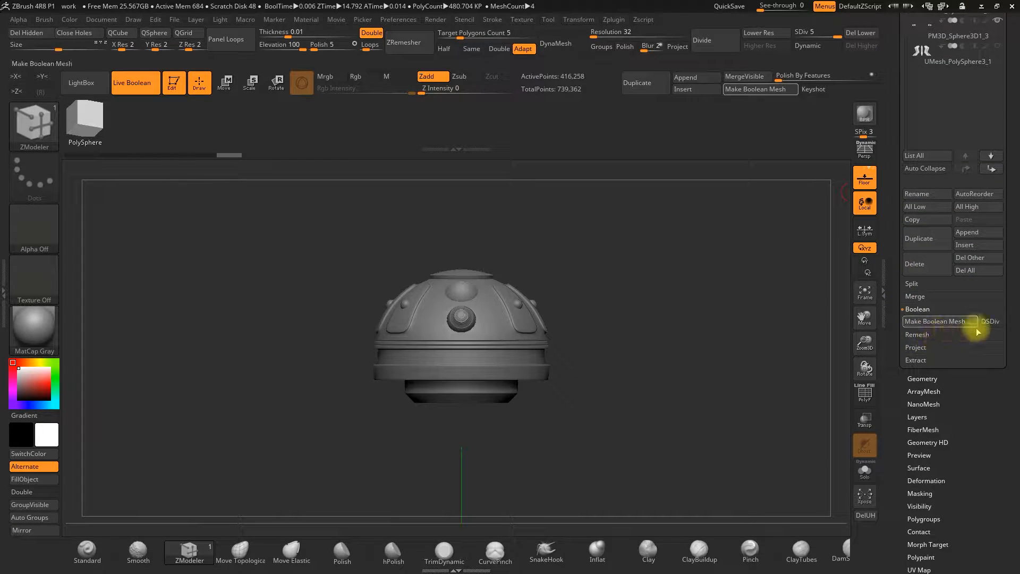
pyautogui.click(996, 325)
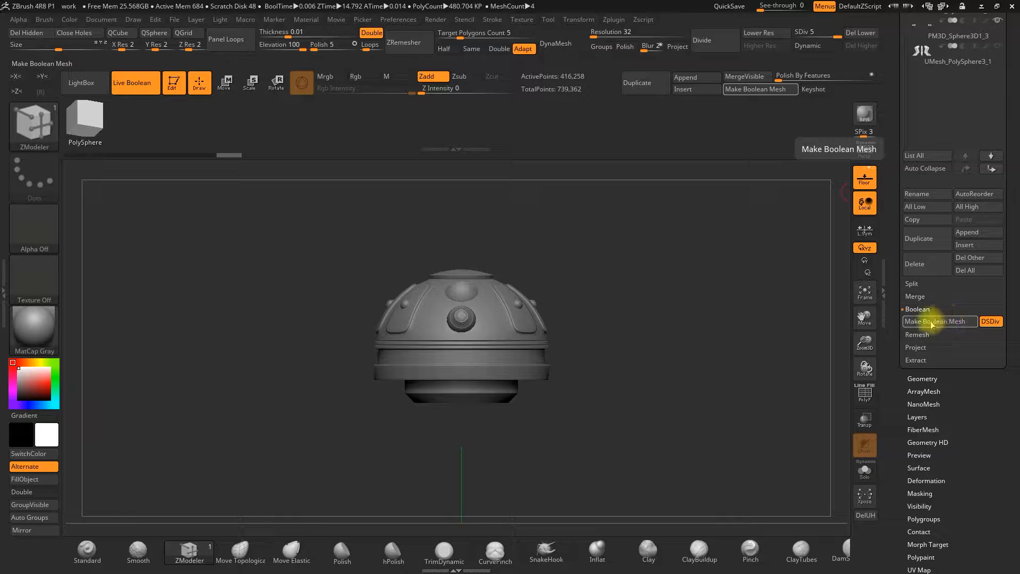
pyautogui.click(933, 322)
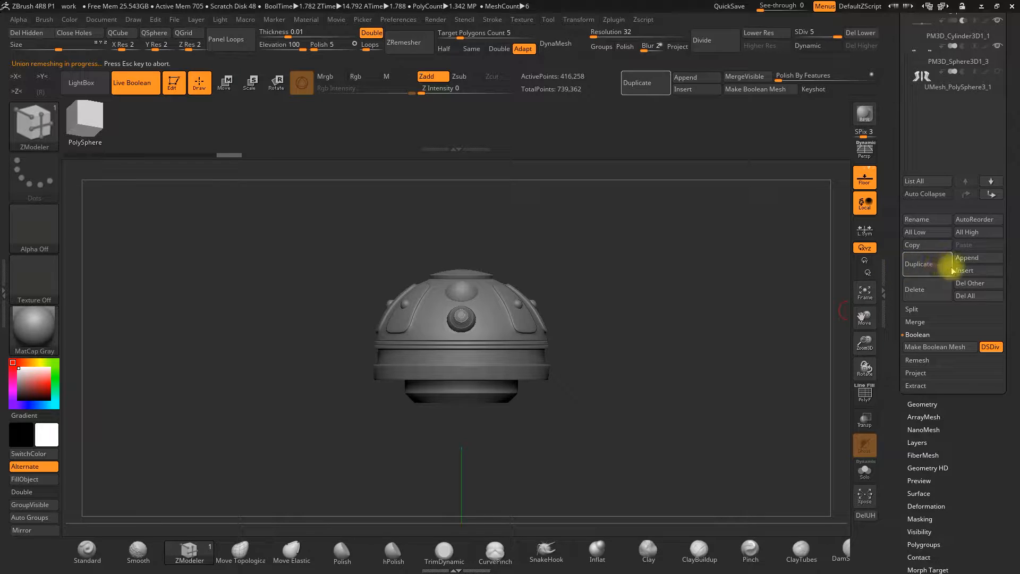
# Step: Insert the baked boolean body mesh UMesh_PolySphere5 as a new subtool below PolySphere
pyautogui.click(965, 270)
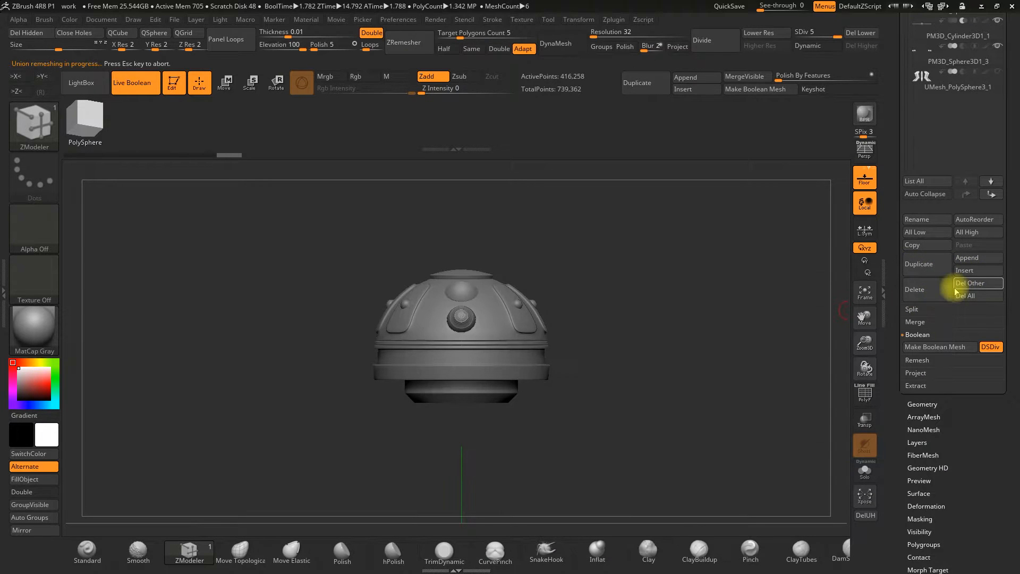
pyautogui.click(968, 271)
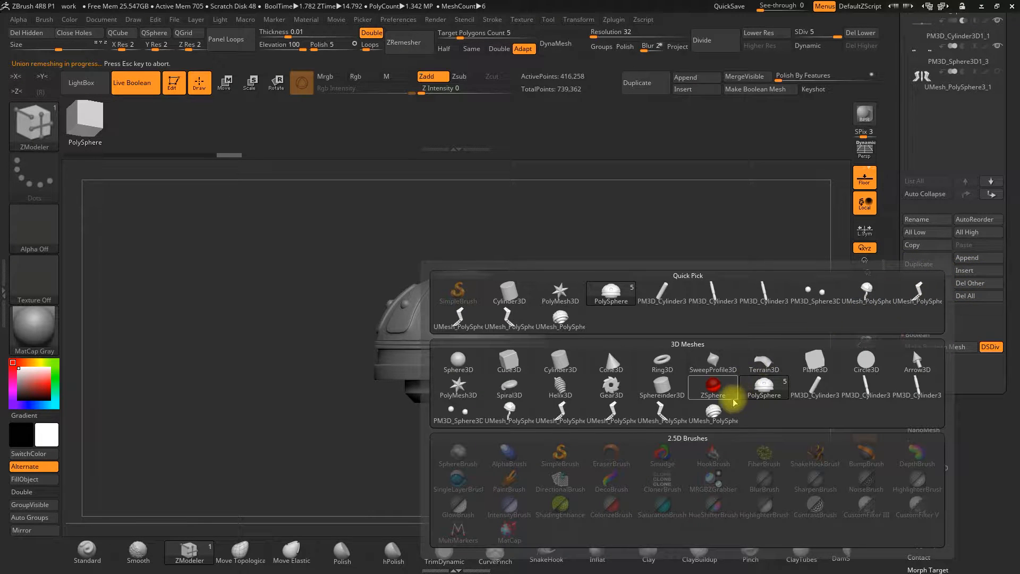
pyautogui.moveTo(714, 415)
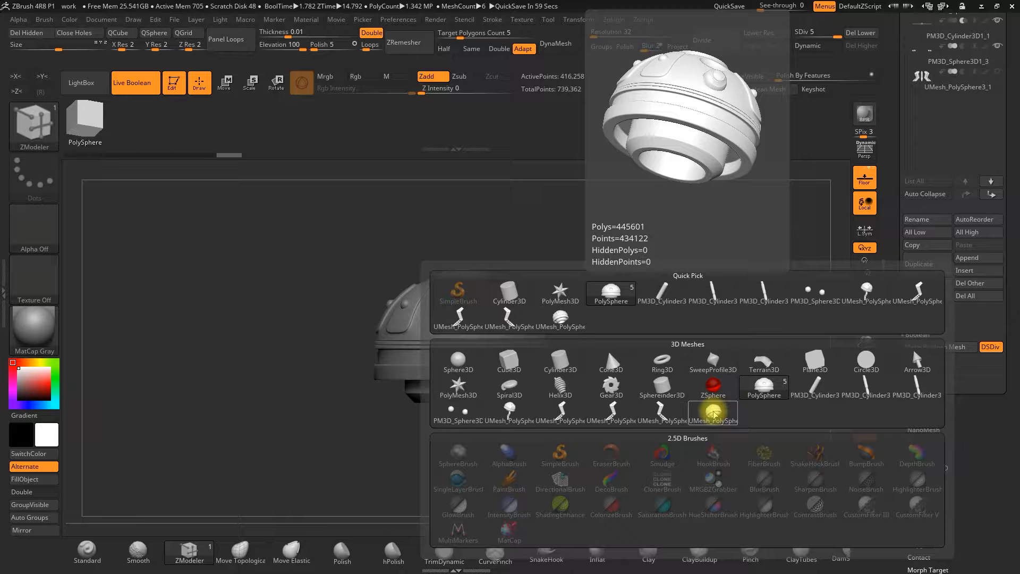
pyautogui.click(714, 414)
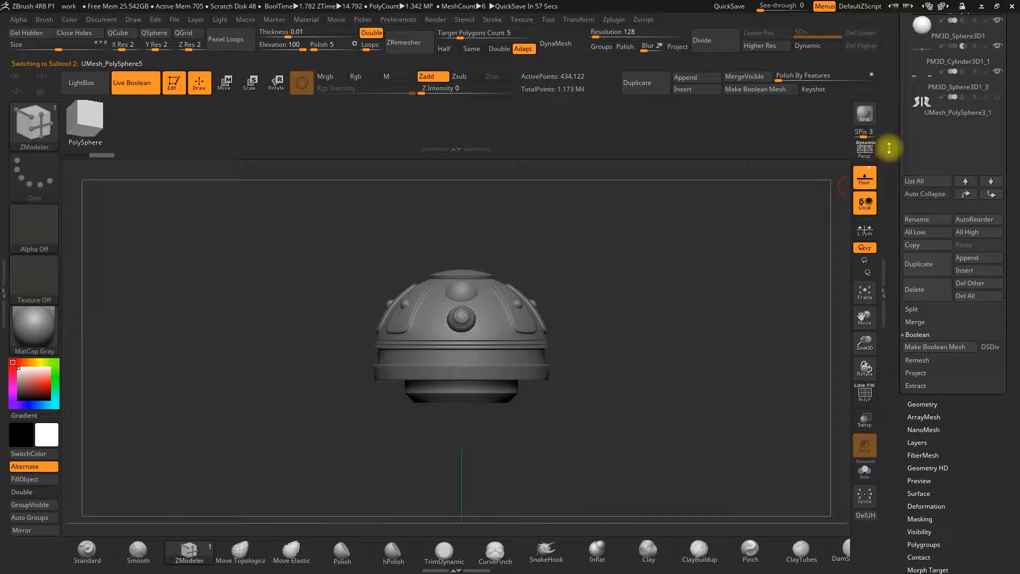
# Step: Compare the original PolySphere with the baked body in Solo mode and delete the PolySphere subtool
pyautogui.moveTo(889, 148); pyautogui.dragTo(889, 238)
pyautogui.click(923, 67)
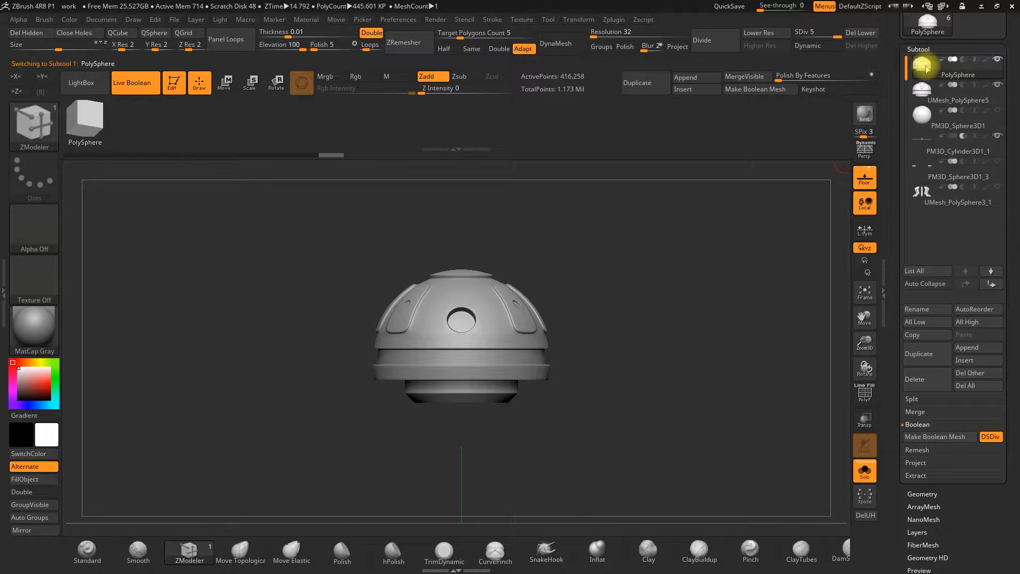
pyautogui.click(997, 110)
pyautogui.click(985, 96)
pyautogui.click(997, 162)
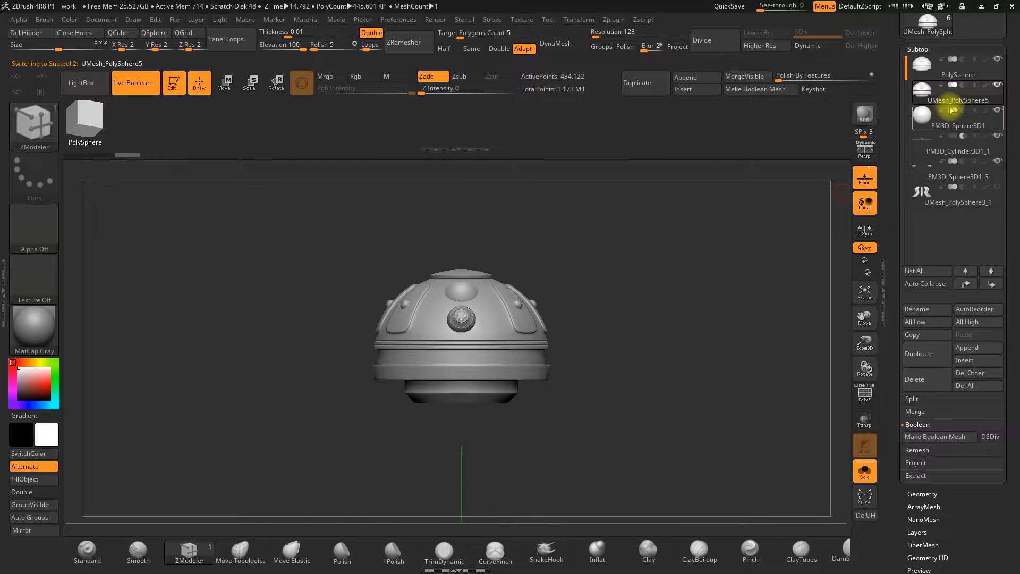
pyautogui.moveTo(934, 98)
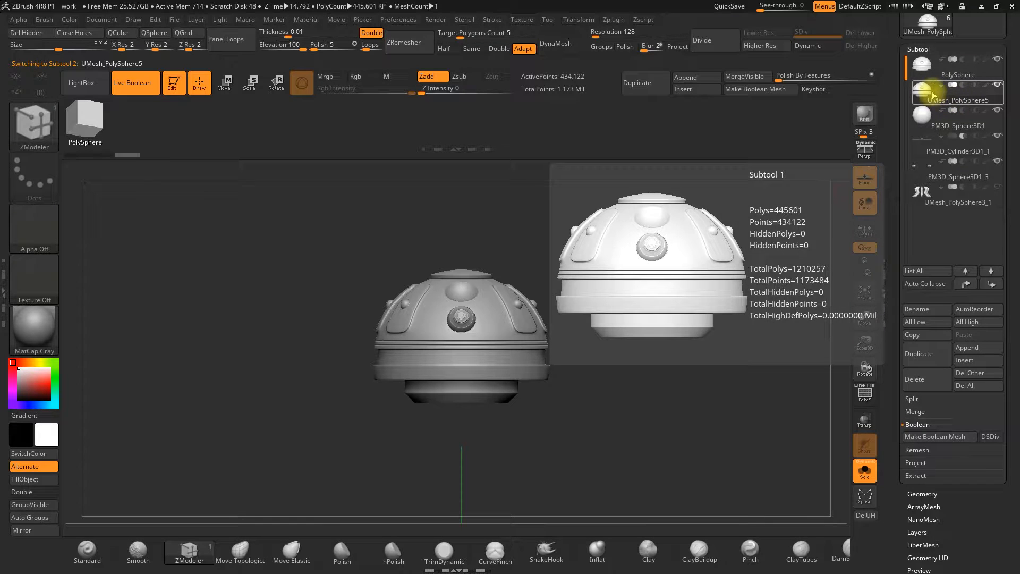
pyautogui.click(923, 64)
pyautogui.click(928, 380)
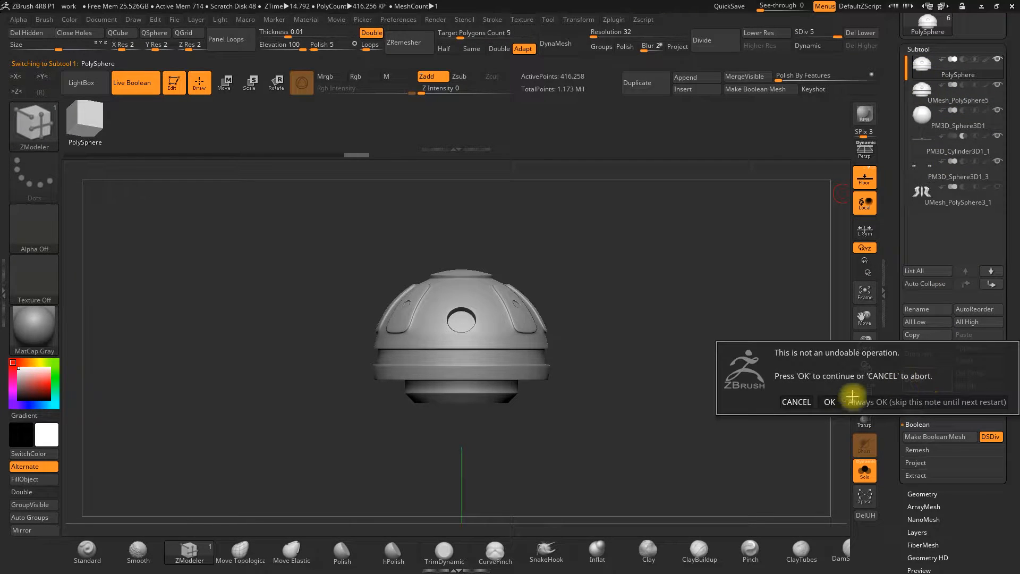
pyautogui.click(831, 401)
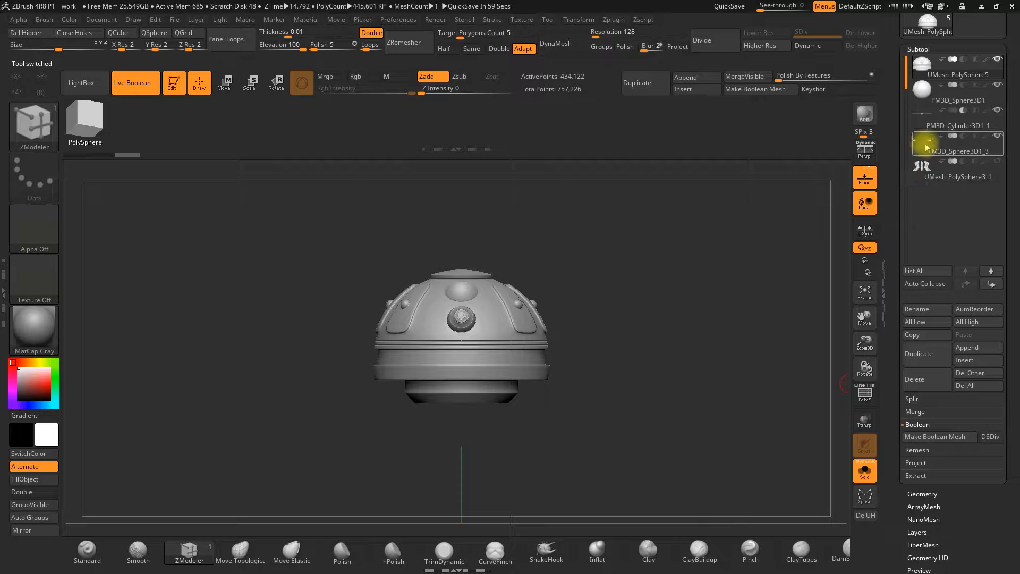
# Step: Delete the PM3D_Cylinder3D1_1 subtool used to cut the body grooves and turn off Solo mode
pyautogui.click(921, 113)
pyautogui.click(928, 384)
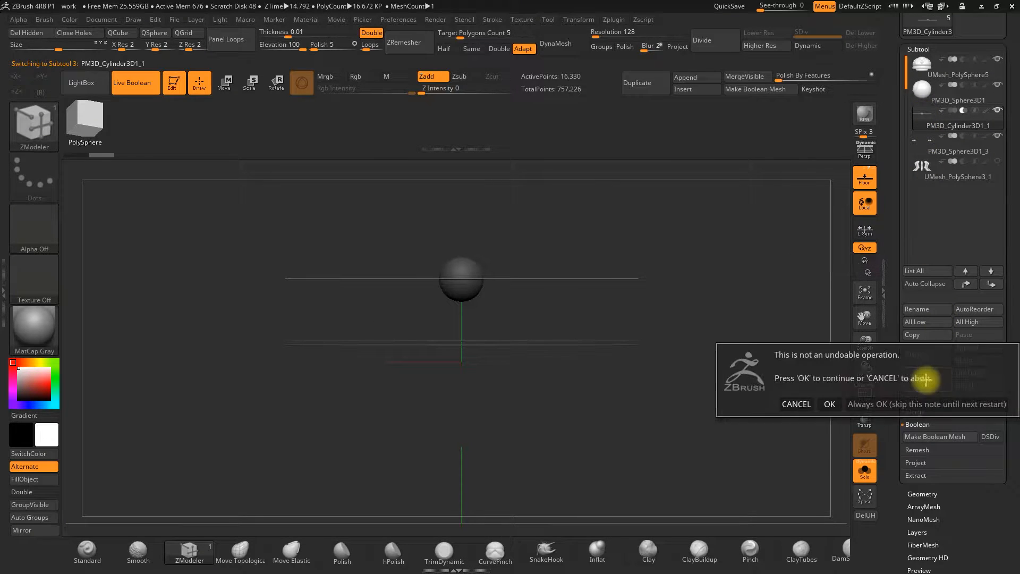
pyautogui.click(833, 402)
pyautogui.click(871, 471)
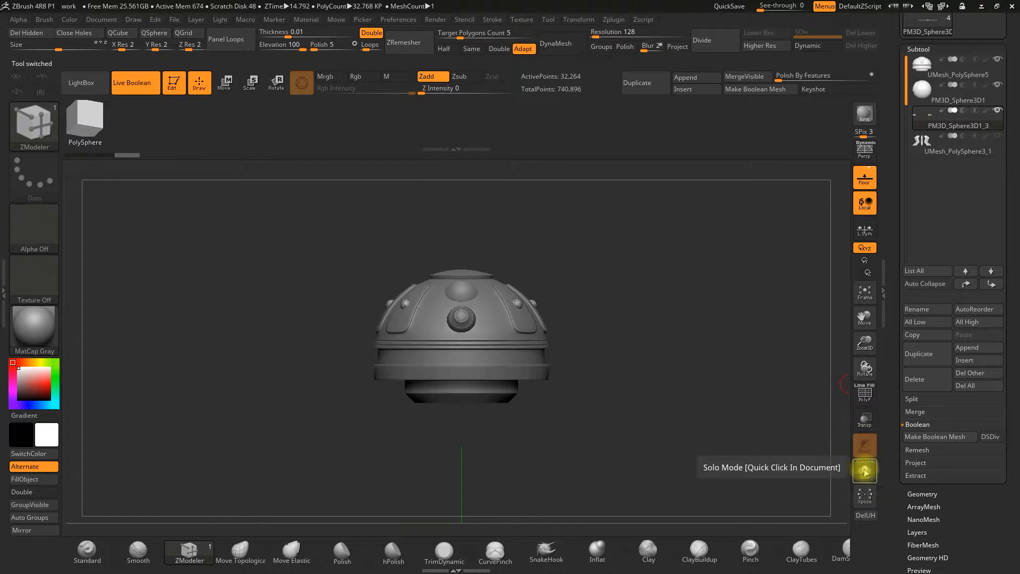
# Step: Inspect the wireframe and polygroups of the UMesh_PolySphere5 body up close, isolated from the other subtools
pyautogui.click(922, 89)
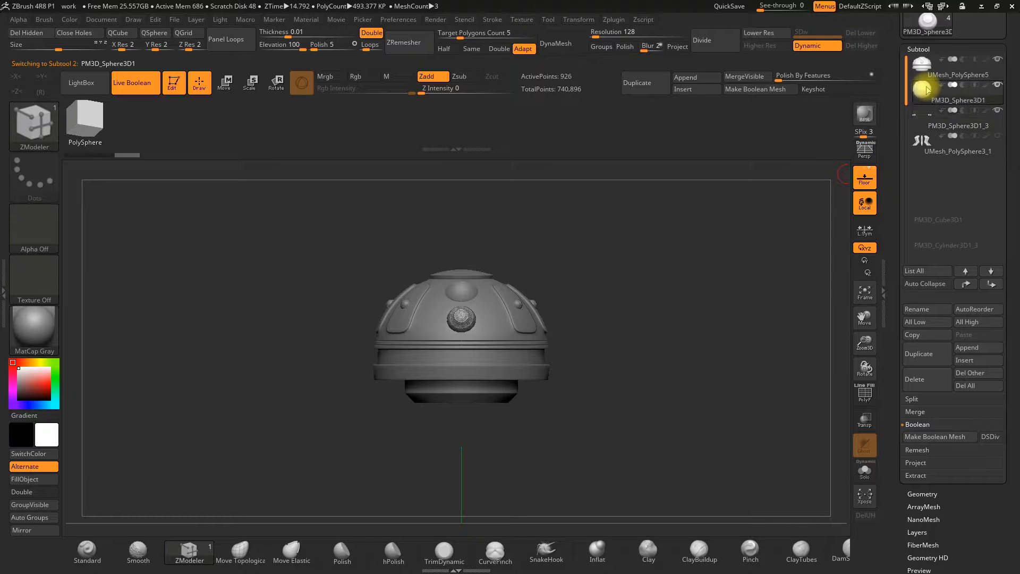
pyautogui.moveTo(816, 221); pyautogui.dragTo(808, 247)
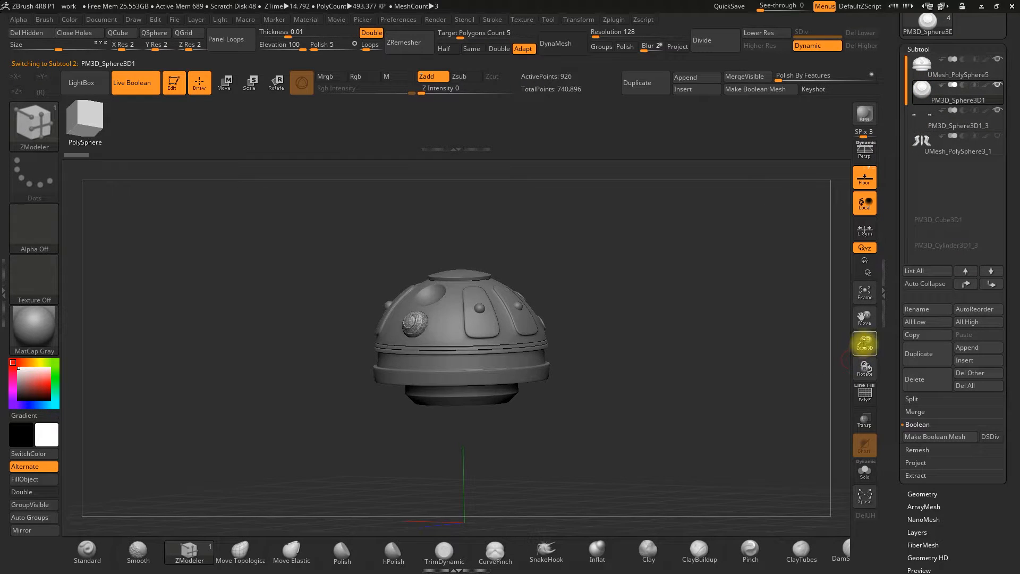
pyautogui.moveTo(865, 345); pyautogui.dragTo(868, 405)
pyautogui.click(872, 391)
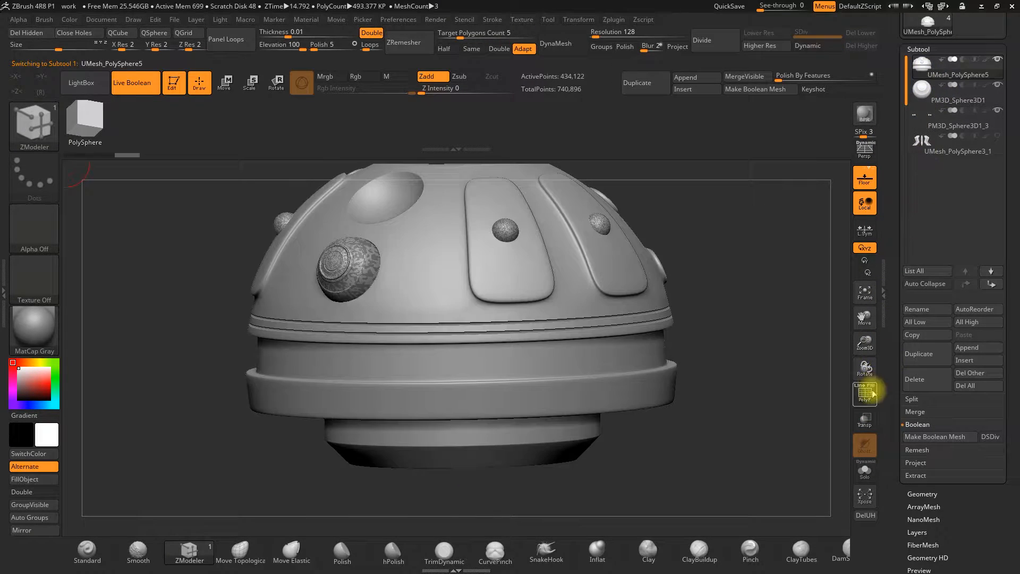
pyautogui.moveTo(758, 307); pyautogui.dragTo(742, 328)
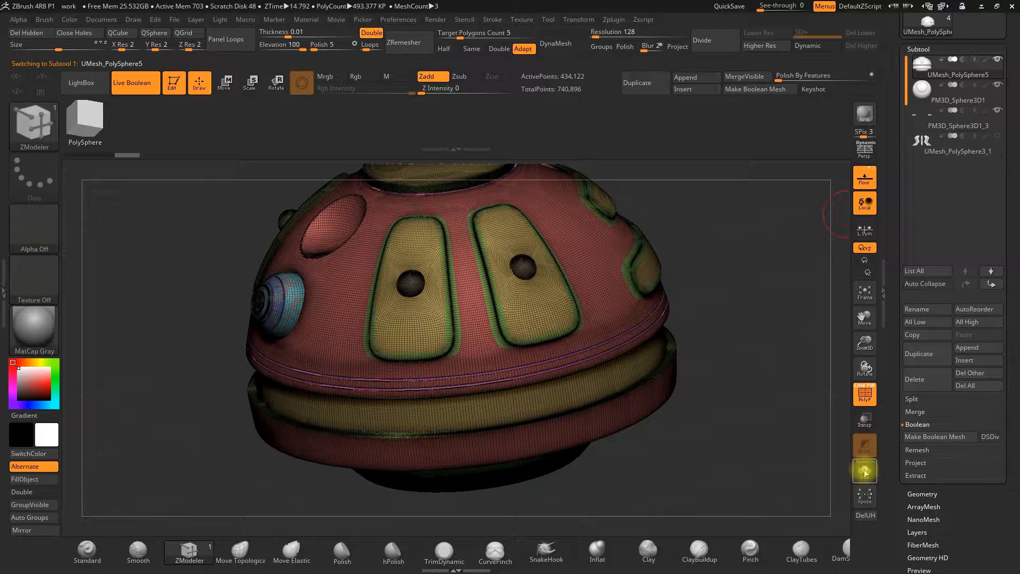
pyautogui.moveTo(798, 409); pyautogui.dragTo(752, 373)
pyautogui.hotkey('ctrl', 'z')
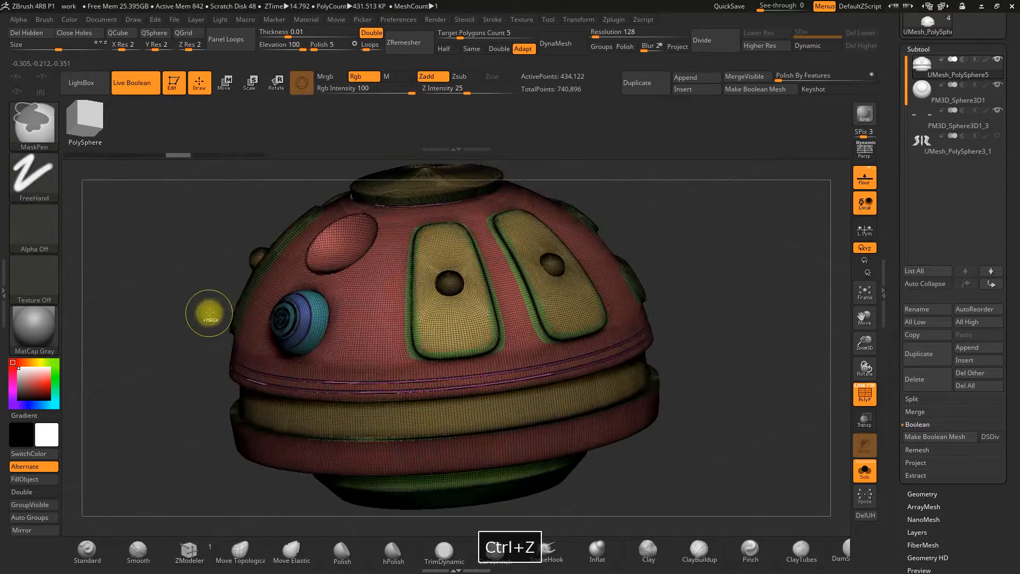
pyautogui.moveTo(192, 314); pyautogui.dragTo(205, 314)
pyautogui.keyDown('alt'); pyautogui.moveTo(664, 340); pyautogui.dragTo(769, 317); pyautogui.keyUp('alt')
pyautogui.moveTo(864, 342)
pyautogui.mouseDown()
pyautogui.moveTo(859, 331)
pyautogui.moveTo(846, 338)
pyautogui.mouseUp()
pyautogui.click(866, 397)
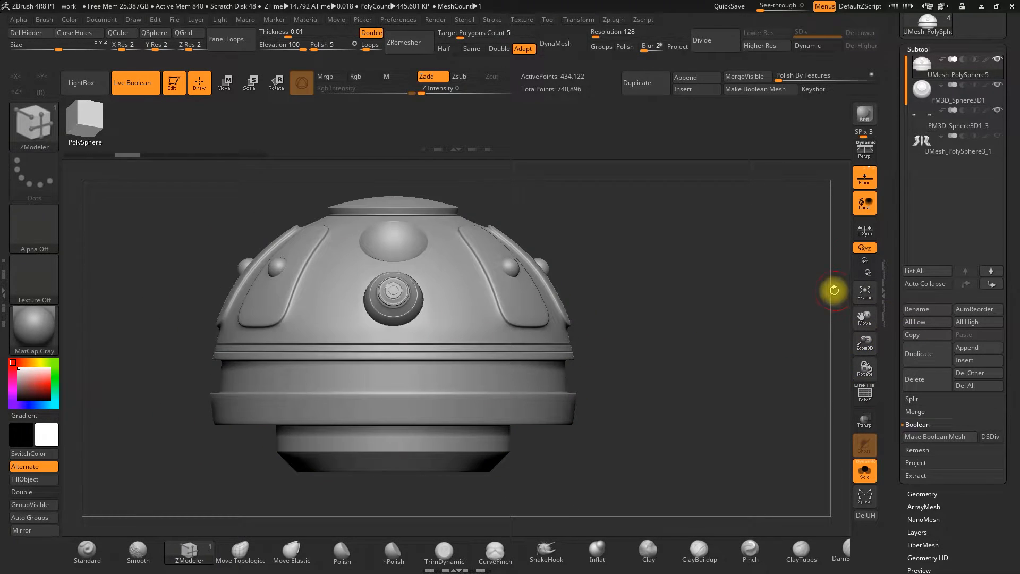
# Step: Delete the PM3D_Sphere3D1_3 subtool holding the small panel spheres
pyautogui.click(923, 94)
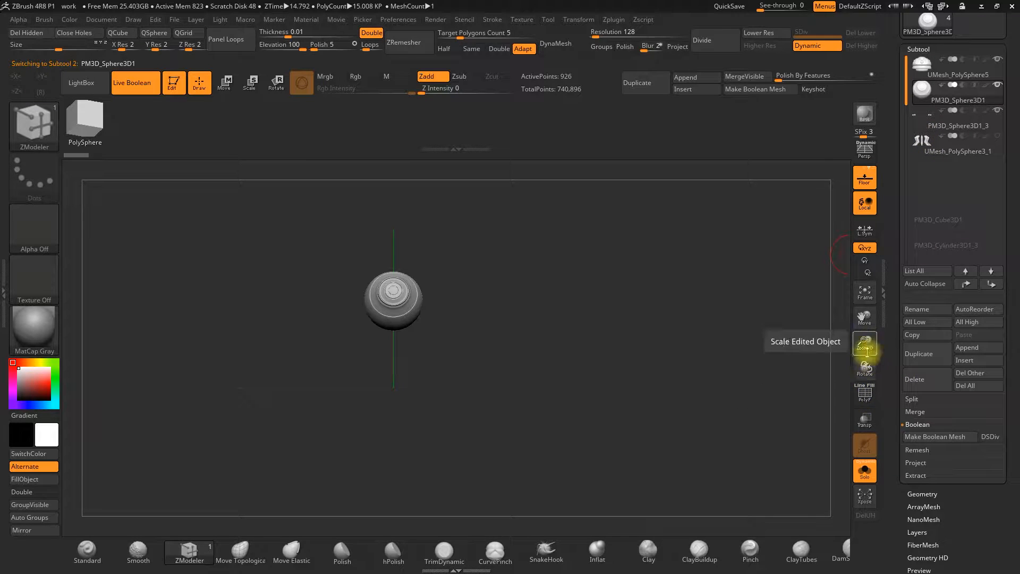
pyautogui.click(920, 126)
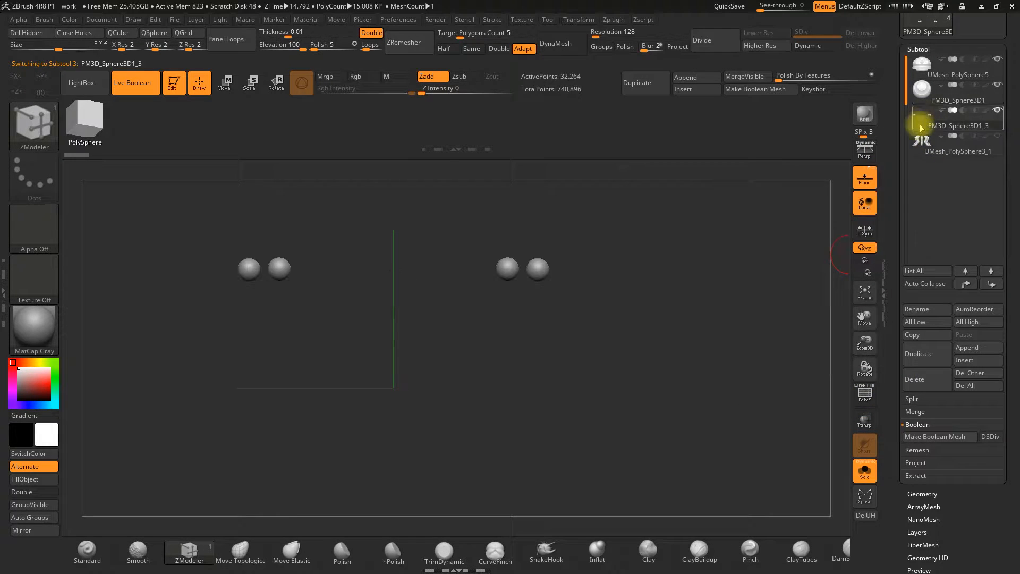
pyautogui.click(926, 383)
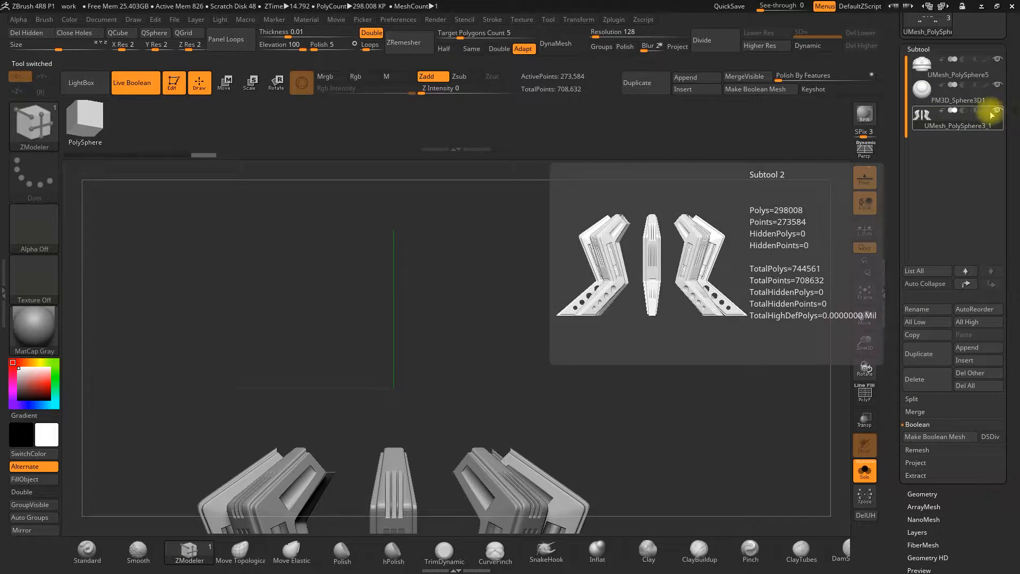
# Step: Show all subtools and duplicate the PM3D_Sphere3D1 lens, moving and tilting the copy toward the round recess above it
pyautogui.click(941, 94)
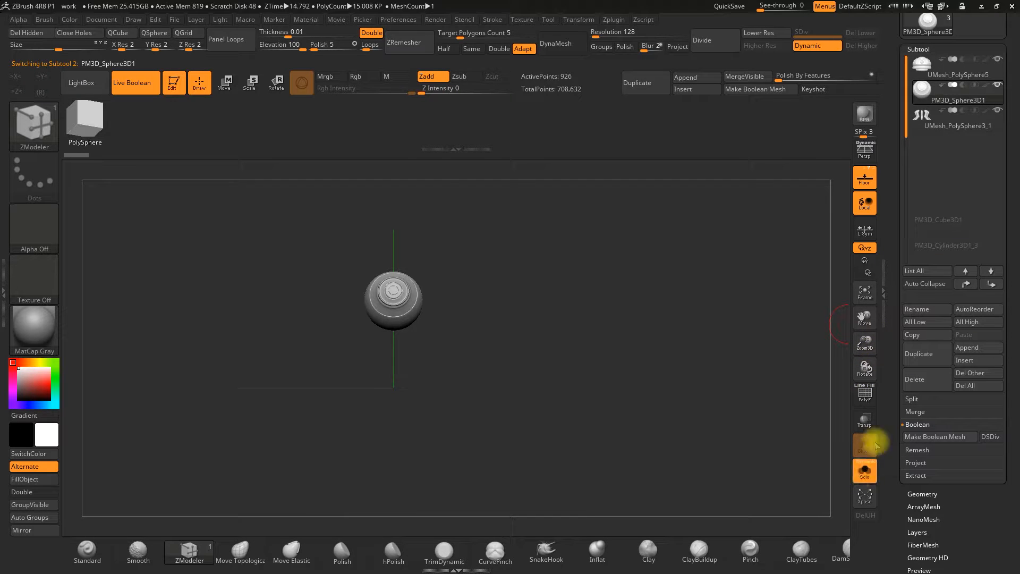
pyautogui.click(865, 469)
pyautogui.moveTo(716, 205); pyautogui.dragTo(511, 280)
pyautogui.click(225, 84)
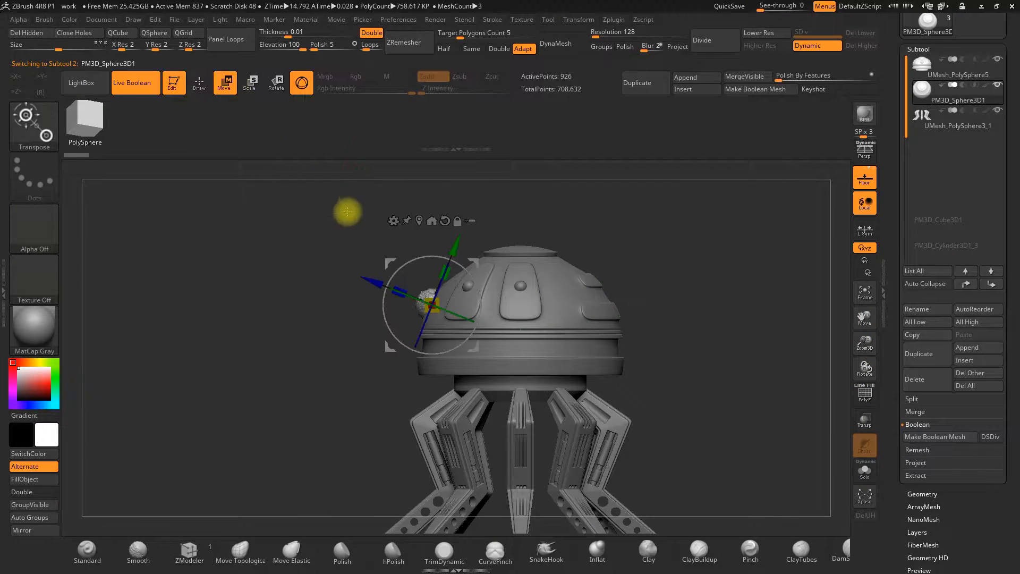
pyautogui.moveTo(455, 248); pyautogui.dragTo(454, 250)
pyautogui.moveTo(663, 271); pyautogui.dragTo(732, 271)
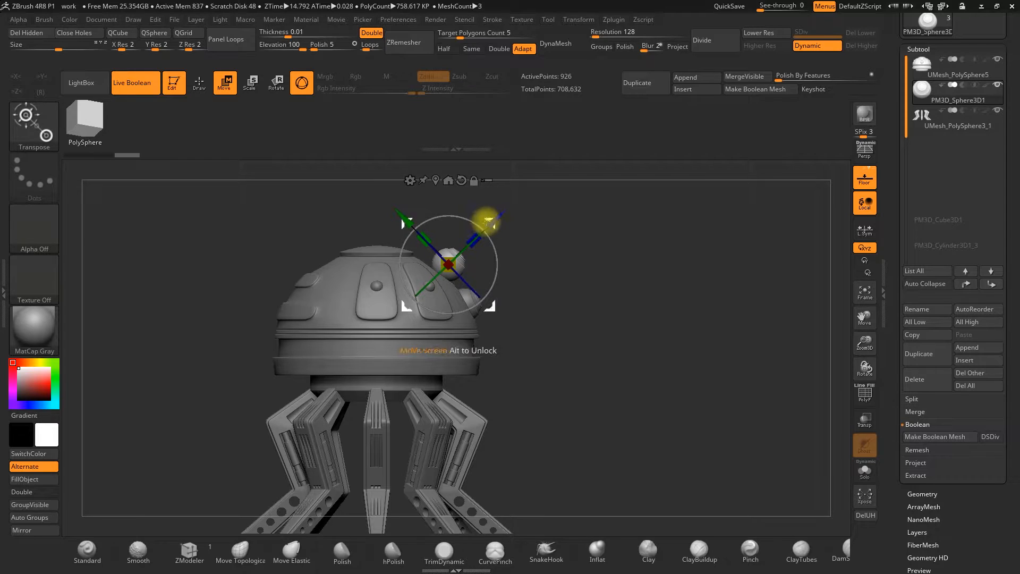
pyautogui.keyDown('shift'); pyautogui.moveTo(586, 296); pyautogui.dragTo(543, 307); pyautogui.keyUp('shift')
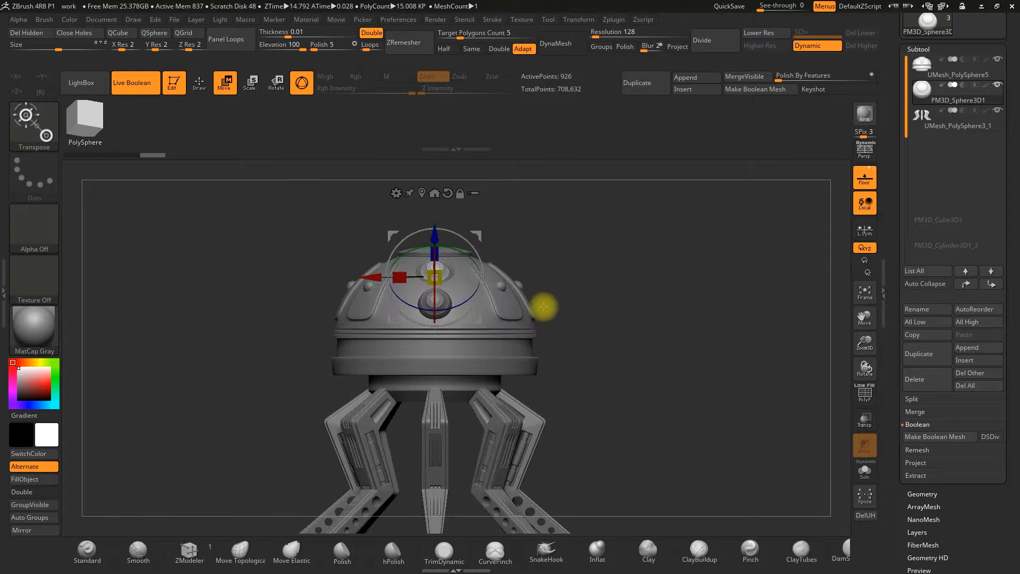
# Step: Seat the copied lens in the dome's upper round recess and return to Draw mode
pyautogui.moveTo(865, 344); pyautogui.dragTo(850, 442)
pyautogui.moveTo(778, 293); pyautogui.dragTo(806, 300)
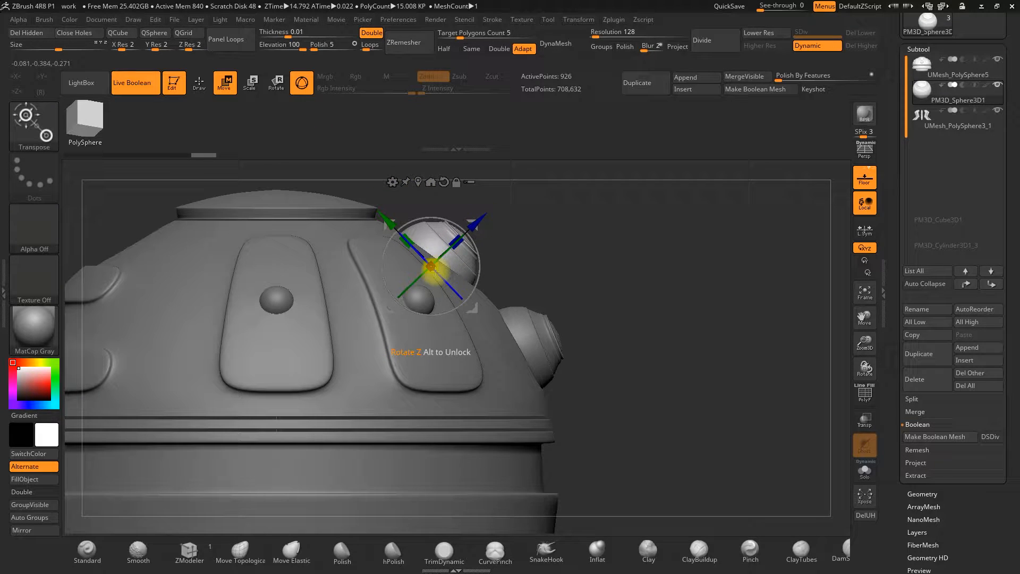
pyautogui.moveTo(443, 252); pyautogui.dragTo(598, 292)
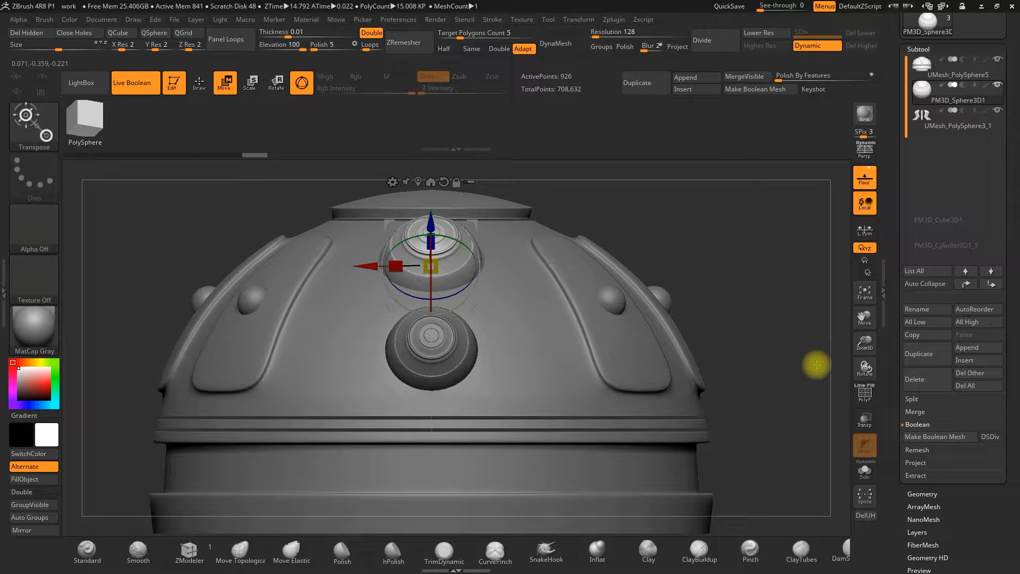
pyautogui.moveTo(862, 350); pyautogui.dragTo(827, 298)
pyautogui.click(199, 82)
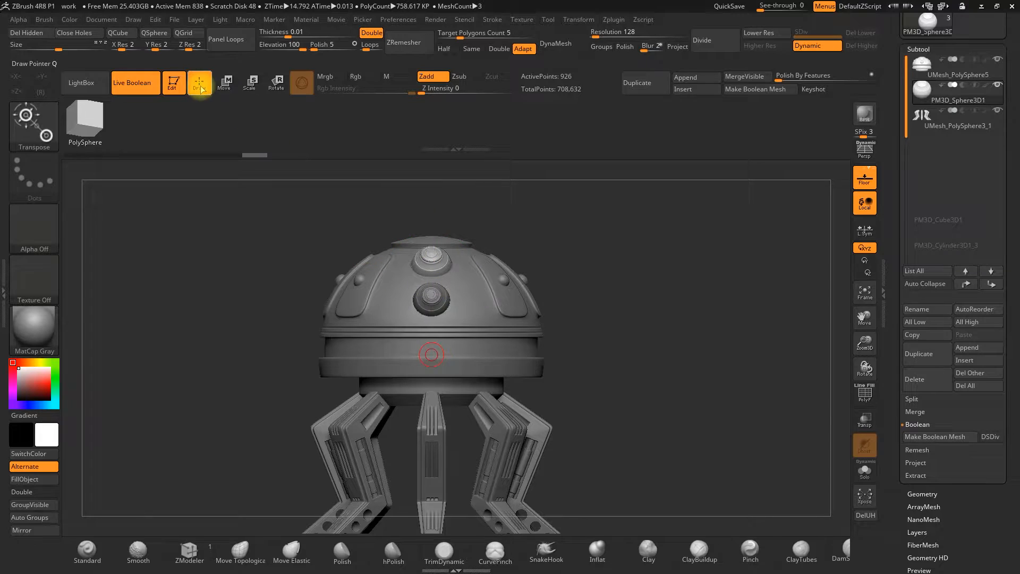
pyautogui.keyDown('alt'); pyautogui.moveTo(677, 292); pyautogui.dragTo(673, 335); pyautogui.keyUp('alt')
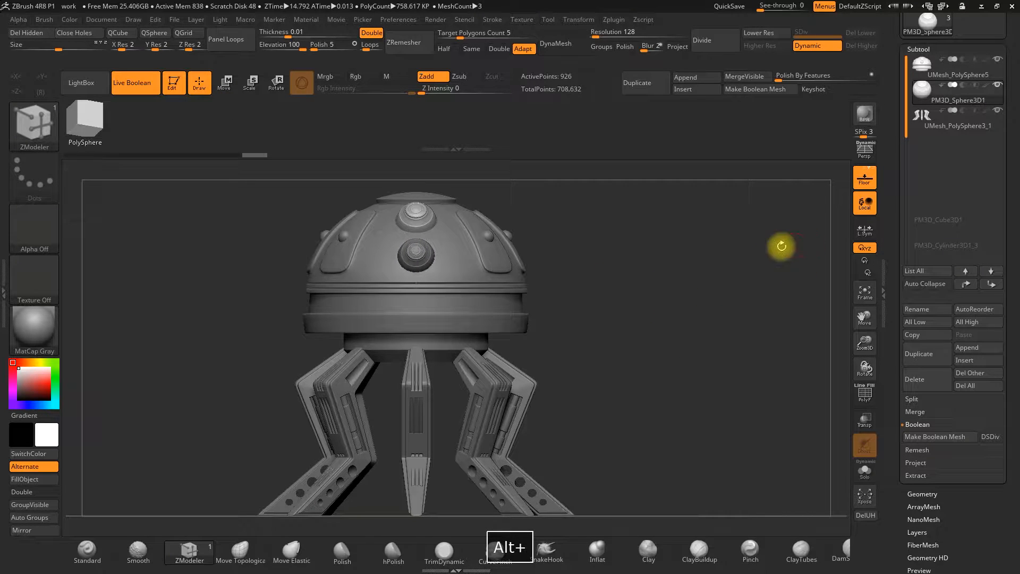
pyautogui.moveTo(924, 122)
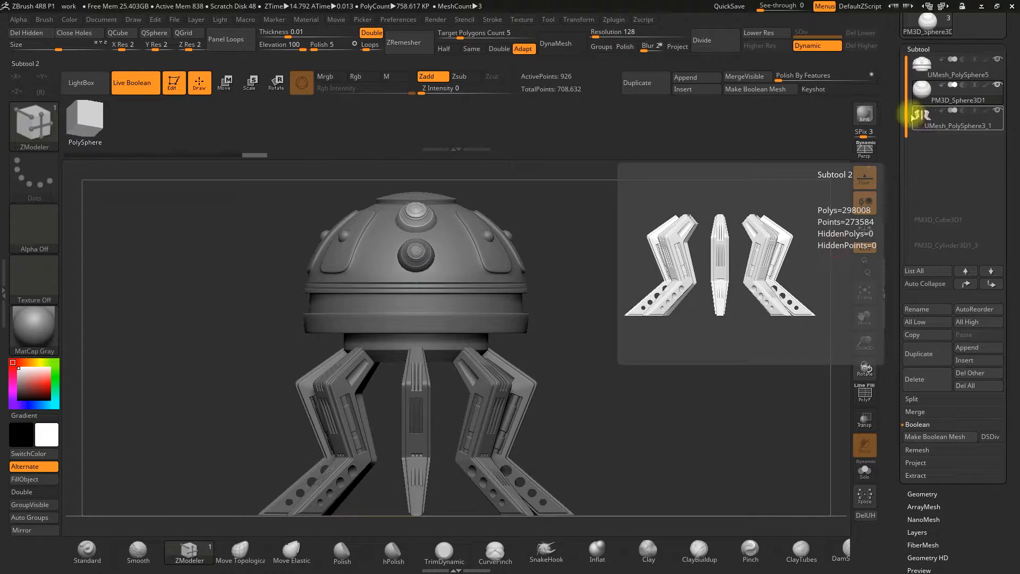
pyautogui.moveTo(755, 212); pyautogui.dragTo(688, 230)
pyautogui.moveTo(670, 308); pyautogui.dragTo(725, 307)
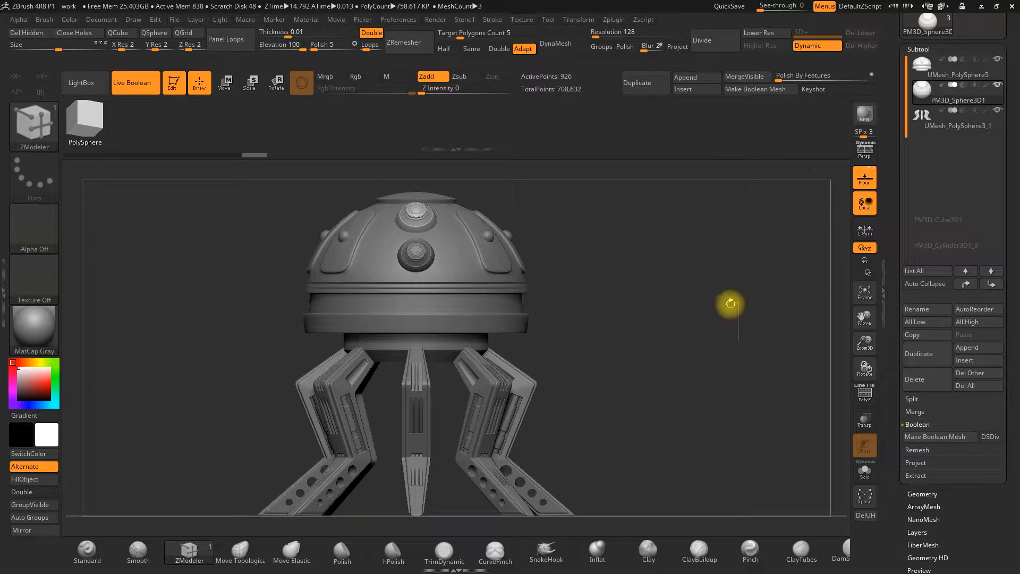
# Step: Inspect the UMesh_PolySphere5 body from several angles, with and without its polygroup wireframe, focusing on the dome panels and lenses
pyautogui.keyDown('alt'); pyautogui.moveTo(654, 280); pyautogui.dragTo(691, 288); pyautogui.keyUp('alt')
pyautogui.moveTo(712, 238); pyautogui.dragTo(806, 179)
pyautogui.click(922, 70)
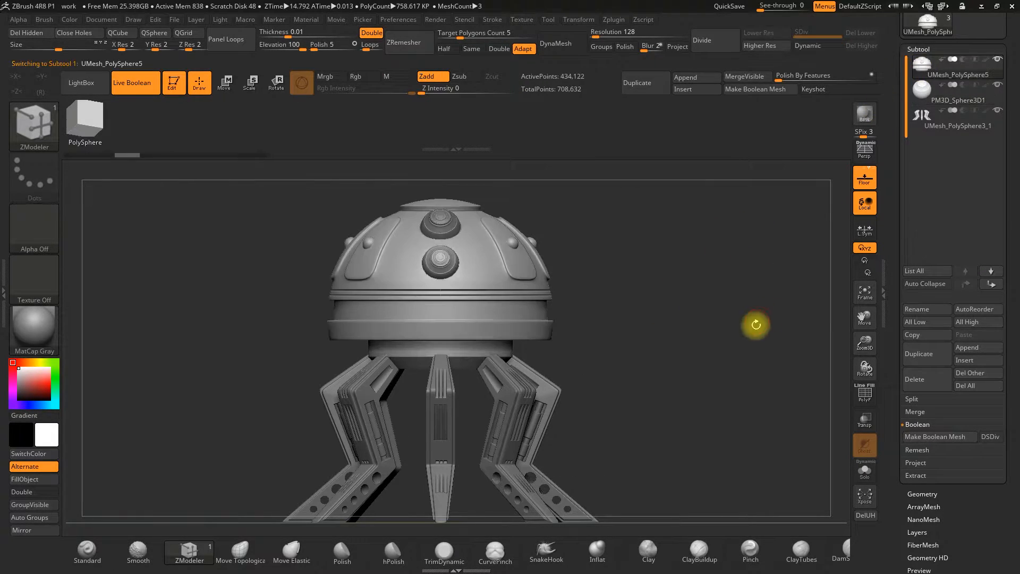
pyautogui.click(861, 395)
pyautogui.moveTo(695, 321)
pyautogui.mouseDown()
pyautogui.moveTo(741, 322)
pyautogui.moveTo(704, 320)
pyautogui.mouseUp()
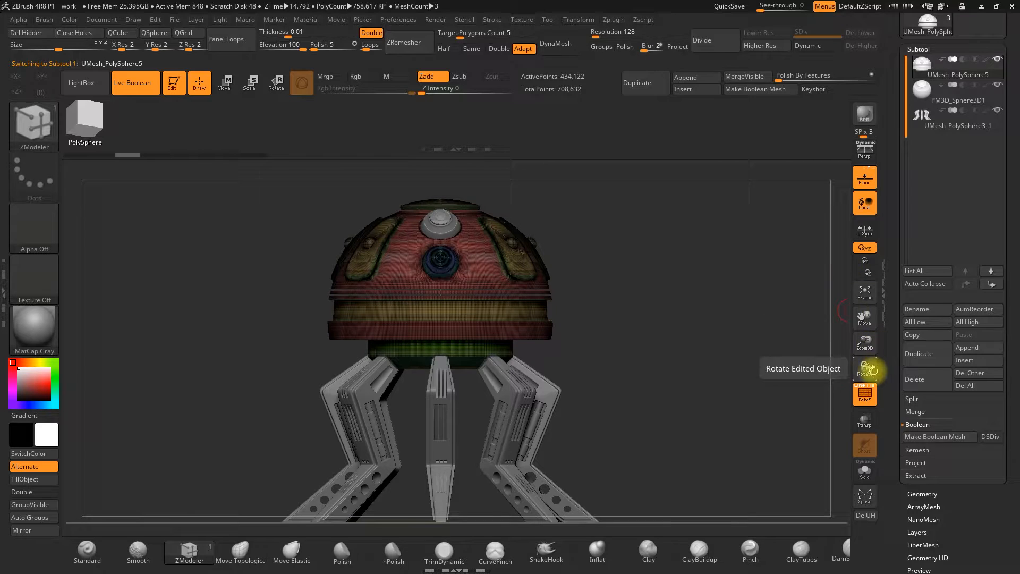
pyautogui.moveTo(729, 356); pyautogui.dragTo(678, 347)
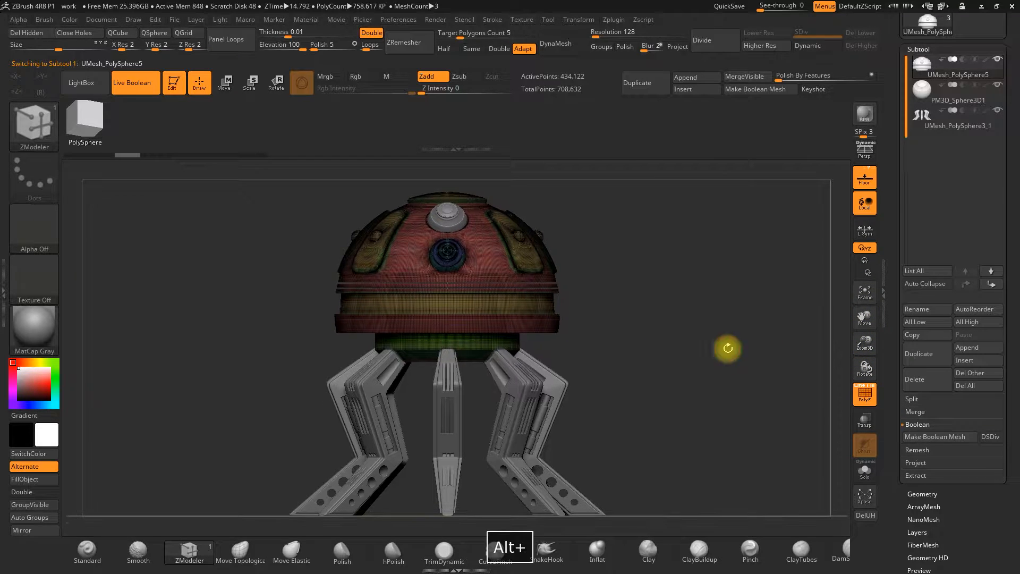
pyautogui.click(860, 397)
pyautogui.moveTo(861, 340); pyautogui.dragTo(860, 333)
pyautogui.moveTo(723, 325); pyautogui.dragTo(676, 312)
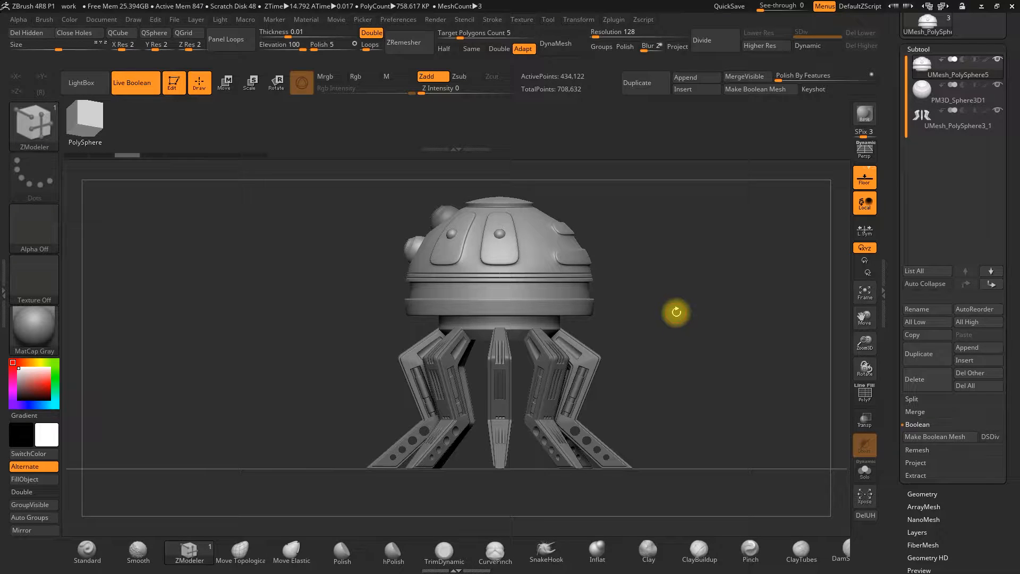
pyautogui.moveTo(862, 346); pyautogui.dragTo(869, 406)
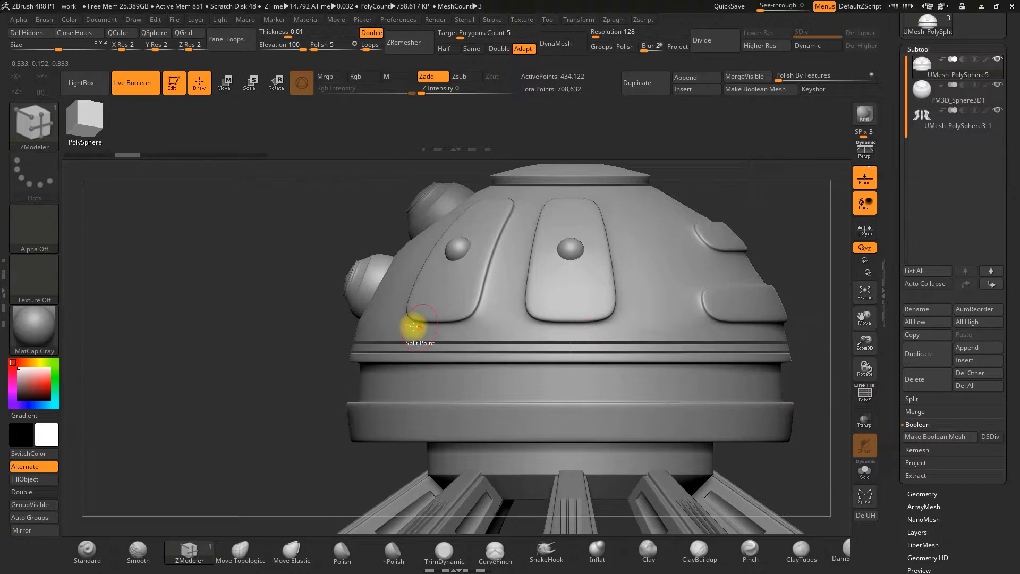
pyautogui.keyDown('alt'); pyautogui.moveTo(229, 286); pyautogui.dragTo(530, 286); pyautogui.keyUp('alt')
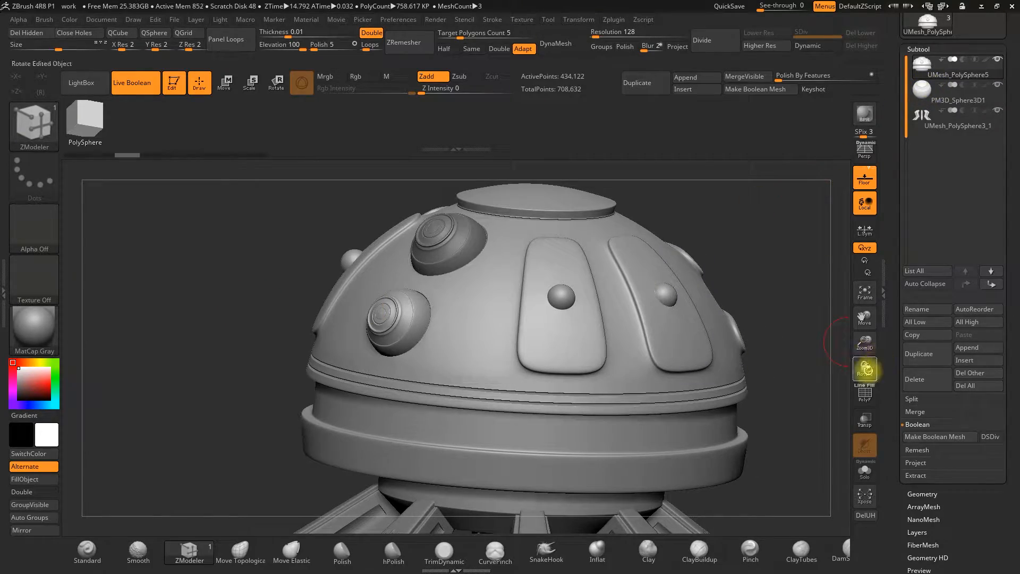
# Step: Display the body's polygroups and hide the main dome surface around the lower lens along with the body's opposite half
pyautogui.click(866, 393)
pyautogui.moveTo(865, 343); pyautogui.dragTo(203, 331)
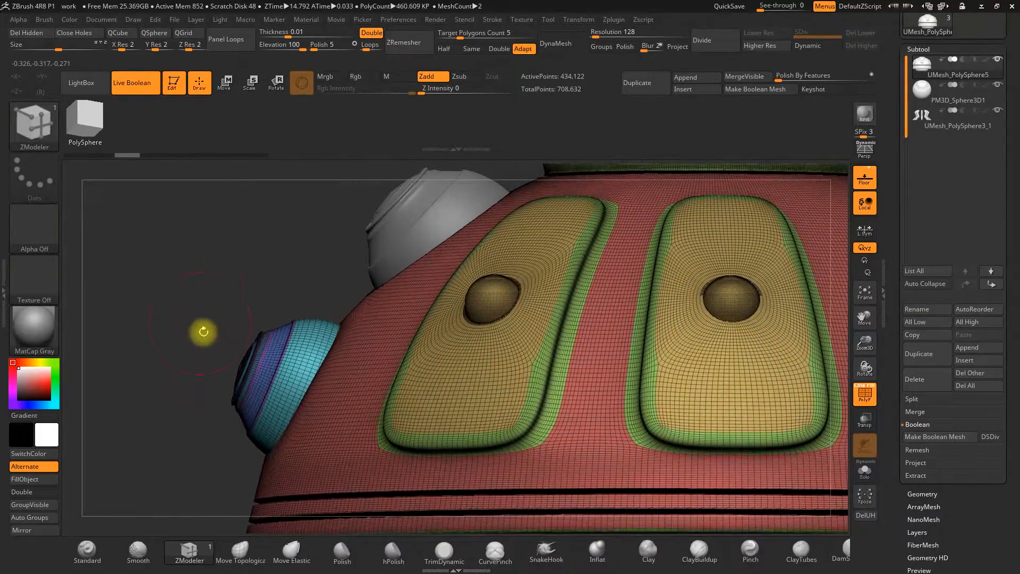
pyautogui.keyDown('ctrl'); pyautogui.keyDown('shift'); pyautogui.click(296, 348); pyautogui.keyUp('shift'); pyautogui.keyUp('ctrl')
pyautogui.keyDown('ctrl'); pyautogui.keyDown('shift'); pyautogui.click(246, 216); pyautogui.keyUp('shift'); pyautogui.keyUp('ctrl')
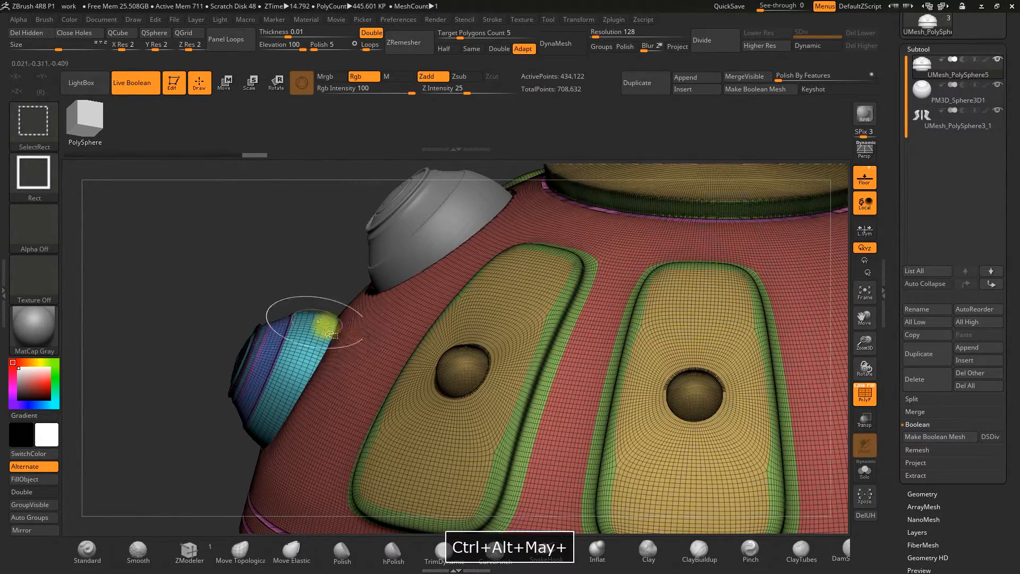
pyautogui.keyDown('ctrl'); pyautogui.keyDown('shift'); pyautogui.click(357, 348); pyautogui.keyUp('shift'); pyautogui.keyUp('ctrl')
pyautogui.keyDown('ctrl'); pyautogui.keyDown('shift'); pyautogui.click(360, 346); pyautogui.keyUp('shift'); pyautogui.keyUp('ctrl')
pyautogui.moveTo(304, 287); pyautogui.dragTo(234, 297)
pyautogui.moveTo(864, 345); pyautogui.dragTo(861, 327)
pyautogui.moveTo(683, 290)
pyautogui.mouseDown()
pyautogui.moveTo(693, 255)
pyautogui.moveTo(622, 228)
pyautogui.moveTo(806, 244)
pyautogui.moveTo(752, 360)
pyautogui.moveTo(483, 553)
pyautogui.moveTo(450, 553)
pyautogui.mouseUp()
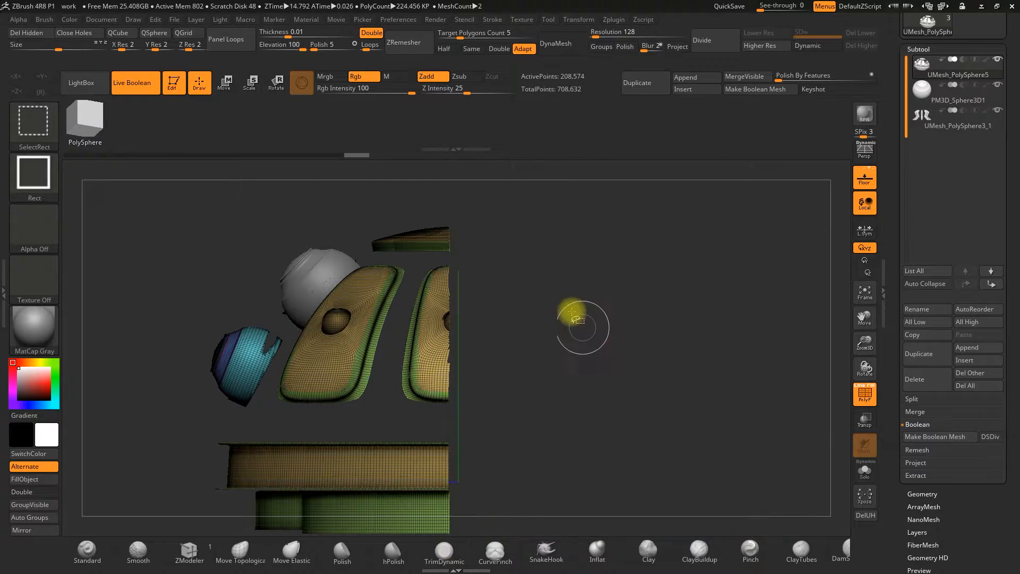
# Step: Hide the remaining panels, rings and cap pieces of the body until only the lower lens is left visible
pyautogui.keyDown('ctrl'); pyautogui.keyDown('alt'); pyautogui.keyDown('shift'); pyautogui.moveTo(517, 216); pyautogui.dragTo(291, 492); pyautogui.keyUp('shift'); pyautogui.keyUp('alt'); pyautogui.keyUp('ctrl')
pyautogui.keyDown('alt'); pyautogui.moveTo(536, 402); pyautogui.dragTo(638, 271); pyautogui.keyUp('alt')
pyautogui.keyDown('ctrl'); pyautogui.keyDown('alt'); pyautogui.keyDown('shift'); pyautogui.moveTo(695, 254); pyautogui.dragTo(297, 528); pyautogui.keyUp('shift'); pyautogui.keyUp('alt'); pyautogui.keyUp('ctrl')
pyautogui.keyDown('ctrl'); pyautogui.keyDown('alt'); pyautogui.keyDown('shift'); pyautogui.moveTo(141, 406); pyautogui.dragTo(436, 290); pyautogui.keyUp('shift'); pyautogui.keyUp('alt'); pyautogui.keyUp('ctrl')
pyautogui.keyDown('ctrl'); pyautogui.keyDown('alt'); pyautogui.keyDown('shift'); pyautogui.moveTo(473, 254); pyautogui.dragTo(401, 332); pyautogui.keyUp('shift'); pyautogui.keyUp('alt'); pyautogui.keyUp('ctrl')
pyautogui.hotkey('ctrl', 'z')
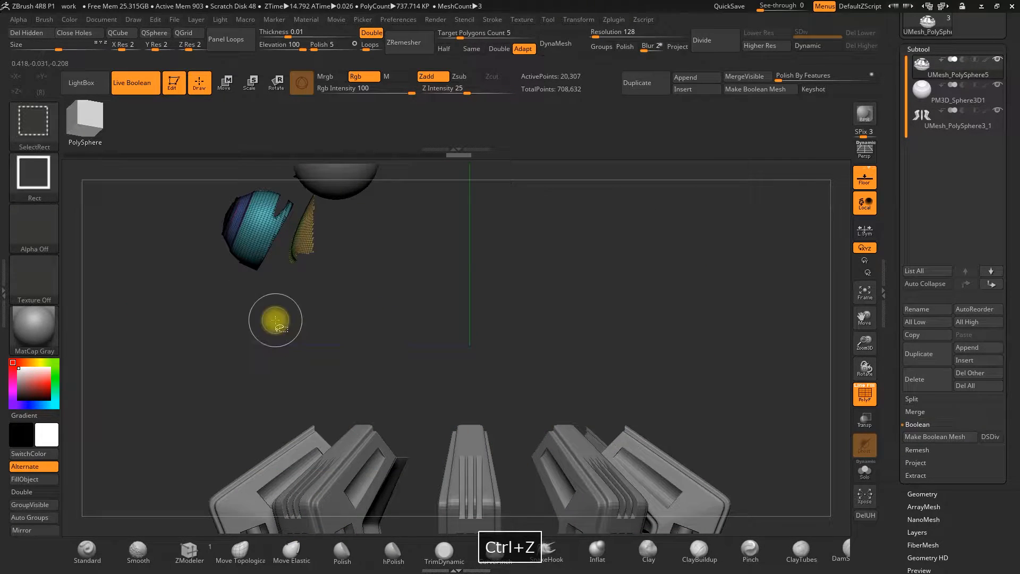
pyautogui.keyDown('ctrl'); pyautogui.keyDown('alt'); pyautogui.keyDown('shift'); pyautogui.moveTo(289, 296); pyautogui.dragTo(307, 268); pyautogui.keyUp('shift'); pyautogui.keyUp('alt'); pyautogui.keyUp('ctrl')
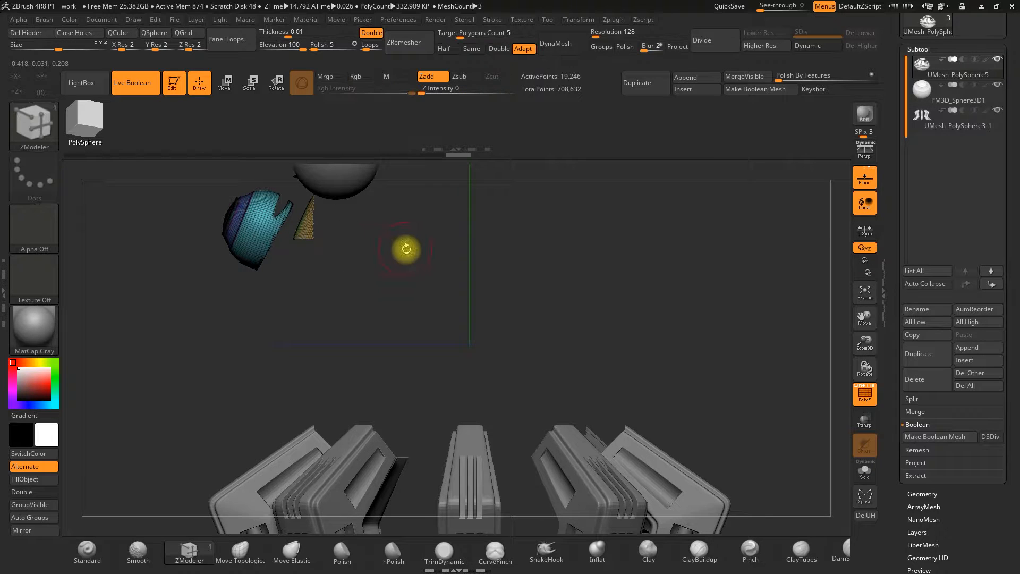
pyautogui.keyDown('alt'); pyautogui.moveTo(406, 246); pyautogui.dragTo(449, 321); pyautogui.keyUp('alt')
pyautogui.keyDown('ctrl'); pyautogui.keyDown('alt'); pyautogui.keyDown('shift'); pyautogui.moveTo(453, 254); pyautogui.dragTo(345, 363); pyautogui.keyUp('shift'); pyautogui.keyUp('alt'); pyautogui.keyUp('ctrl')
pyautogui.keyDown('ctrl'); pyautogui.keyDown('alt'); pyautogui.keyDown('shift'); pyautogui.moveTo(382, 291); pyautogui.dragTo(344, 336); pyautogui.keyUp('shift'); pyautogui.keyUp('alt'); pyautogui.keyUp('ctrl')
# Step: Assign the isolated lower lens to a single polygroup with GroupVisible
pyautogui.moveTo(866, 342); pyautogui.dragTo(878, 381)
pyautogui.moveTo(770, 374); pyautogui.dragTo(406, 422)
pyautogui.moveTo(894, 408); pyautogui.dragTo(907, 388)
pyautogui.click(921, 411)
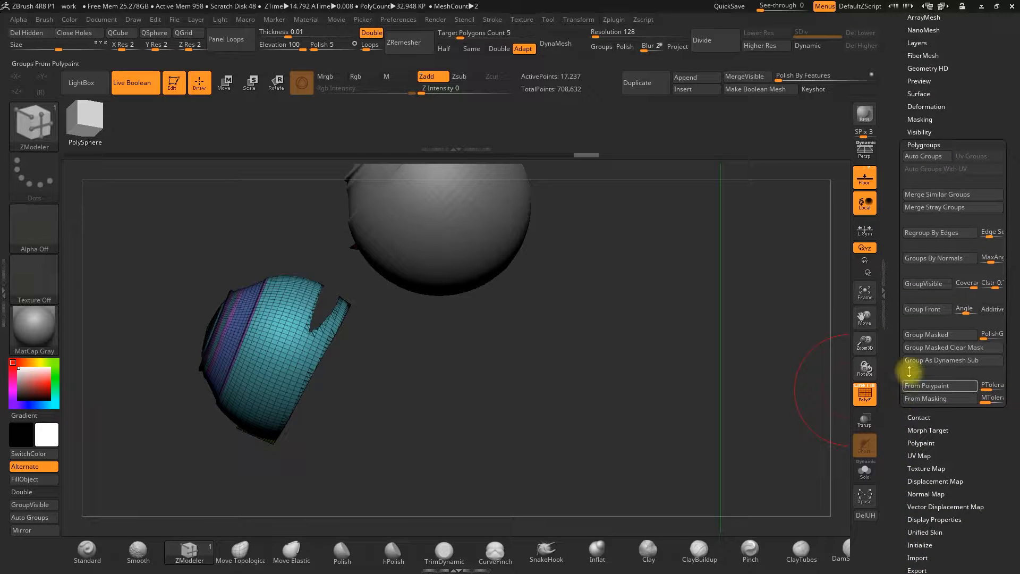
pyautogui.click(922, 284)
# Step: Check the regrouped lens from different sides and unhide the rest of the UMesh_PolySphere5 body
pyautogui.moveTo(569, 376); pyautogui.dragTo(654, 376)
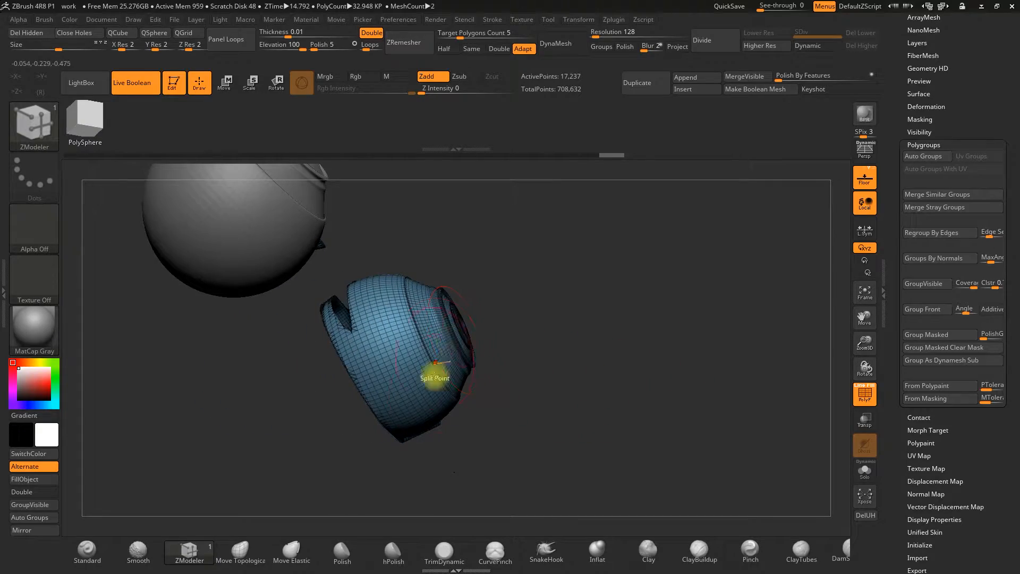
pyautogui.moveTo(667, 330); pyautogui.dragTo(558, 367)
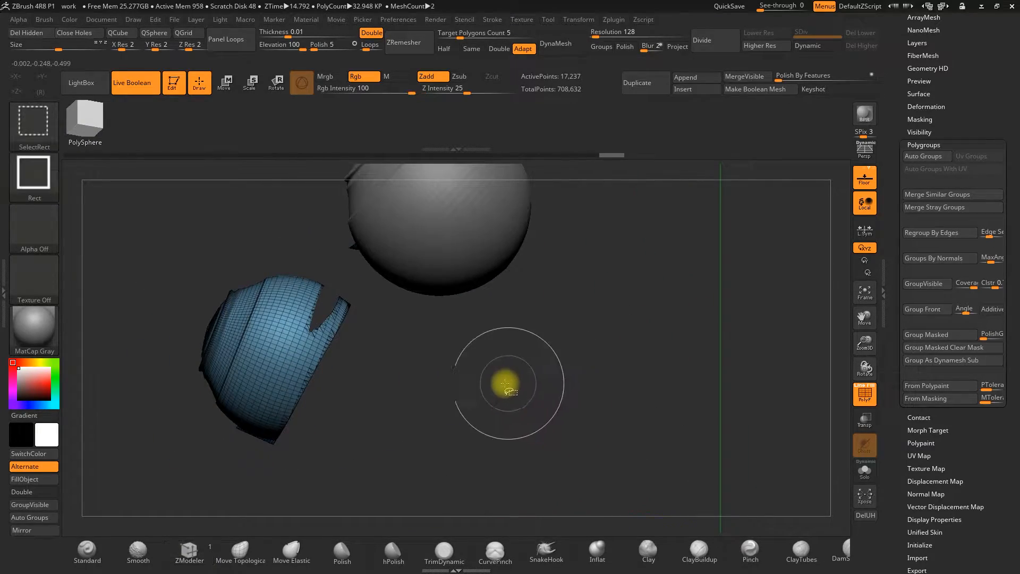
pyautogui.keyDown('ctrl'); pyautogui.keyDown('alt'); pyautogui.keyDown('shift'); pyautogui.click(488, 381); pyautogui.keyUp('shift'); pyautogui.keyUp('alt'); pyautogui.keyUp('ctrl')
pyautogui.moveTo(867, 343); pyautogui.dragTo(860, 305)
pyautogui.moveTo(218, 373); pyautogui.dragTo(266, 406)
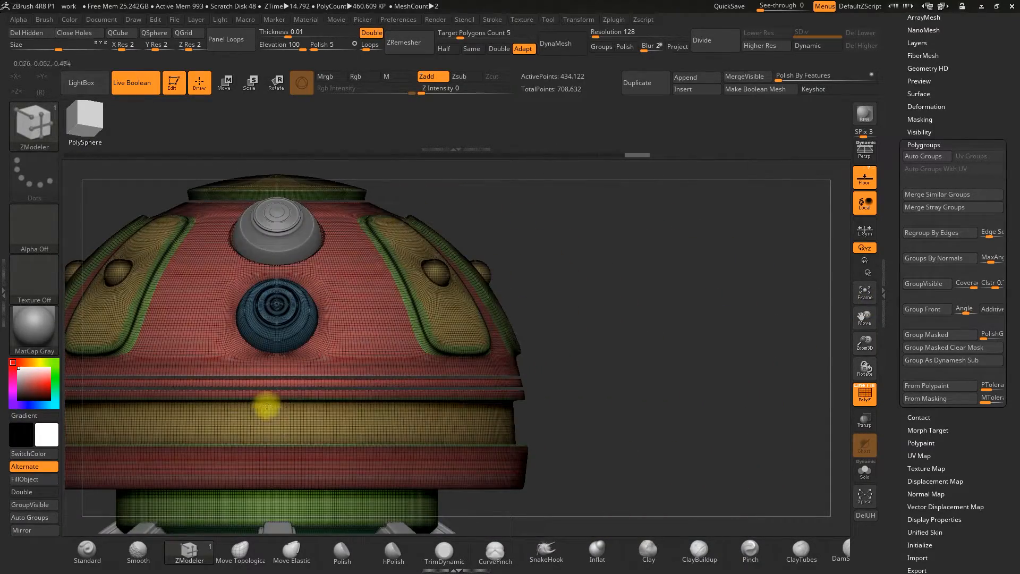
# Step: Examine the regrouped lens and the whole robot from several angles, switching off the polygroup wireframe
pyautogui.moveTo(627, 354); pyautogui.dragTo(828, 368)
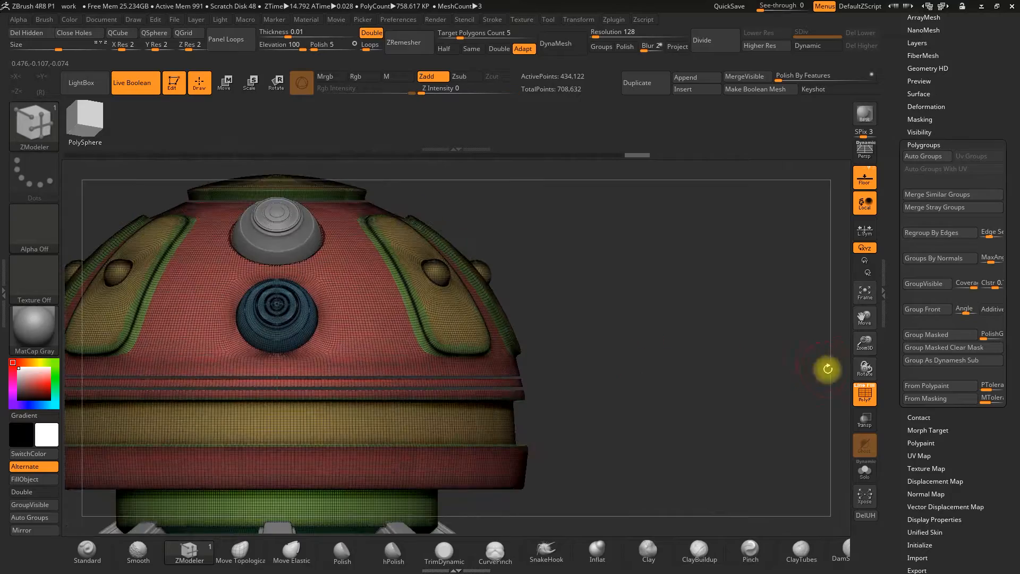
pyautogui.moveTo(757, 364); pyautogui.dragTo(716, 364)
pyautogui.moveTo(887, 346); pyautogui.dragTo(863, 376)
pyautogui.moveTo(765, 380); pyautogui.dragTo(734, 404)
pyautogui.moveTo(724, 340); pyautogui.dragTo(770, 341)
pyautogui.keyDown('alt'); pyautogui.moveTo(609, 361); pyautogui.dragTo(741, 335); pyautogui.keyUp('alt')
pyautogui.moveTo(856, 345); pyautogui.dragTo(858, 313)
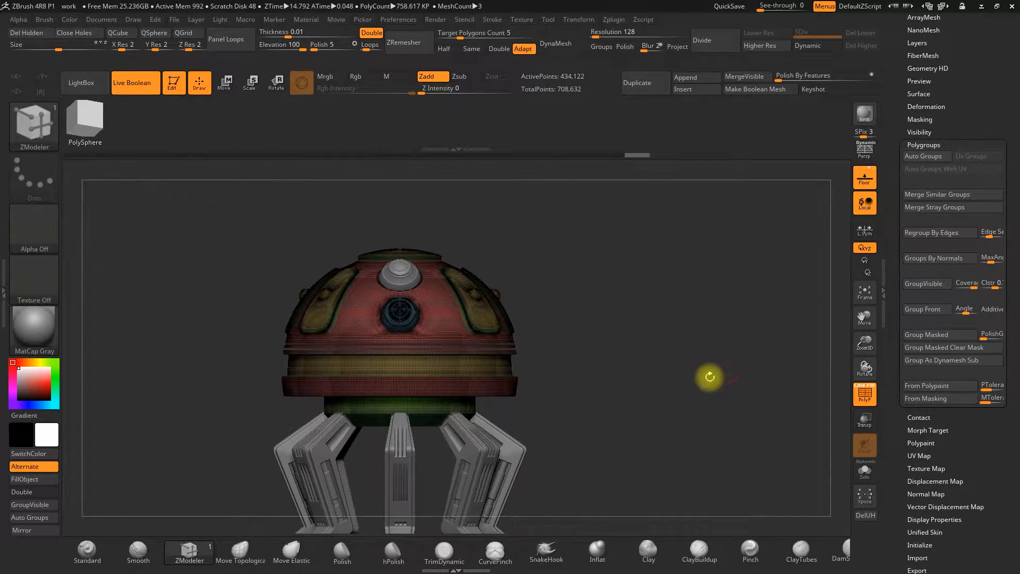
pyautogui.keyDown('alt'); pyautogui.moveTo(710, 381); pyautogui.dragTo(720, 328); pyautogui.keyUp('alt')
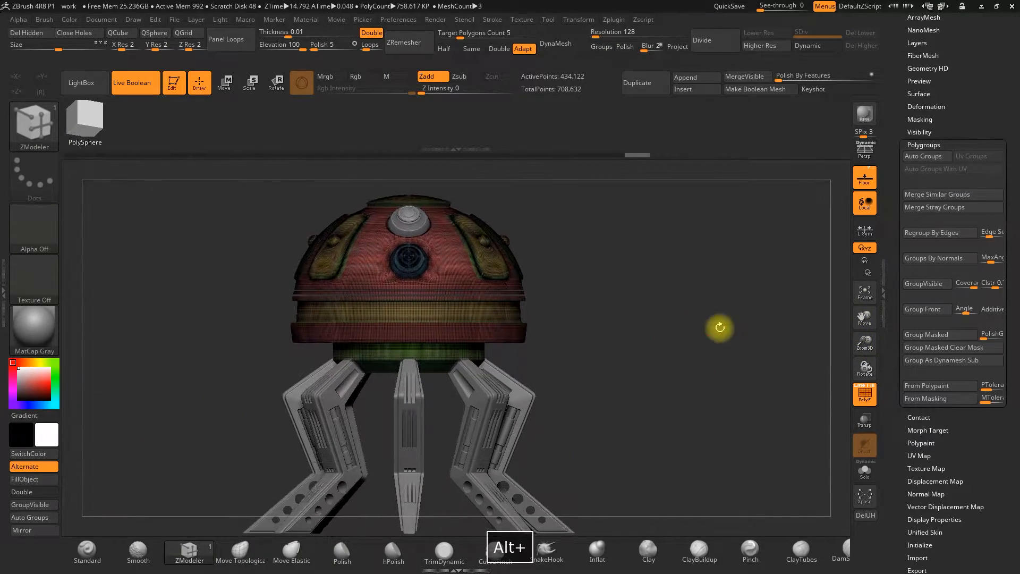
pyautogui.click(865, 396)
pyautogui.keyDown('alt'); pyautogui.moveTo(679, 406); pyautogui.dragTo(708, 358); pyautogui.keyUp('alt')
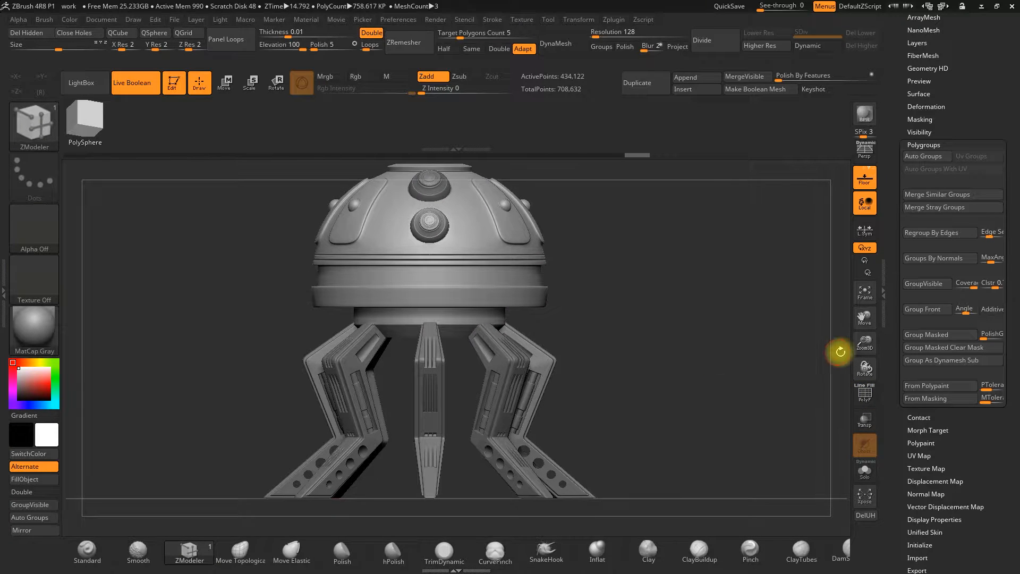
pyautogui.keyDown('alt'); pyautogui.moveTo(777, 298); pyautogui.dragTo(734, 303); pyautogui.keyUp('alt')
pyautogui.moveTo(899, 230); pyautogui.dragTo(874, 313)
pyautogui.keyDown('alt'); pyautogui.moveTo(597, 290); pyautogui.dragTo(614, 305); pyautogui.keyUp('alt')
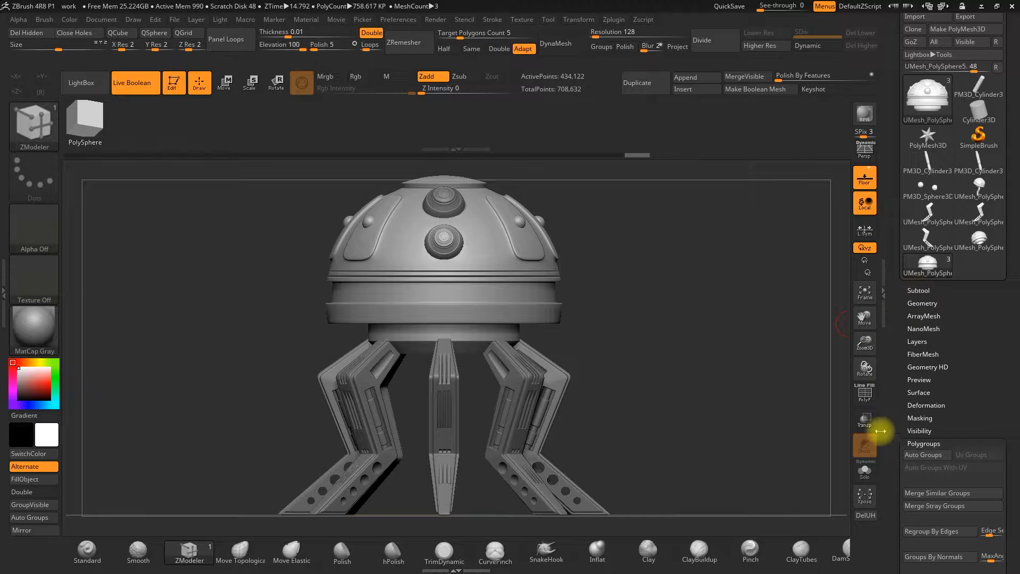
# Step: Append a Sphere3D subtool, scale it down into the underside of the body between the legs, and return to Draw mode
pyautogui.click(692, 89)
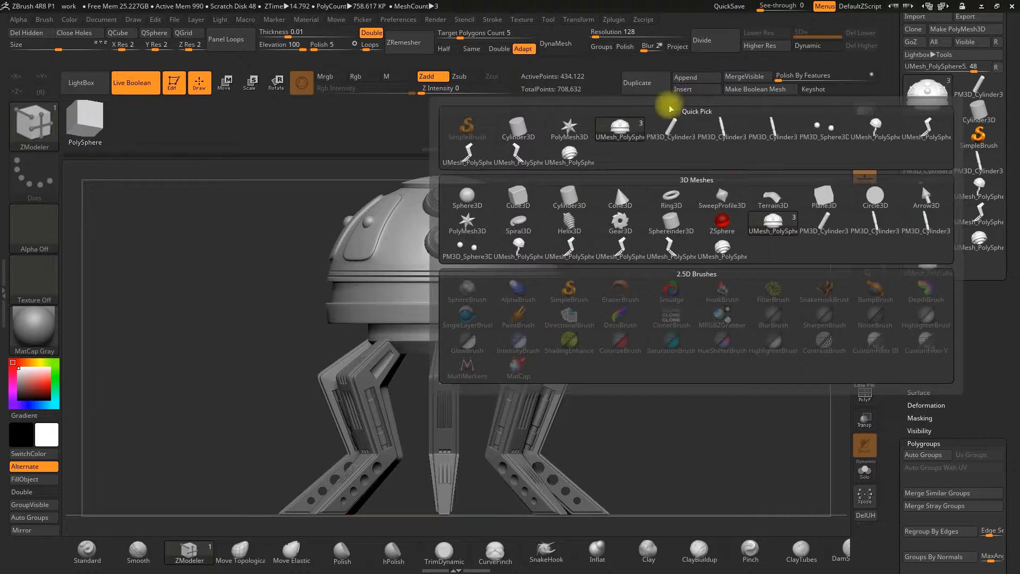
pyautogui.click(470, 194)
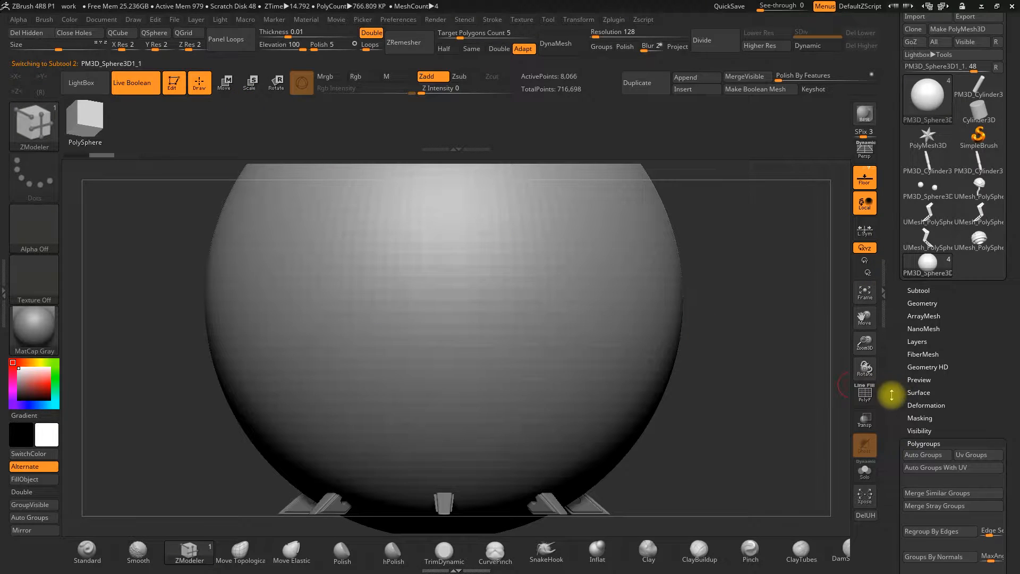
pyautogui.moveTo(892, 394); pyautogui.dragTo(895, 368)
pyautogui.click(226, 84)
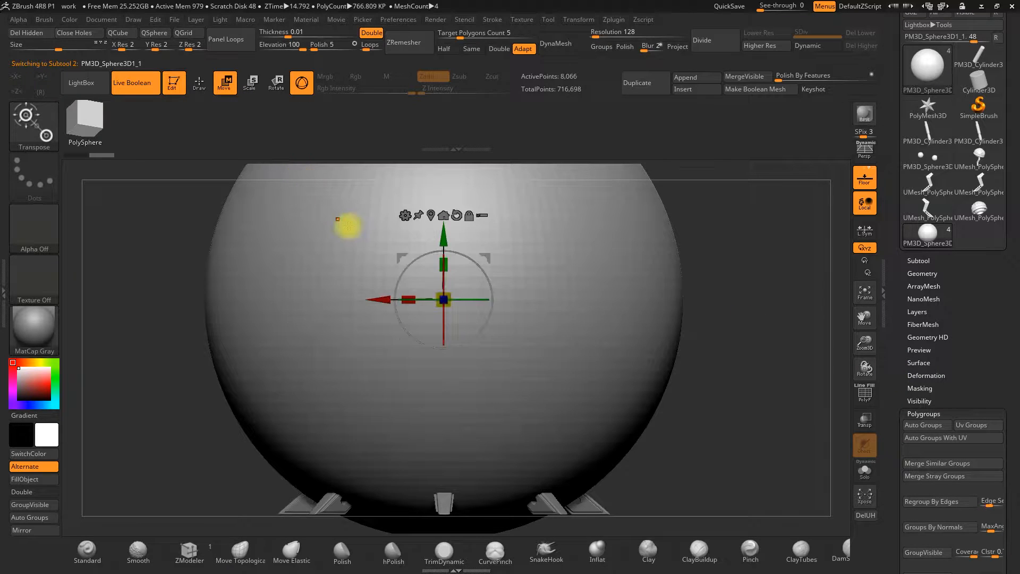
pyautogui.moveTo(440, 293); pyautogui.dragTo(585, 374)
pyautogui.moveTo(656, 346)
pyautogui.mouseDown()
pyautogui.moveTo(649, 255)
pyautogui.moveTo(666, 346)
pyautogui.mouseUp()
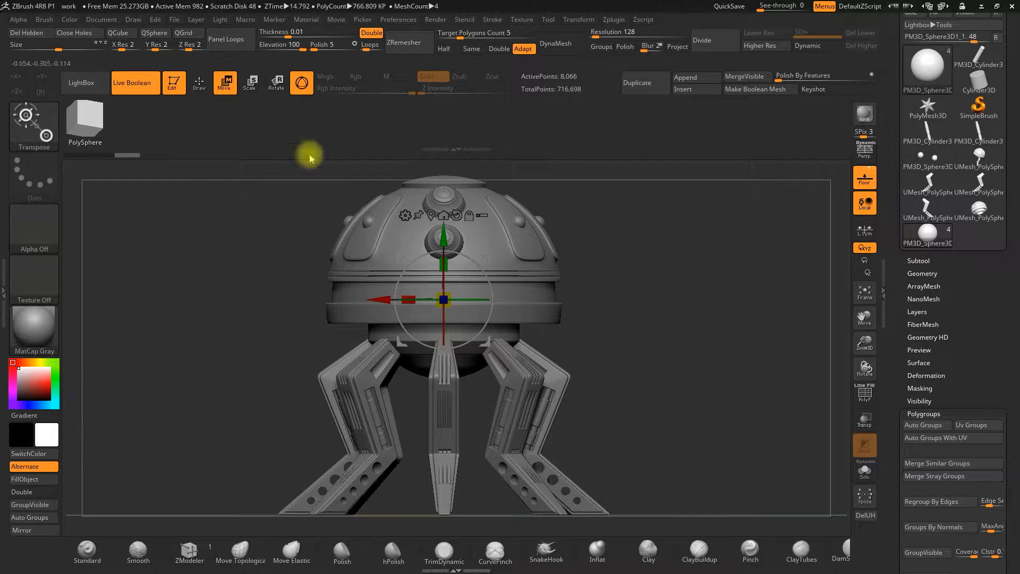
pyautogui.click(200, 85)
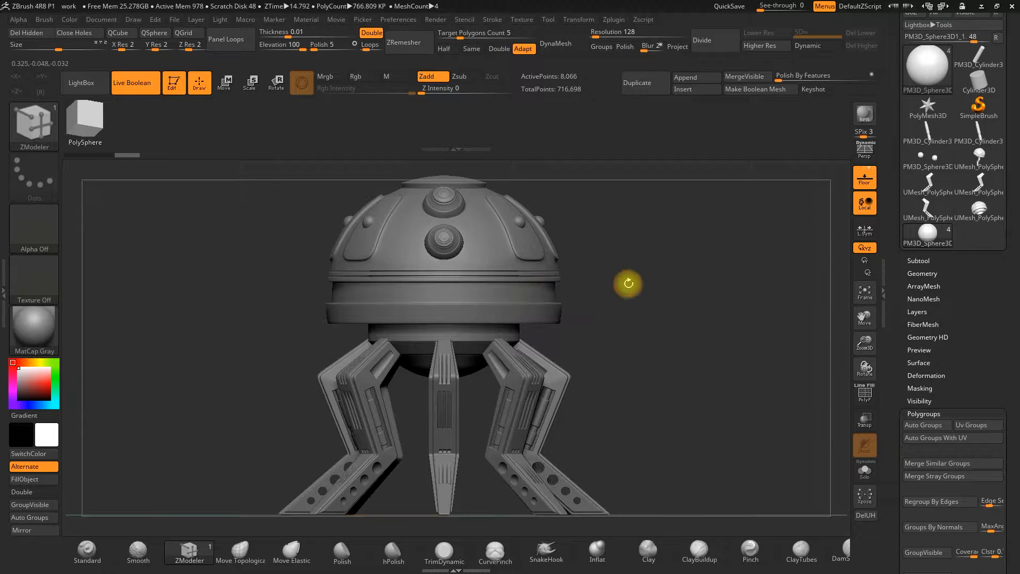
# Step: Choose the IMM Ind. Parts brush for inserting bolt heads
pyautogui.keyDown('alt'); pyautogui.moveTo(657, 294); pyautogui.dragTo(652, 291); pyautogui.keyUp('alt')
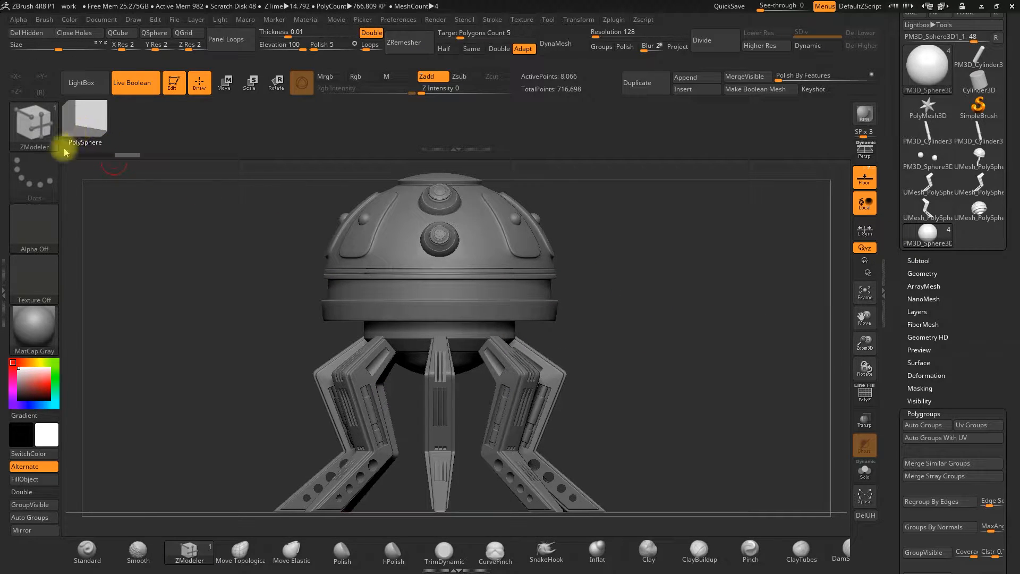
pyautogui.click(38, 132)
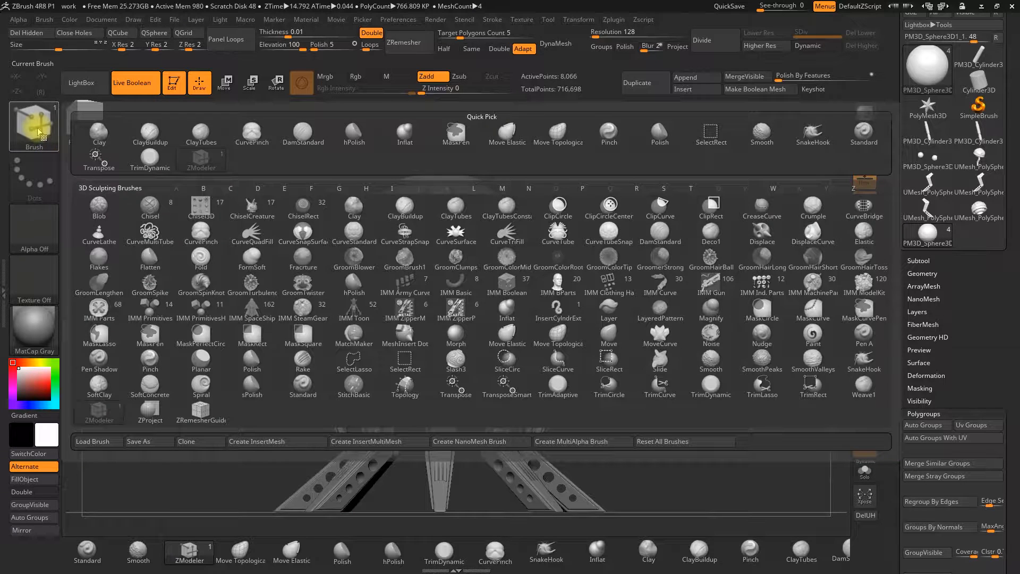
pyautogui.click(393, 190)
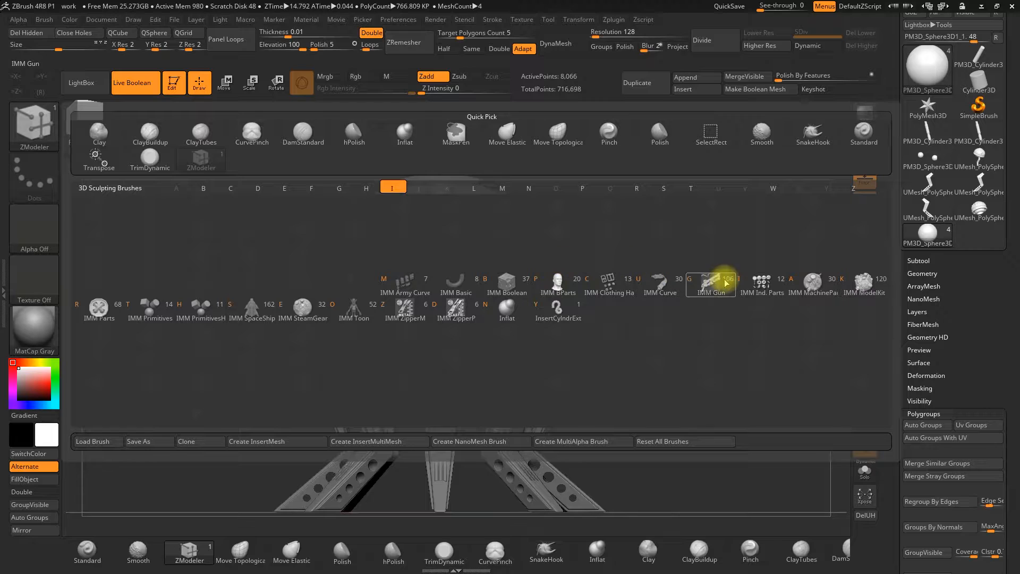
pyautogui.click(765, 287)
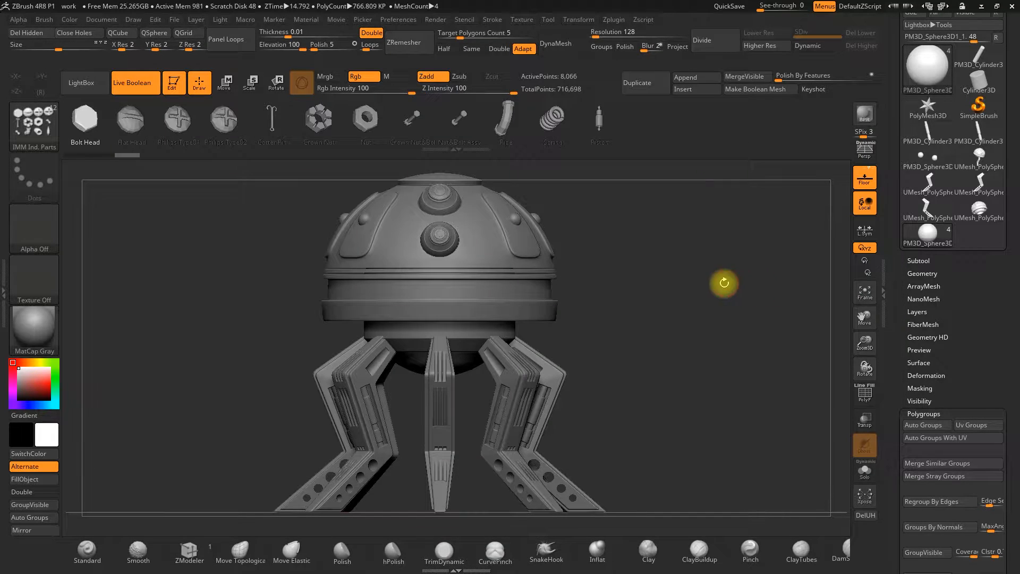
# Step: Activate radial symmetry around the Y axis only, in place of X symmetry
pyautogui.moveTo(234, 268)
pyautogui.keyDown('alt'); pyautogui.mouseDown()
pyautogui.moveTo(241, 257)
pyautogui.moveTo(234, 267)
pyautogui.mouseUp(); pyautogui.keyUp('alt')
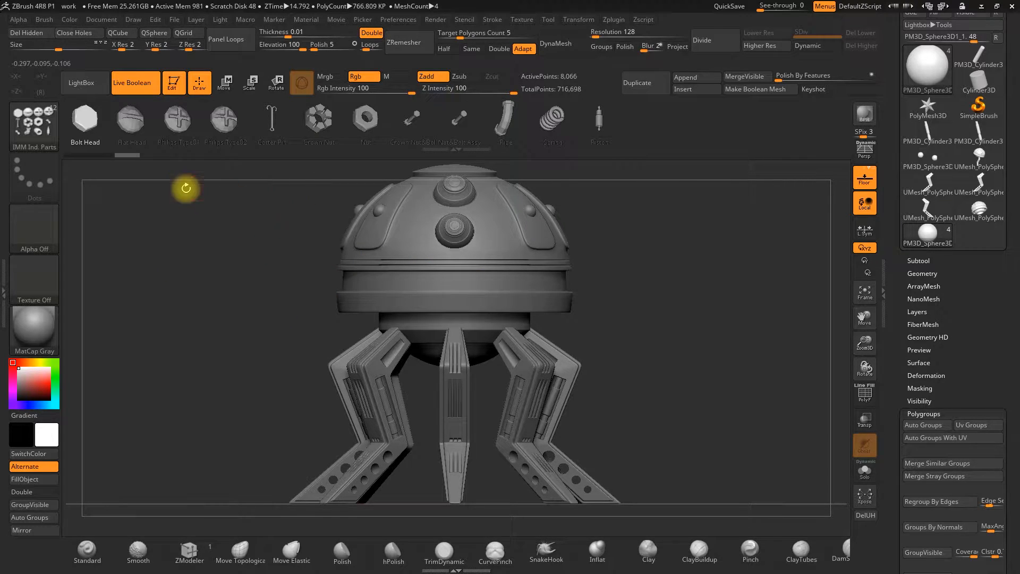
pyautogui.click(585, 22)
pyautogui.click(610, 298)
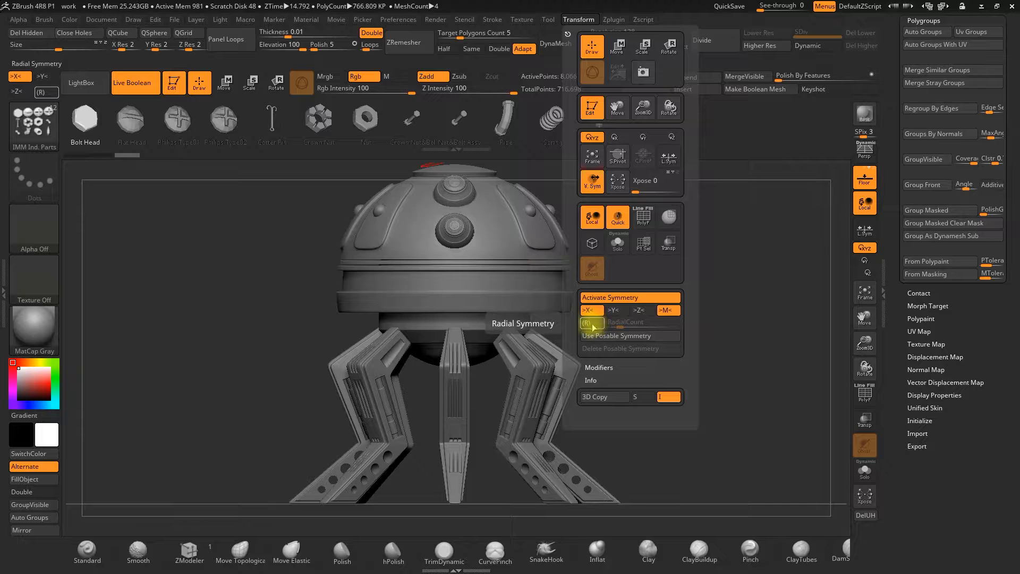
pyautogui.click(591, 324)
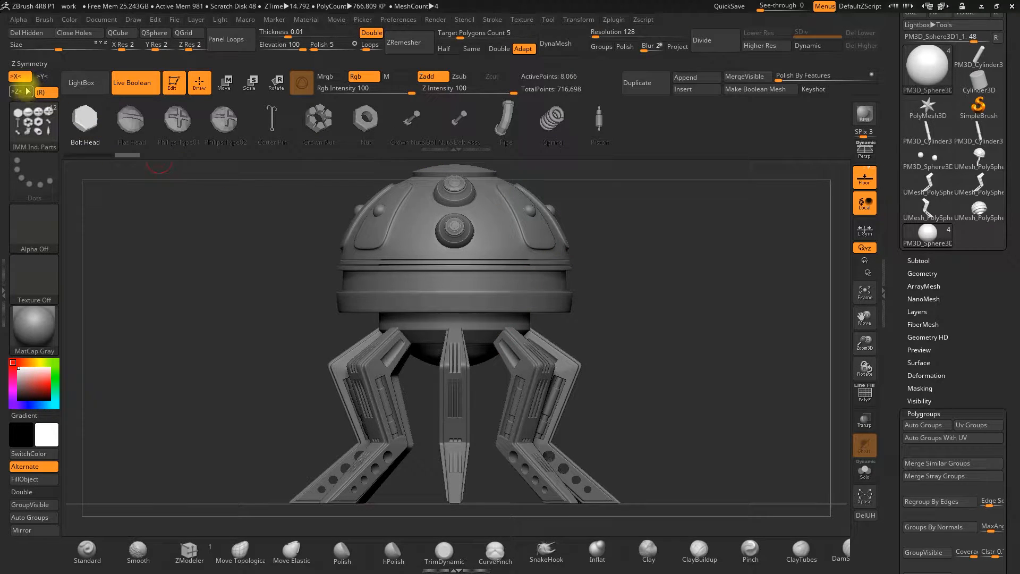
pyautogui.click(40, 78)
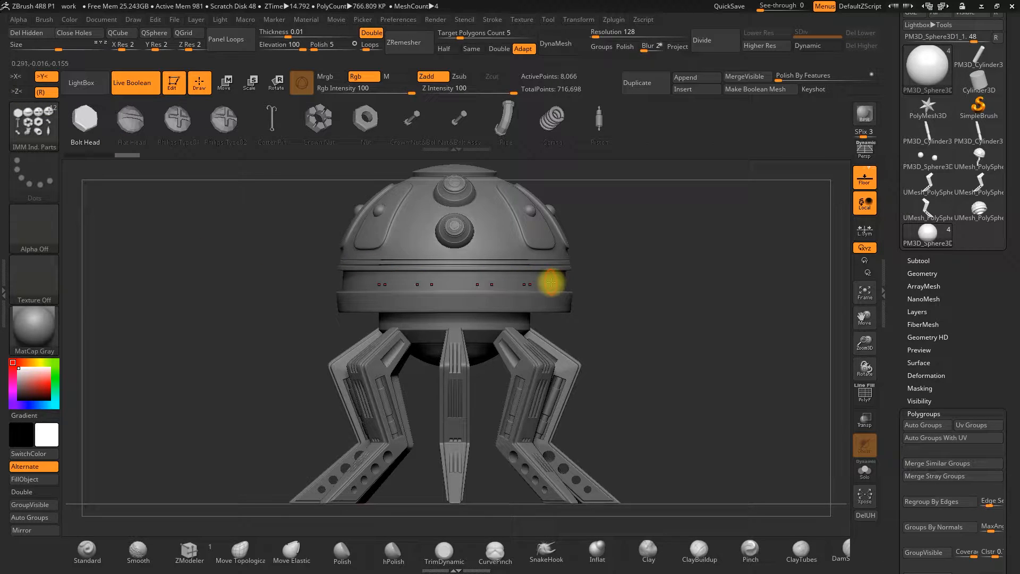
# Step: Raise the radial symmetry count for more repeats around the body's band
pyautogui.click(614, 24)
pyautogui.click(579, 19)
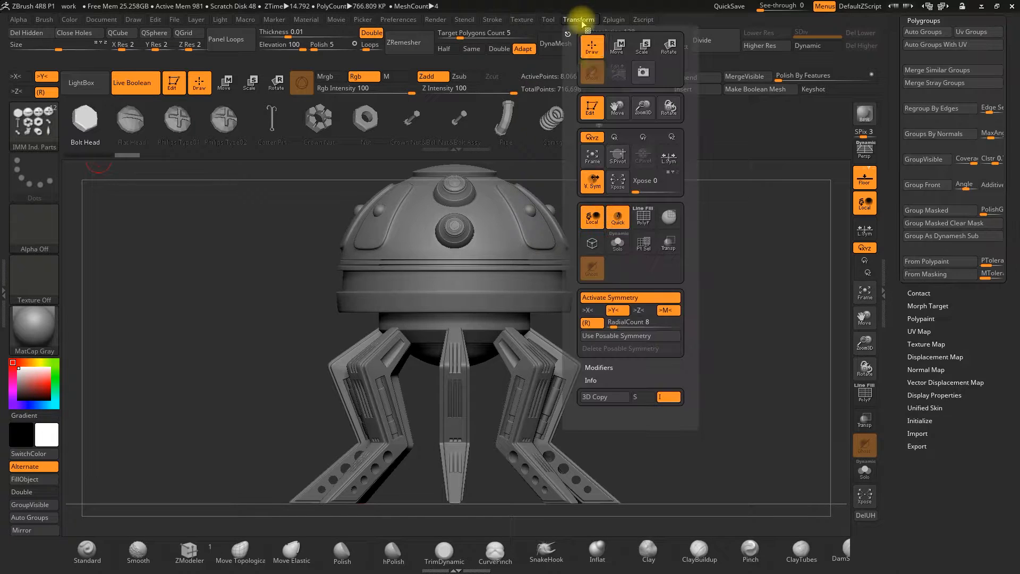
pyautogui.moveTo(612, 324); pyautogui.dragTo(616, 326)
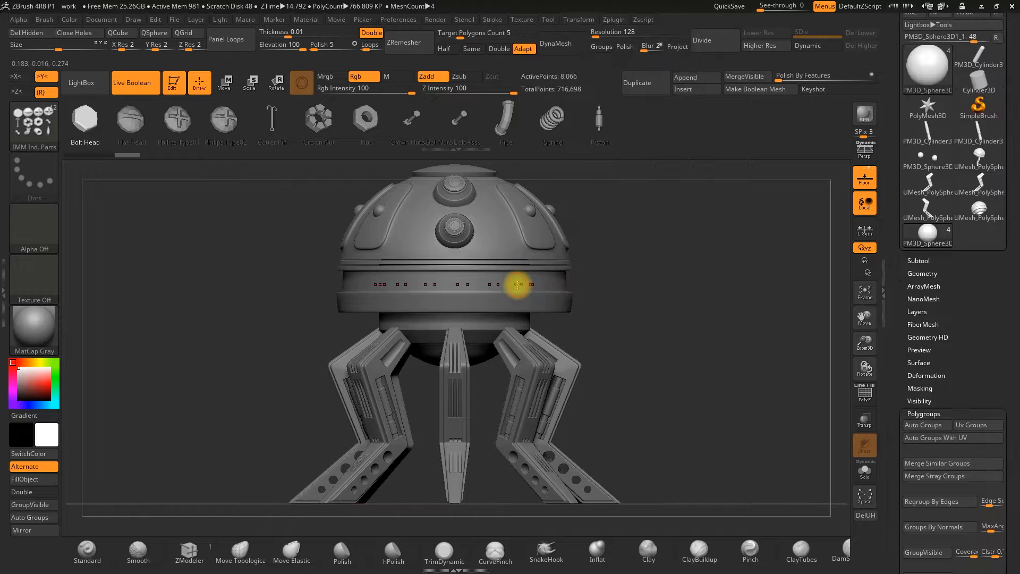
# Step: Scale the sphere subtool PM3D_Sphere3D1_1 up to about the body's width, return to Draw mode, and re-enable radial Y symmetry
pyautogui.moveTo(614, 301); pyautogui.dragTo(554, 299)
pyautogui.moveTo(643, 313); pyautogui.dragTo(586, 276)
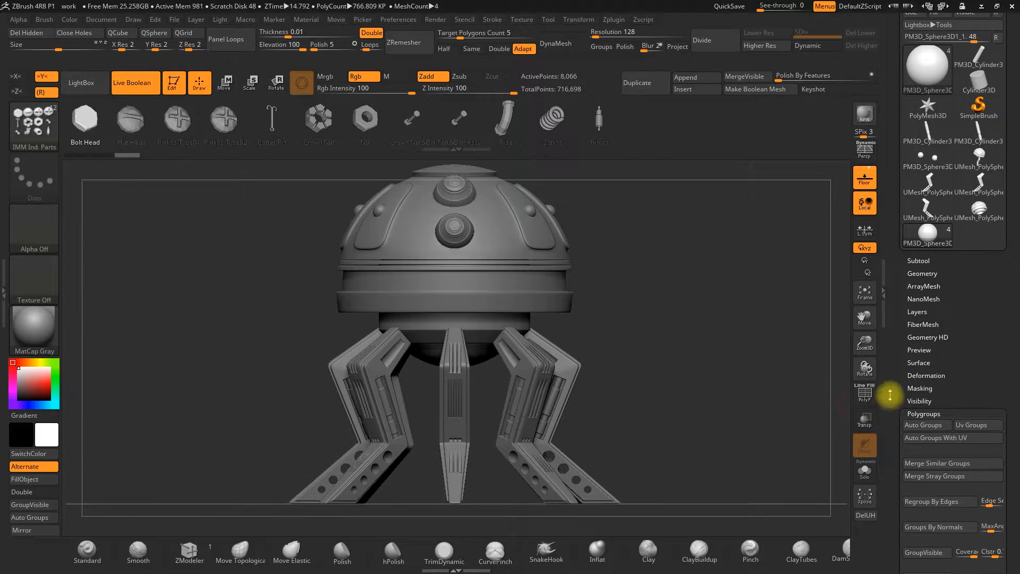
pyautogui.click(918, 261)
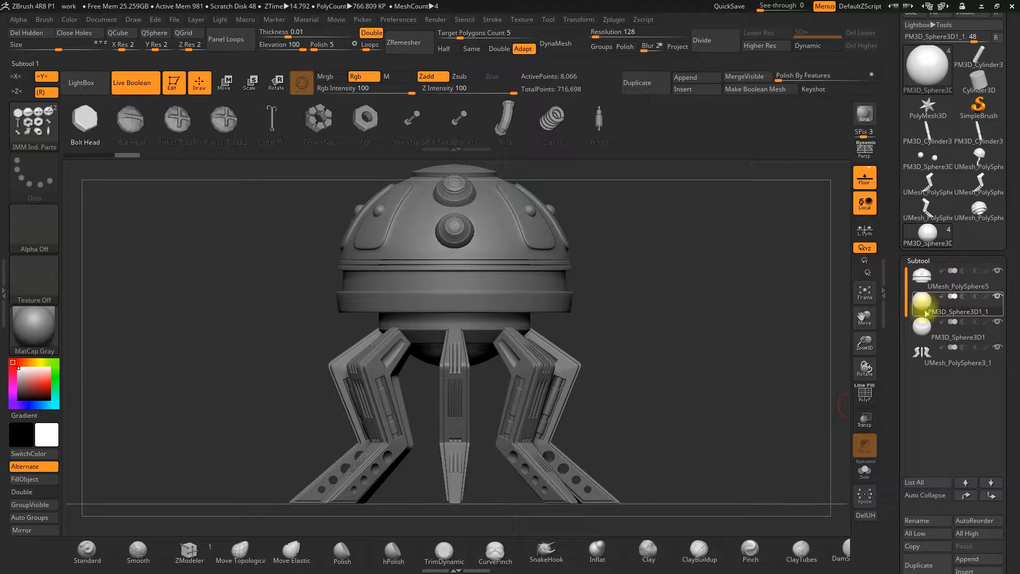
pyautogui.click(223, 82)
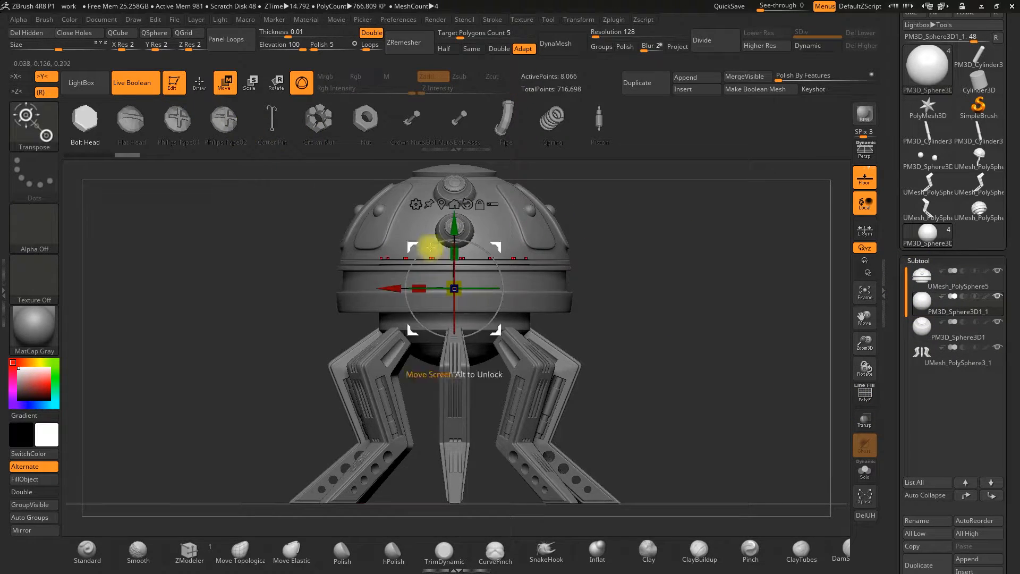
pyautogui.moveTo(455, 288); pyautogui.dragTo(422, 264)
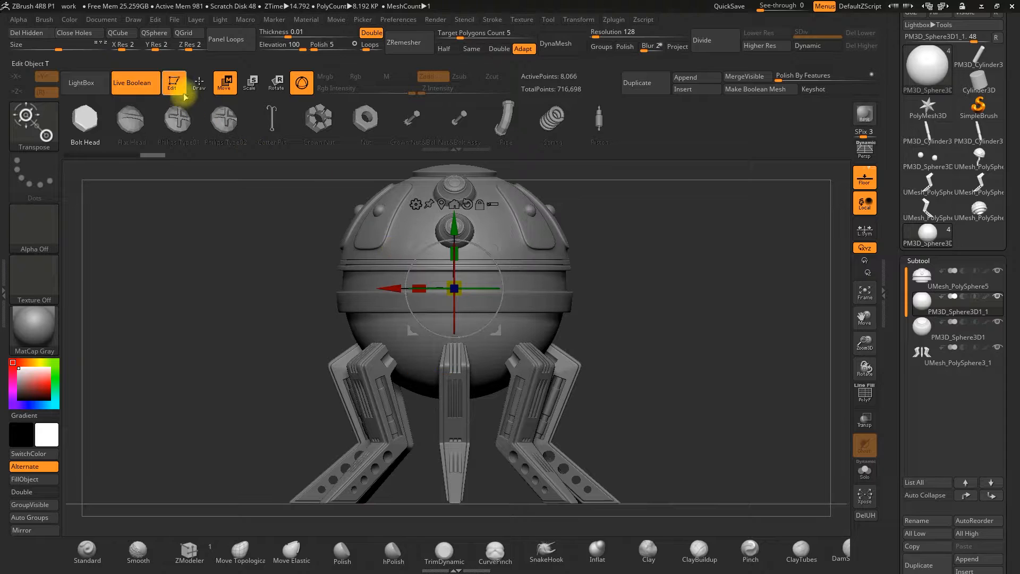
pyautogui.click(199, 83)
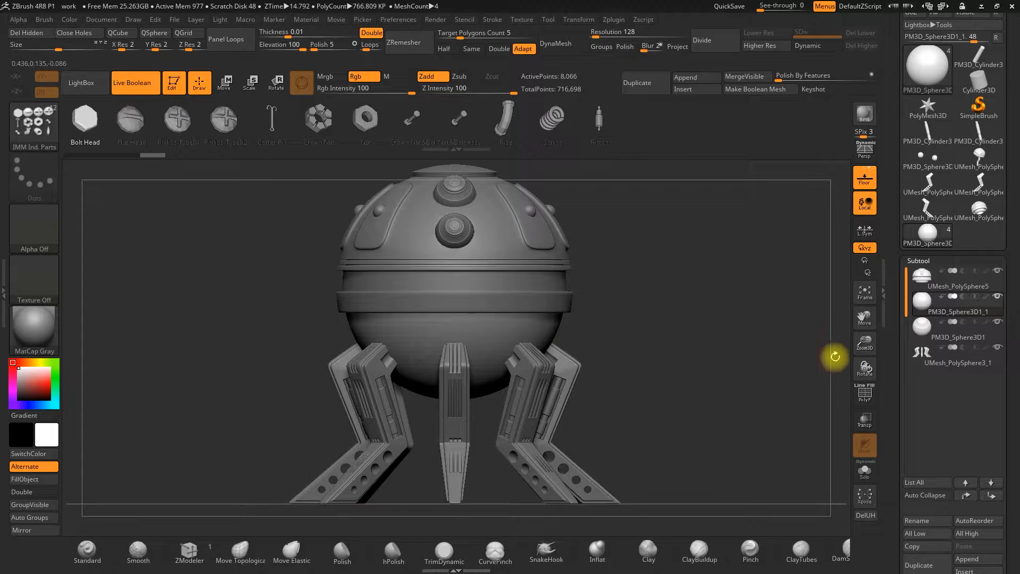
pyautogui.press('x')
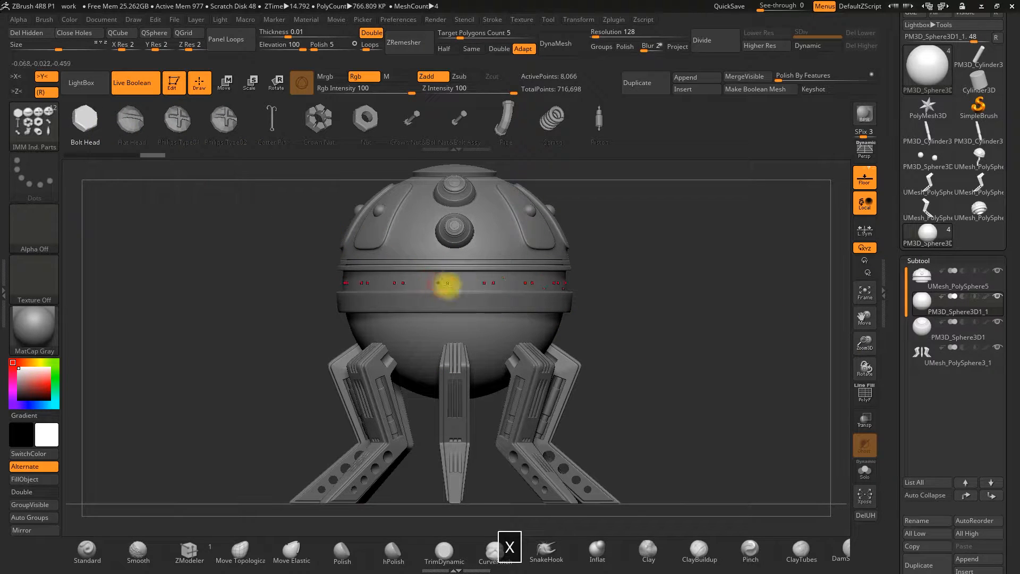
# Step: Try to insert a radial ring of bolt heads around the recessed middle band of the body
pyautogui.click(459, 282)
pyautogui.moveTo(558, 358); pyautogui.dragTo(627, 329)
pyautogui.moveTo(501, 298)
pyautogui.mouseDown()
pyautogui.moveTo(519, 303)
pyautogui.moveTo(487, 303)
pyautogui.mouseUp()
pyautogui.hotkey('ctrl', 'z')
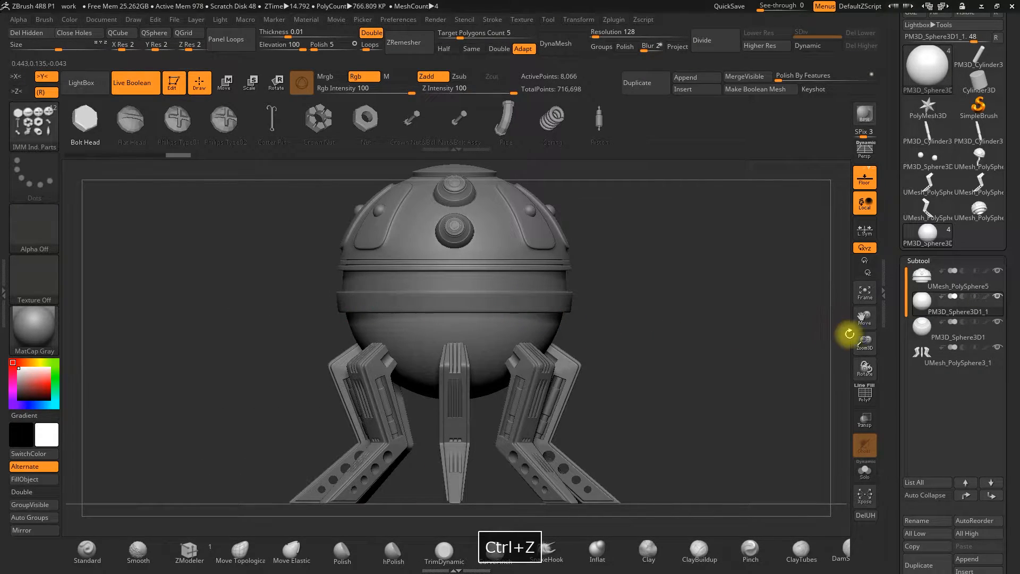
# Step: Insert a radial ring of bolt heads around the body's protruding lower band
pyautogui.moveTo(867, 344); pyautogui.dragTo(863, 396)
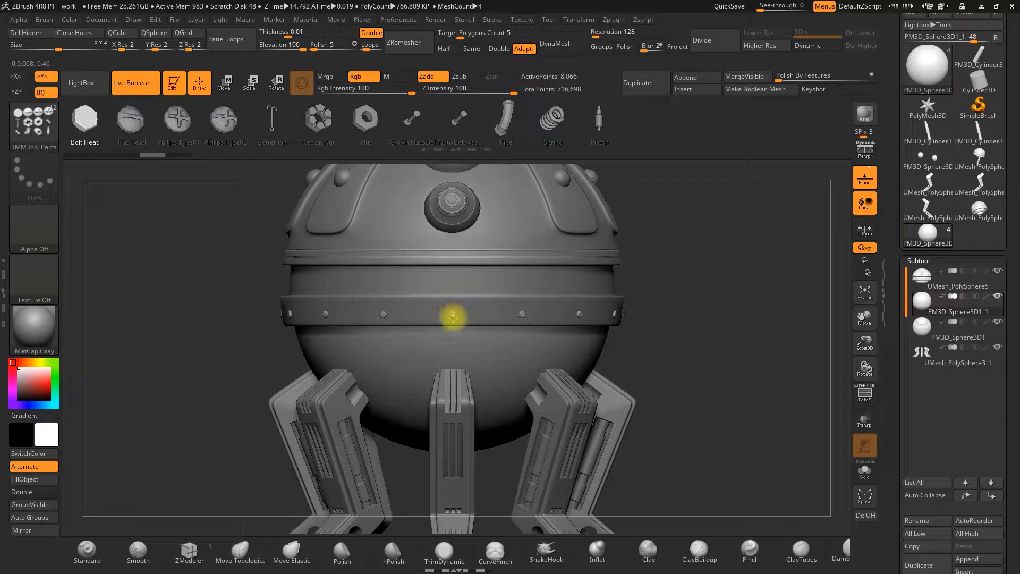
pyautogui.moveTo(453, 318); pyautogui.dragTo(453, 320)
pyautogui.keyDown('alt'); pyautogui.moveTo(713, 264); pyautogui.dragTo(702, 302); pyautogui.keyUp('alt')
pyautogui.moveTo(606, 346); pyautogui.dragTo(558, 357)
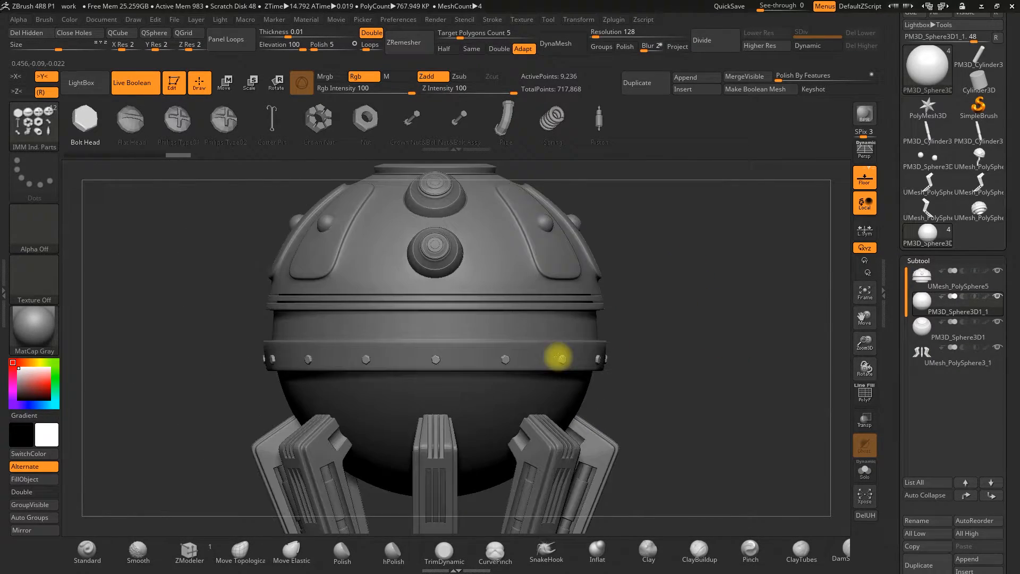
# Step: Insert one ring of smaller bolt heads just above the body's groove and another around the cap on top of the dome
pyautogui.click(509, 287)
pyautogui.moveTo(699, 306); pyautogui.dragTo(659, 385)
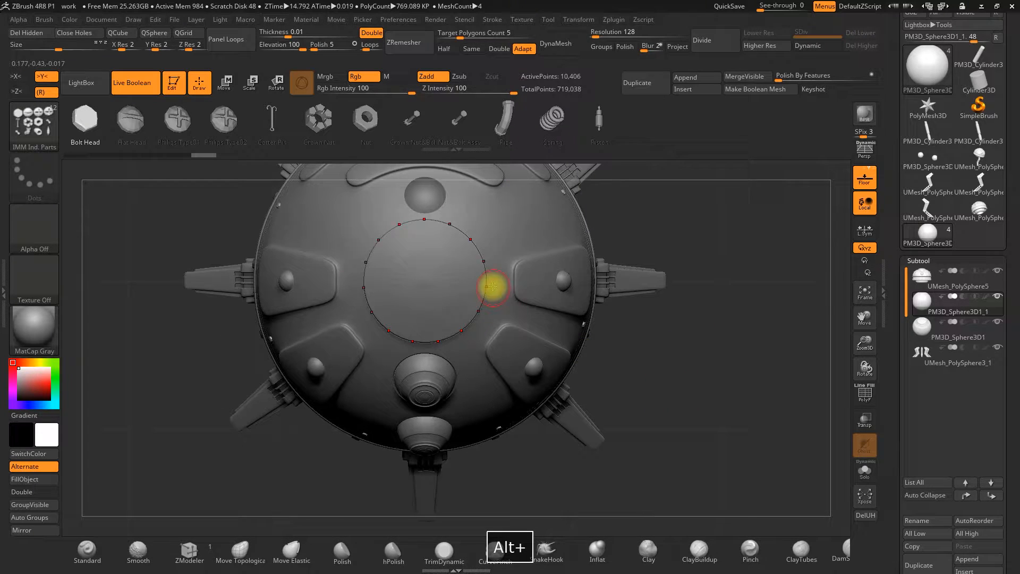
pyautogui.click(472, 263)
pyautogui.moveTo(631, 378); pyautogui.dragTo(612, 169)
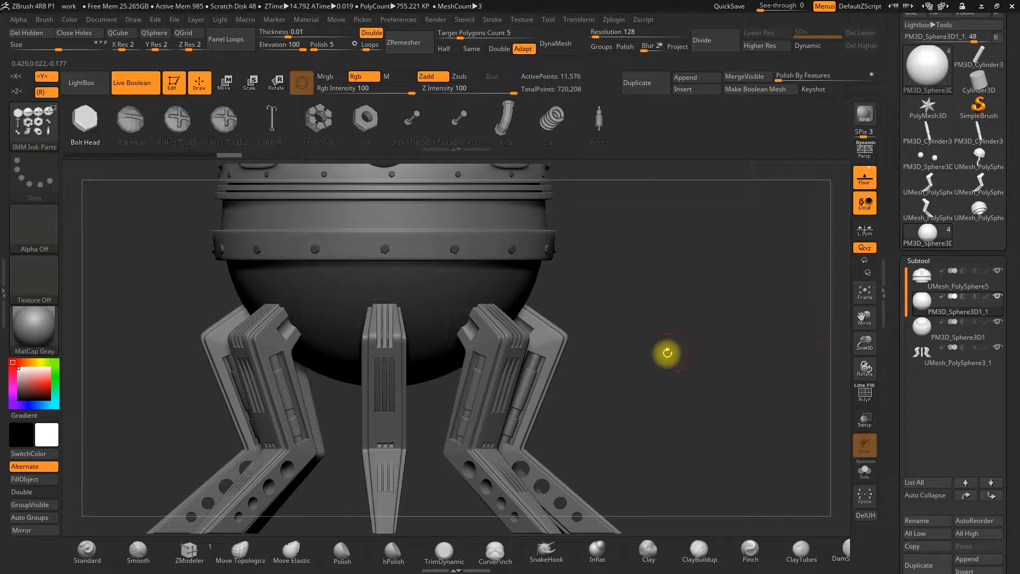
pyautogui.keyDown('alt'); pyautogui.moveTo(610, 230); pyautogui.dragTo(667, 337); pyautogui.keyUp('alt')
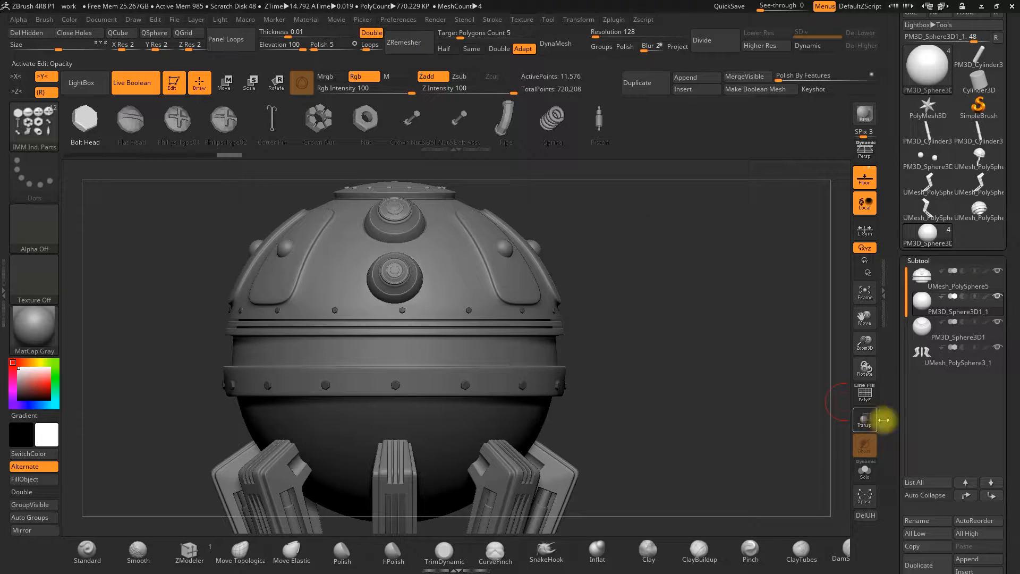
# Step: Isolate the sphere and bolts subtool and clear the mask left by the inserted bolt heads
pyautogui.click(868, 471)
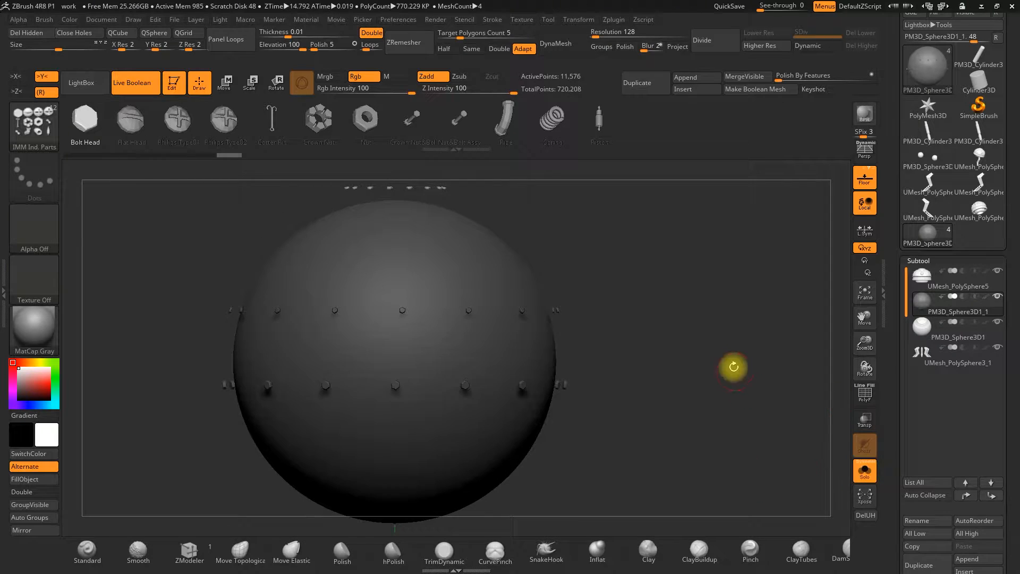
pyautogui.moveTo(538, 244); pyautogui.dragTo(465, 321)
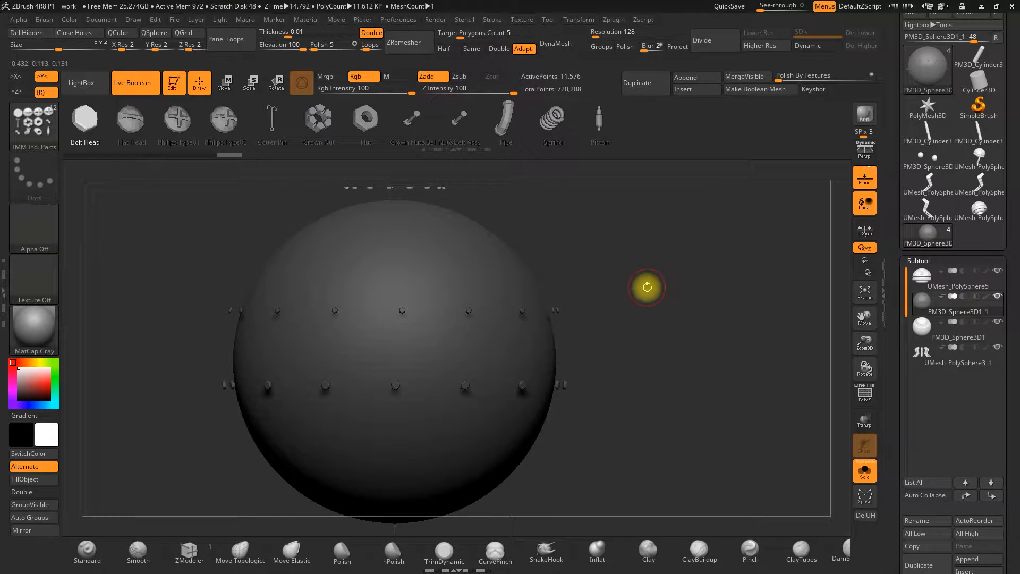
pyautogui.keyDown('alt'); pyautogui.moveTo(601, 257); pyautogui.dragTo(647, 294); pyautogui.keyUp('alt')
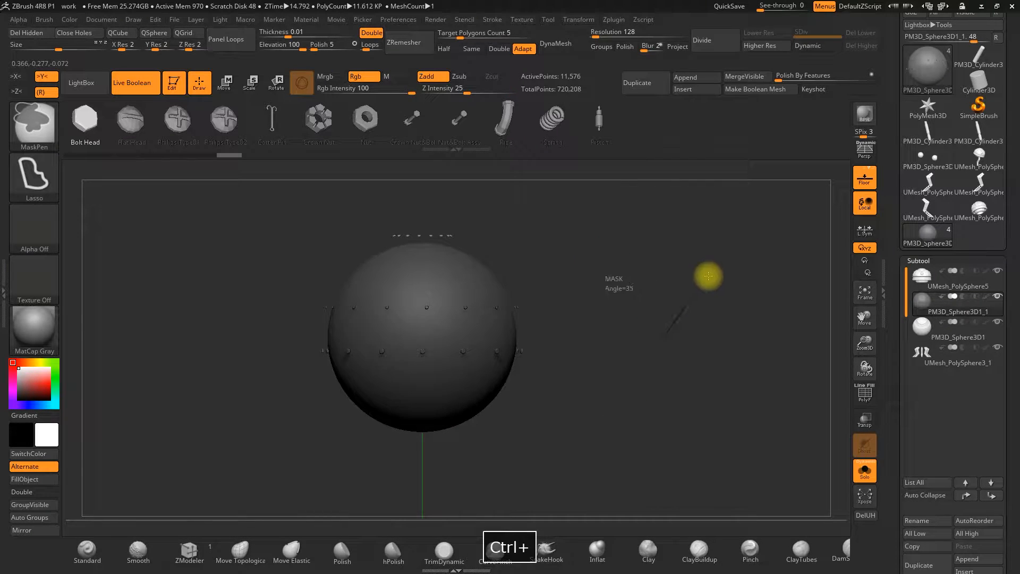
pyautogui.keyDown('ctrl'); pyautogui.moveTo(708, 275); pyautogui.dragTo(618, 351); pyautogui.keyUp('ctrl')
pyautogui.moveTo(615, 271); pyautogui.dragTo(596, 296)
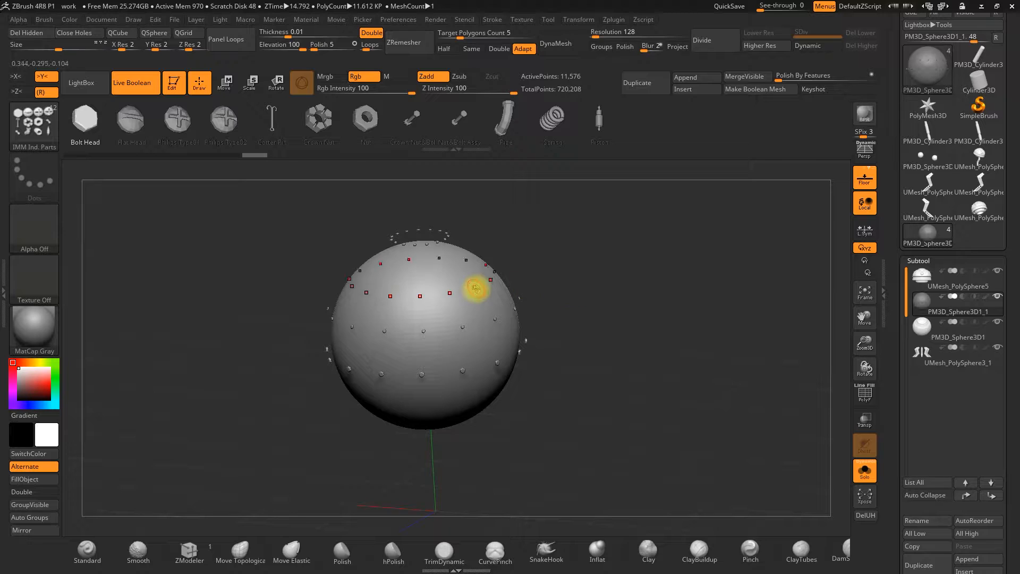
# Step: Hide the sphere so only the bolt heads remain, delete the hidden geometry, and show all subtools again
pyautogui.hotkey('ctrl', 'alt', 'shift')
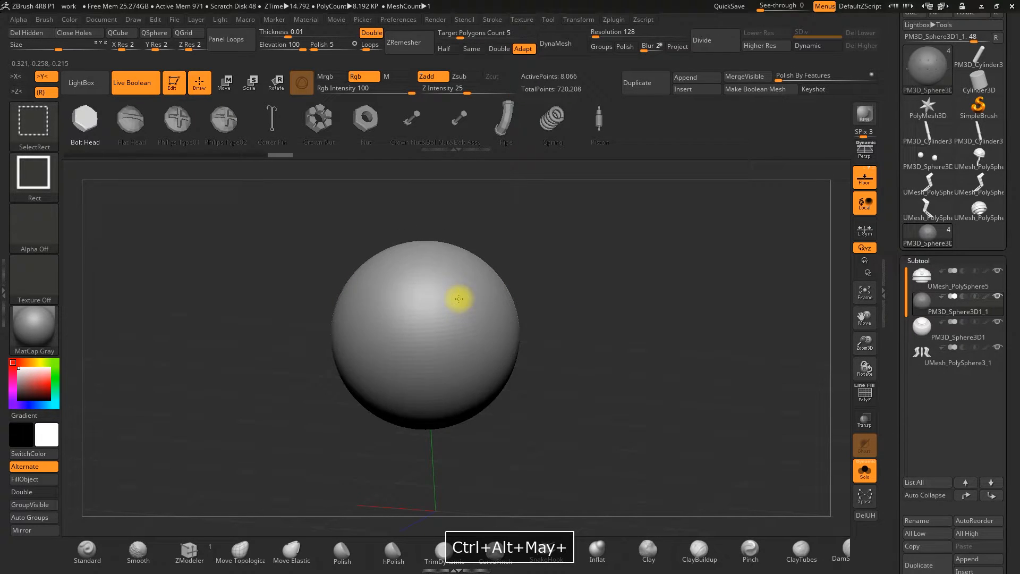
pyautogui.keyDown('ctrl'); pyautogui.keyDown('alt'); pyautogui.keyDown('shift'); pyautogui.click(459, 298); pyautogui.keyUp('shift'); pyautogui.keyUp('alt'); pyautogui.keyUp('ctrl')
pyautogui.moveTo(458, 298); pyautogui.dragTo(354, 268)
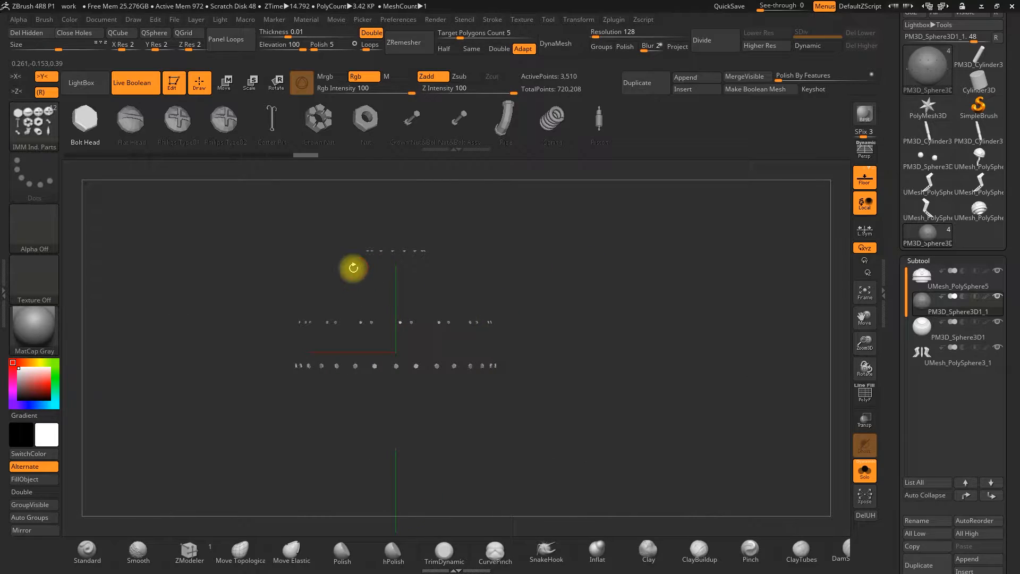
pyautogui.click(35, 35)
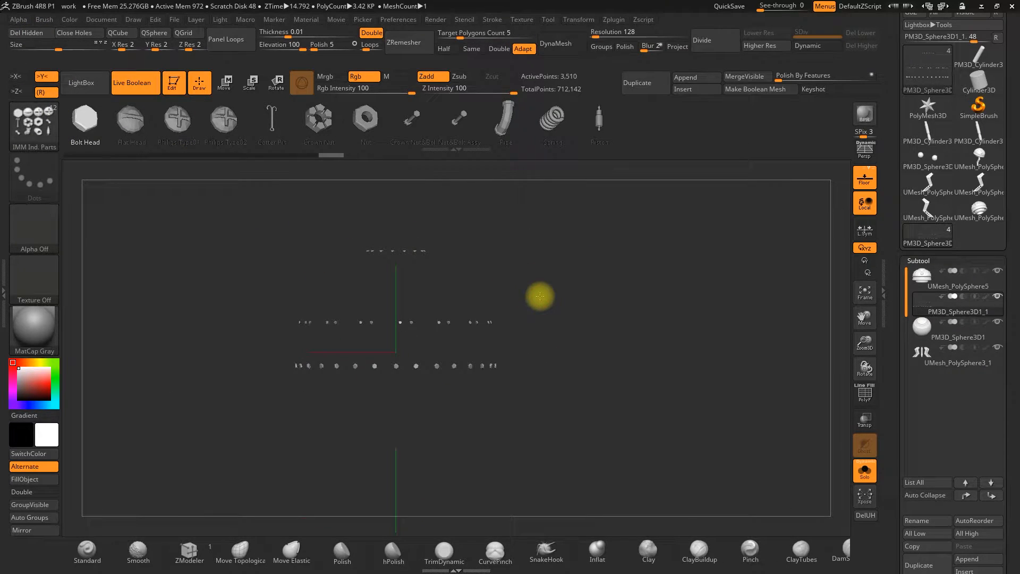
pyautogui.click(865, 470)
# Step: Examine the bolt rings, the legs, and the underside of the robot from several angles
pyautogui.moveTo(672, 324); pyautogui.dragTo(650, 364)
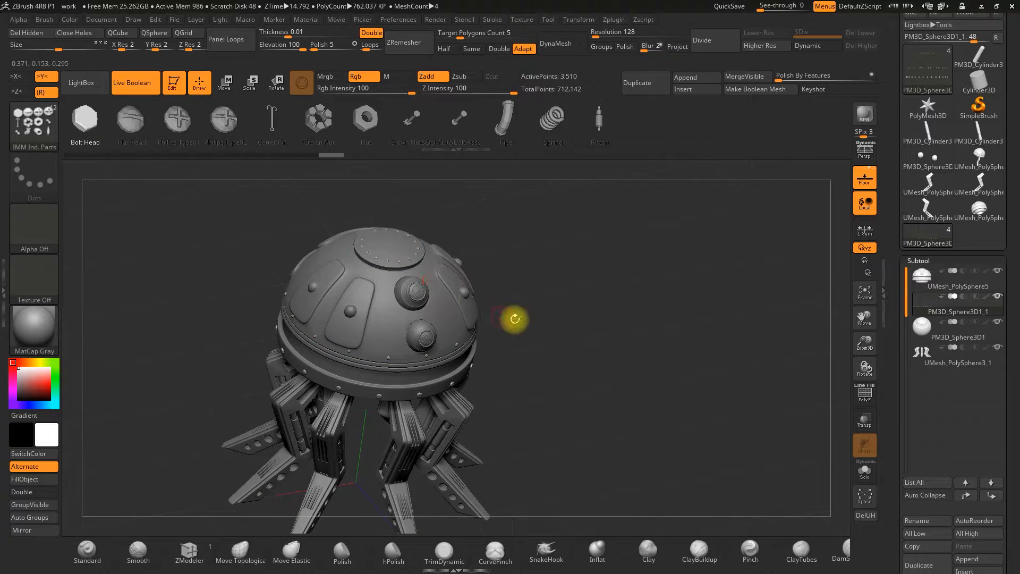
pyautogui.keyDown('shift'); pyautogui.moveTo(485, 310); pyautogui.dragTo(553, 286); pyautogui.keyUp('shift')
pyautogui.keyDown('alt'); pyautogui.moveTo(596, 385); pyautogui.dragTo(623, 299); pyautogui.keyUp('alt')
pyautogui.moveTo(746, 357); pyautogui.dragTo(729, 358)
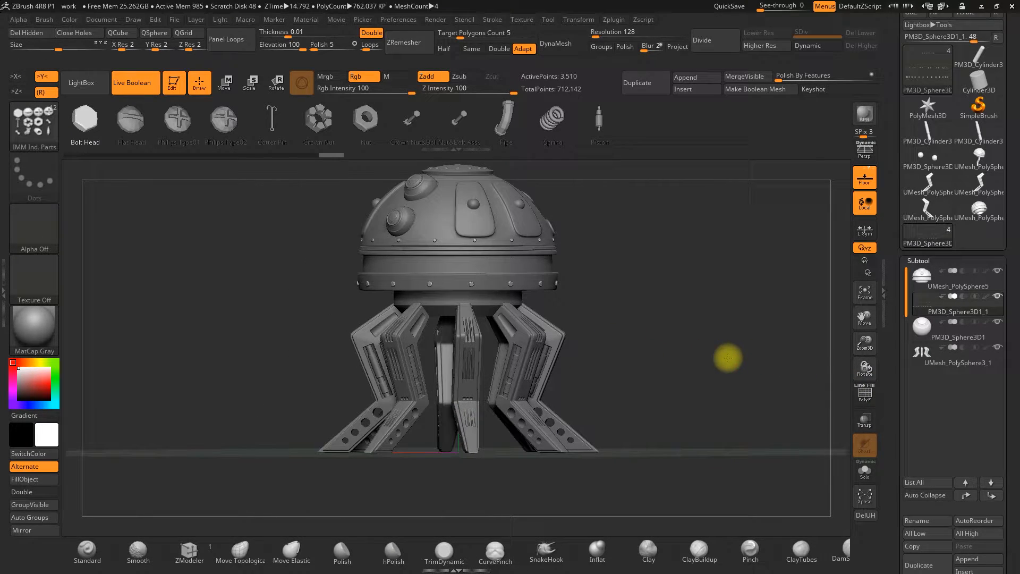
pyautogui.moveTo(865, 349); pyautogui.dragTo(866, 351)
pyautogui.moveTo(759, 347); pyautogui.dragTo(793, 364)
pyautogui.moveTo(866, 351); pyautogui.dragTo(864, 332)
pyautogui.keyDown('shift'); pyautogui.moveTo(633, 356); pyautogui.dragTo(589, 219); pyautogui.keyUp('shift')
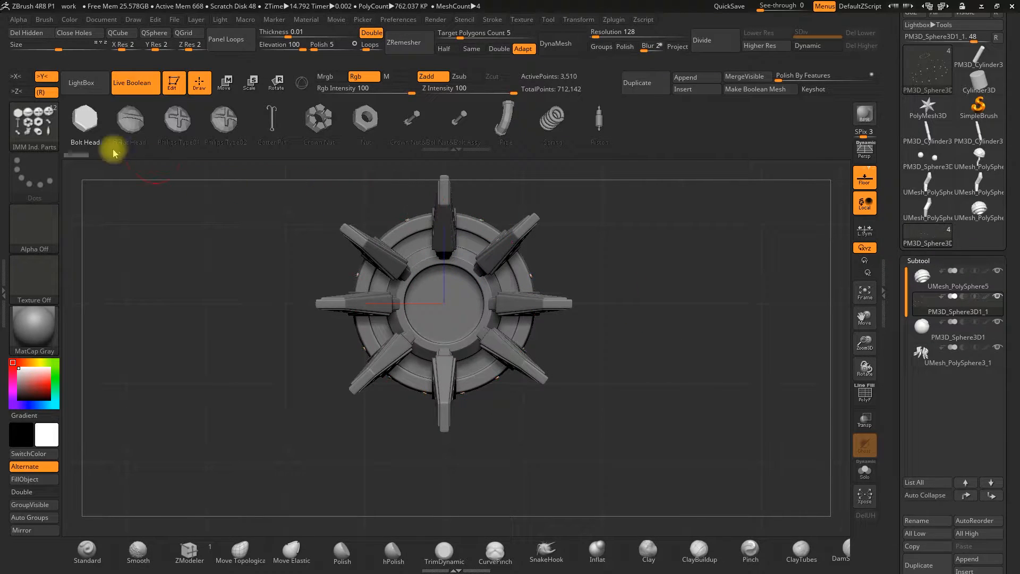
# Step: Choose the InsertCylndrExt brush and turn off symmetry for drawing tubes under the body
pyautogui.click(34, 127)
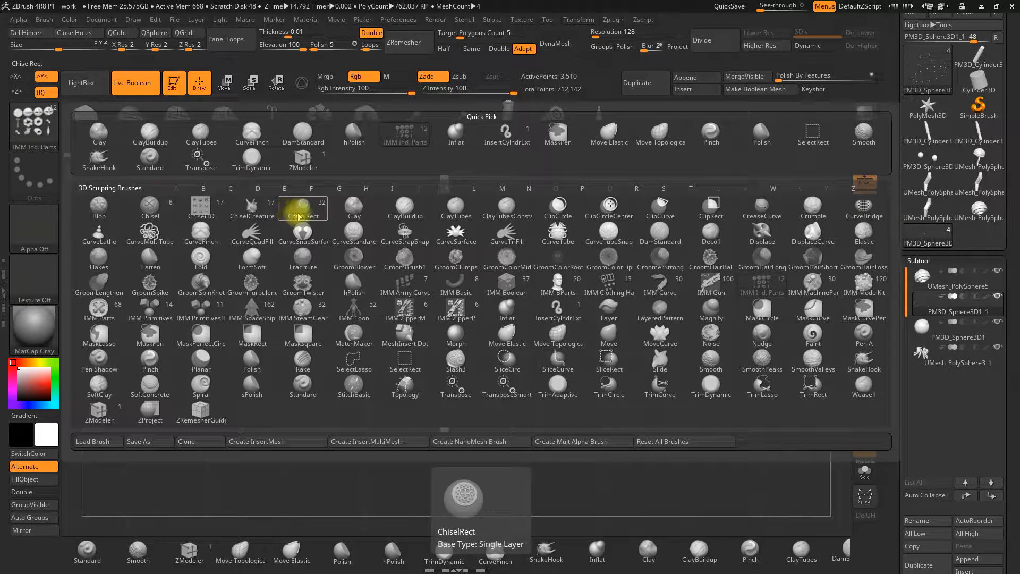
pyautogui.click(394, 190)
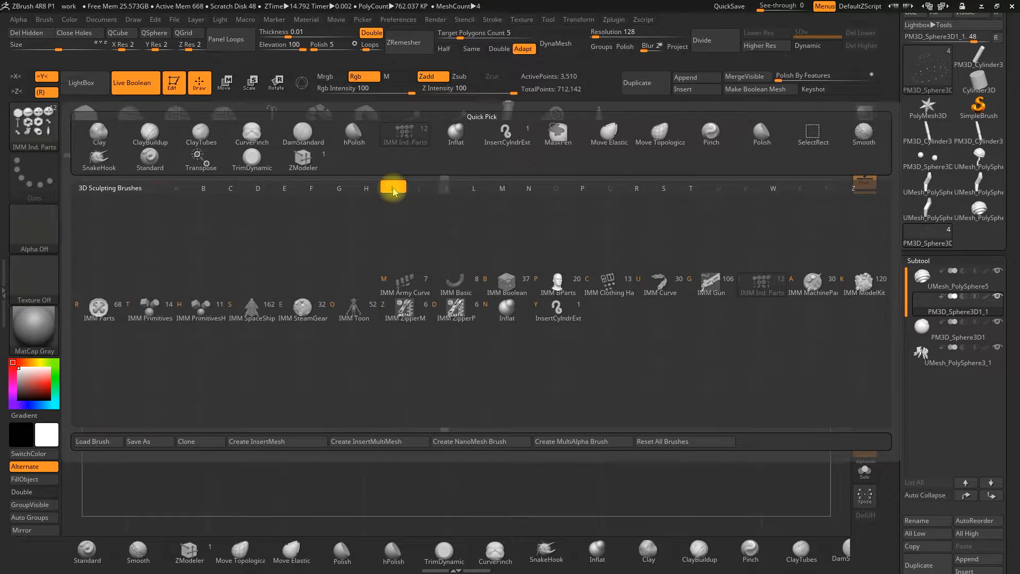
pyautogui.click(559, 312)
pyautogui.moveTo(590, 314)
pyautogui.mouseDown()
pyautogui.moveTo(611, 321)
pyautogui.moveTo(608, 368)
pyautogui.mouseUp()
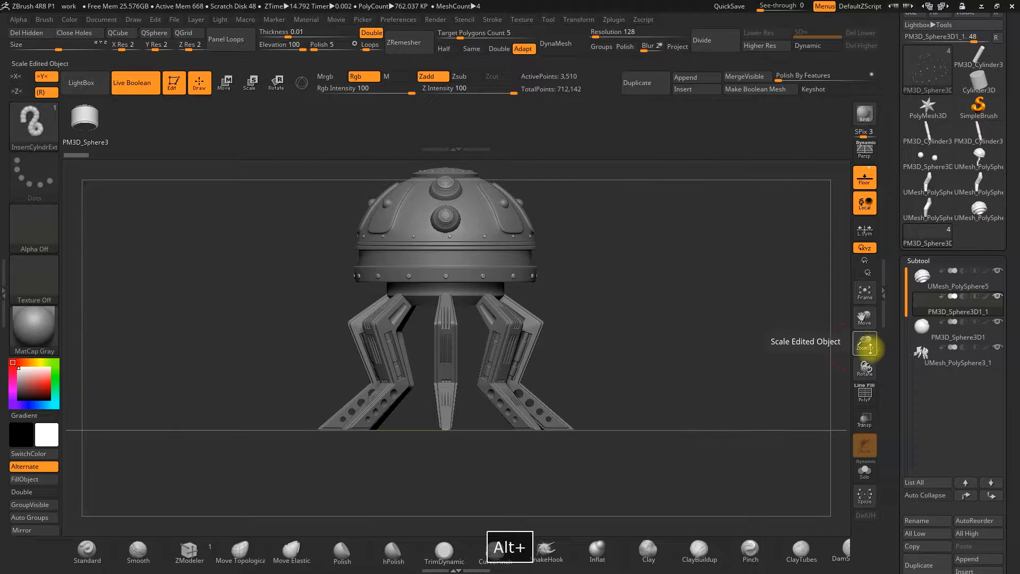
pyautogui.keyDown('alt'); pyautogui.moveTo(866, 344); pyautogui.dragTo(813, 378); pyautogui.keyUp('alt')
pyautogui.moveTo(699, 353); pyautogui.dragTo(707, 270)
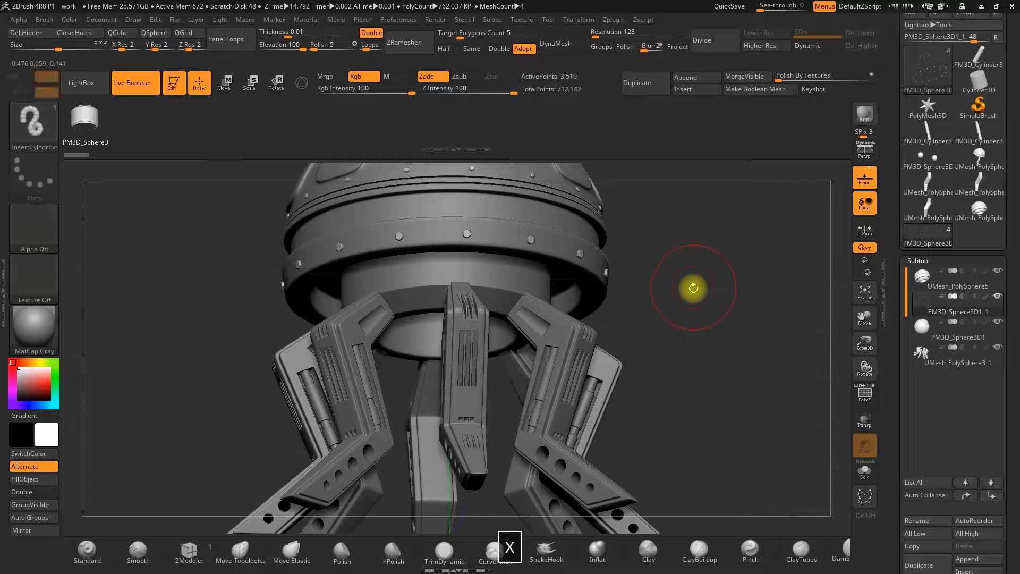
# Step: Try to draw a thick segmented tube between two legs, from the body's outer rim to the underside's center
pyautogui.moveTo(685, 360); pyautogui.dragTo(690, 310)
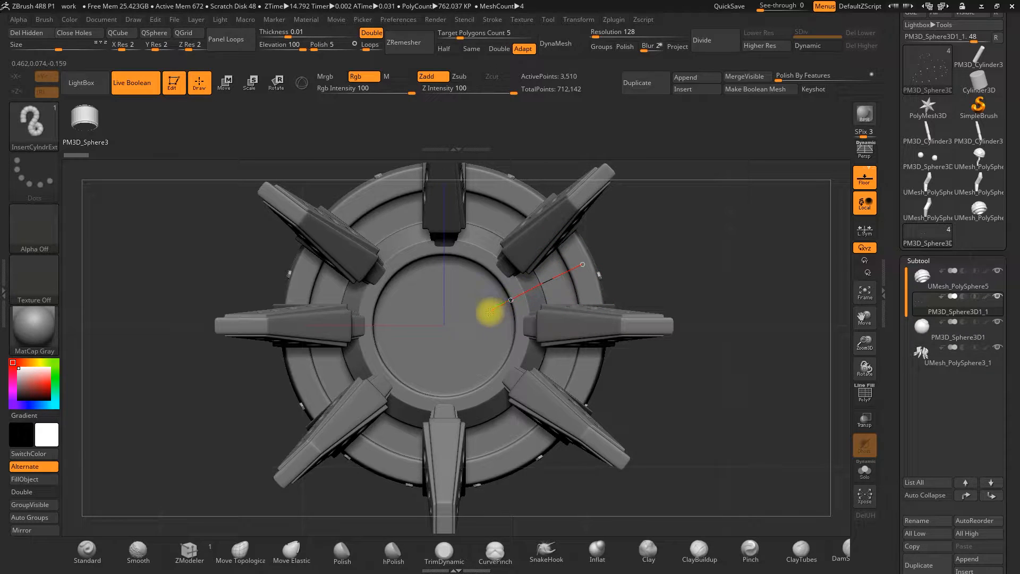
pyautogui.click(448, 329)
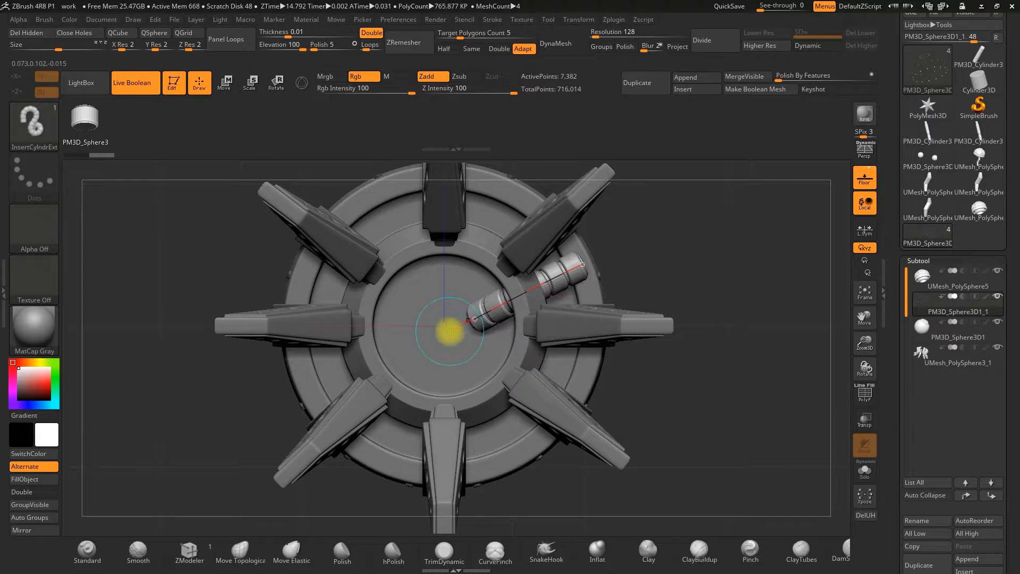
pyautogui.moveTo(696, 254); pyautogui.dragTo(592, 297)
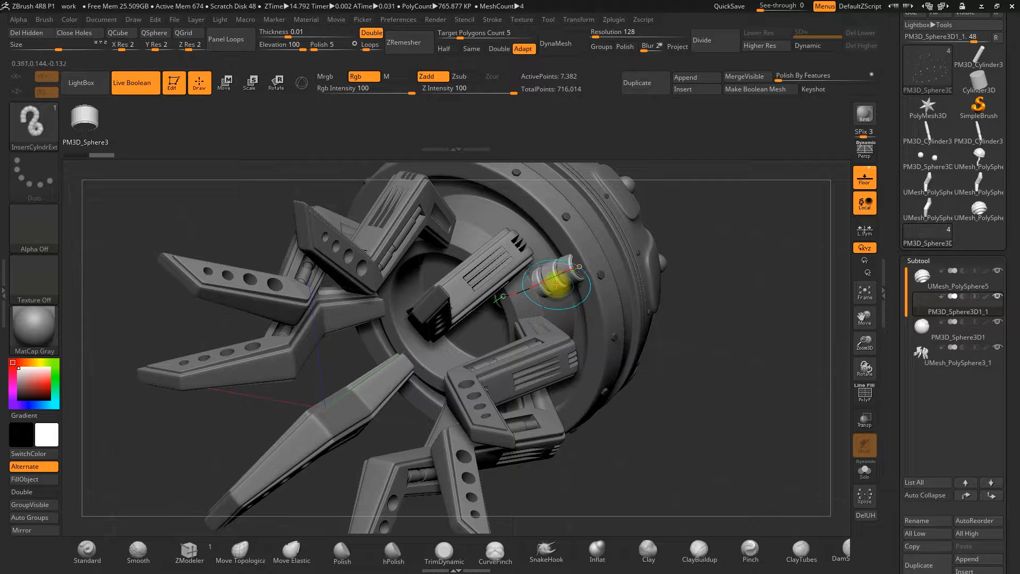
pyautogui.moveTo(696, 374); pyautogui.dragTo(713, 346)
pyautogui.hotkey('ctrl', 'z')
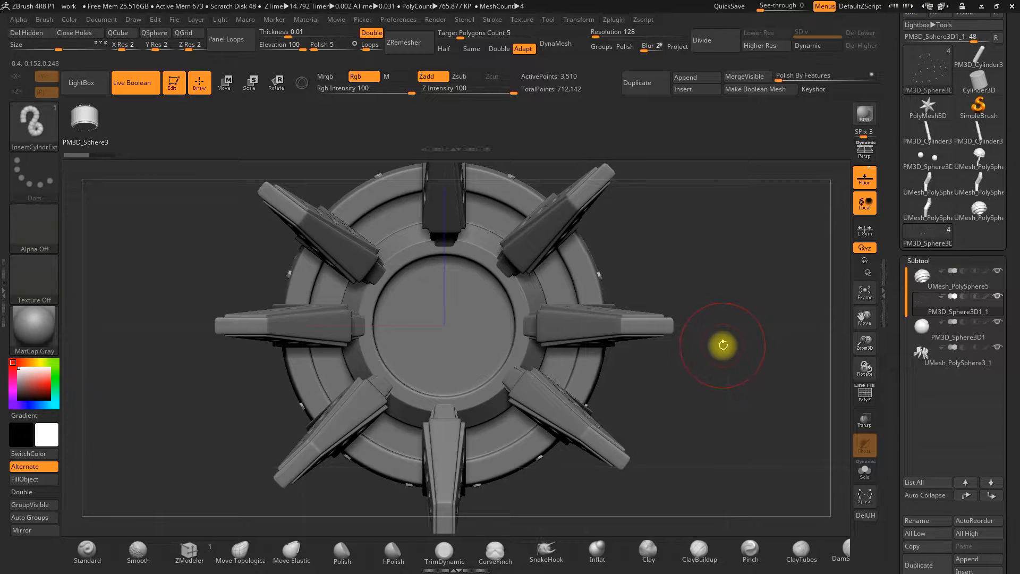
# Step: Try a thinner segmented tube along the same path between the legs, using a smaller brush size
pyautogui.press('space')
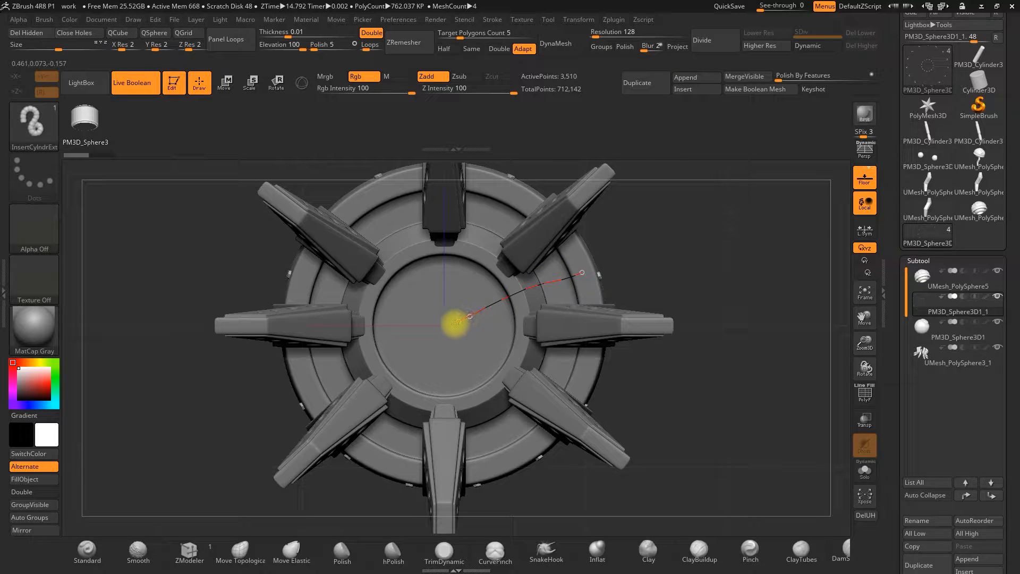
pyautogui.moveTo(446, 326); pyautogui.dragTo(446, 326)
pyautogui.moveTo(707, 272)
pyautogui.mouseDown()
pyautogui.moveTo(713, 301)
pyautogui.moveTo(702, 291)
pyautogui.moveTo(650, 297)
pyautogui.mouseUp()
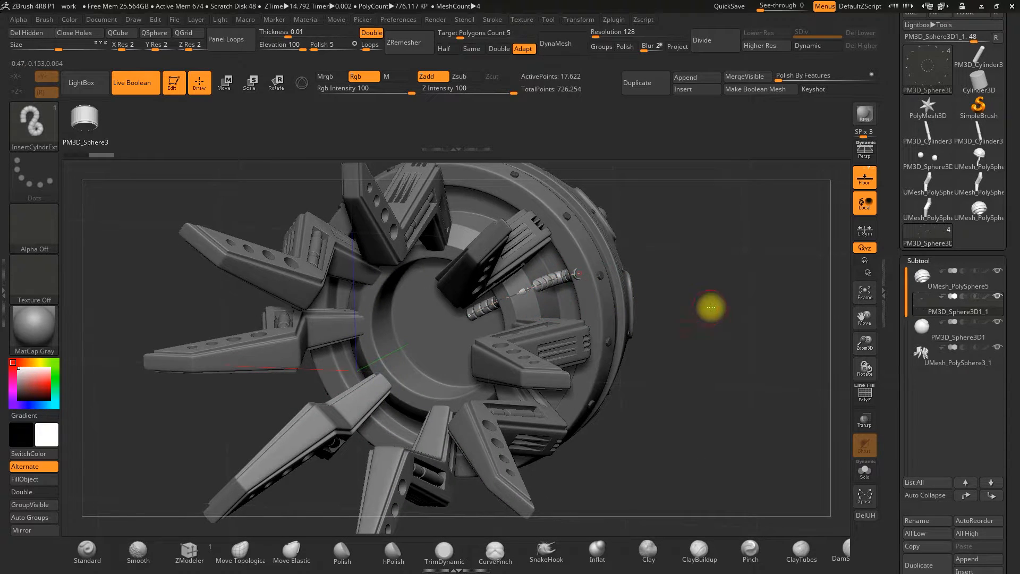
pyautogui.hotkey('ctrl', 'z')
pyautogui.hotkey('ctrl', 'z')
# Step: Increase the brush size slightly and draw a curved segmented tube between two legs, from the outer rim toward the underside's center
pyautogui.press('space')
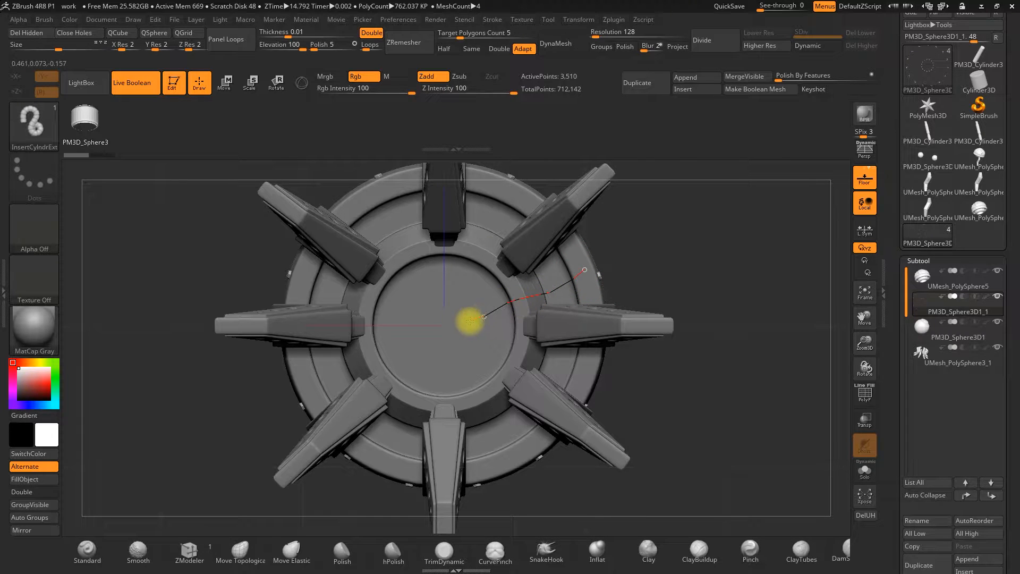
pyautogui.moveTo(453, 325); pyautogui.dragTo(455, 326)
pyautogui.moveTo(713, 287)
pyautogui.mouseDown()
pyautogui.moveTo(693, 346)
pyautogui.moveTo(733, 374)
pyautogui.moveTo(708, 344)
pyautogui.moveTo(708, 273)
pyautogui.moveTo(709, 282)
pyautogui.mouseUp()
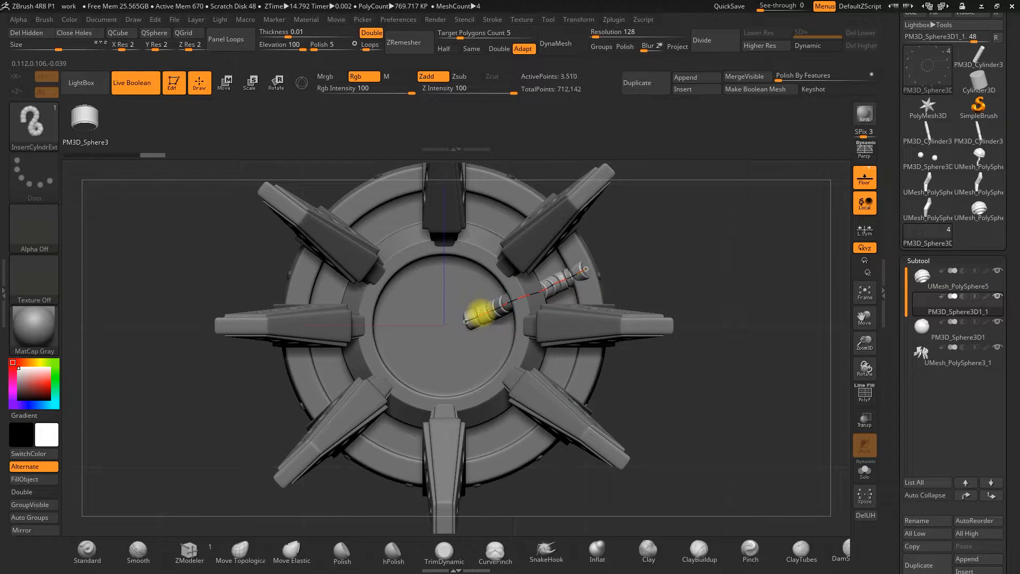
pyautogui.moveTo(661, 280); pyautogui.dragTo(692, 378)
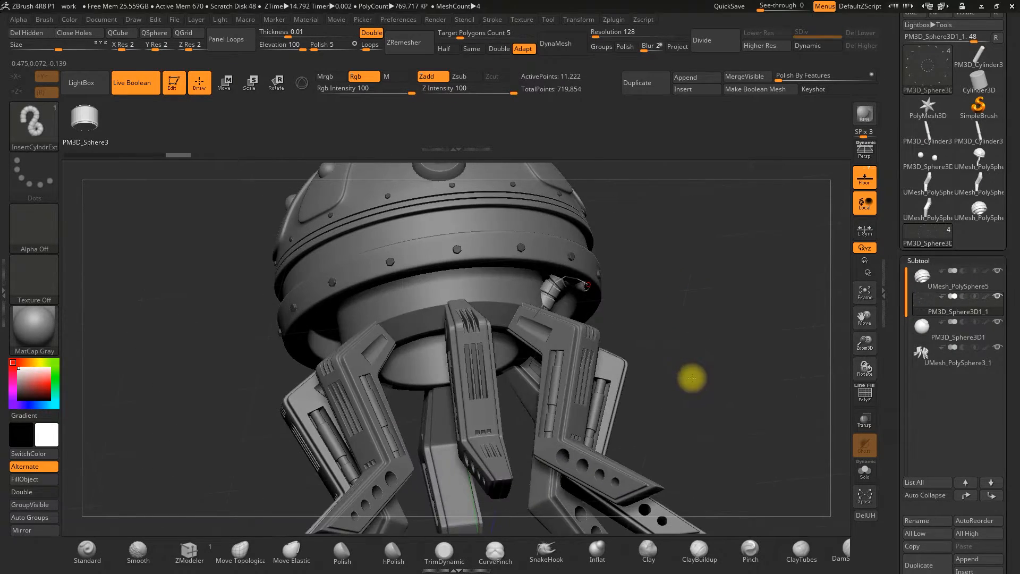
# Step: Stretch the segmented tube's curve across the body's underside, from the outer groove to near the center between two legs
pyautogui.moveTo(564, 280); pyautogui.dragTo(579, 294)
pyautogui.moveTo(652, 293); pyautogui.dragTo(598, 240)
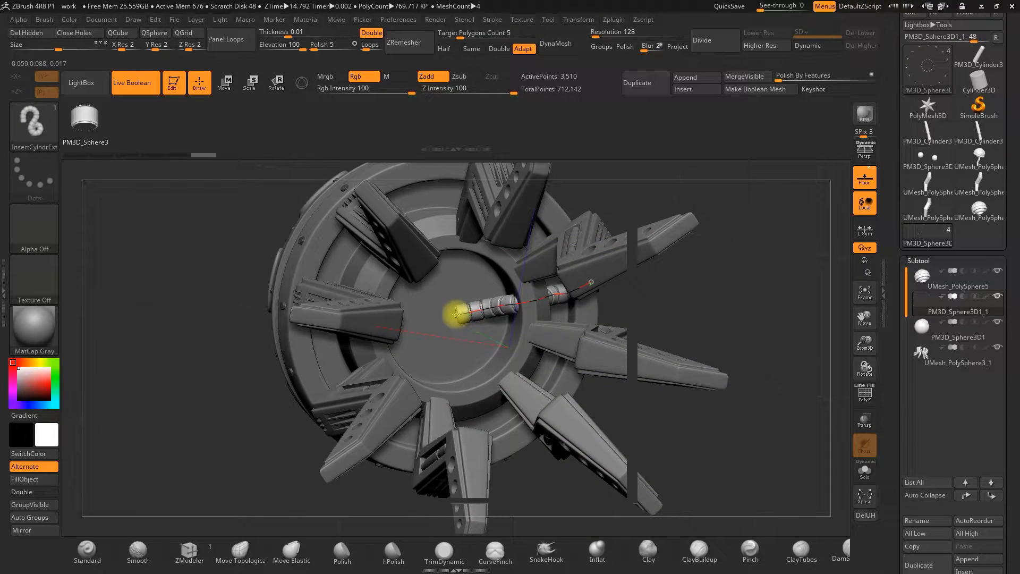
pyautogui.moveTo(711, 234); pyautogui.dragTo(743, 251)
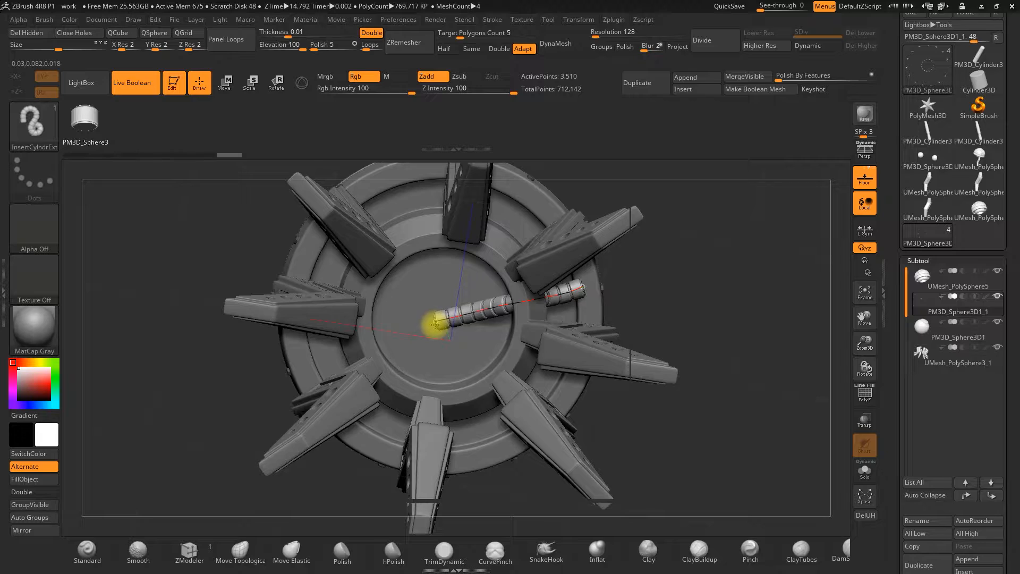
pyautogui.moveTo(715, 334); pyautogui.dragTo(696, 322)
pyautogui.moveTo(727, 303); pyautogui.dragTo(512, 304)
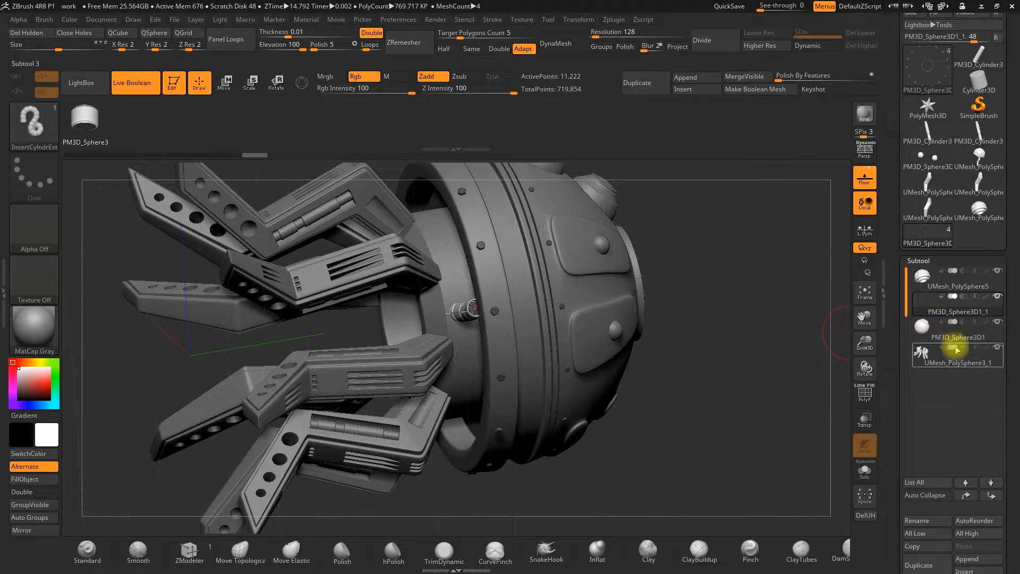
# Step: Hide the legs subtool and bend the tube over the underside's inner ring toward the outer groove
pyautogui.click(998, 347)
pyautogui.moveTo(734, 353); pyautogui.dragTo(731, 392)
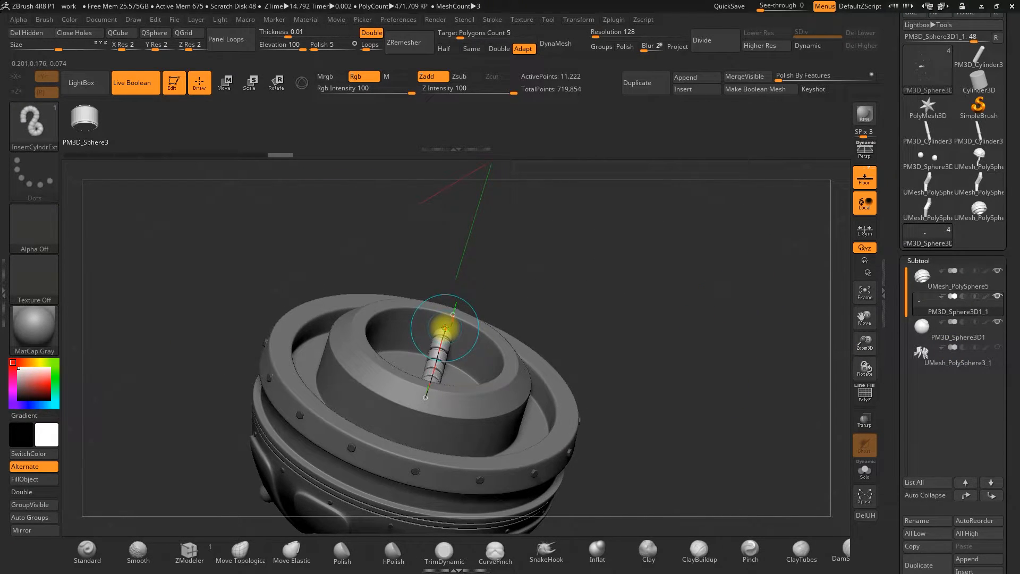
pyautogui.moveTo(585, 296); pyautogui.dragTo(603, 298)
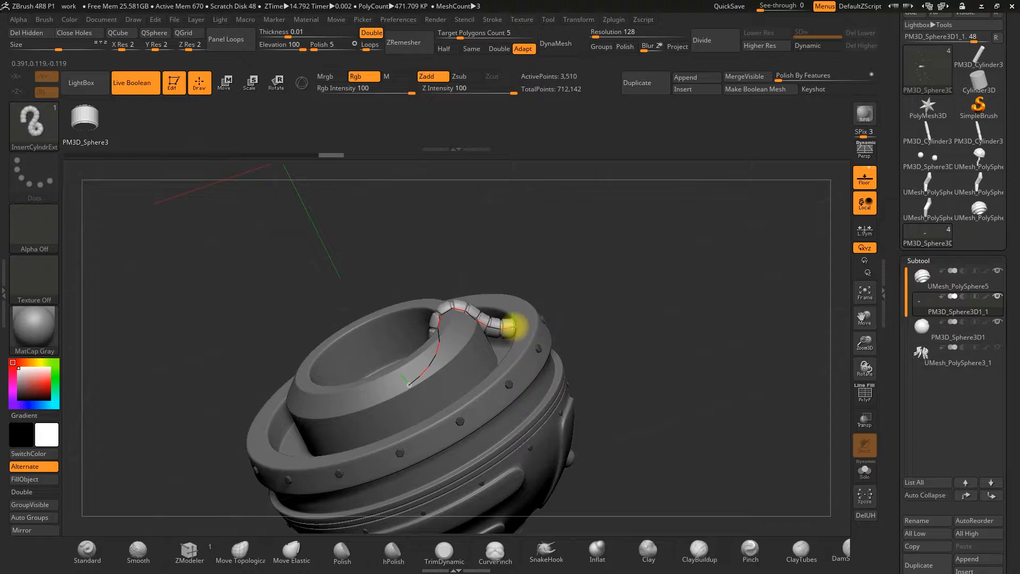
pyautogui.moveTo(649, 292); pyautogui.dragTo(707, 453)
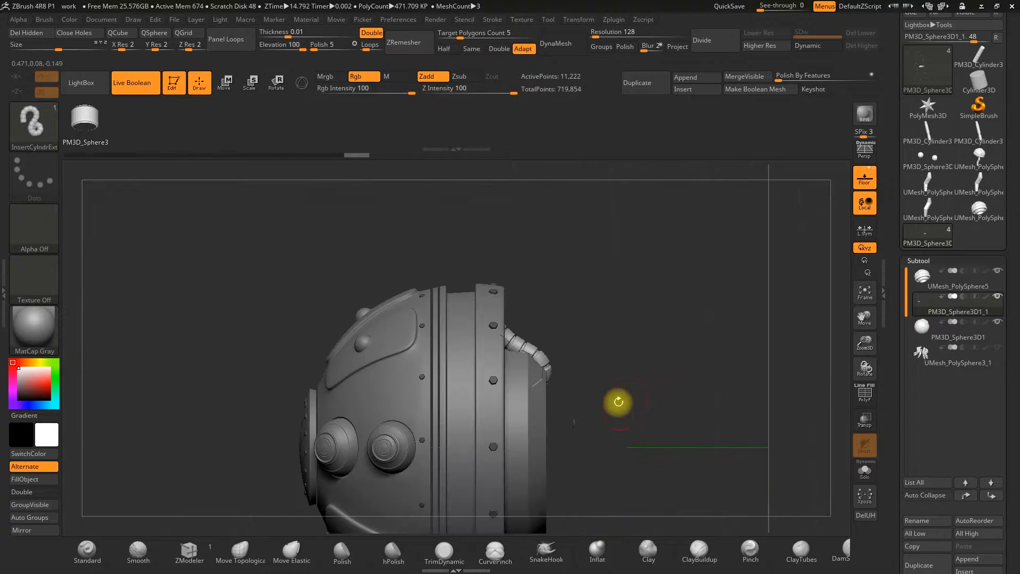
# Step: Round out the tube's arch over the inner ring and sink its outer end into the groove behind the rim
pyautogui.moveTo(551, 378); pyautogui.dragTo(516, 402)
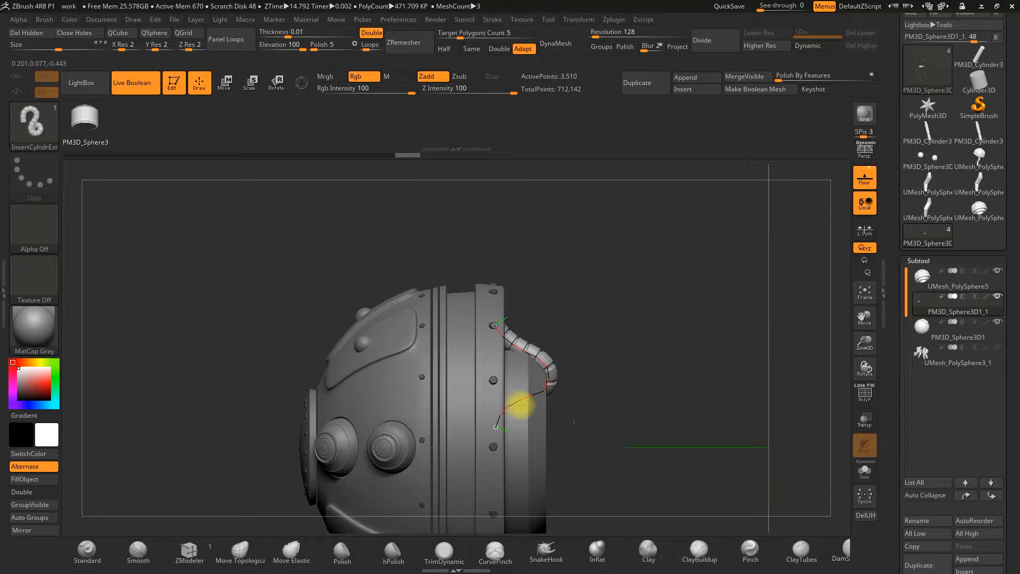
pyautogui.moveTo(641, 369)
pyautogui.mouseDown()
pyautogui.moveTo(597, 378)
pyautogui.moveTo(608, 360)
pyautogui.moveTo(618, 395)
pyautogui.moveTo(612, 367)
pyautogui.mouseUp()
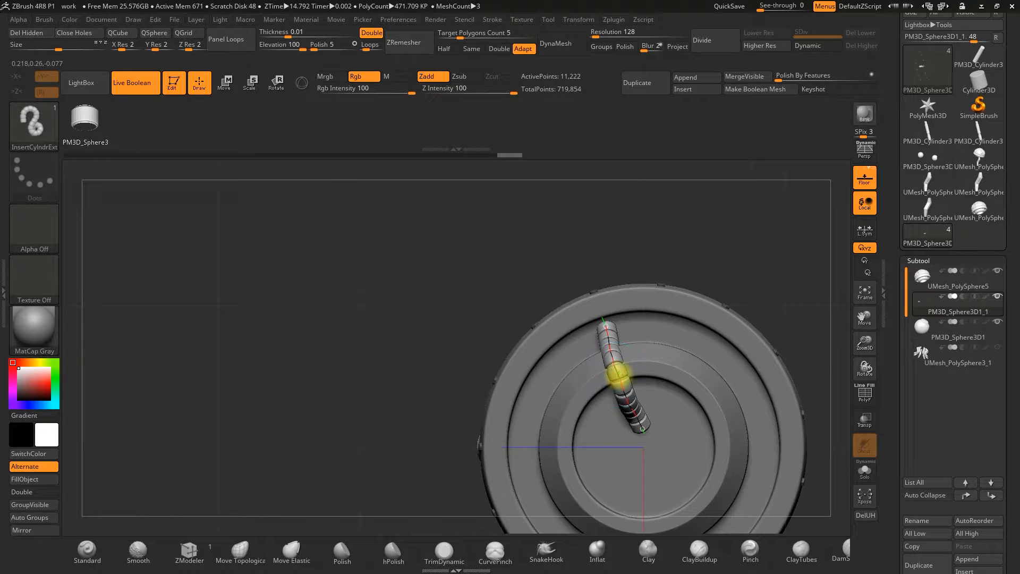
pyautogui.moveTo(496, 324)
pyautogui.mouseDown()
pyautogui.moveTo(474, 356)
pyautogui.moveTo(497, 318)
pyautogui.mouseUp()
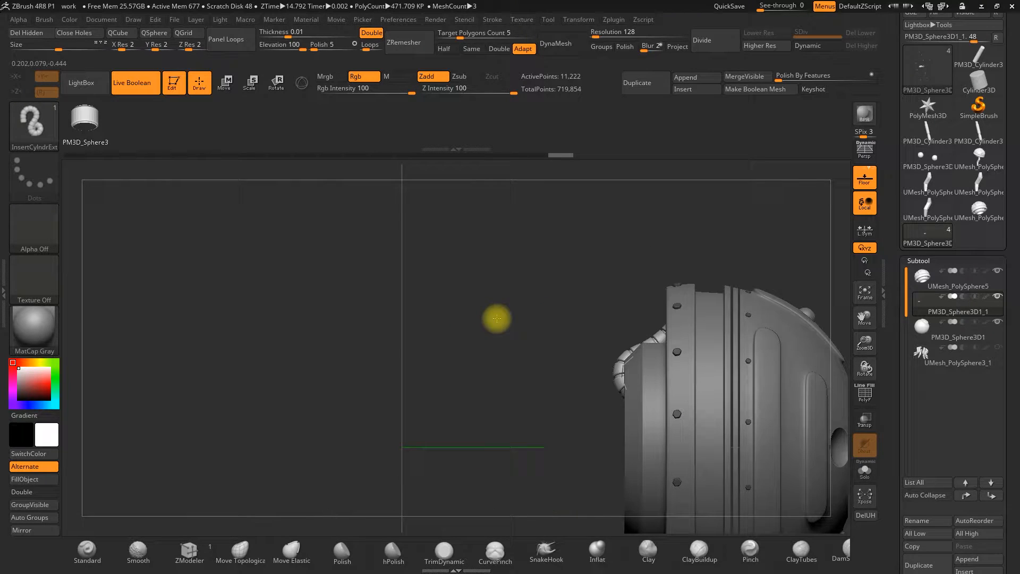
pyautogui.moveTo(570, 326); pyautogui.dragTo(569, 353)
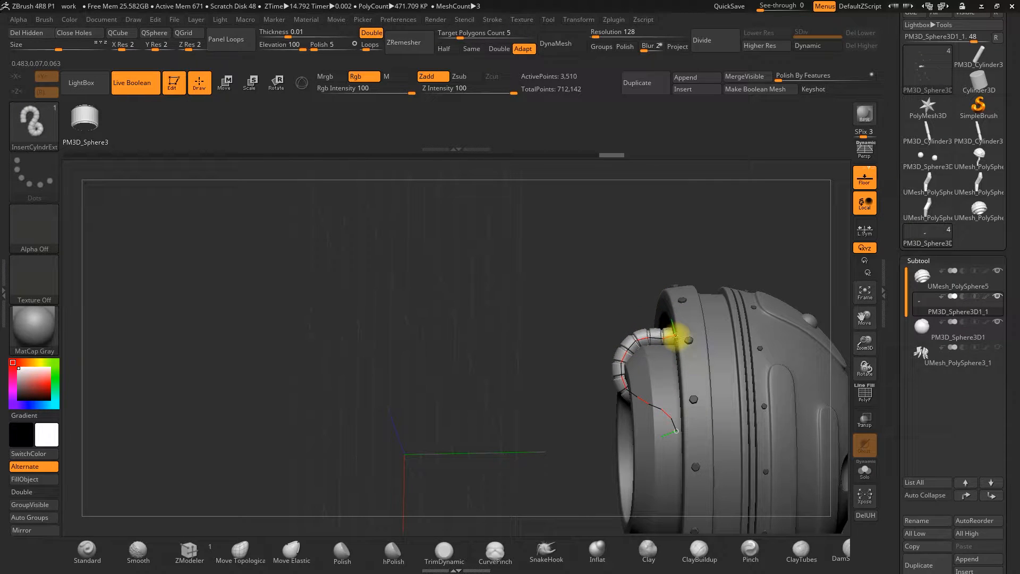
pyautogui.moveTo(676, 340); pyautogui.dragTo(613, 352)
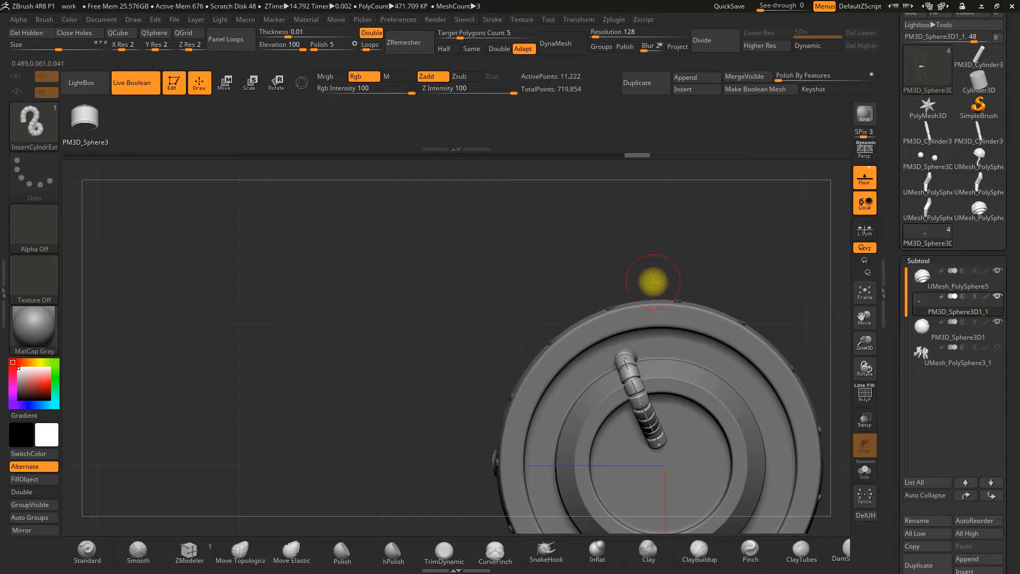
# Step: Fine-tune both tube ends so they sit in the outer groove and the central recess of the underside
pyautogui.moveTo(654, 281); pyautogui.dragTo(654, 314)
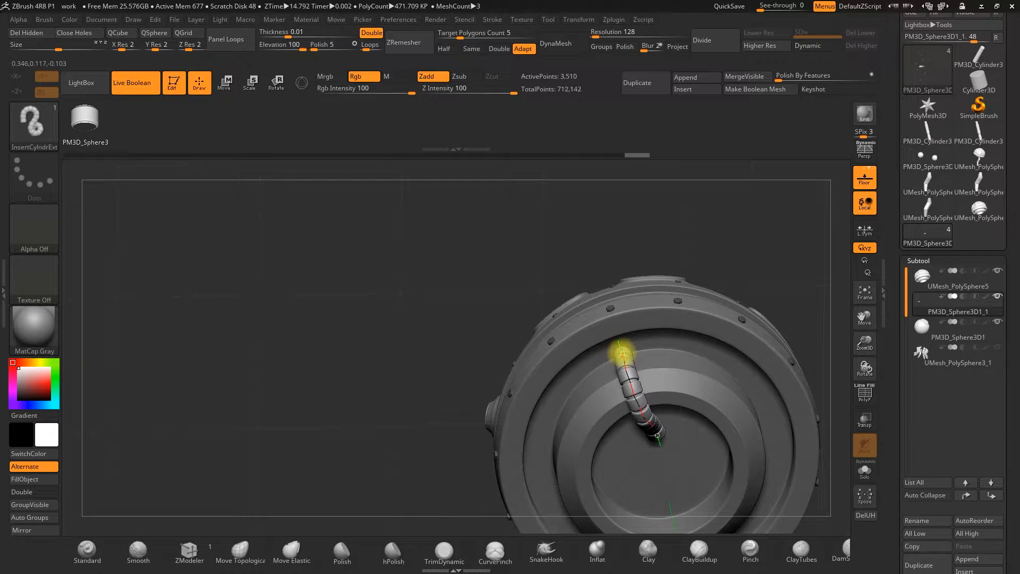
pyautogui.moveTo(463, 326); pyautogui.dragTo(543, 346)
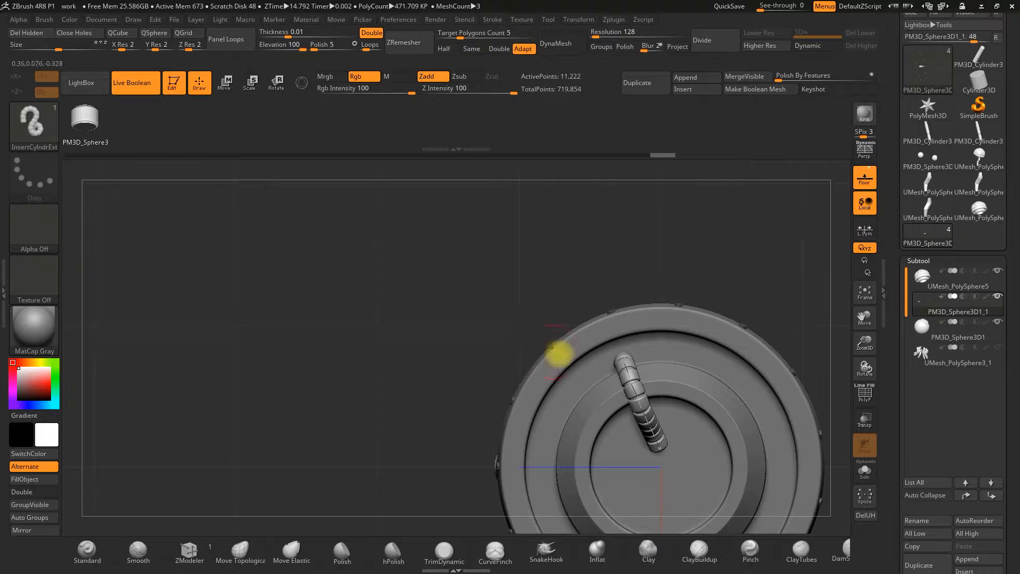
pyautogui.moveTo(691, 295); pyautogui.dragTo(686, 425)
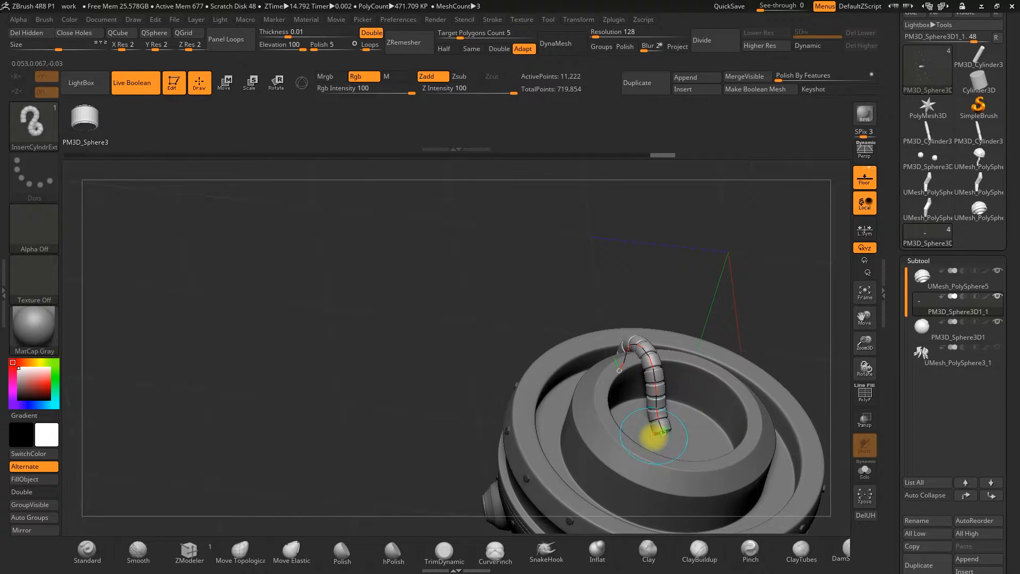
pyautogui.moveTo(738, 322); pyautogui.dragTo(290, 337)
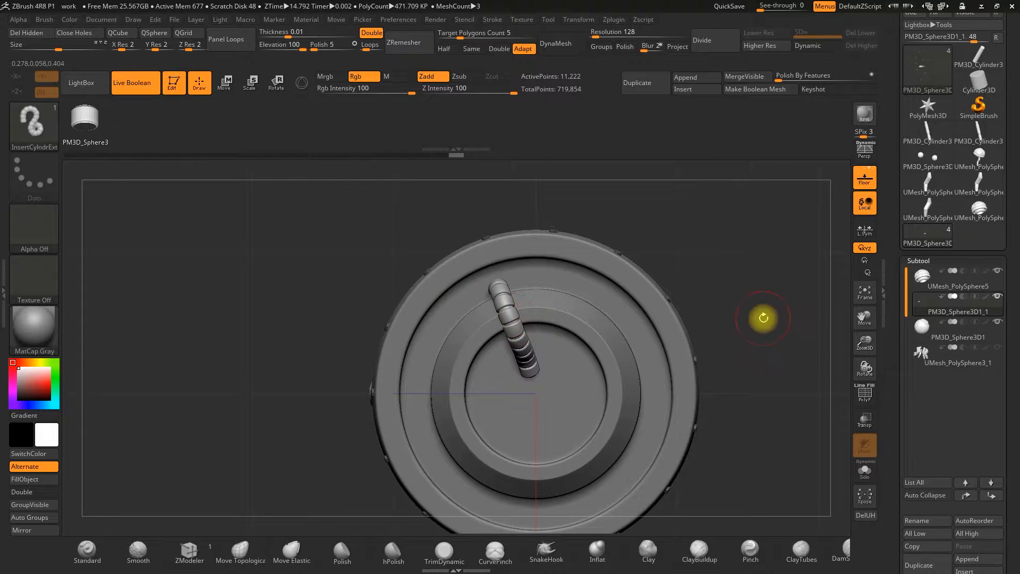
# Step: Show the legs again and set a horizontal rotation transpose line starting at the center of the body's underside
pyautogui.click(998, 347)
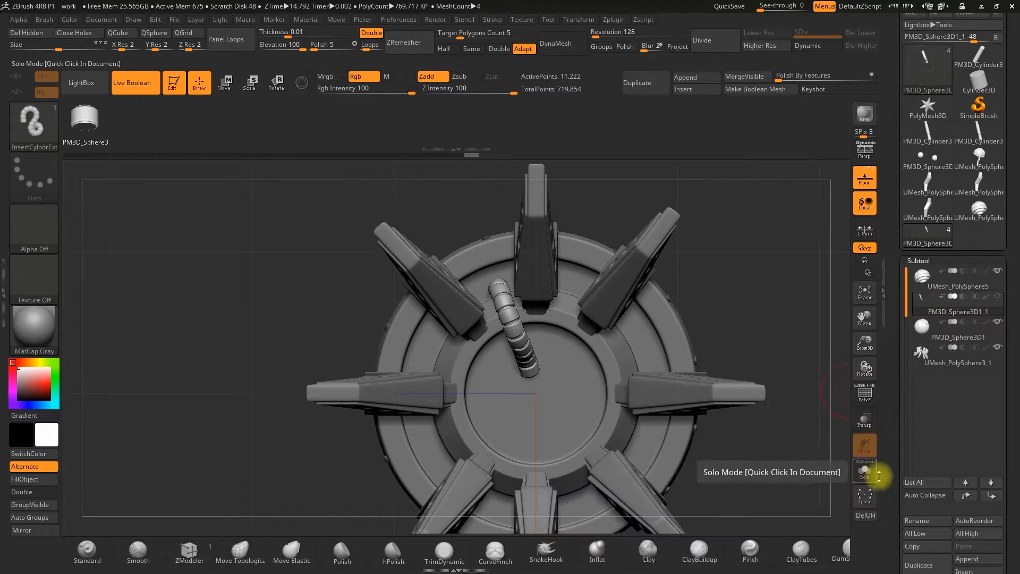
pyautogui.scroll(-2, 895, 481)
pyautogui.click(226, 83)
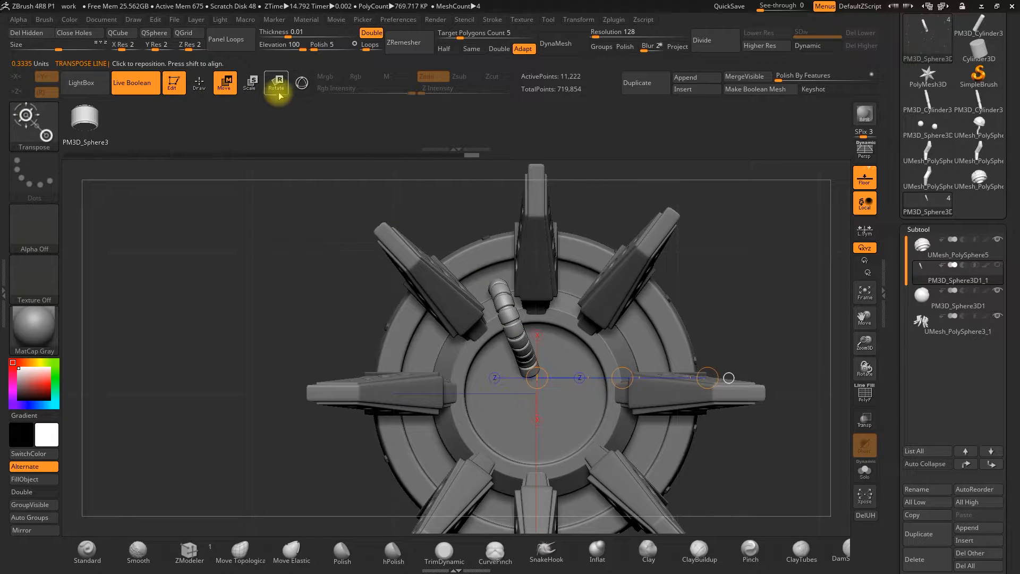
pyautogui.moveTo(582, 333); pyautogui.dragTo(576, 353)
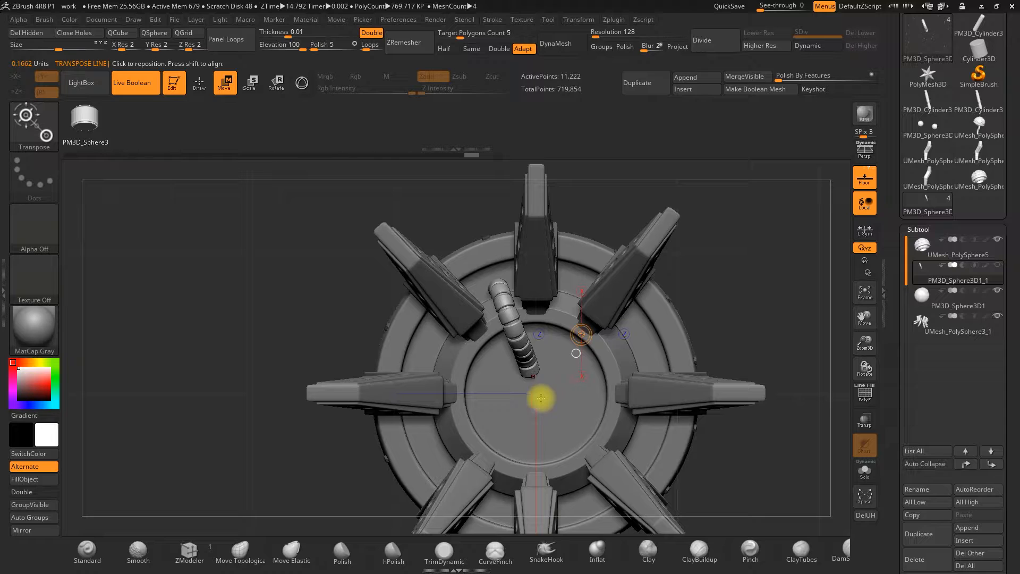
pyautogui.moveTo(535, 394); pyautogui.dragTo(660, 394)
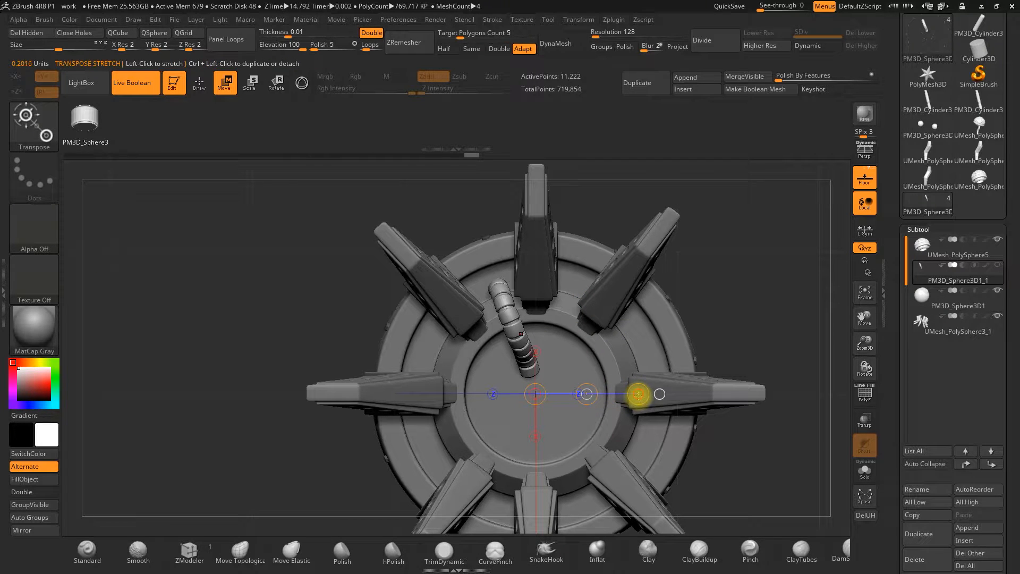
pyautogui.click(277, 85)
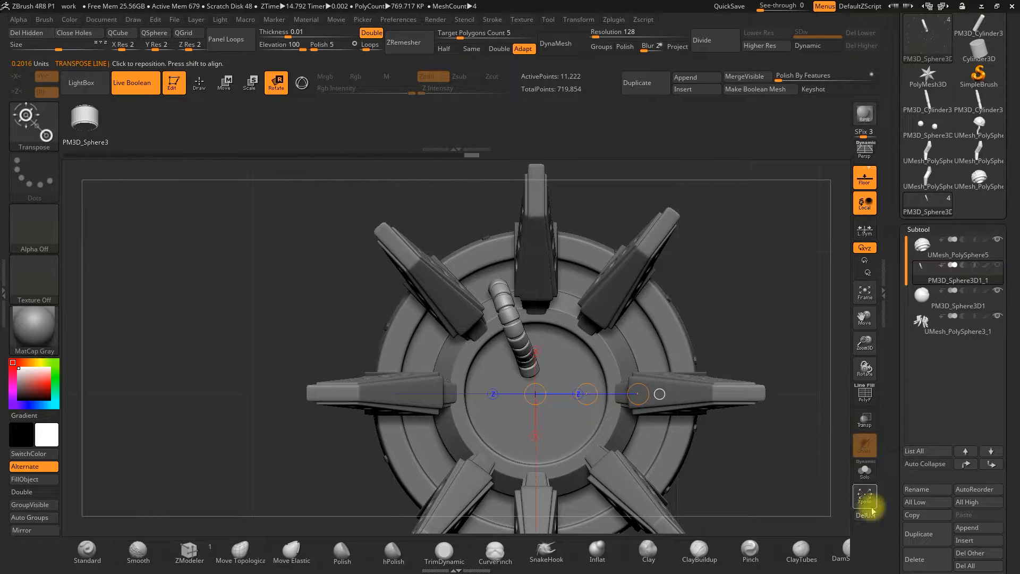
# Step: Duplicate the tube subtool, rotate the copy around the body's center into the next leg gap, and show the original tube
pyautogui.click(919, 534)
pyautogui.moveTo(640, 394); pyautogui.dragTo(628, 294)
pyautogui.click(985, 279)
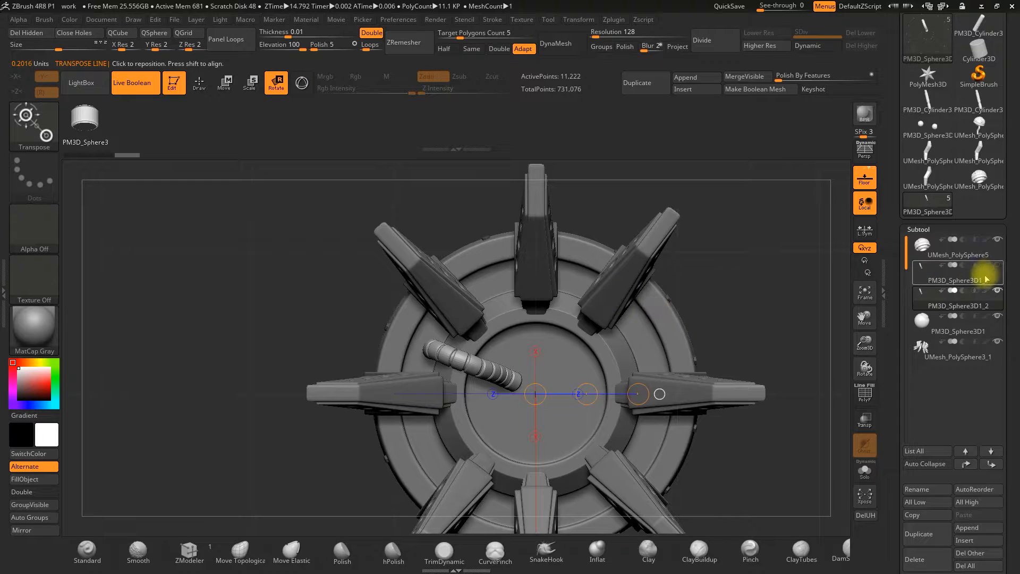
pyautogui.moveTo(1001, 268)
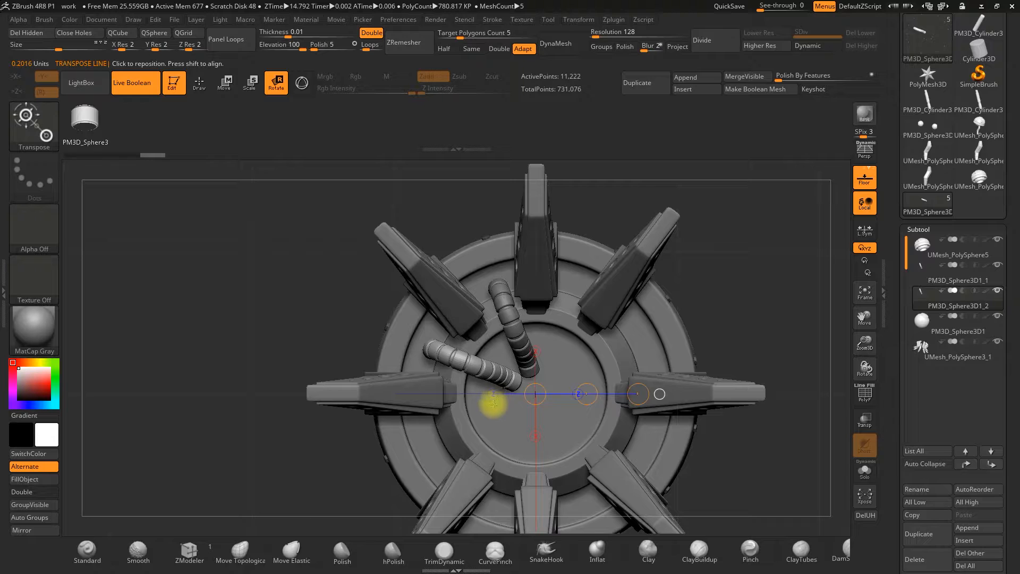
# Step: Create three more tube copies, each duplicated from the last and rotated around the body's center into the next leg gap
pyautogui.click(928, 532)
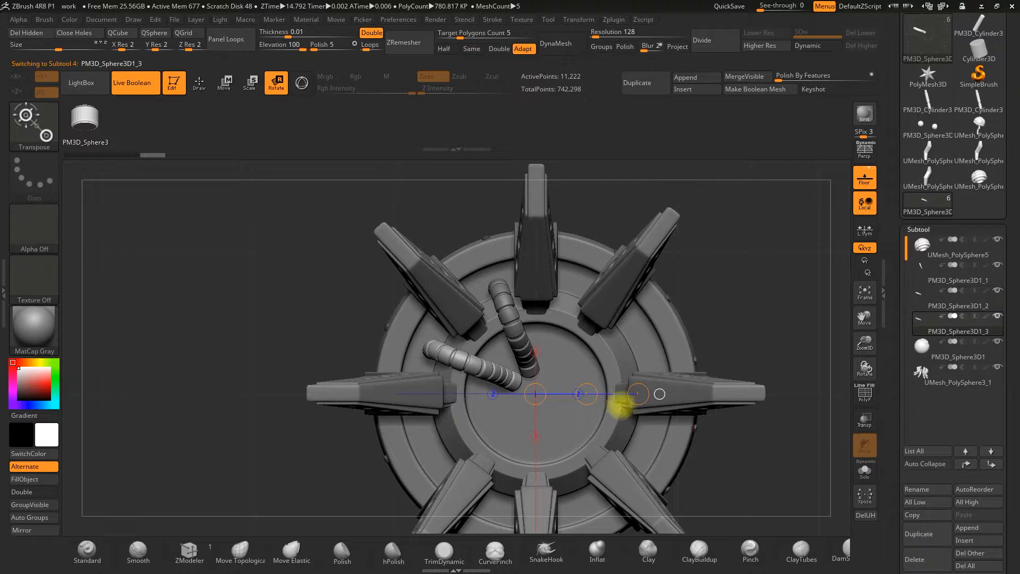
pyautogui.moveTo(638, 398); pyautogui.dragTo(618, 299)
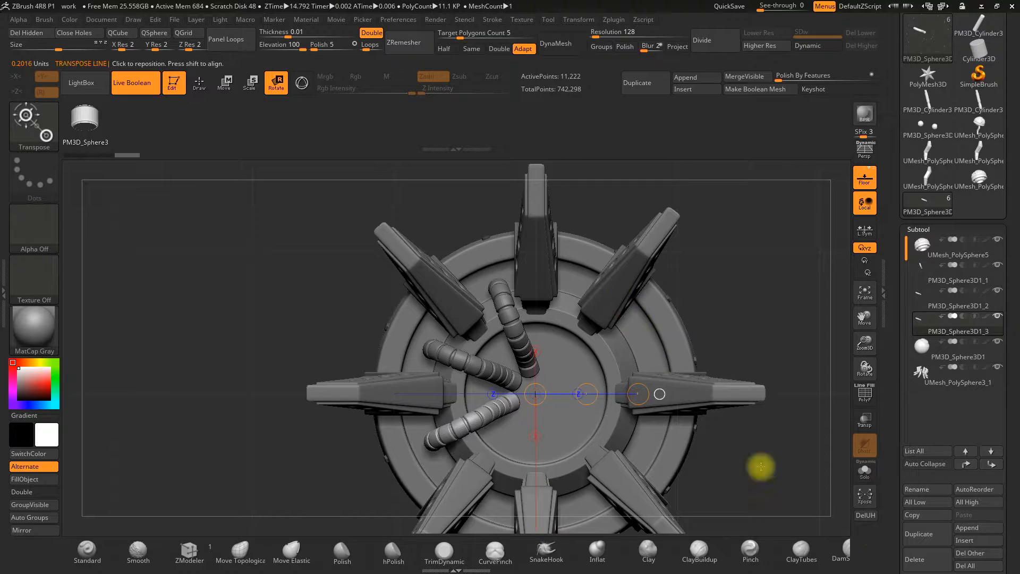
pyautogui.click(915, 533)
pyautogui.moveTo(639, 394); pyautogui.dragTo(646, 267)
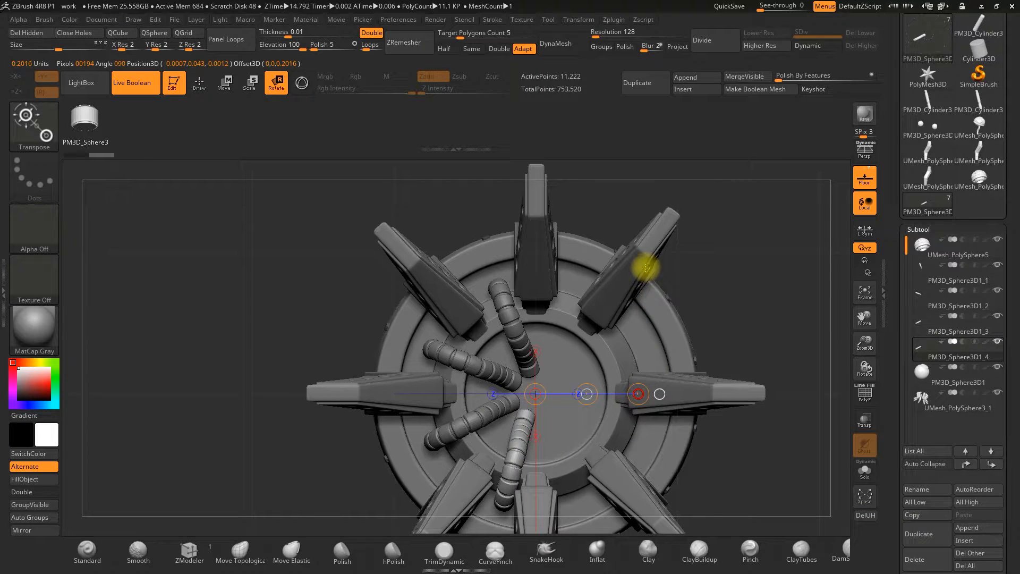
pyautogui.click(919, 533)
pyautogui.moveTo(637, 394); pyautogui.dragTo(619, 324)
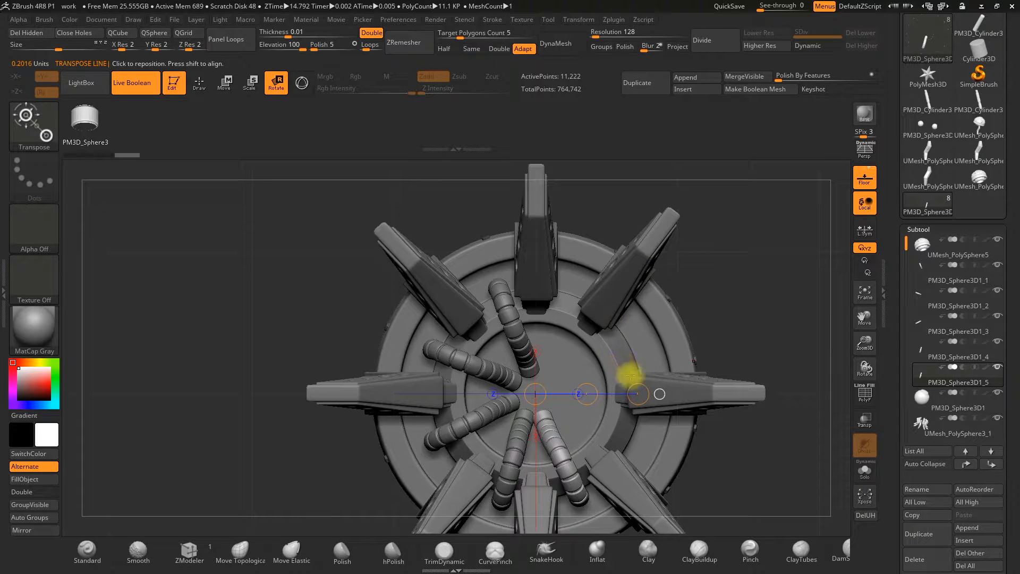
# Step: Complete the ring with three final tube duplicates, rotating each around the body's center until all eight leg gaps are filled
pyautogui.click(919, 536)
pyautogui.moveTo(637, 394); pyautogui.dragTo(658, 281)
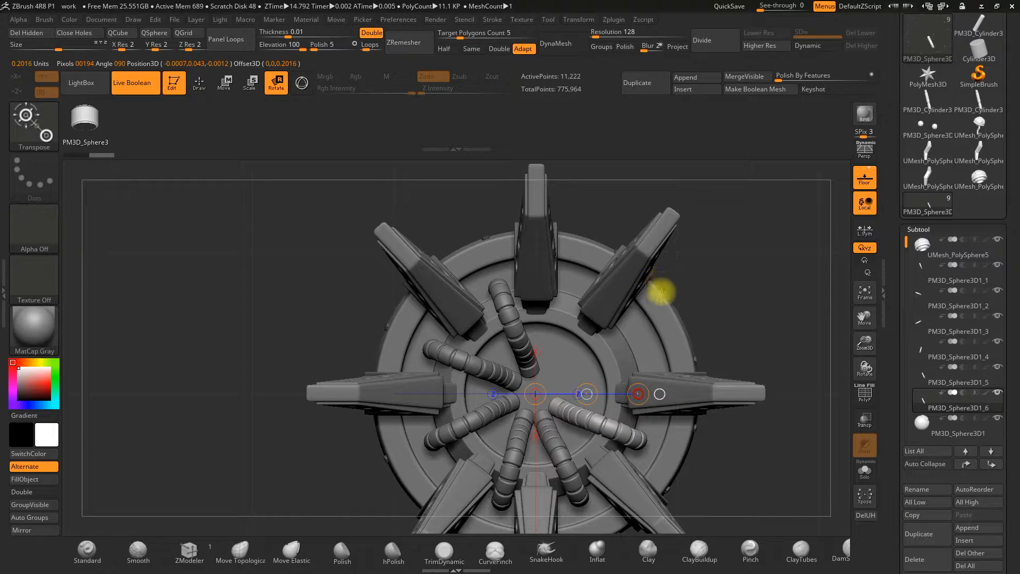
pyautogui.click(919, 535)
pyautogui.moveTo(639, 394); pyautogui.dragTo(636, 276)
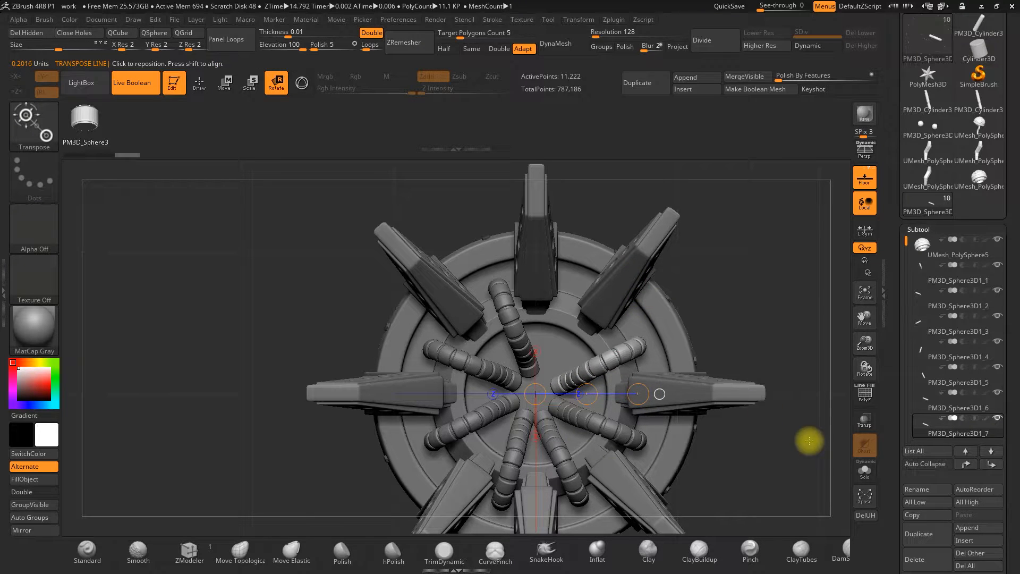
pyautogui.moveTo(641, 392); pyautogui.dragTo(640, 393)
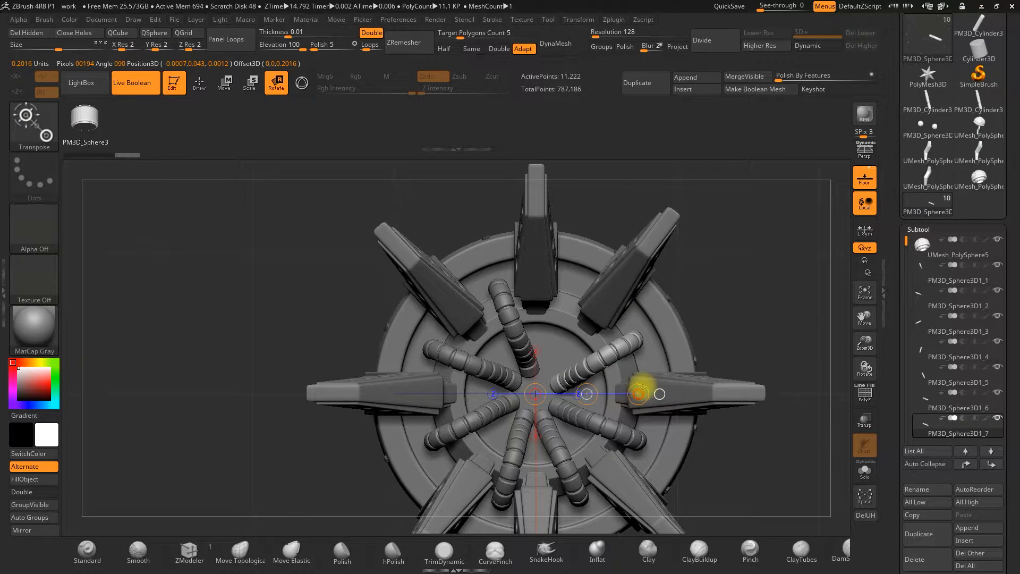
pyautogui.click(919, 535)
pyautogui.moveTo(638, 394); pyautogui.dragTo(601, 334)
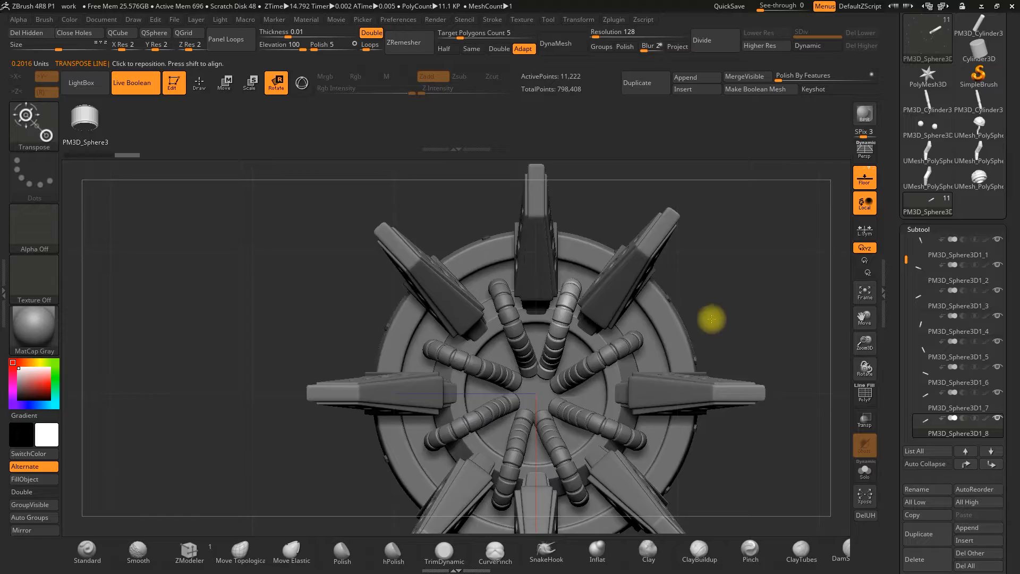
# Step: Return to Draw mode and save the ZBrush project under the name work, replacing the existing file
pyautogui.keyDown('shift'); pyautogui.moveTo(713, 318); pyautogui.dragTo(724, 422); pyautogui.keyUp('shift')
pyautogui.keyDown('alt'); pyautogui.moveTo(778, 439); pyautogui.dragTo(697, 346); pyautogui.keyUp('alt')
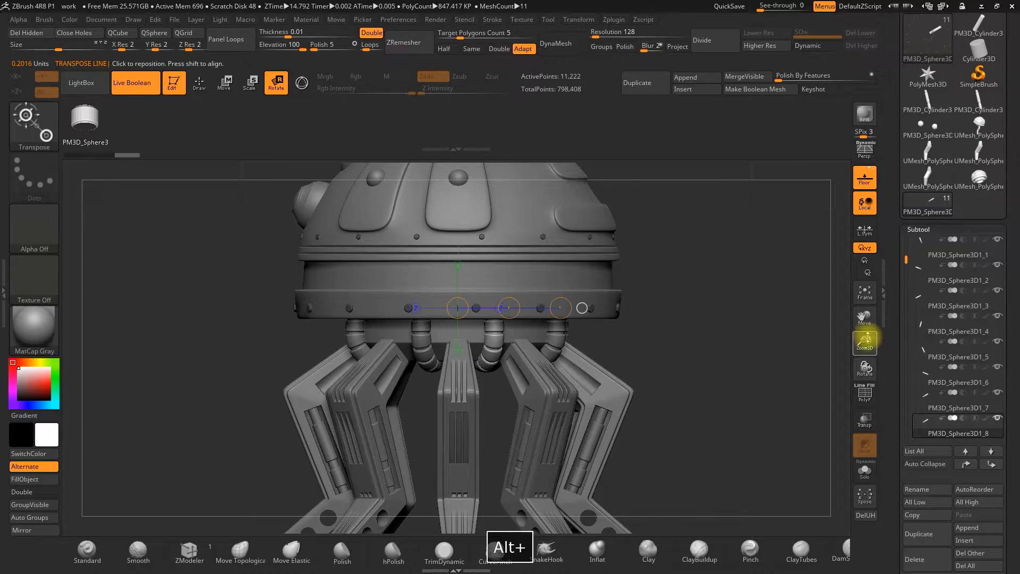
pyautogui.moveTo(865, 339); pyautogui.dragTo(843, 318)
pyautogui.moveTo(706, 310); pyautogui.dragTo(718, 474)
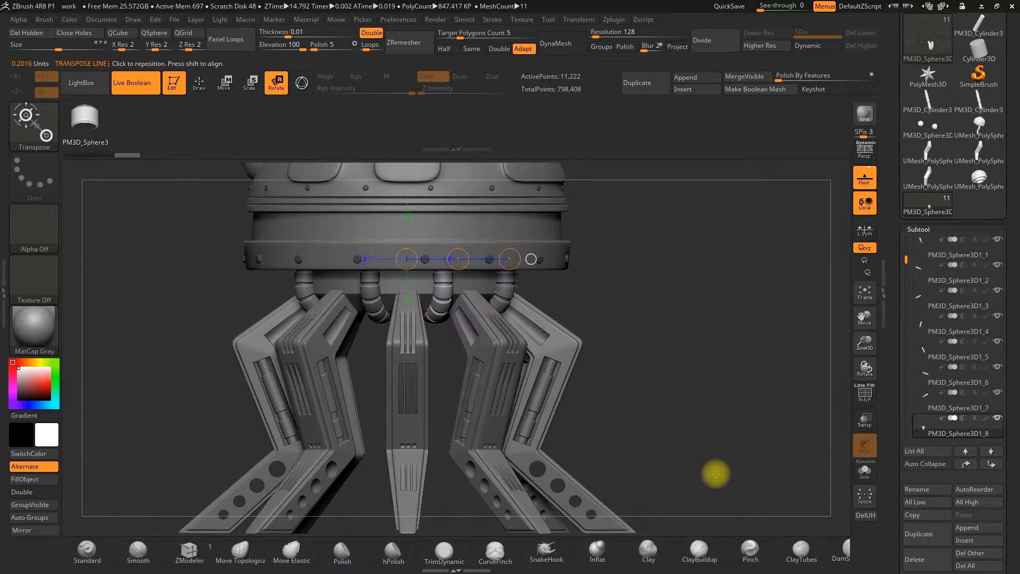
pyautogui.moveTo(865, 341); pyautogui.dragTo(713, 308)
pyautogui.moveTo(649, 312)
pyautogui.keyDown('alt'); pyautogui.mouseDown()
pyautogui.moveTo(645, 382)
pyautogui.moveTo(699, 385)
pyautogui.moveTo(674, 383)
pyautogui.mouseUp(); pyautogui.keyUp('alt')
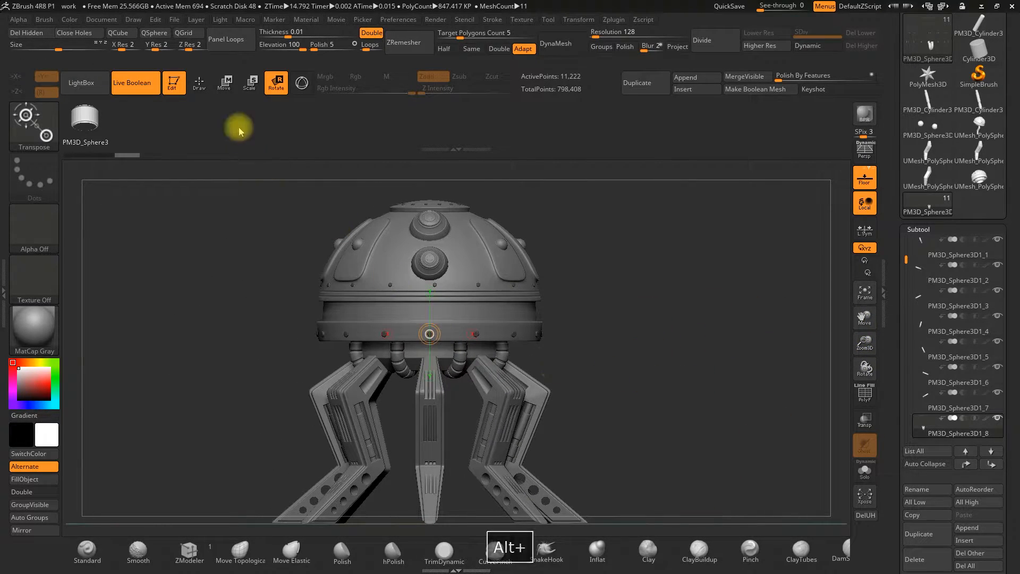
pyautogui.click(199, 83)
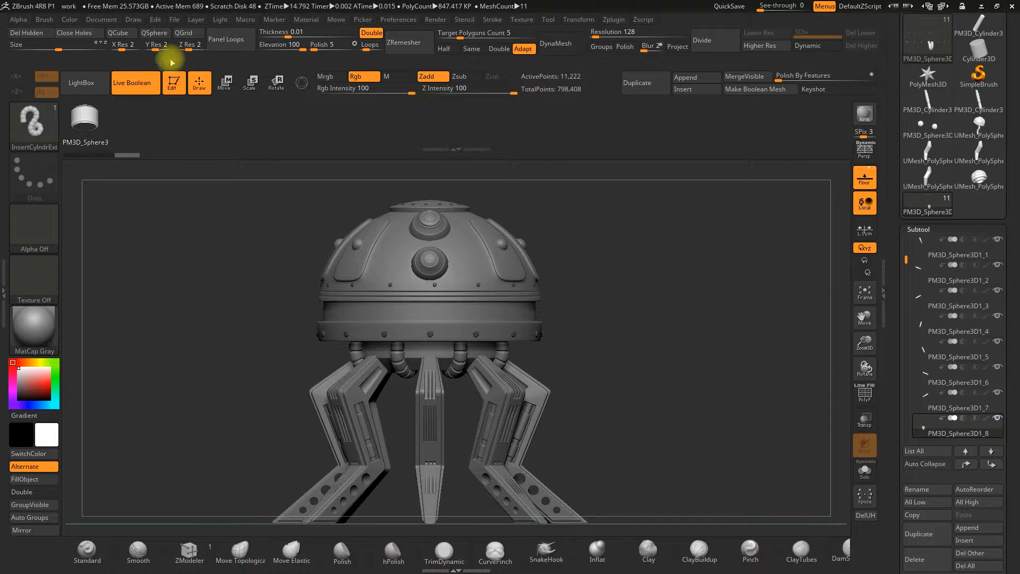
pyautogui.click(175, 20)
pyautogui.click(262, 40)
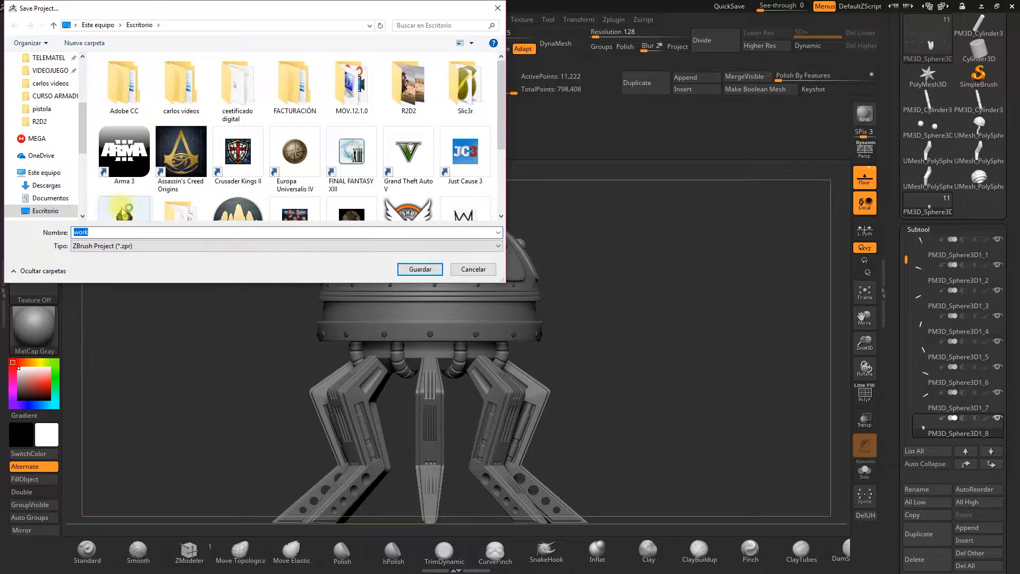
pyautogui.click(419, 270)
pyautogui.click(532, 285)
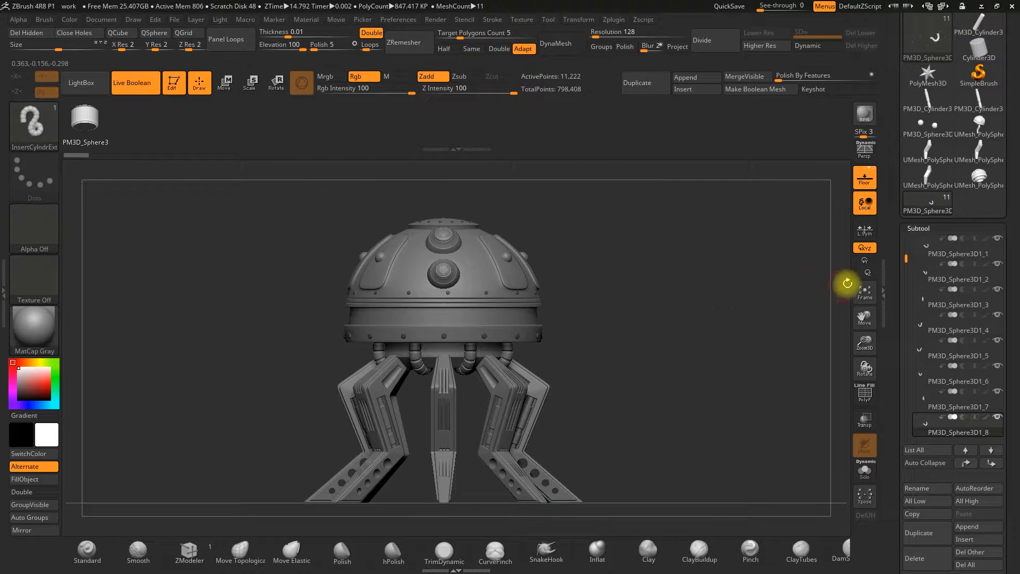
# Step: Select the UMesh_PolySphere5 body subtool and load the IMM ModelKit insert brush
pyautogui.moveTo(918, 277)
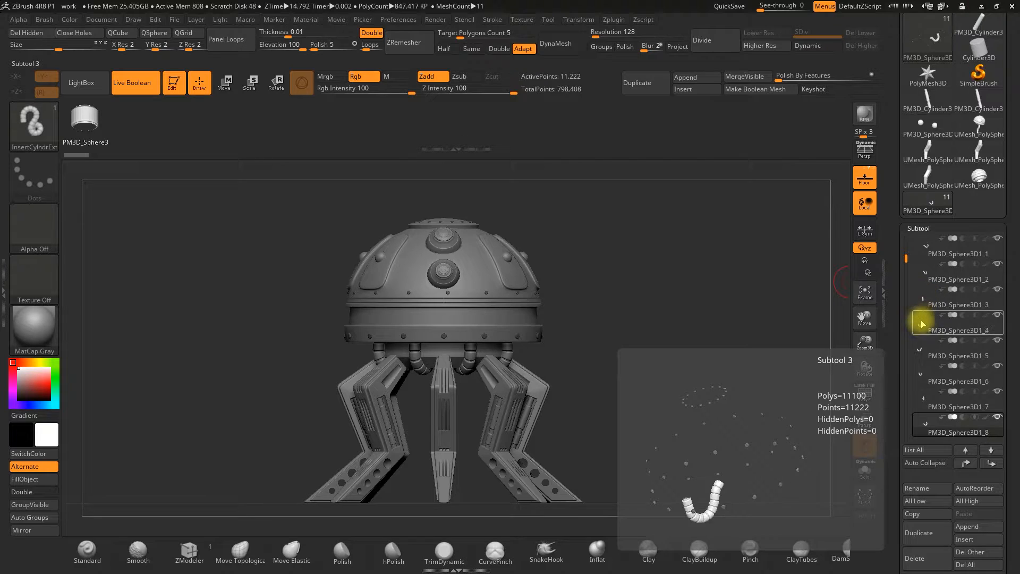
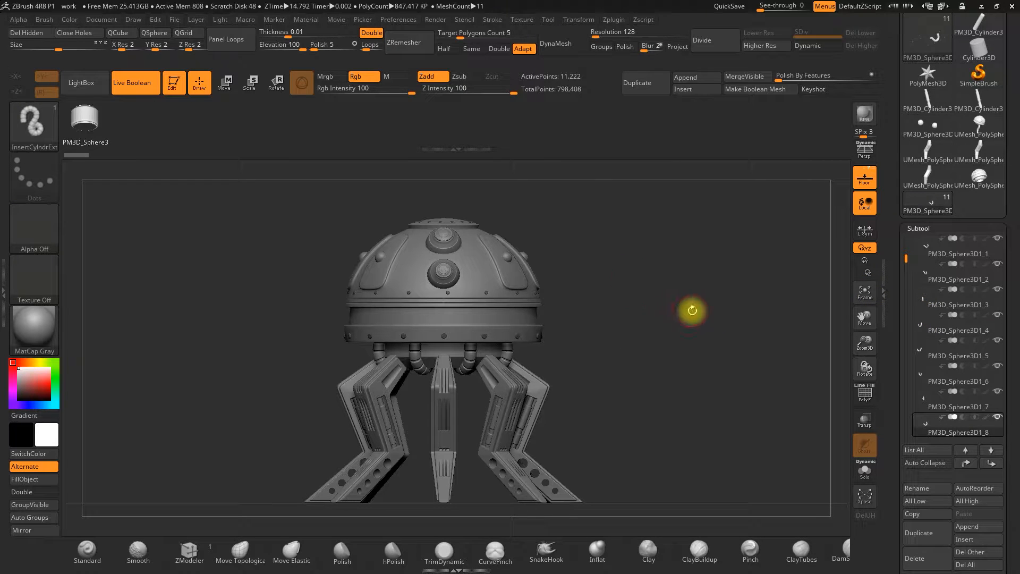
pyautogui.moveTo(909, 258); pyautogui.dragTo(913, 238)
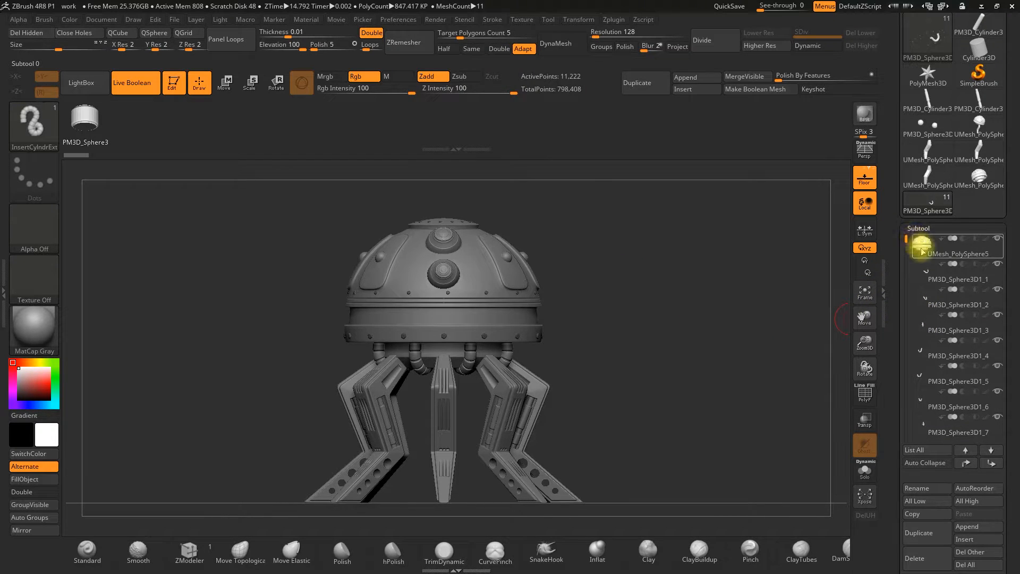
pyautogui.click(925, 245)
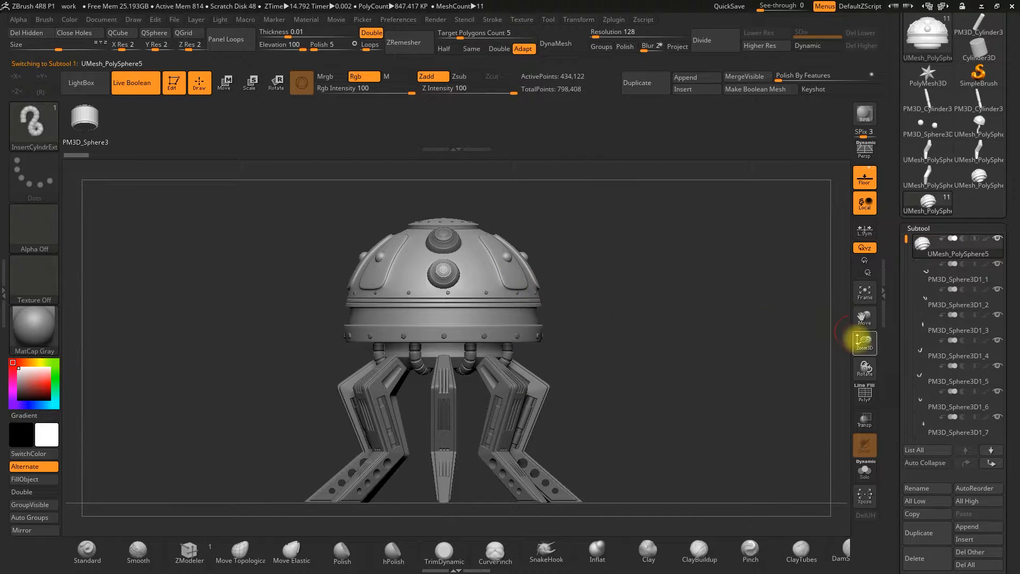
pyautogui.moveTo(864, 321); pyautogui.dragTo(868, 307)
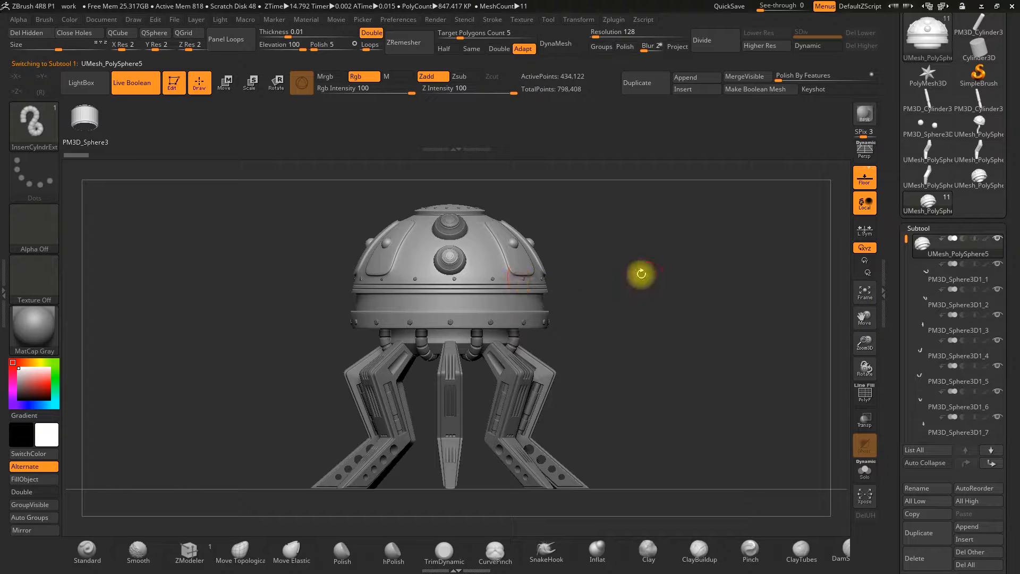
pyautogui.click(33, 123)
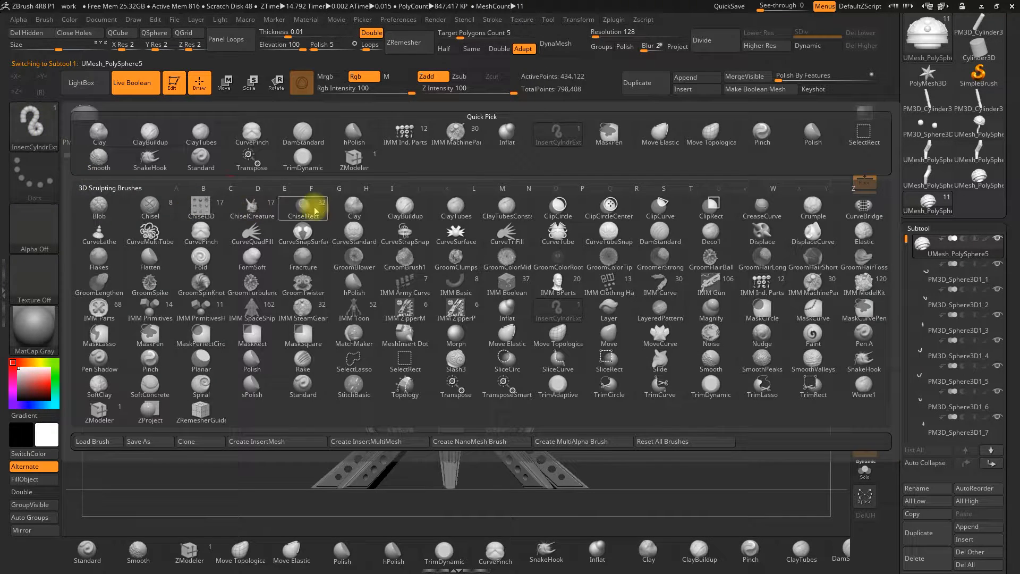
pyautogui.click(391, 190)
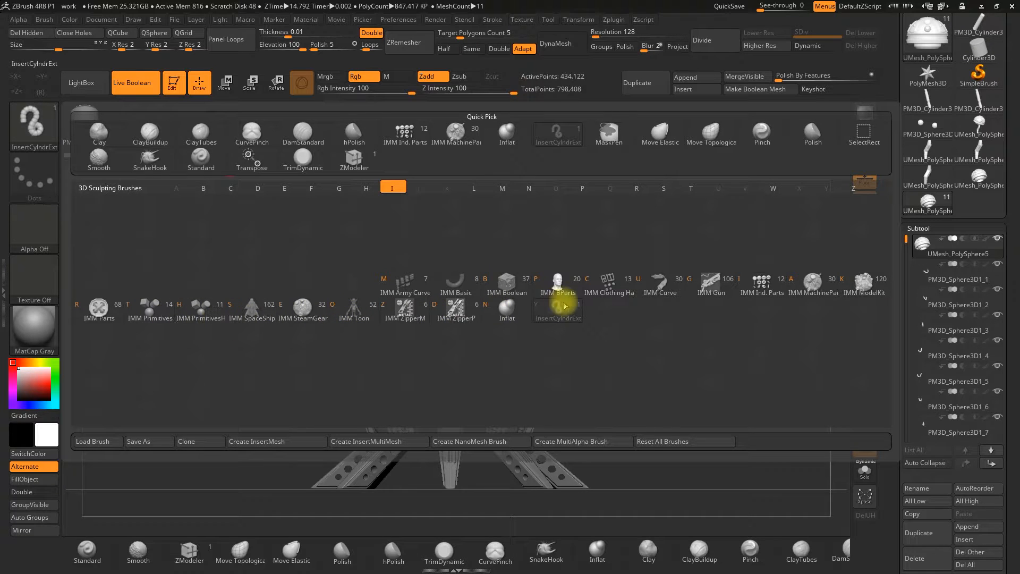
pyautogui.click(861, 285)
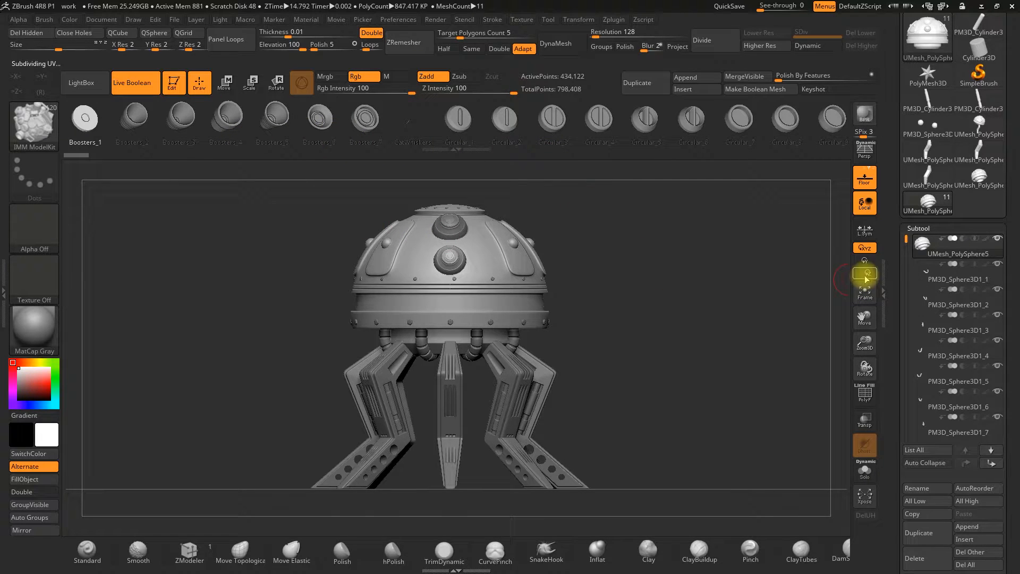
# Step: Insert the Boosters_2 mesh at the center of the body's underside so it hangs between the legs
pyautogui.moveTo(903, 245)
pyautogui.mouseDown()
pyautogui.moveTo(918, 324)
pyautogui.moveTo(915, 241)
pyautogui.mouseUp()
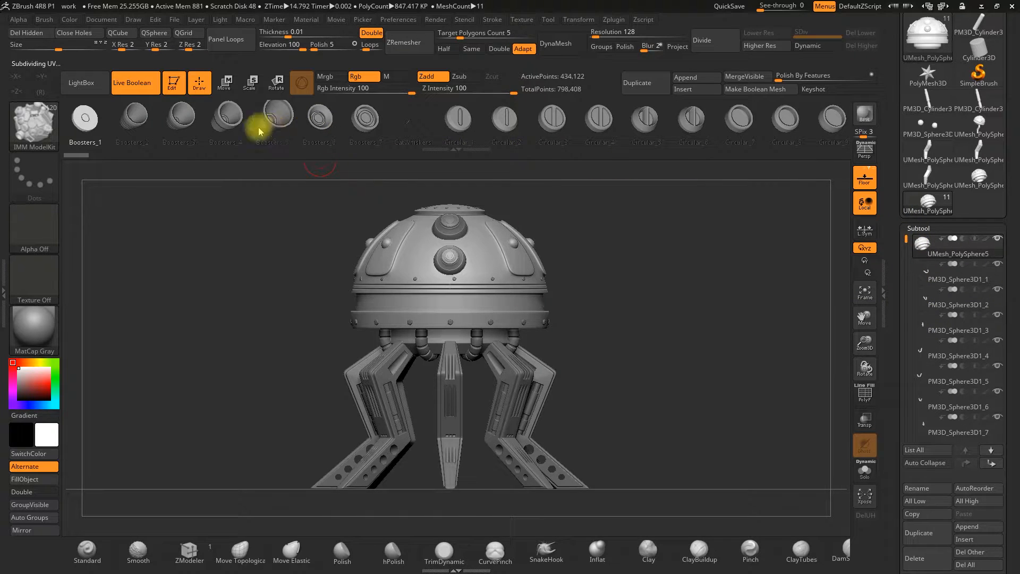
pyautogui.click(140, 117)
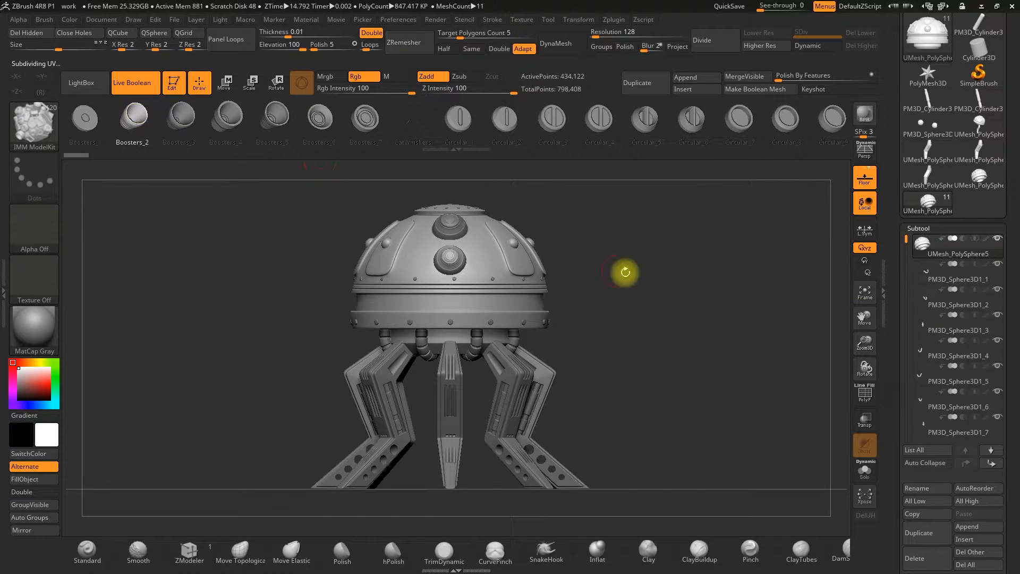
pyautogui.moveTo(637, 301); pyautogui.dragTo(622, 198)
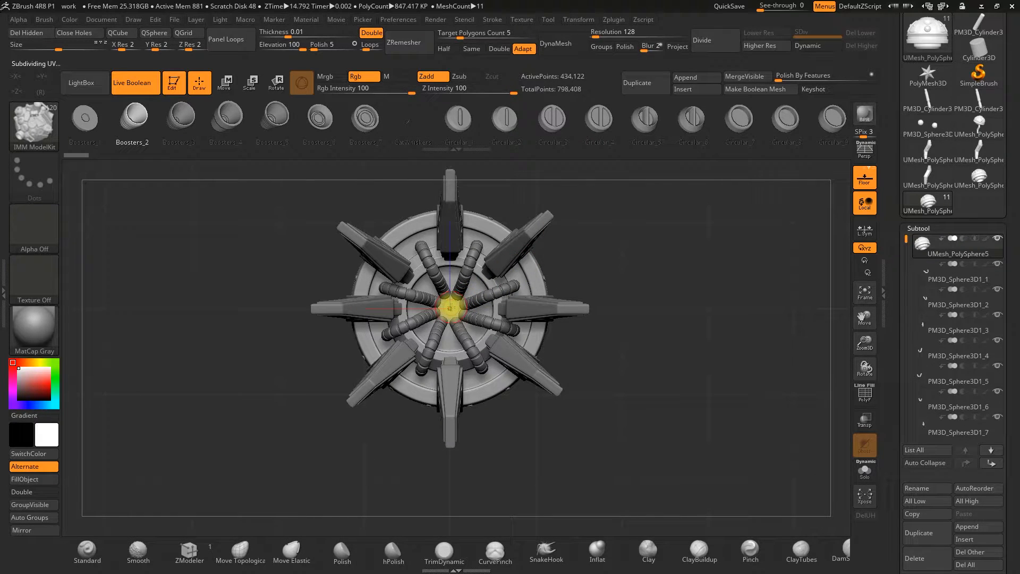
pyautogui.moveTo(452, 324); pyautogui.dragTo(736, 357)
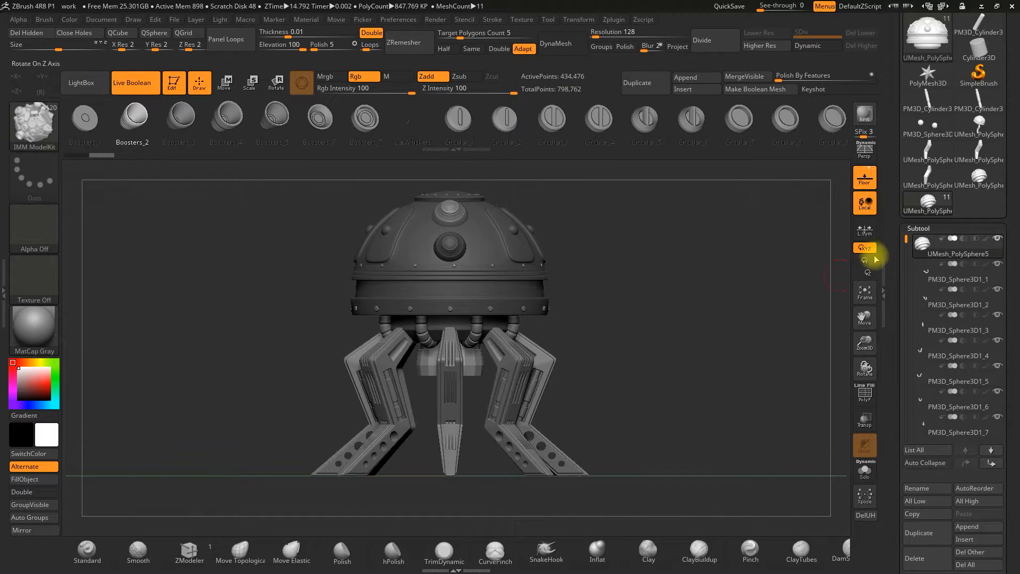
# Step: Duplicate the body subtool, isolate the booster mesh in the solo copy, and delete the hidden body geometry
pyautogui.click(817, 53)
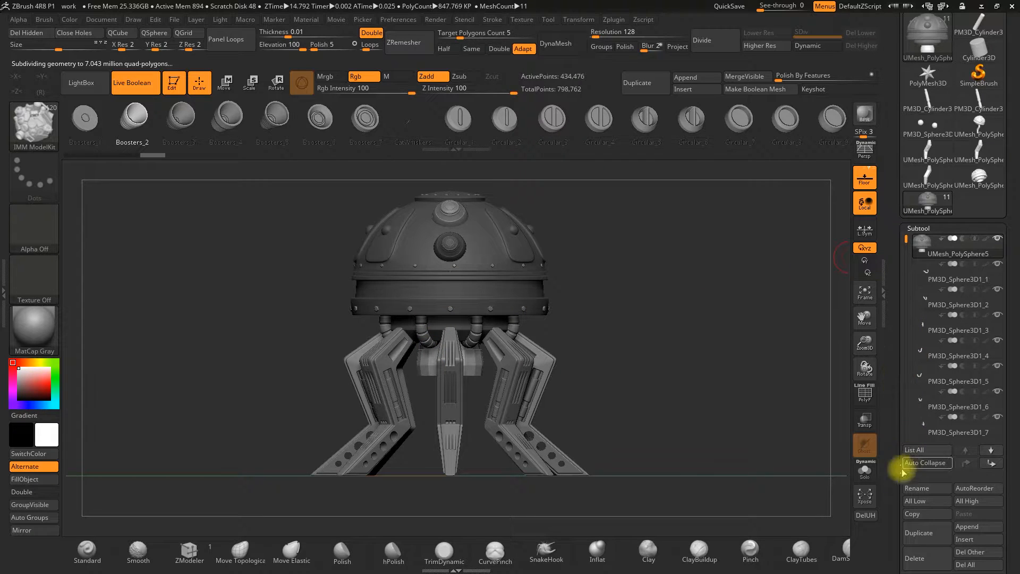
pyautogui.click(919, 533)
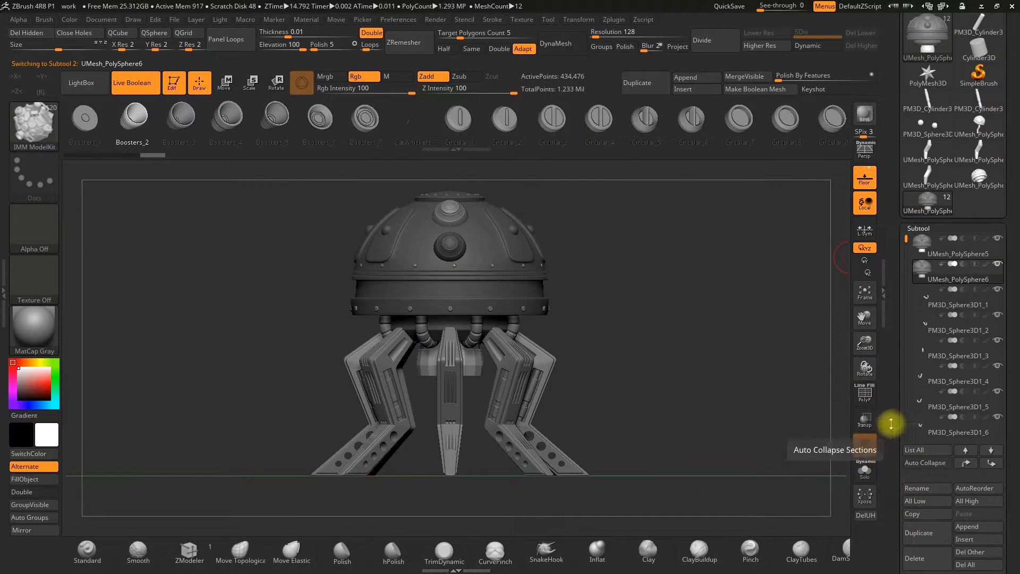
pyautogui.click(865, 470)
pyautogui.hotkey('ctrl', 'shift')
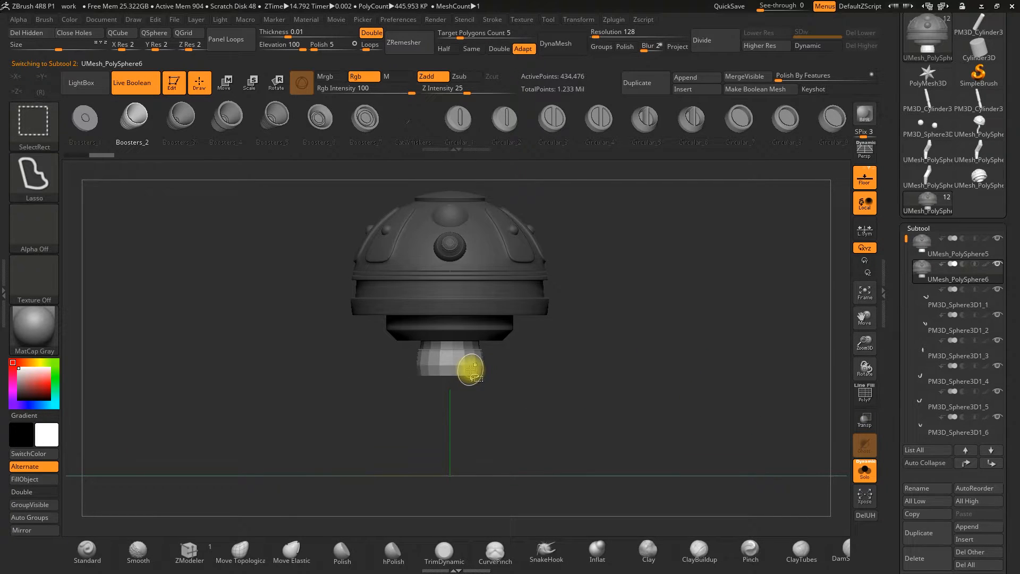
pyautogui.keyDown('ctrl'); pyautogui.keyDown('shift'); pyautogui.click(469, 367); pyautogui.keyUp('shift'); pyautogui.keyUp('ctrl')
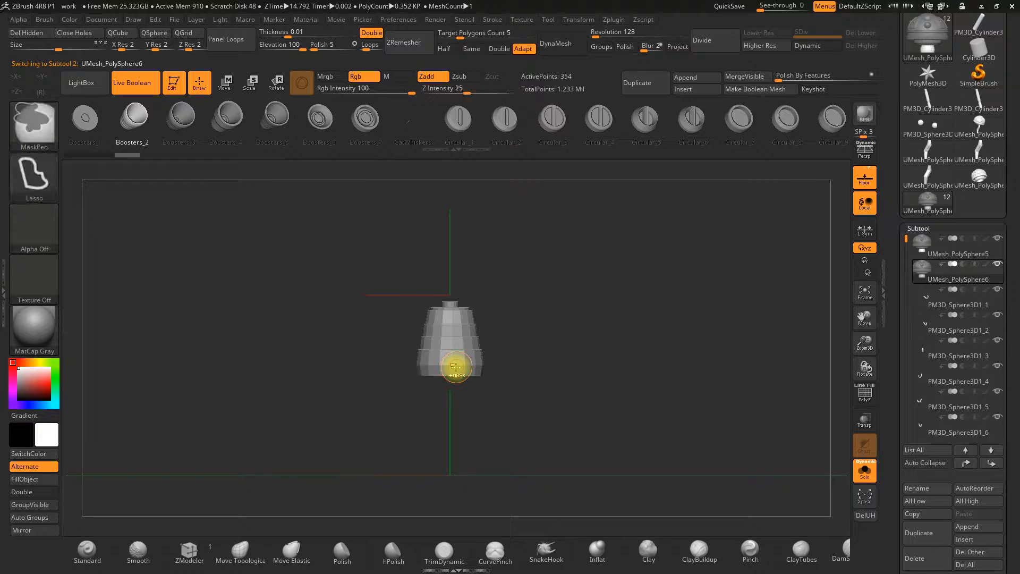
pyautogui.click(31, 38)
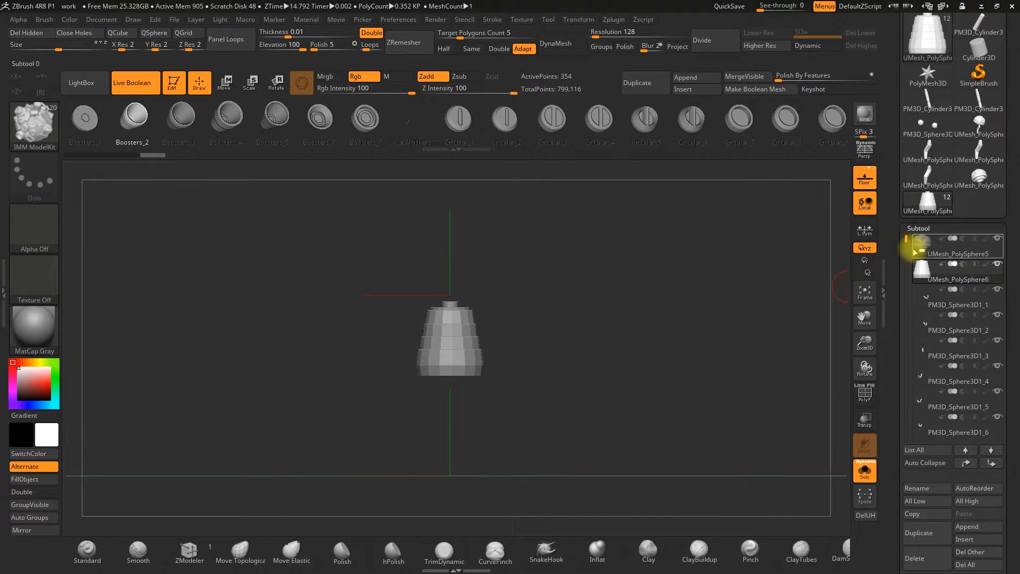
# Step: Frame the separated booster, check its wireframe, and smooth it with Dynamic Subdivision
pyautogui.press('f')
pyautogui.click(865, 394)
pyautogui.moveTo(581, 324); pyautogui.dragTo(609, 309)
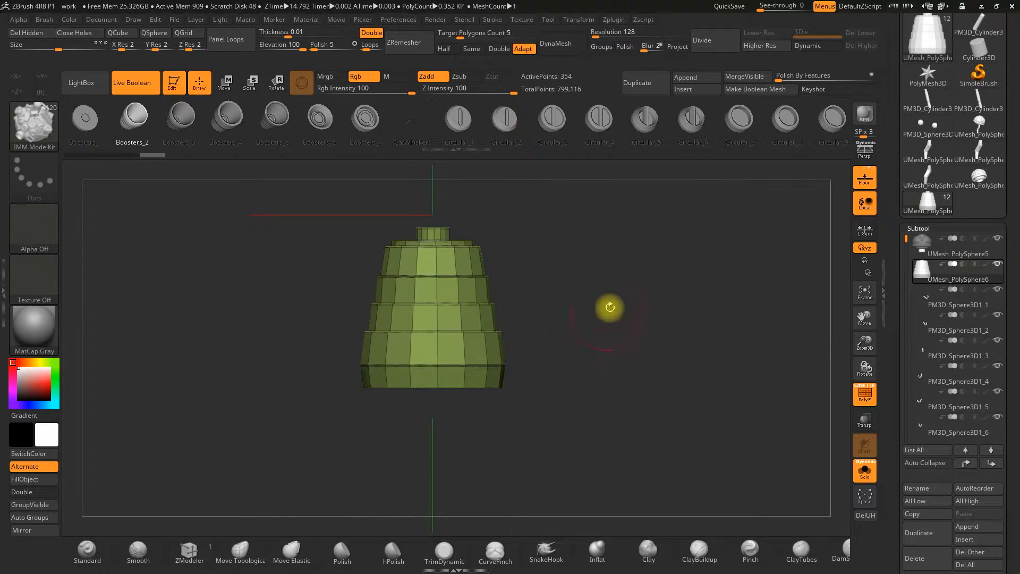
pyautogui.click(808, 47)
pyautogui.moveTo(538, 291)
pyautogui.mouseDown()
pyautogui.moveTo(583, 271)
pyautogui.moveTo(588, 207)
pyautogui.moveTo(576, 339)
pyautogui.mouseUp()
pyautogui.keyDown('alt'); pyautogui.moveTo(592, 297); pyautogui.dragTo(626, 359); pyautogui.keyUp('alt')
pyautogui.click(864, 394)
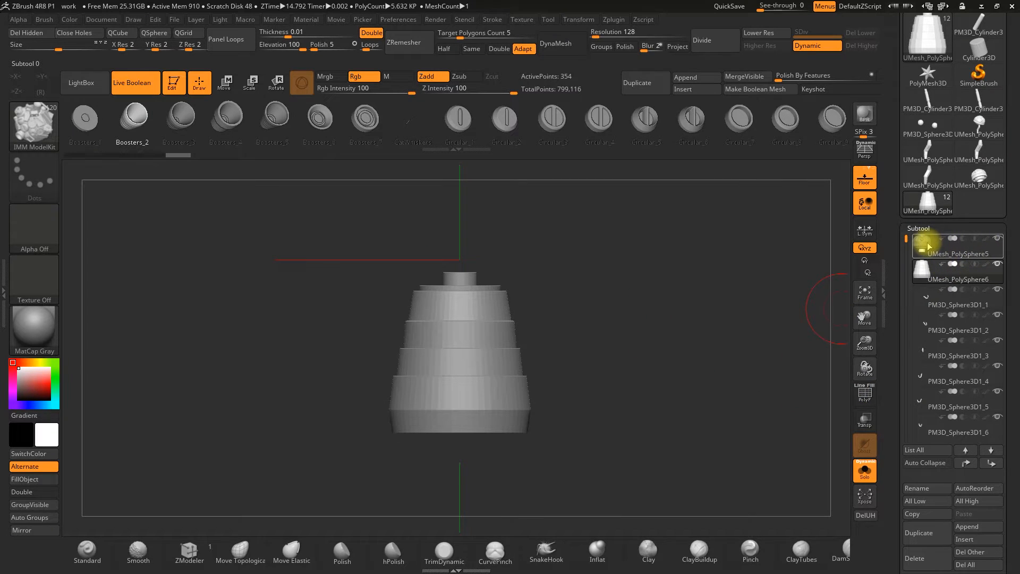
# Step: Hide the booster geometry in the original body subtool and delete the hidden part
pyautogui.moveTo(922, 256)
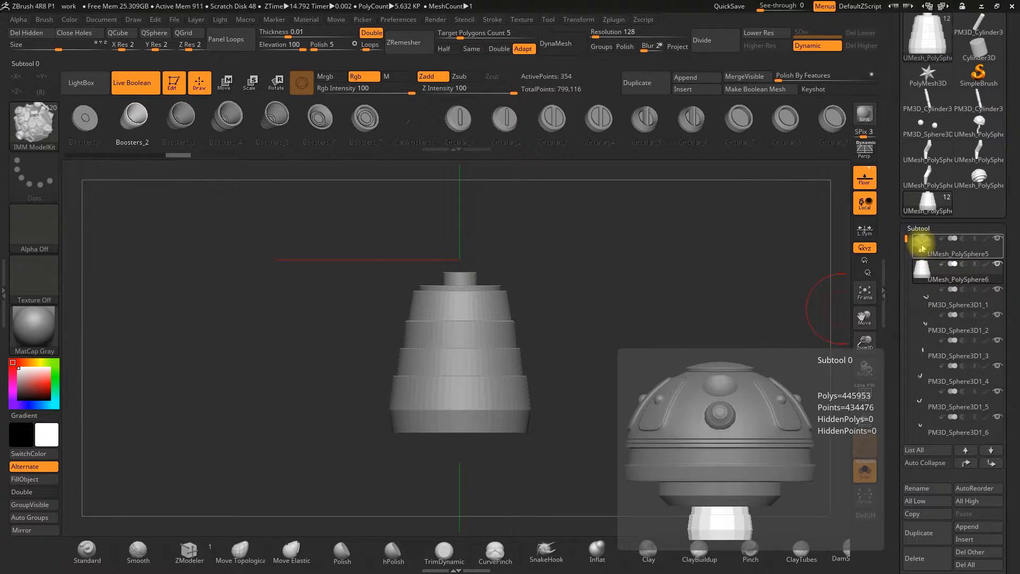
pyautogui.click(923, 253)
pyautogui.hotkey('ctrl', 'alt', 'shift')
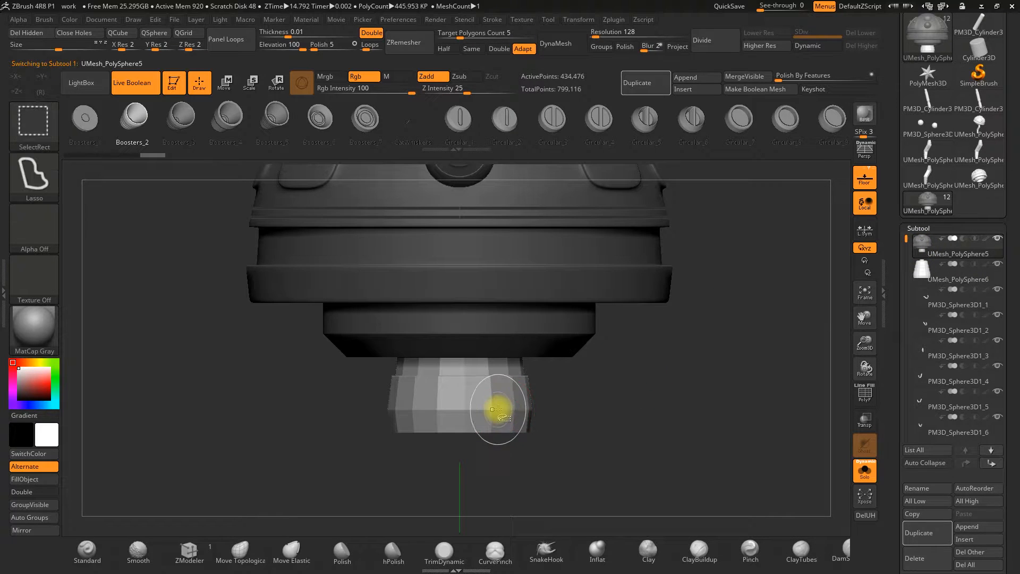
pyautogui.moveTo(660, 386); pyautogui.dragTo(686, 372)
pyautogui.keyDown('ctrl'); pyautogui.moveTo(704, 361); pyautogui.dragTo(691, 388); pyautogui.keyUp('ctrl')
pyautogui.keyDown('ctrl'); pyautogui.keyDown('shift'); pyautogui.click(498, 419); pyautogui.keyUp('shift'); pyautogui.keyUp('ctrl')
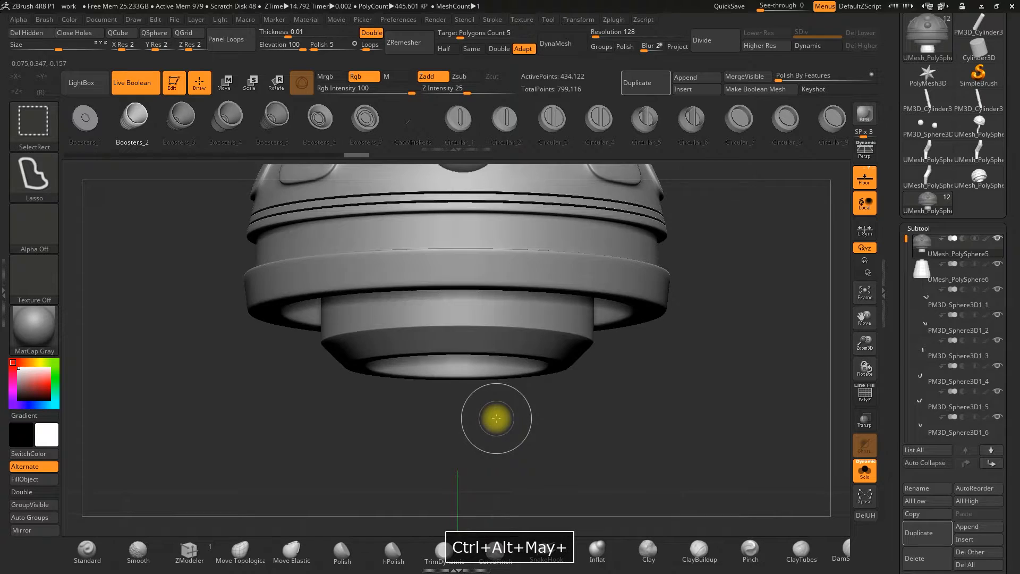
pyautogui.moveTo(622, 430); pyautogui.dragTo(617, 406)
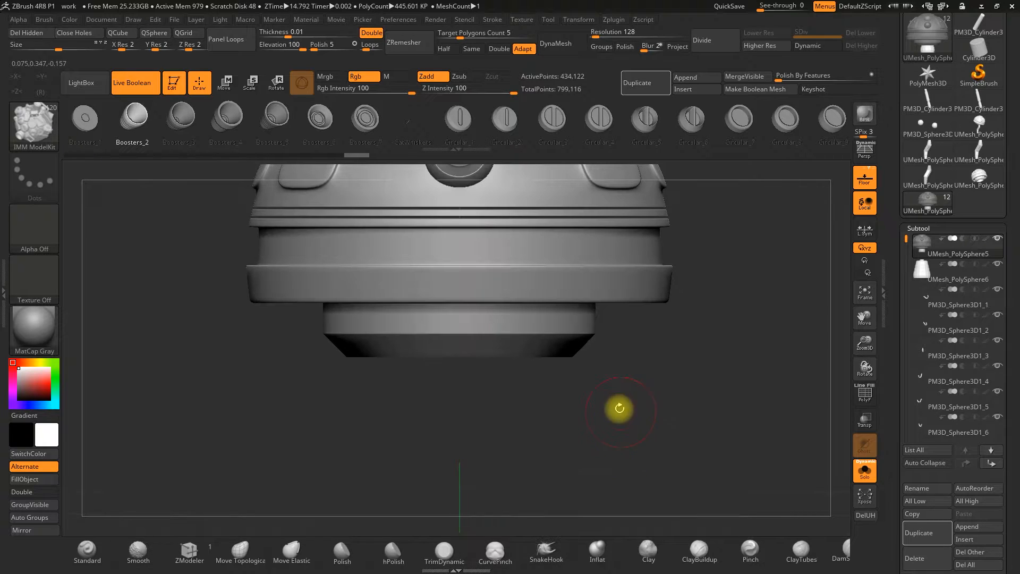
pyautogui.click(26, 33)
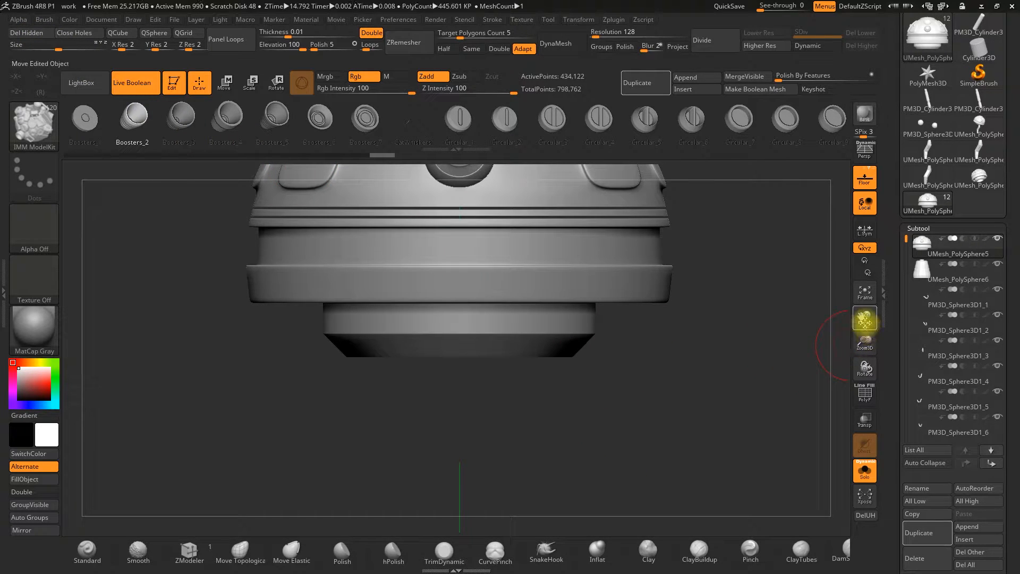
# Step: Show all subtools again and move the separate booster subtool up into the body by about 0.07 units
pyautogui.click(861, 469)
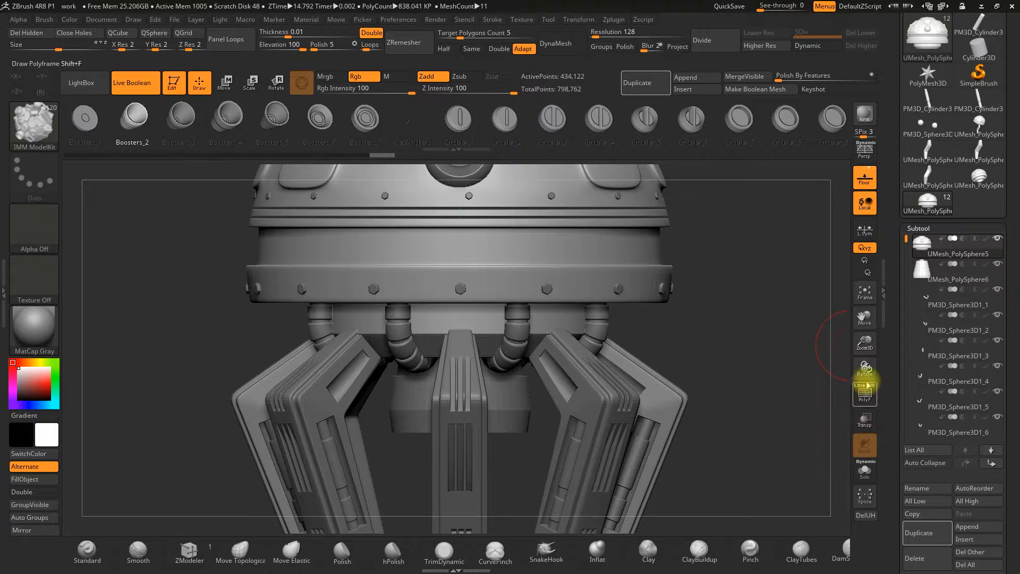
pyautogui.moveTo(865, 341); pyautogui.dragTo(848, 313)
pyautogui.moveTo(710, 343); pyautogui.dragTo(673, 330)
pyautogui.click(923, 270)
pyautogui.click(224, 83)
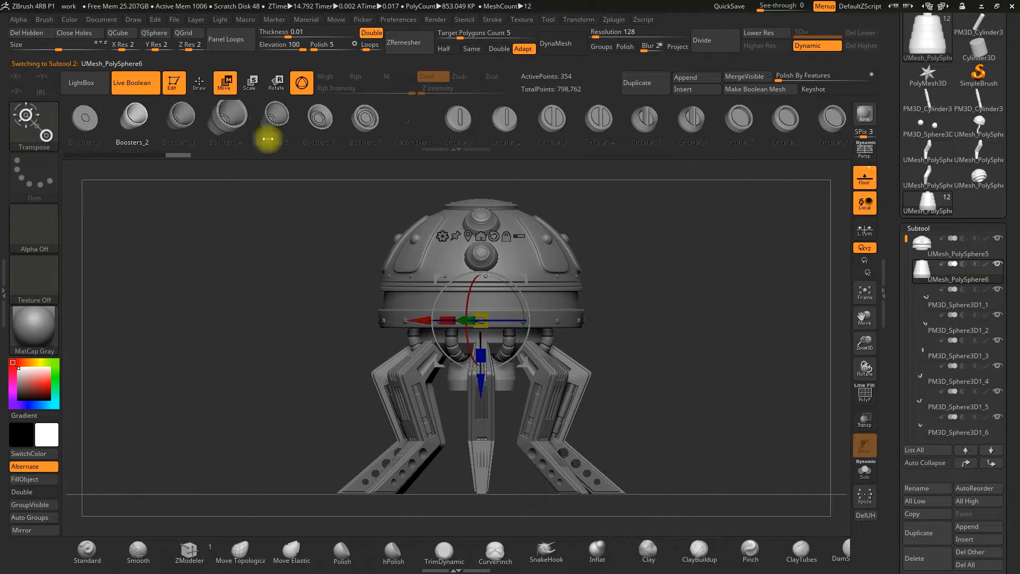
pyautogui.moveTo(480, 382); pyautogui.dragTo(481, 367)
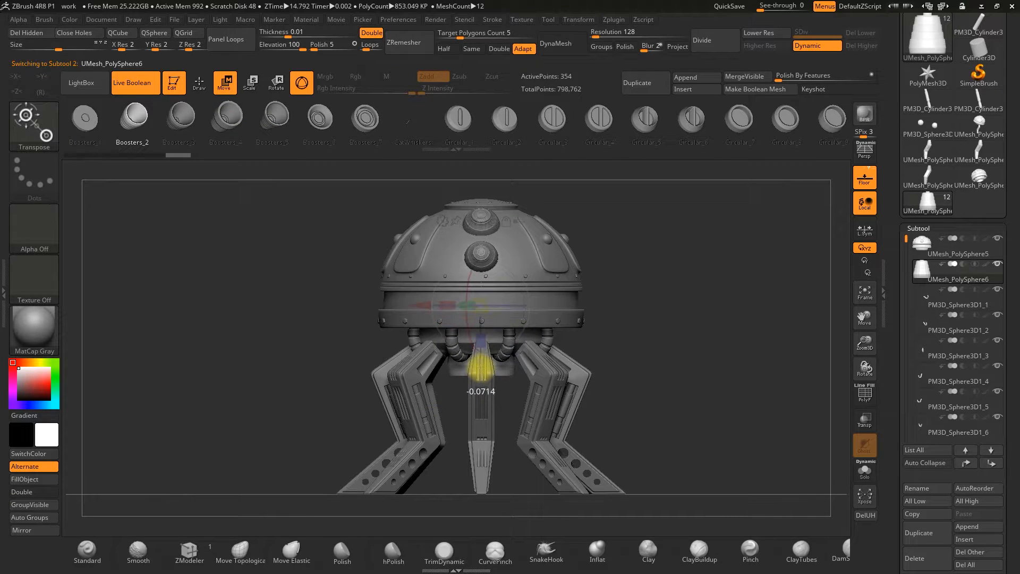
pyautogui.moveTo(641, 346)
pyautogui.mouseDown()
pyautogui.moveTo(638, 225)
pyautogui.moveTo(624, 353)
pyautogui.mouseUp()
pyautogui.moveTo(632, 311)
pyautogui.keyDown('alt'); pyautogui.mouseDown()
pyautogui.moveTo(625, 342)
pyautogui.moveTo(677, 343)
pyautogui.moveTo(664, 343)
pyautogui.mouseUp(); pyautogui.keyUp('alt')
pyautogui.keyDown('alt'); pyautogui.moveTo(656, 350); pyautogui.dragTo(631, 321); pyautogui.keyUp('alt')
pyautogui.press('q')
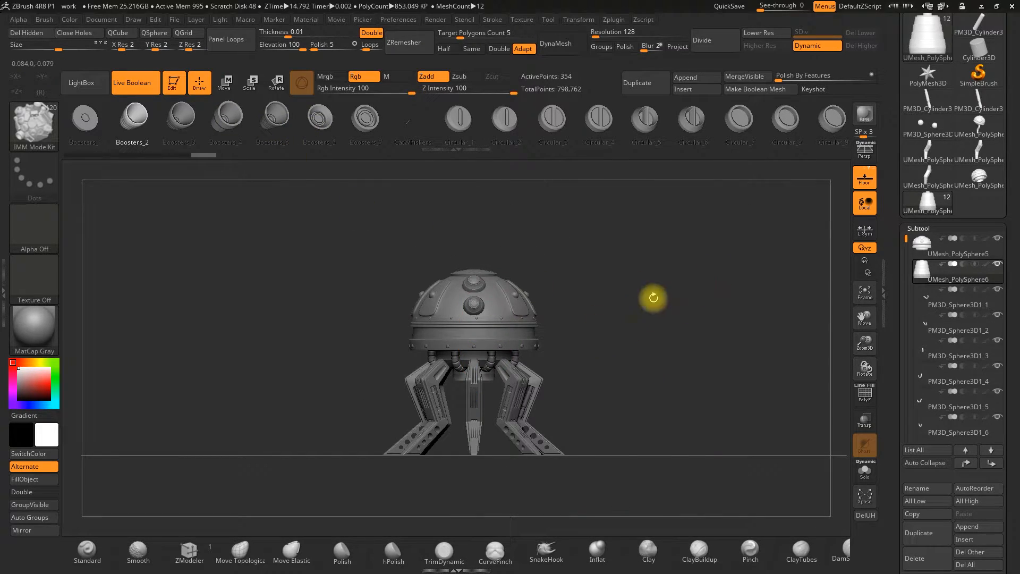
pyautogui.moveTo(868, 348); pyautogui.dragTo(857, 371)
pyautogui.keyDown('alt'); pyautogui.moveTo(733, 361); pyautogui.dragTo(706, 354); pyautogui.keyUp('alt')
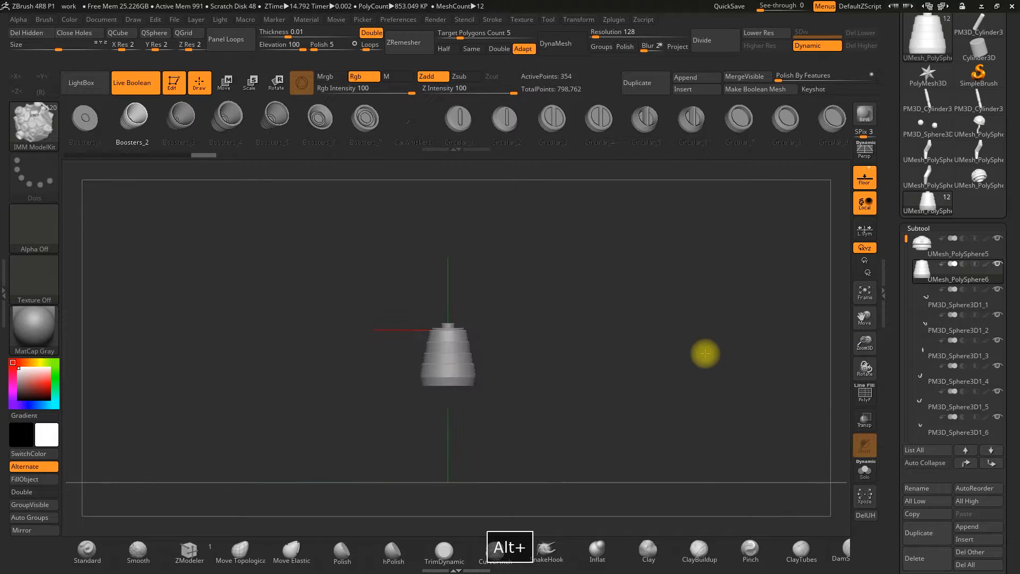
# Step: Select the booster subtool beneath the body and apply its Dynamic Subdivision as real geometry
pyautogui.click(918, 244)
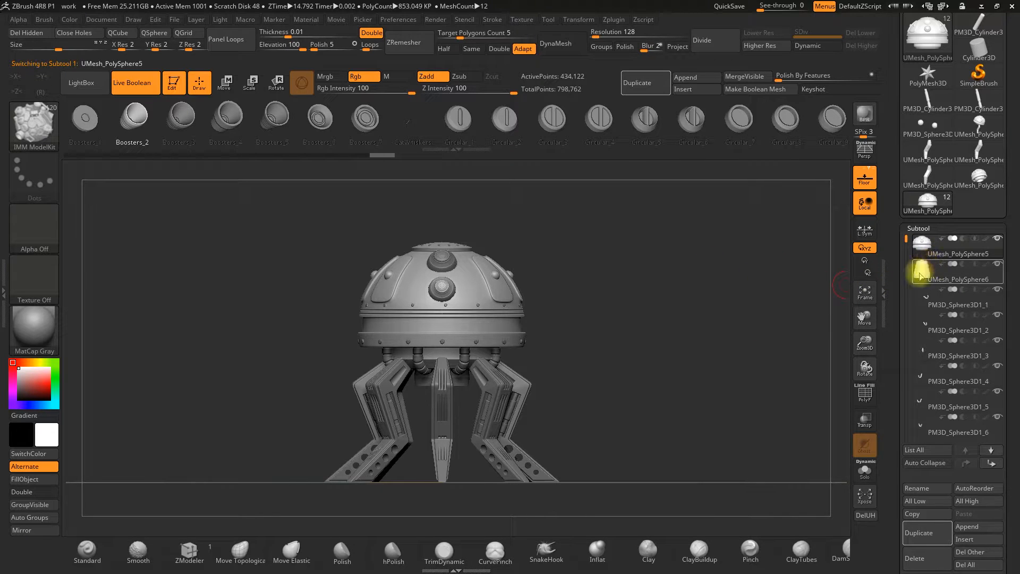
pyautogui.moveTo(864, 345); pyautogui.dragTo(740, 354)
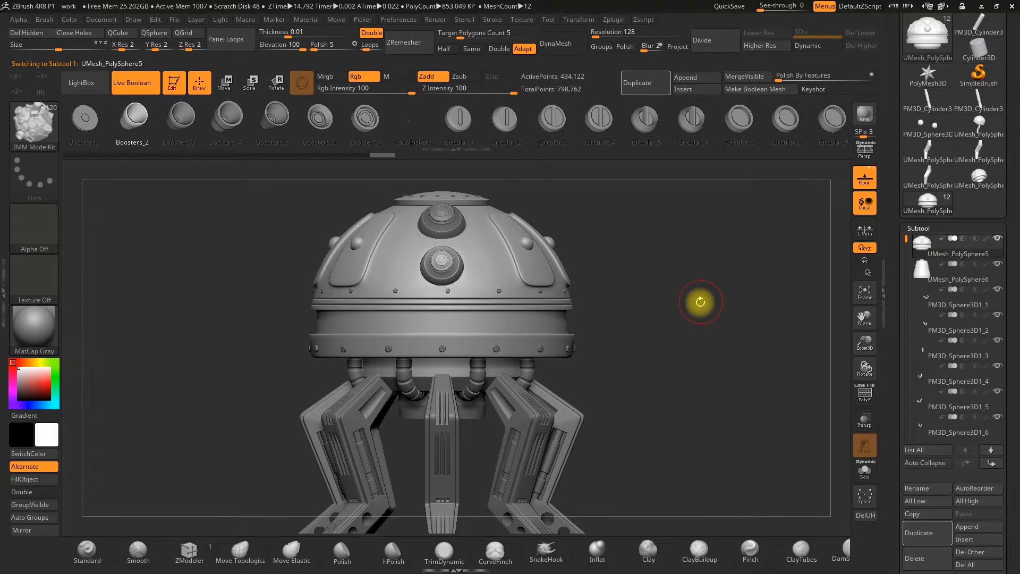
pyautogui.click(922, 270)
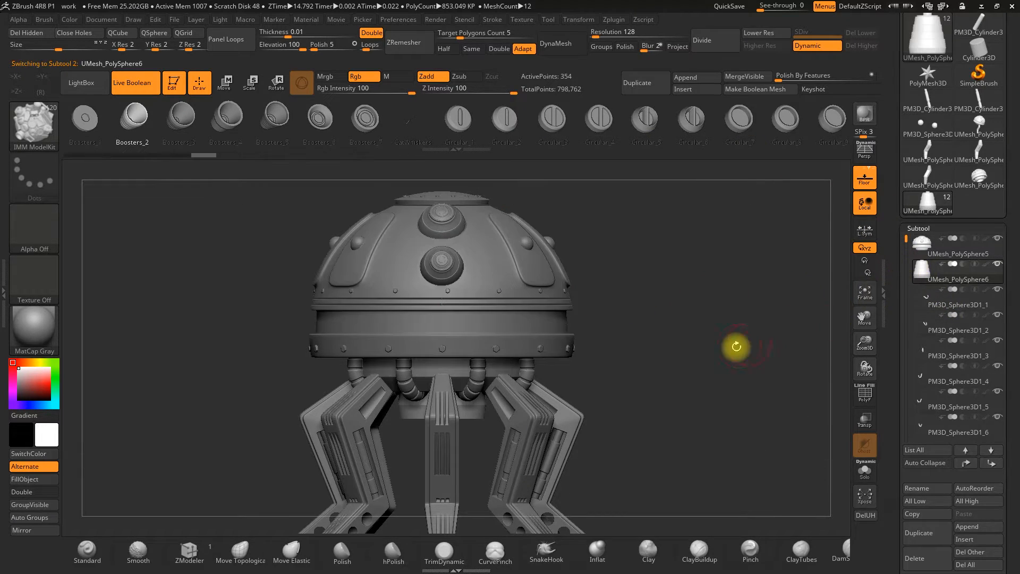
pyautogui.moveTo(691, 347); pyautogui.dragTo(713, 334)
pyautogui.scroll(-5, 895, 274)
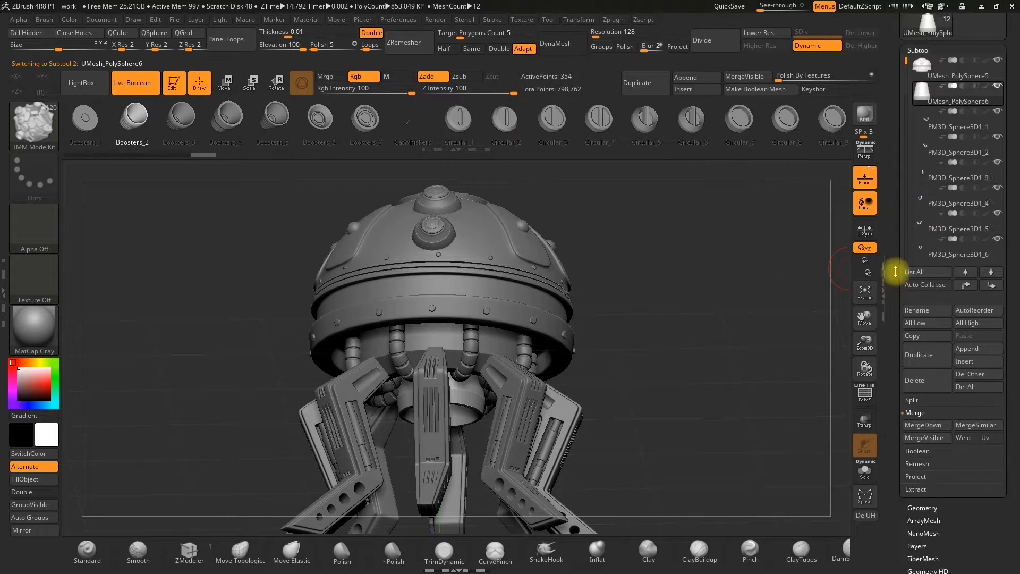
pyautogui.click(921, 389)
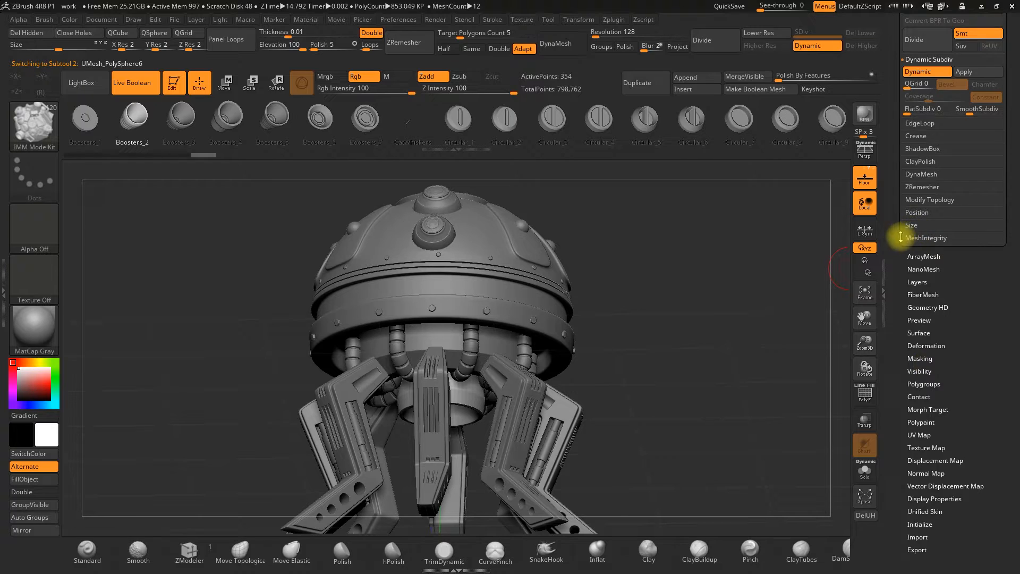
pyautogui.moveTo(901, 237); pyautogui.dragTo(892, 304)
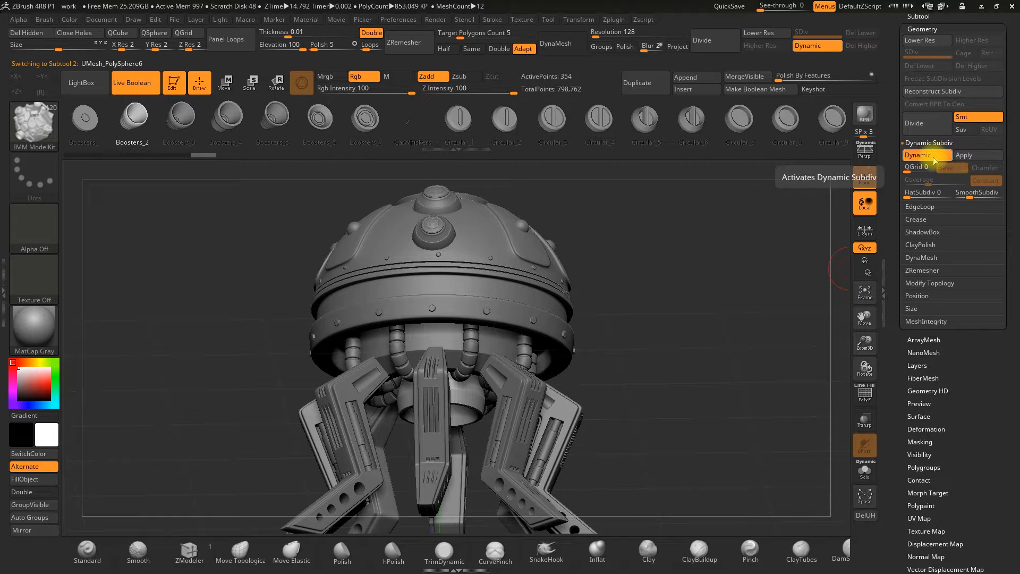
pyautogui.click(963, 156)
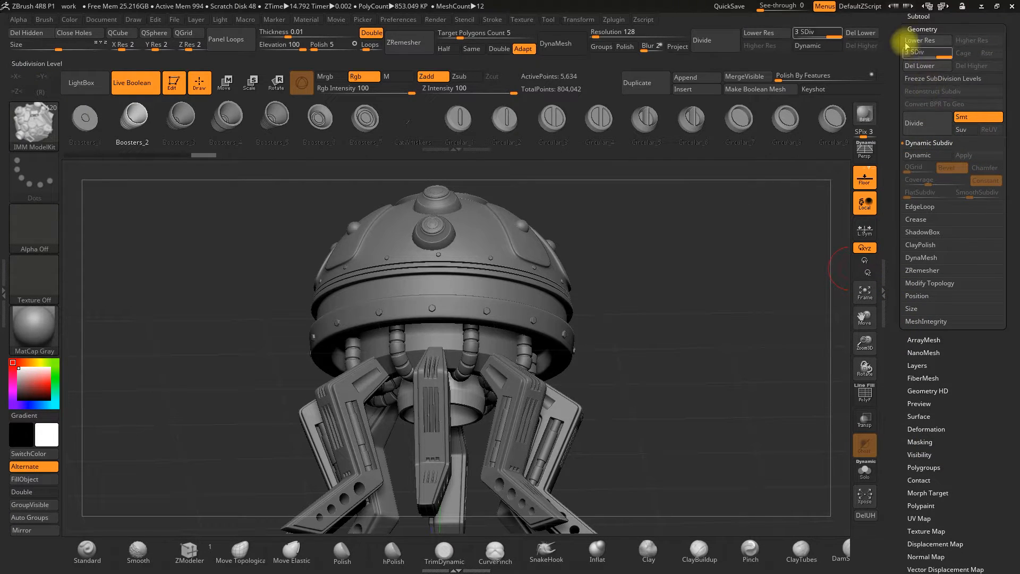
# Step: Divide the booster mesh two more times to reach subdivision level 5
pyautogui.click(919, 128)
pyautogui.click(919, 128)
pyautogui.moveTo(800, 232); pyautogui.dragTo(768, 287)
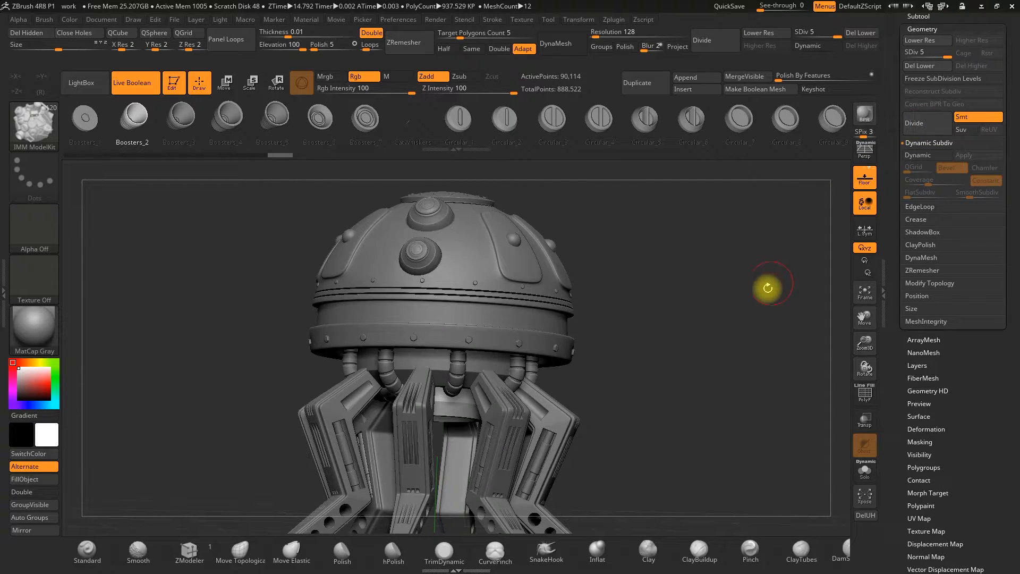
pyautogui.moveTo(721, 323); pyautogui.dragTo(720, 343)
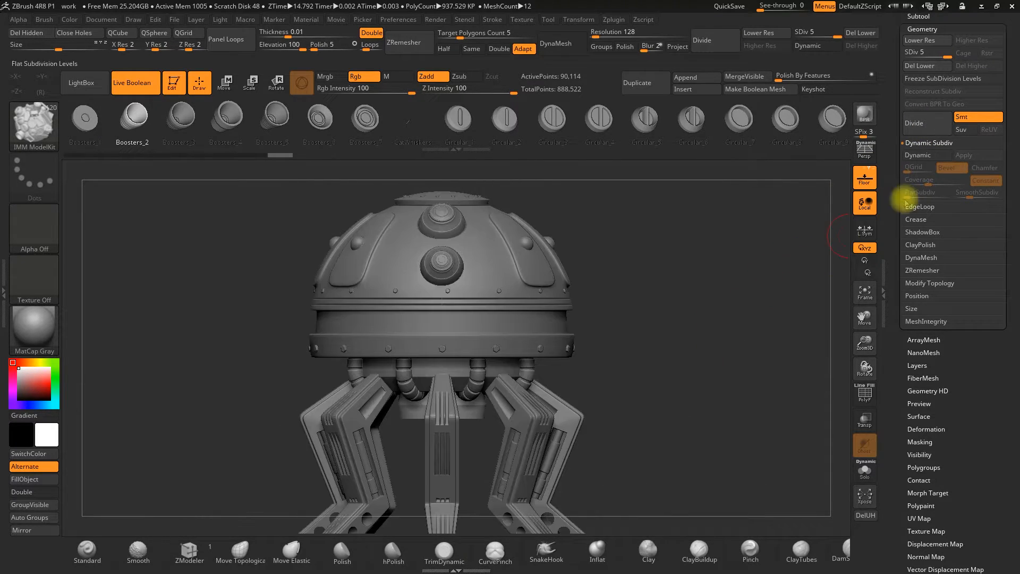
# Step: Merge all eight numbered PM3D_Sphere3D1 tube and rivet subtools, from _1 to _8, down into a single subtool
pyautogui.moveTo(892, 203); pyautogui.dragTo(891, 285)
pyautogui.click(916, 226)
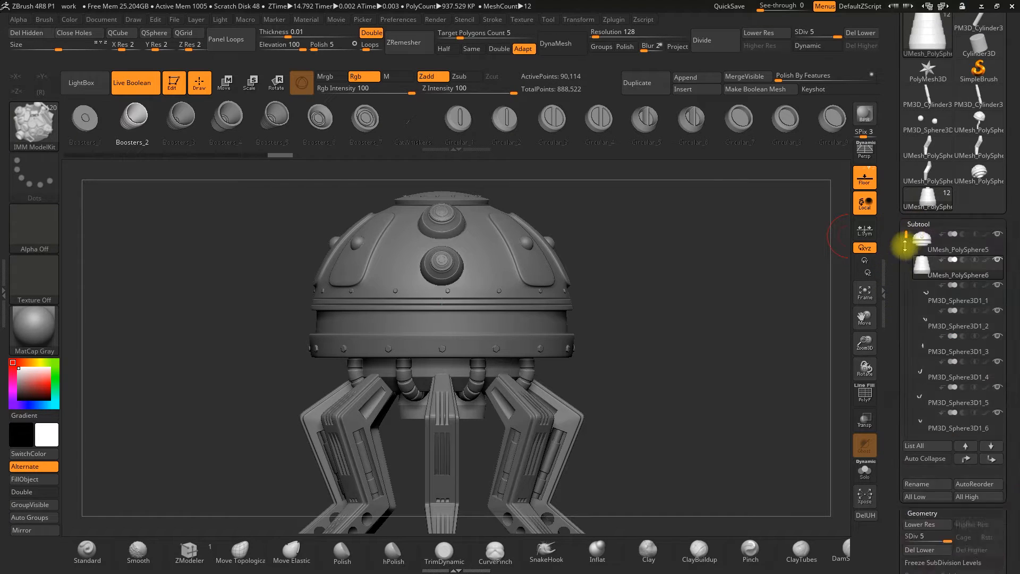
pyautogui.moveTo(895, 304); pyautogui.dragTo(896, 279)
pyautogui.keyDown('alt'); pyautogui.moveTo(672, 356); pyautogui.dragTo(677, 316); pyautogui.keyUp('alt')
pyautogui.click(928, 261)
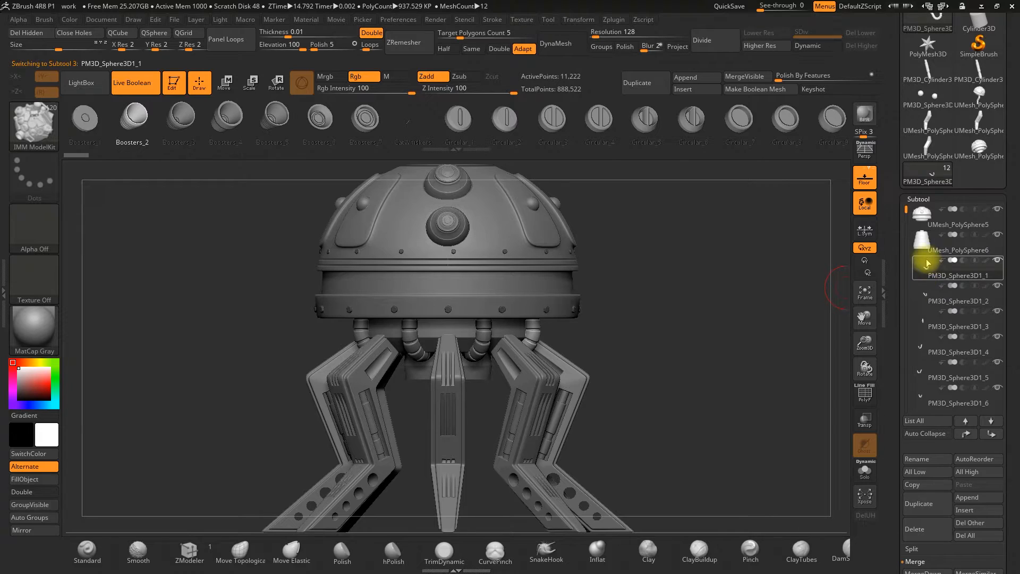
pyautogui.moveTo(894, 293); pyautogui.dragTo(902, 425)
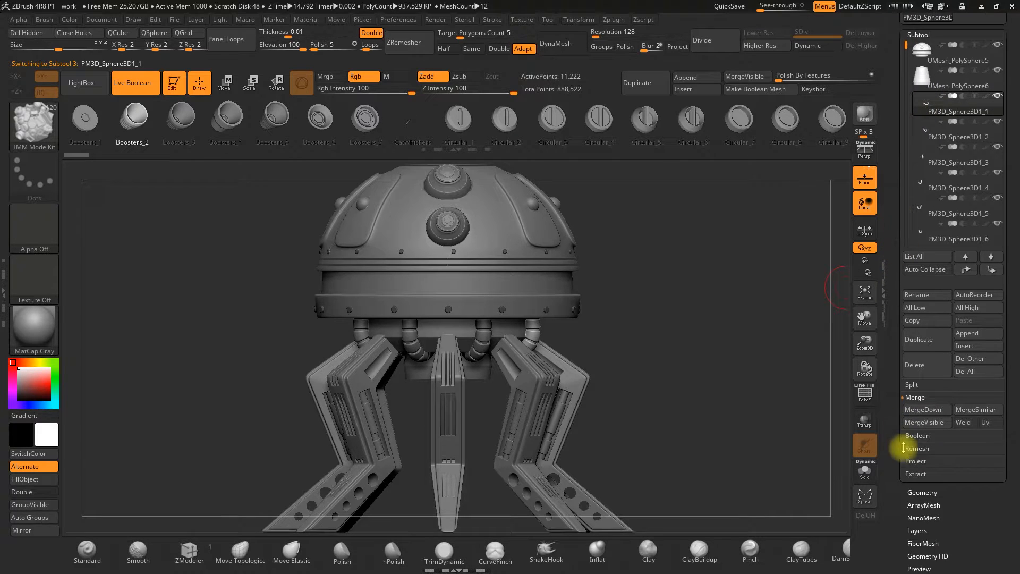
pyautogui.click(923, 414)
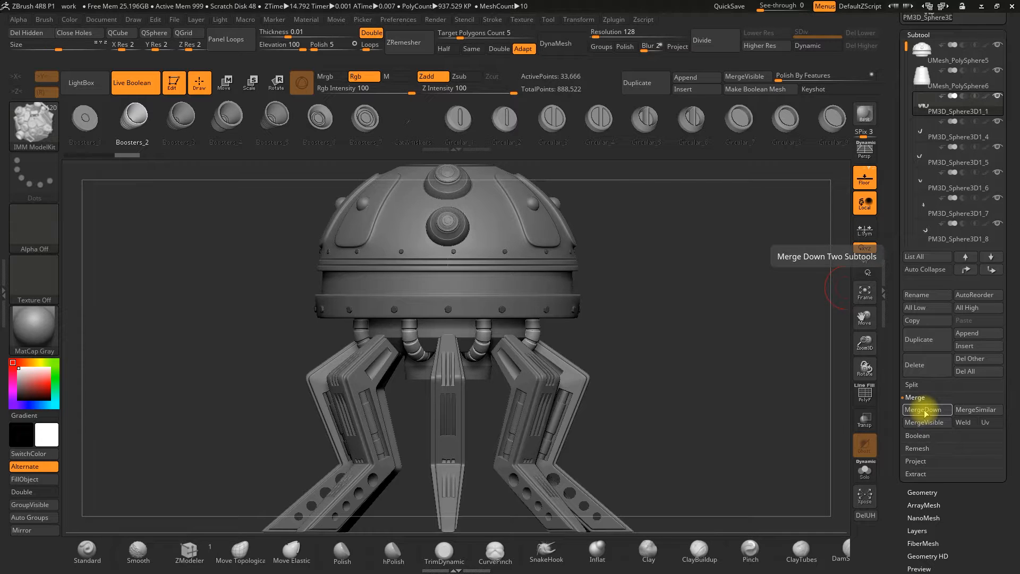
pyautogui.click(923, 410)
pyautogui.click(923, 411)
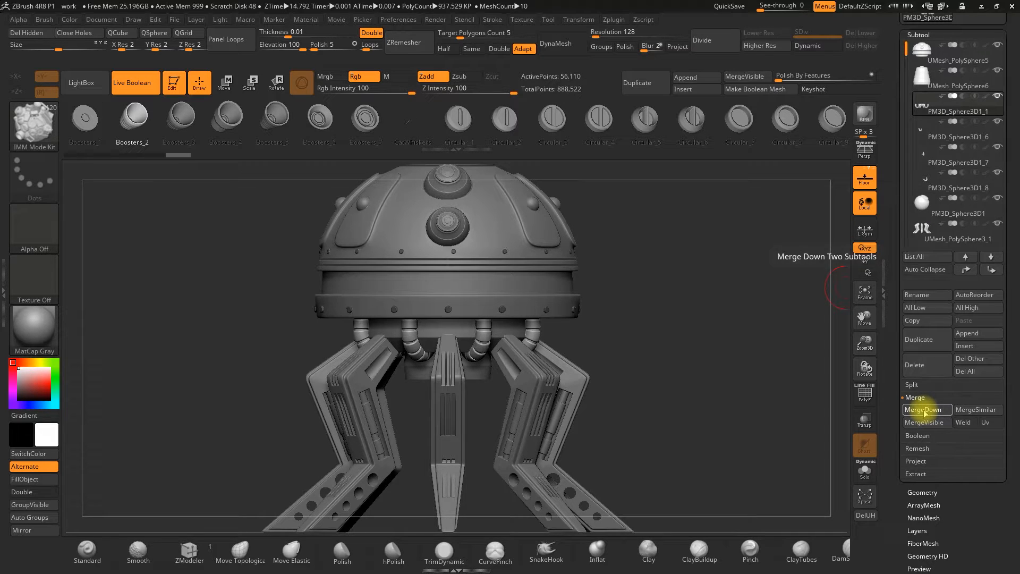
pyautogui.click(923, 410)
pyautogui.click(923, 410)
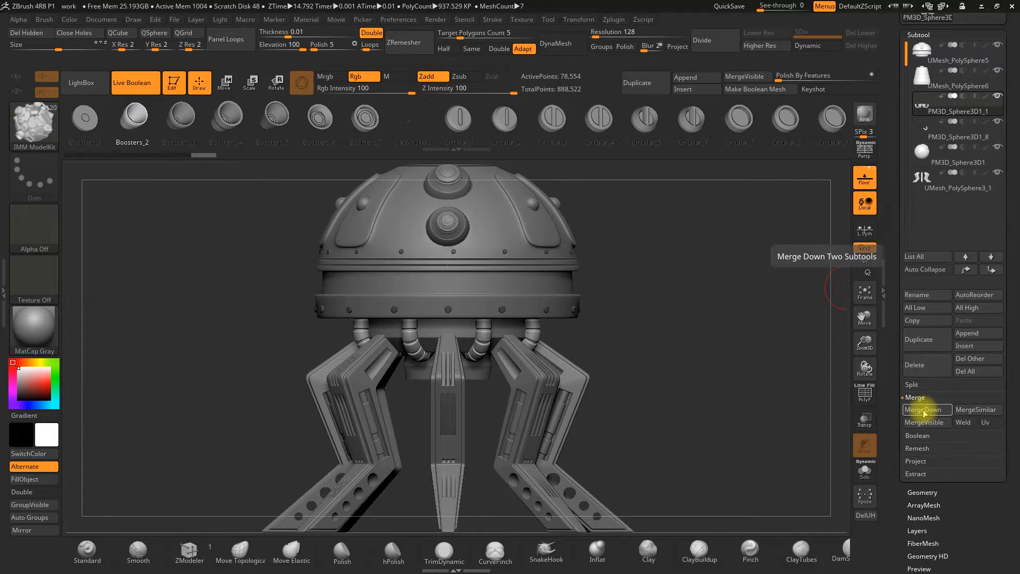
pyautogui.click(923, 410)
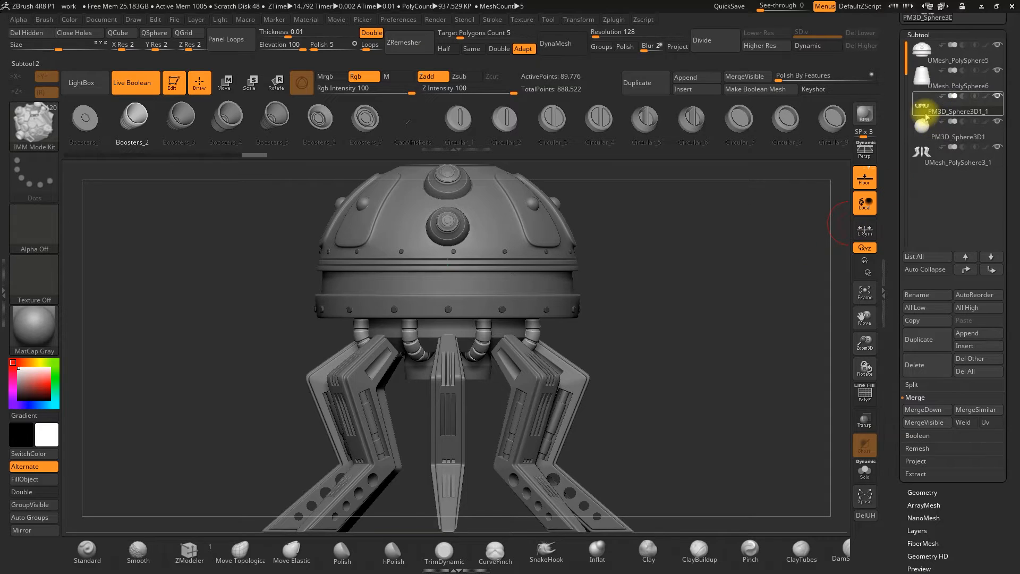
# Step: Duplicate the merged tube and rivet subtool and isolate the copy in Solo mode
pyautogui.click(920, 343)
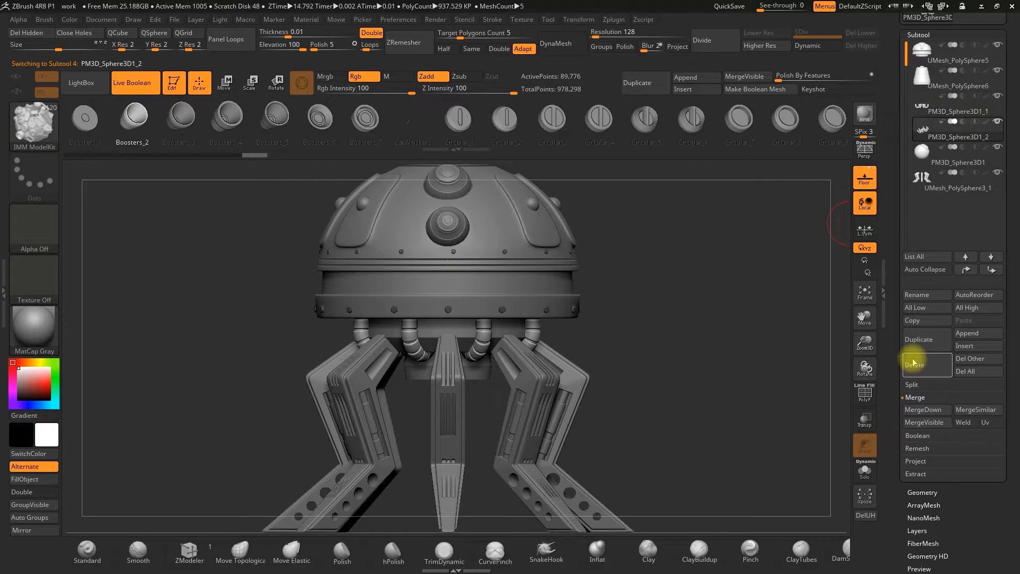
pyautogui.moveTo(921, 107)
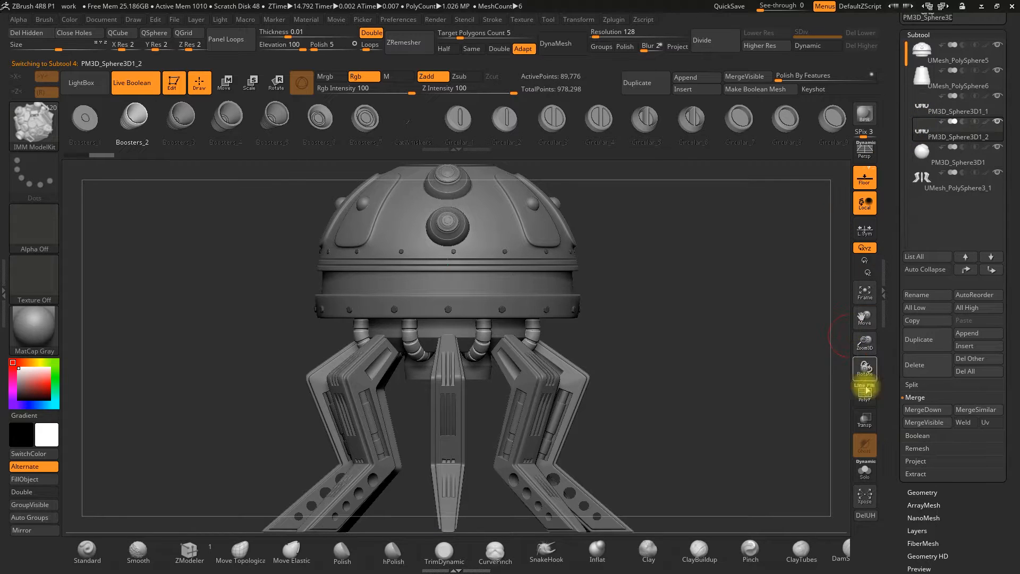
pyautogui.click(865, 470)
pyautogui.keyDown('alt'); pyautogui.moveTo(703, 310); pyautogui.dragTo(714, 335); pyautogui.keyUp('alt')
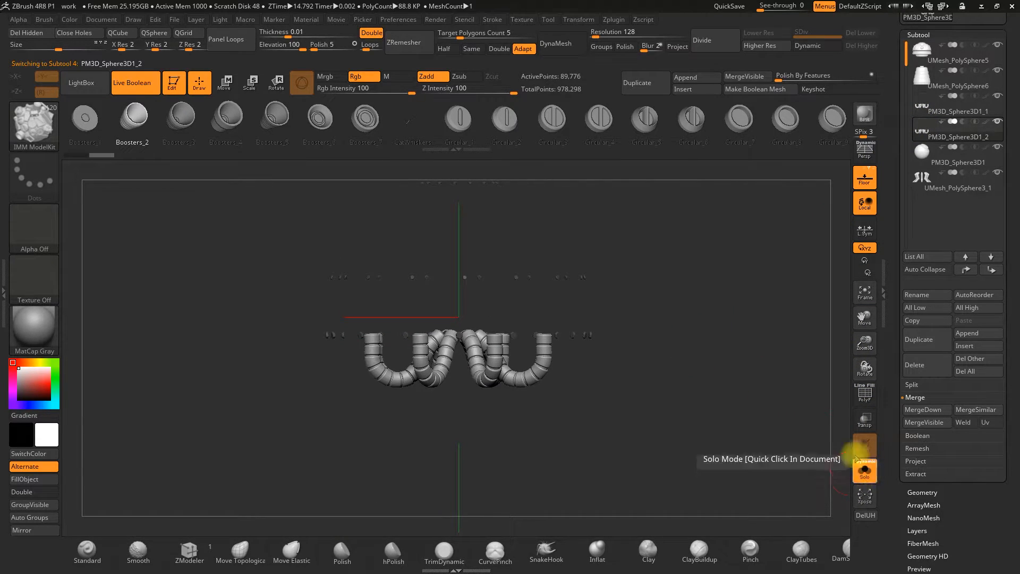
pyautogui.moveTo(656, 375); pyautogui.dragTo(557, 366)
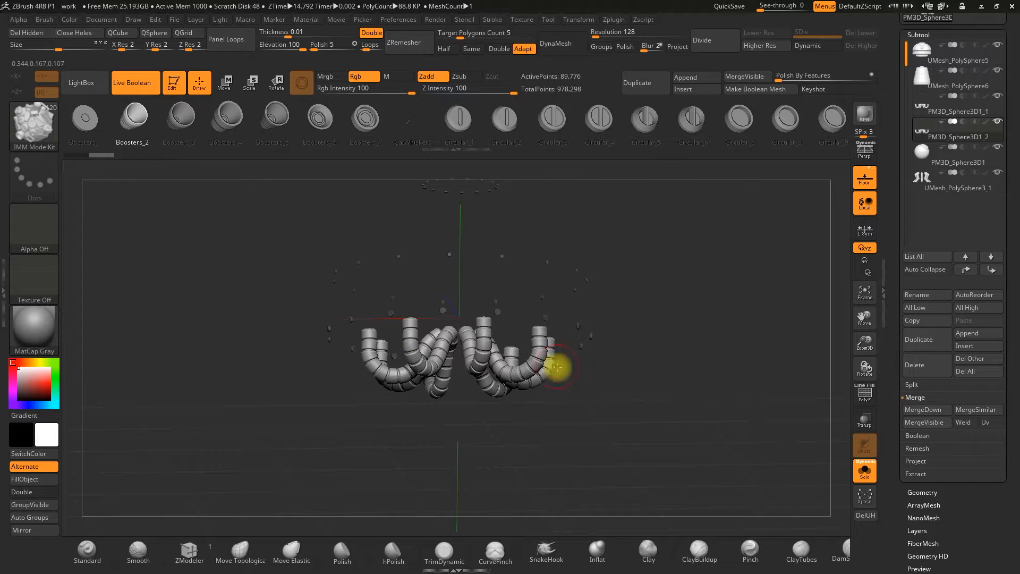
pyautogui.keyDown('shift'); pyautogui.moveTo(553, 306); pyautogui.dragTo(608, 334); pyautogui.keyUp('shift')
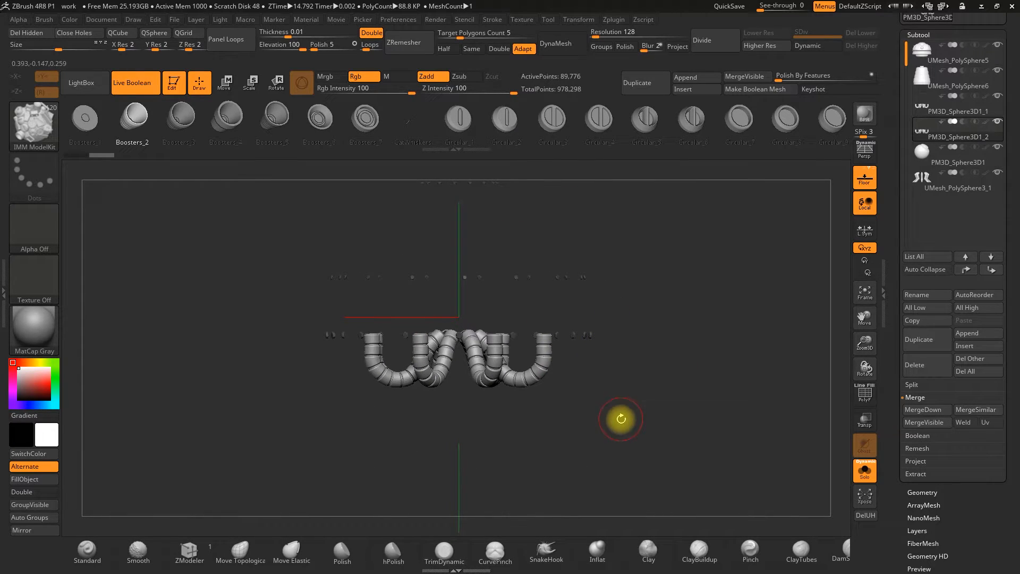
pyautogui.keyDown('alt'); pyautogui.moveTo(683, 257); pyautogui.dragTo(663, 353); pyautogui.keyUp('alt')
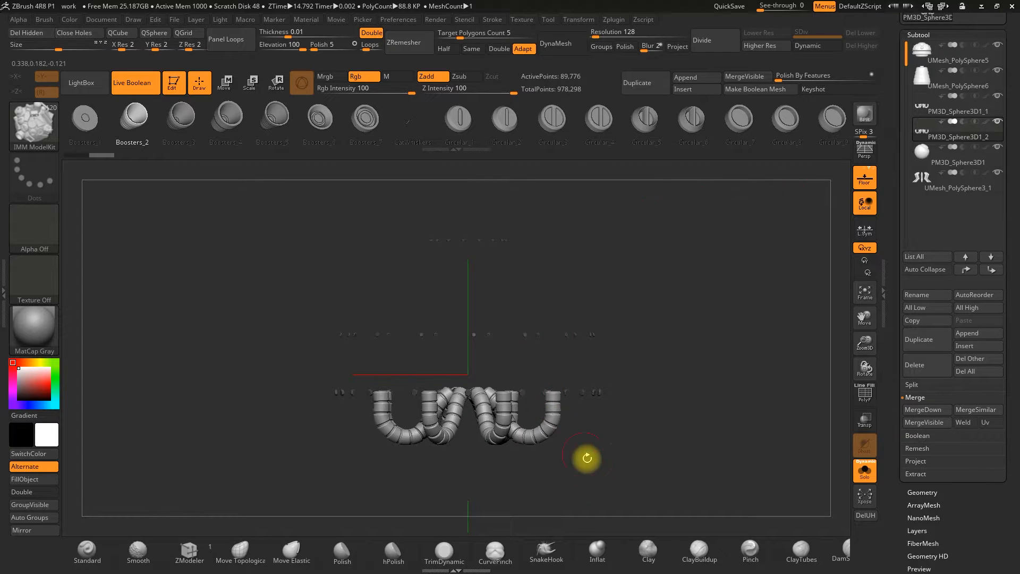
pyautogui.moveTo(610, 463)
pyautogui.mouseDown()
pyautogui.moveTo(624, 483)
pyautogui.moveTo(613, 464)
pyautogui.mouseUp()
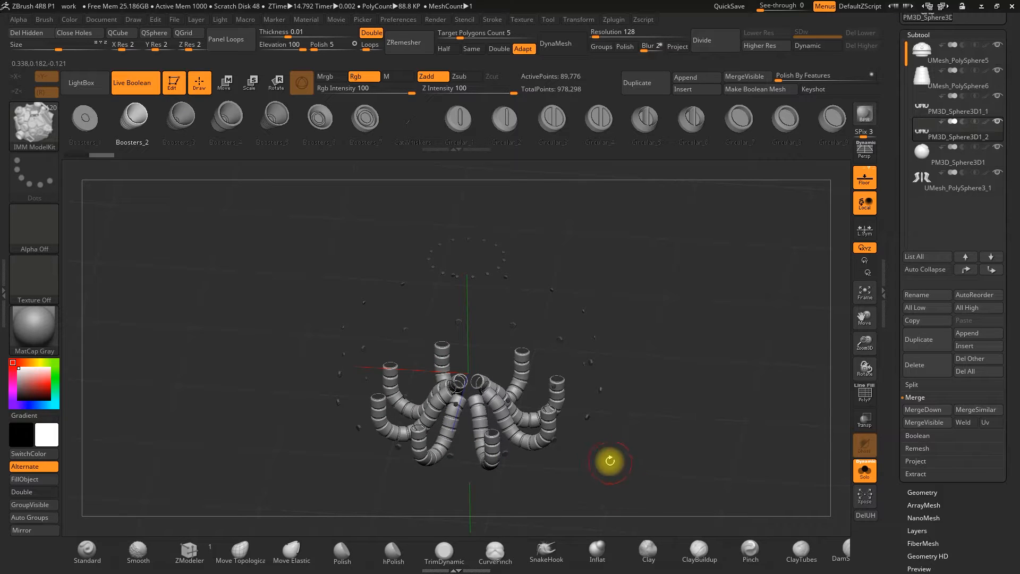
# Step: Hide three neighbouring tubes of the duplicate with the lasso selection, keeping the surrounding rivets visible
pyautogui.hotkey('ctrl', 'shift')
pyautogui.keyDown('ctrl'); pyautogui.keyDown('alt'); pyautogui.keyDown('shift'); pyautogui.click(520, 435); pyautogui.keyUp('shift'); pyautogui.keyUp('alt'); pyautogui.keyUp('ctrl')
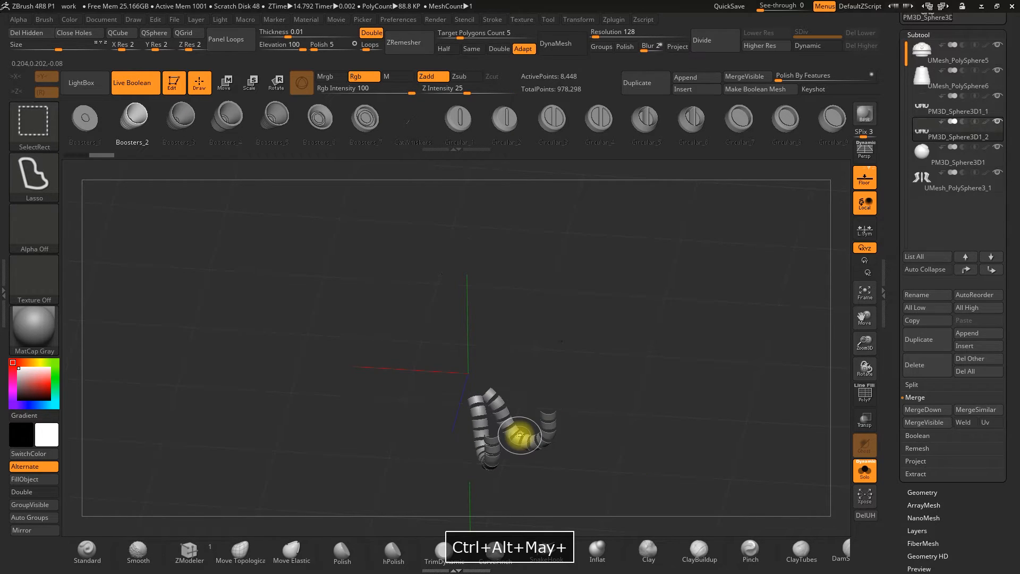
pyautogui.keyDown('ctrl'); pyautogui.keyDown('alt'); pyautogui.keyDown('shift'); pyautogui.click(522, 424); pyautogui.keyUp('shift'); pyautogui.keyUp('alt'); pyautogui.keyUp('ctrl')
pyautogui.keyDown('ctrl'); pyautogui.keyDown('alt'); pyautogui.keyDown('shift'); pyautogui.click(509, 429); pyautogui.keyUp('shift'); pyautogui.keyUp('alt'); pyautogui.keyUp('ctrl')
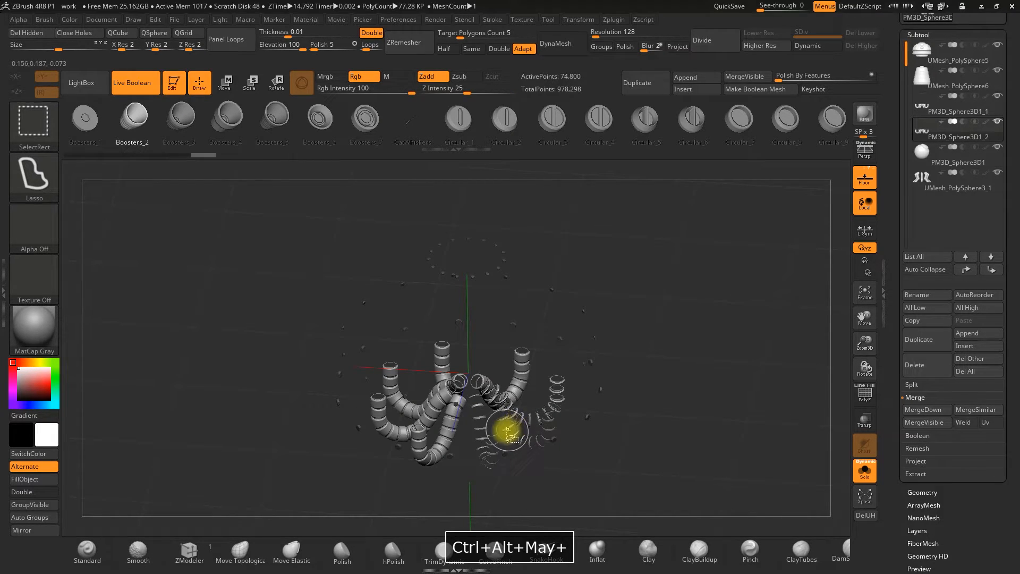
pyautogui.keyDown('ctrl'); pyautogui.keyDown('alt'); pyautogui.keyDown('shift'); pyautogui.click(510, 430); pyautogui.keyUp('shift'); pyautogui.keyUp('alt'); pyautogui.keyUp('ctrl')
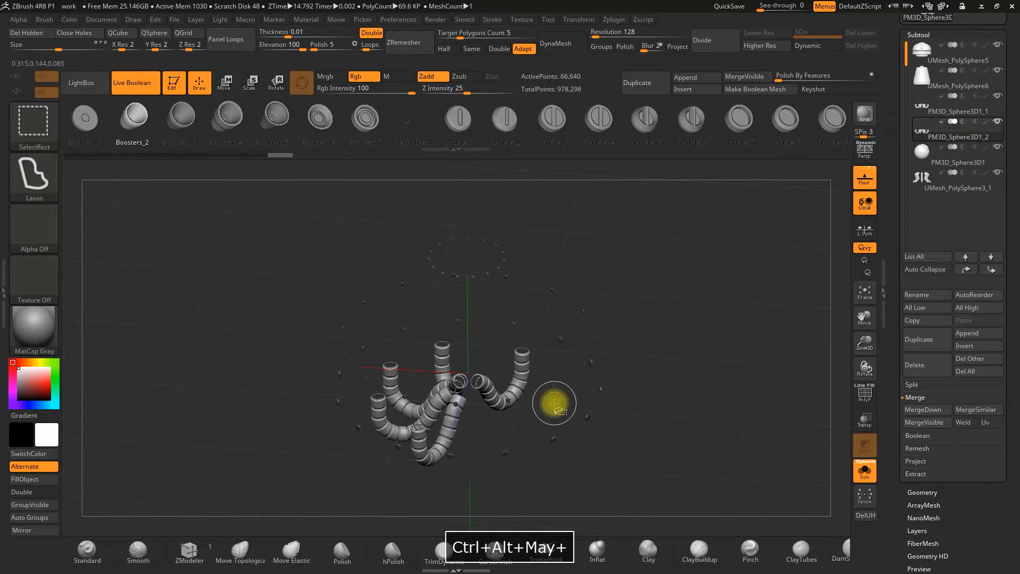
# Step: Hide the five remaining tubes of the duplicate so that only the small rivets stay visible
pyautogui.moveTo(604, 483); pyautogui.dragTo(622, 461)
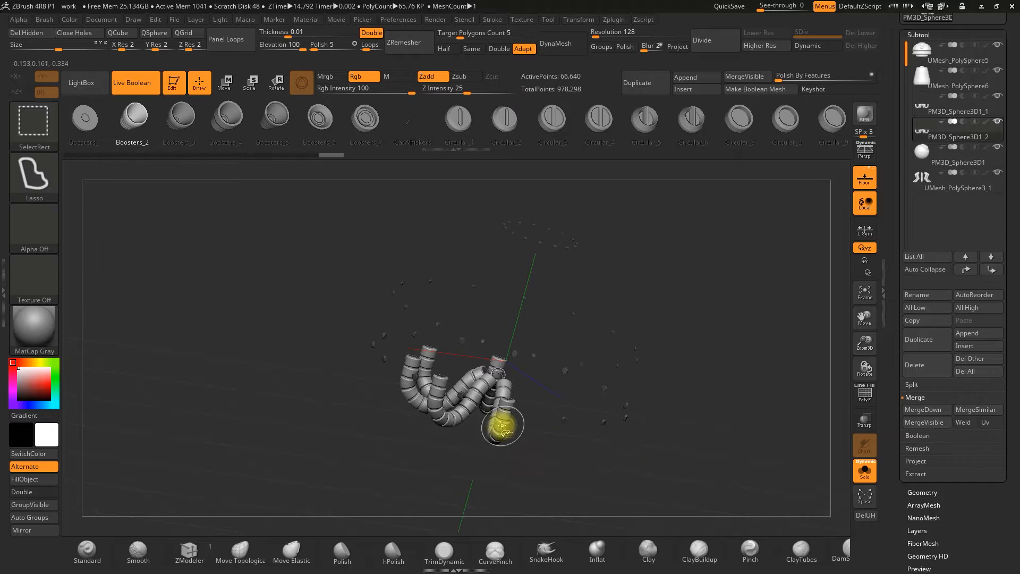
pyautogui.keyDown('ctrl'); pyautogui.keyDown('alt'); pyautogui.keyDown('shift'); pyautogui.click(500, 425); pyautogui.keyUp('shift'); pyautogui.keyUp('alt'); pyautogui.keyUp('ctrl')
pyautogui.keyDown('ctrl'); pyautogui.keyDown('alt'); pyautogui.keyDown('shift'); pyautogui.click(492, 422); pyautogui.keyUp('shift'); pyautogui.keyUp('alt'); pyautogui.keyUp('ctrl')
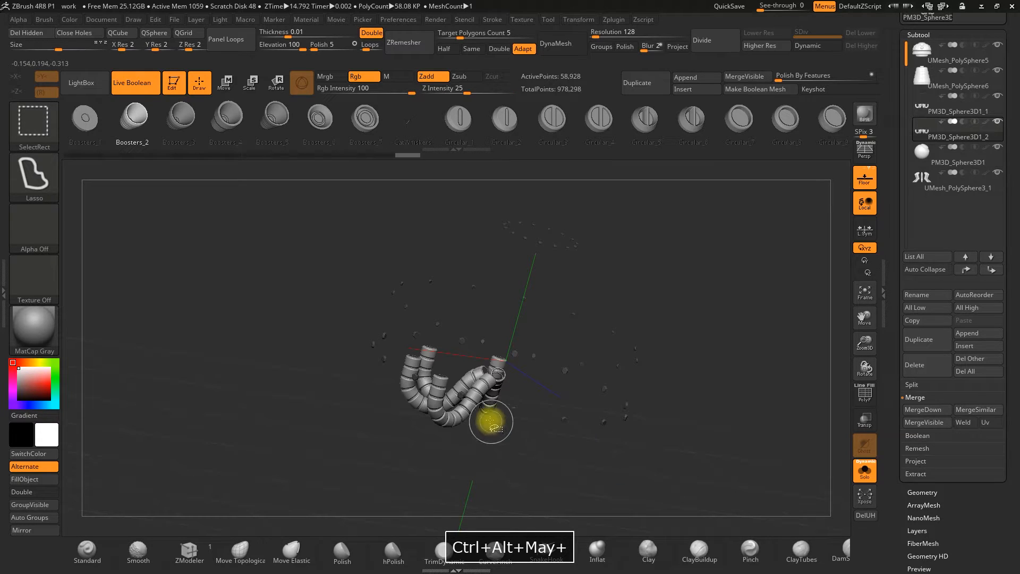
pyautogui.keyDown('ctrl'); pyautogui.keyDown('alt'); pyautogui.keyDown('shift'); pyautogui.click(460, 413); pyautogui.keyUp('shift'); pyautogui.keyUp('alt'); pyautogui.keyUp('ctrl')
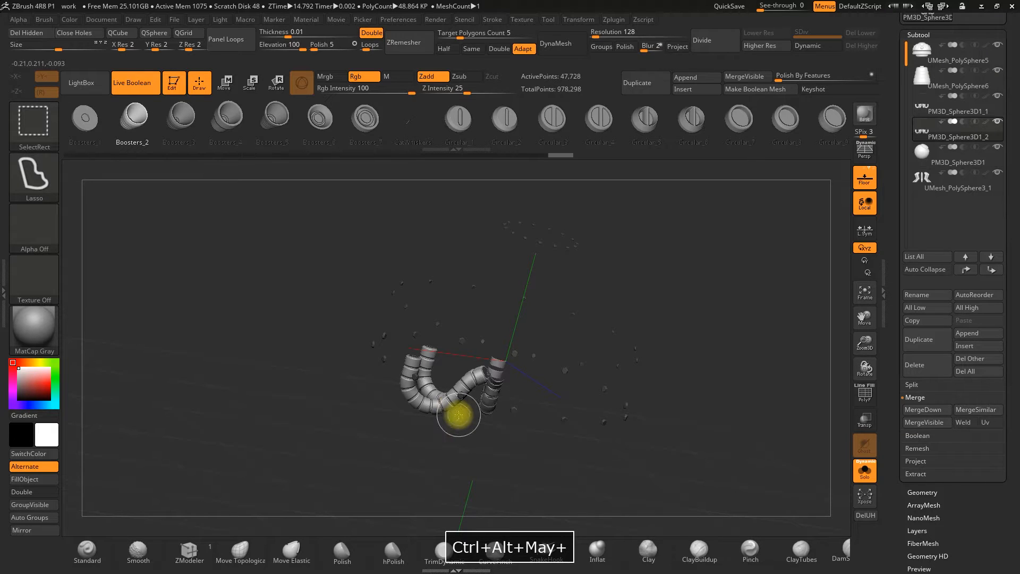
pyautogui.keyDown('ctrl'); pyautogui.keyDown('alt'); pyautogui.keyDown('shift'); pyautogui.click(448, 409); pyautogui.keyUp('shift'); pyautogui.keyUp('alt'); pyautogui.keyUp('ctrl')
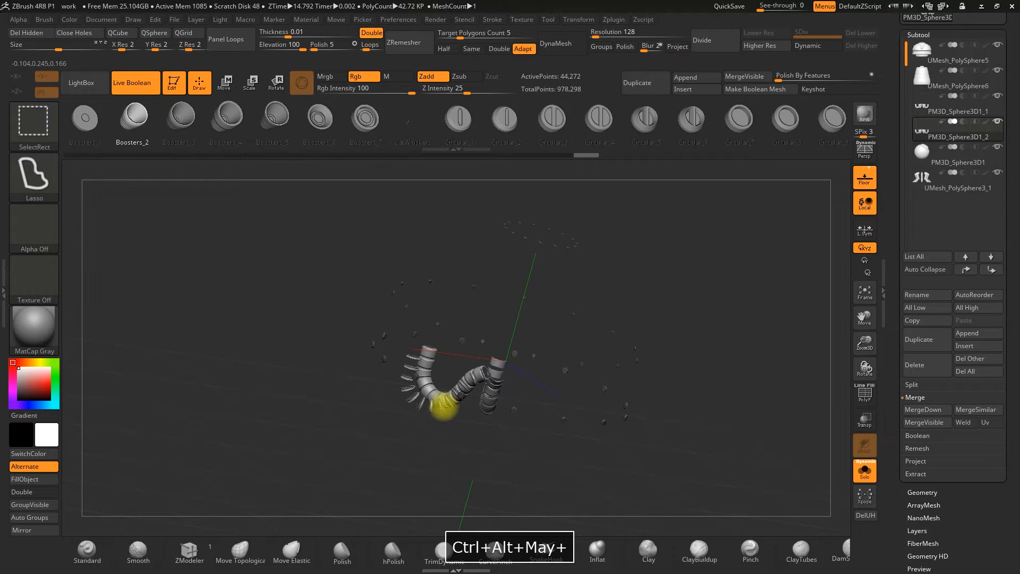
pyautogui.keyDown('ctrl'); pyautogui.keyDown('alt'); pyautogui.keyDown('shift'); pyautogui.click(442, 407); pyautogui.keyUp('shift'); pyautogui.keyUp('alt'); pyautogui.keyUp('ctrl')
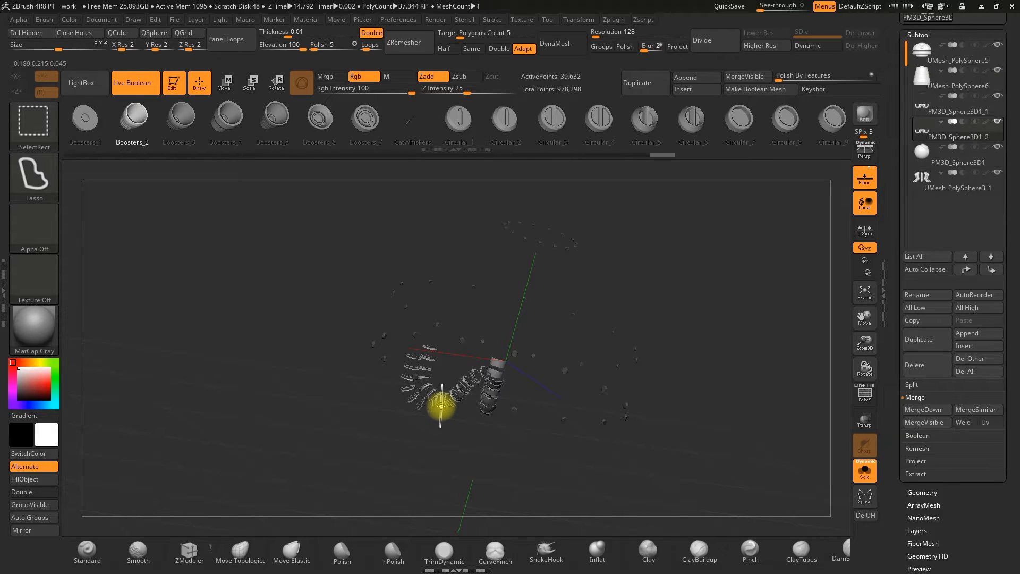
pyautogui.keyDown('ctrl'); pyautogui.keyDown('alt'); pyautogui.keyDown('shift'); pyautogui.click(435, 407); pyautogui.keyUp('shift'); pyautogui.keyUp('alt'); pyautogui.keyUp('ctrl')
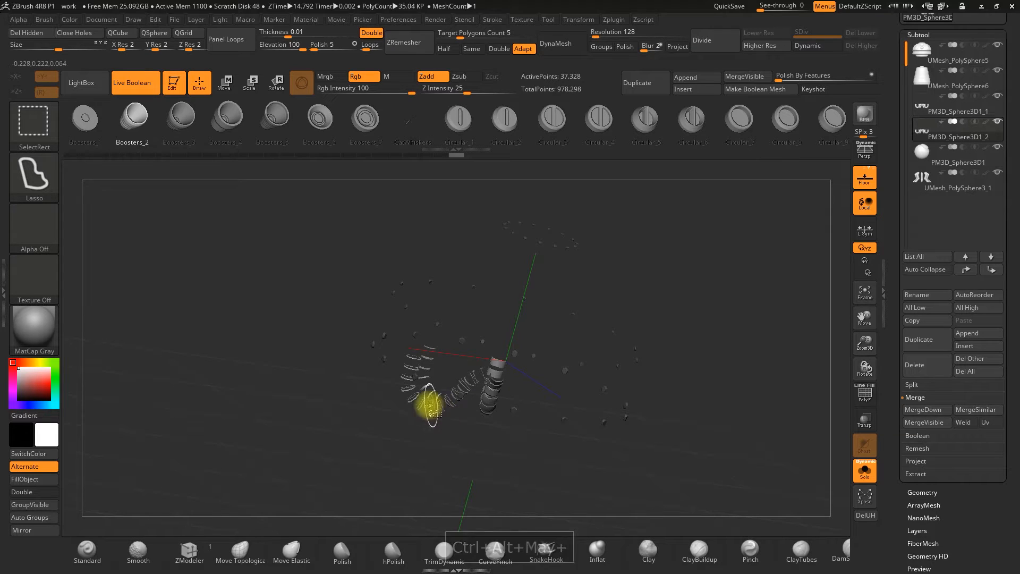
pyautogui.keyDown('ctrl'); pyautogui.keyDown('alt'); pyautogui.keyDown('shift'); pyautogui.click(424, 406); pyautogui.keyUp('shift'); pyautogui.keyUp('alt'); pyautogui.keyUp('ctrl')
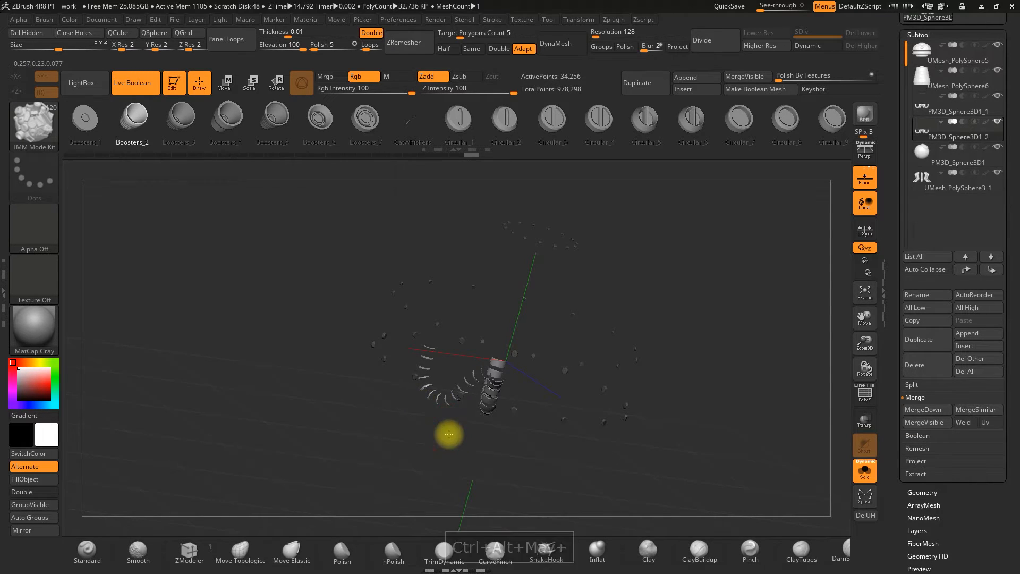
pyautogui.moveTo(449, 433); pyautogui.dragTo(452, 423)
pyautogui.keyDown('ctrl'); pyautogui.keyDown('alt'); pyautogui.keyDown('shift'); pyautogui.click(423, 410); pyautogui.keyUp('shift'); pyautogui.keyUp('alt'); pyautogui.keyUp('ctrl')
pyautogui.keyDown('ctrl'); pyautogui.keyDown('alt'); pyautogui.keyDown('shift'); pyautogui.click(459, 428); pyautogui.keyUp('shift'); pyautogui.keyUp('alt'); pyautogui.keyUp('ctrl')
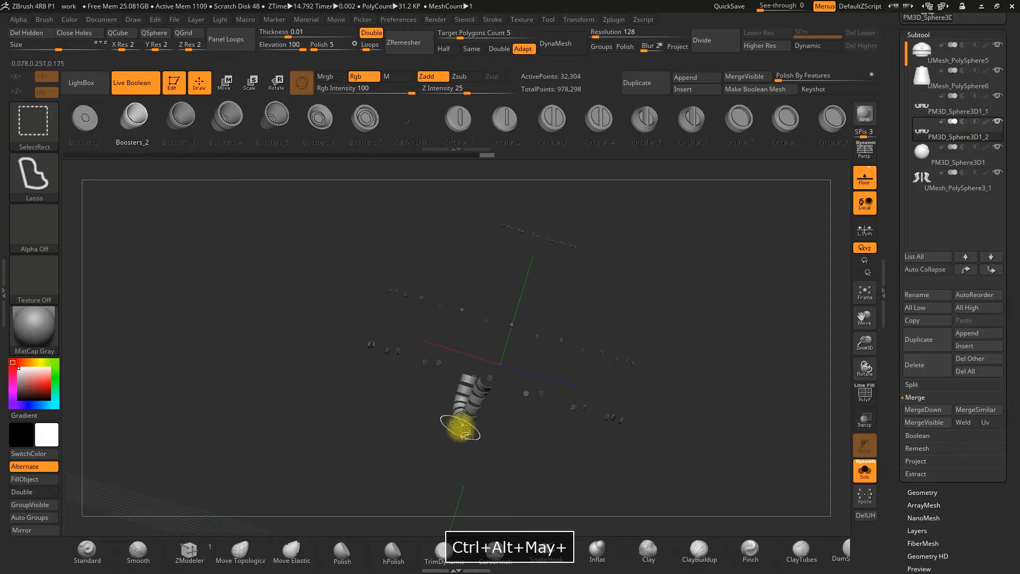
pyautogui.keyDown('ctrl'); pyautogui.keyDown('alt'); pyautogui.keyDown('shift'); pyautogui.click(466, 428); pyautogui.keyUp('shift'); pyautogui.keyUp('alt'); pyautogui.keyUp('ctrl')
pyautogui.moveTo(476, 440); pyautogui.dragTo(534, 420)
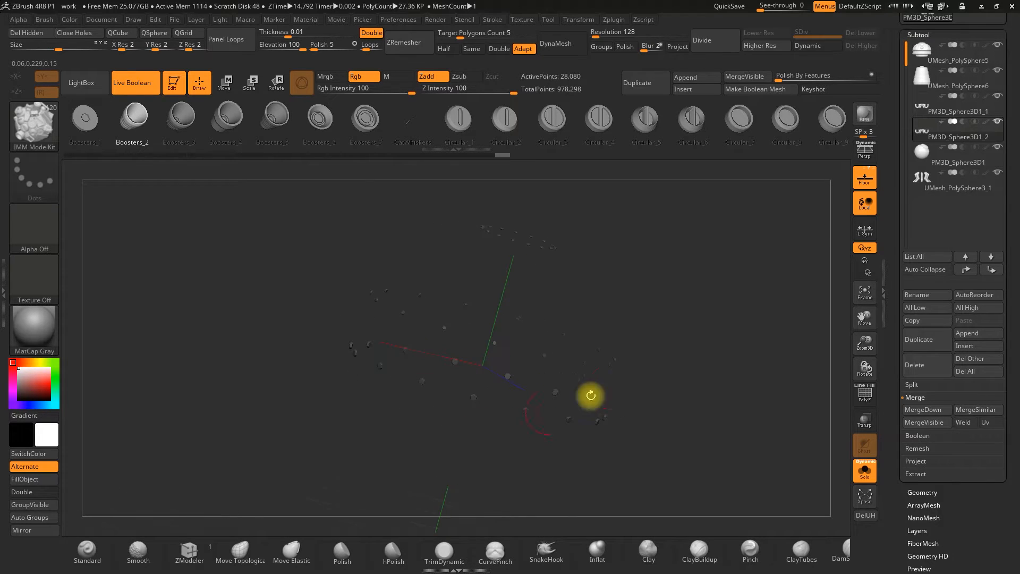
# Step: Delete the hidden tubes from the duplicated subtool so that it contains only the rivets
pyautogui.keyDown('alt'); pyautogui.moveTo(655, 304); pyautogui.dragTo(638, 347); pyautogui.keyUp('alt')
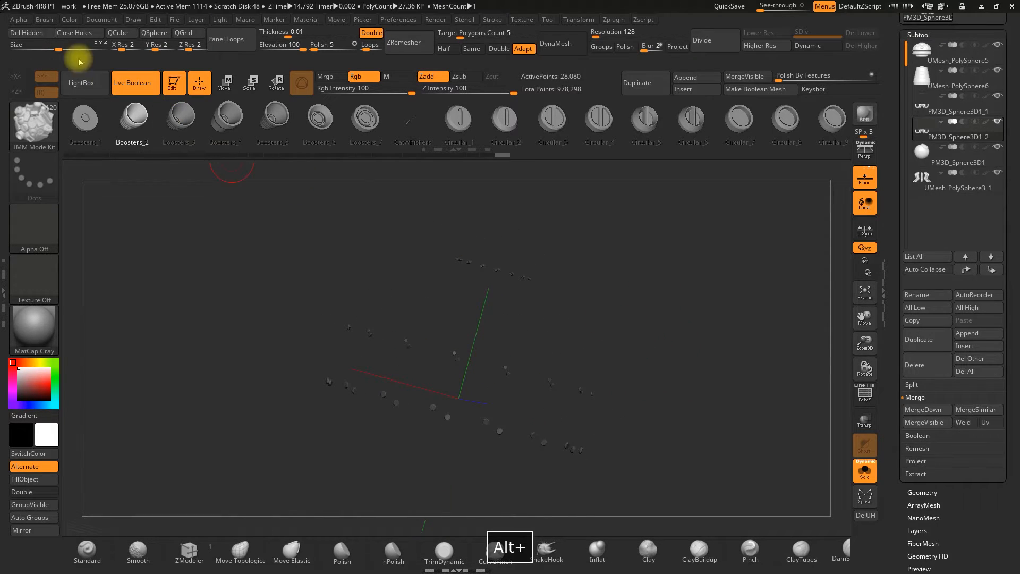
pyautogui.click(26, 32)
pyautogui.keyDown('shift'); pyautogui.moveTo(209, 239); pyautogui.dragTo(255, 297); pyautogui.keyUp('shift')
pyautogui.moveTo(633, 353)
pyautogui.keyDown('alt'); pyautogui.mouseDown()
pyautogui.moveTo(620, 329)
pyautogui.moveTo(643, 347)
pyautogui.mouseUp(); pyautogui.keyUp('alt')
# Step: Select the original merged subtool PM3D_Sphere3D1_1 and hide the rivets above and beside the tubes with lasso selections
pyautogui.click(918, 106)
pyautogui.keyDown('alt'); pyautogui.moveTo(623, 387); pyautogui.dragTo(642, 383); pyautogui.keyUp('alt')
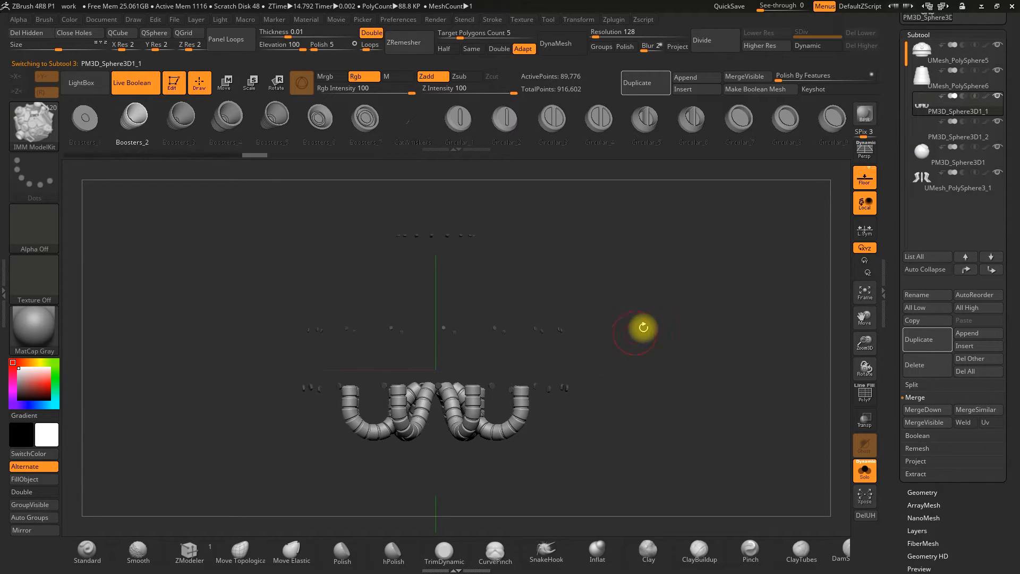
pyautogui.moveTo(216, 212)
pyautogui.keyDown('ctrl'); pyautogui.keyDown('alt'); pyautogui.keyDown('shift'); pyautogui.mouseDown()
pyautogui.moveTo(285, 268)
pyautogui.moveTo(478, 298)
pyautogui.moveTo(445, 216)
pyautogui.moveTo(426, 224)
pyautogui.mouseUp(); pyautogui.keyUp('shift'); pyautogui.keyUp('alt'); pyautogui.keyUp('ctrl')
pyautogui.moveTo(369, 257)
pyautogui.keyDown('ctrl'); pyautogui.keyDown('alt'); pyautogui.keyDown('shift'); pyautogui.mouseDown()
pyautogui.moveTo(262, 364)
pyautogui.moveTo(487, 360)
pyautogui.moveTo(588, 303)
pyautogui.moveTo(620, 321)
pyautogui.moveTo(615, 428)
pyautogui.moveTo(627, 417)
pyautogui.moveTo(634, 267)
pyautogui.mouseUp(); pyautogui.keyUp('shift'); pyautogui.keyUp('alt'); pyautogui.keyUp('ctrl')
pyautogui.moveTo(592, 365)
pyautogui.keyDown('ctrl'); pyautogui.keyDown('alt'); pyautogui.keyDown('shift'); pyautogui.mouseDown()
pyautogui.moveTo(574, 337)
pyautogui.moveTo(470, 433)
pyautogui.moveTo(372, 416)
pyautogui.moveTo(305, 438)
pyautogui.moveTo(579, 487)
pyautogui.mouseUp(); pyautogui.keyUp('shift'); pyautogui.keyUp('alt'); pyautogui.keyUp('ctrl')
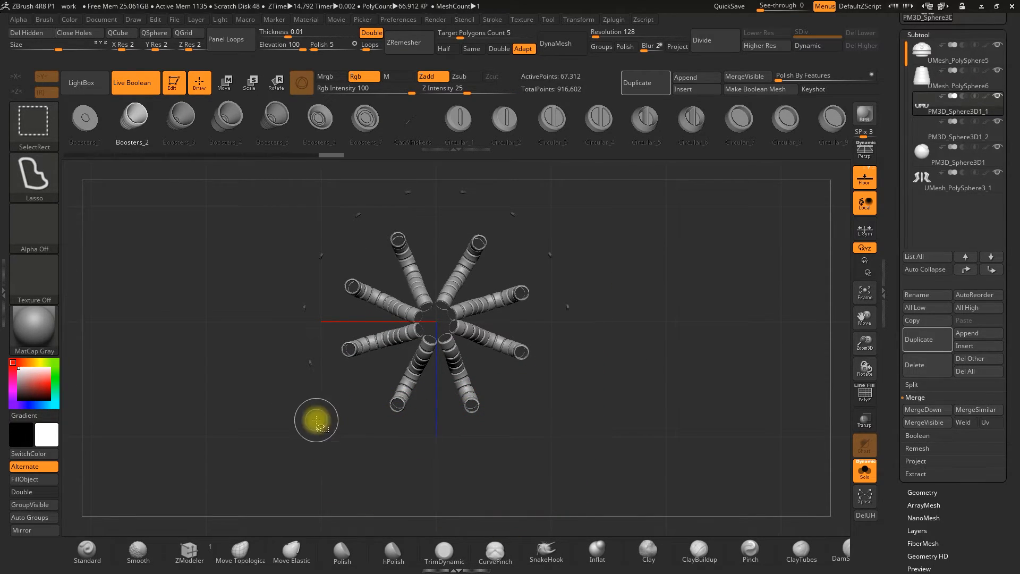
# Step: Hide the remaining rivets around the tube ring and delete all hidden geometry, leaving only the eight tubes
pyautogui.keyDown('ctrl'); pyautogui.keyDown('alt'); pyautogui.keyDown('shift'); pyautogui.moveTo(335, 391); pyautogui.dragTo(322, 323); pyautogui.keyUp('shift'); pyautogui.keyUp('alt'); pyautogui.keyUp('ctrl')
pyautogui.moveTo(348, 263)
pyautogui.keyDown('ctrl'); pyautogui.keyDown('alt'); pyautogui.keyDown('shift'); pyautogui.mouseDown()
pyautogui.moveTo(392, 214)
pyautogui.moveTo(439, 207)
pyautogui.moveTo(490, 177)
pyautogui.moveTo(346, 187)
pyautogui.moveTo(201, 348)
pyautogui.moveTo(224, 359)
pyautogui.mouseUp(); pyautogui.keyUp('shift'); pyautogui.keyUp('alt'); pyautogui.keyUp('ctrl')
pyautogui.moveTo(523, 263)
pyautogui.keyDown('ctrl'); pyautogui.keyDown('alt'); pyautogui.keyDown('shift'); pyautogui.mouseDown()
pyautogui.moveTo(497, 200)
pyautogui.moveTo(647, 319)
pyautogui.moveTo(633, 337)
pyautogui.moveTo(631, 290)
pyautogui.moveTo(611, 305)
pyautogui.moveTo(627, 262)
pyautogui.moveTo(615, 292)
pyautogui.moveTo(627, 341)
pyautogui.mouseUp(); pyautogui.keyUp('shift'); pyautogui.keyUp('alt'); pyautogui.keyUp('ctrl')
pyautogui.click(35, 34)
# Step: Inspect the rivet subtool PM3D_Sphere3D1_2, the PM3D_Sphere3D1 sphere and UMesh_PolySphere3_1 one after another in Solo mode
pyautogui.click(927, 127)
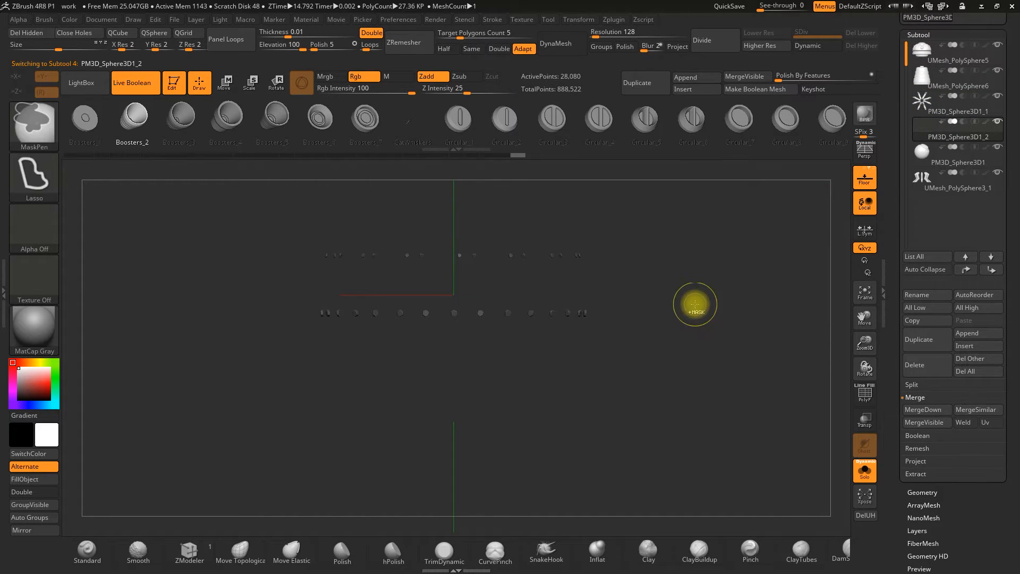
pyautogui.keyDown('ctrl'); pyautogui.moveTo(700, 316); pyautogui.dragTo(717, 346); pyautogui.keyUp('ctrl')
pyautogui.keyDown('alt'); pyautogui.moveTo(678, 265); pyautogui.dragTo(685, 357); pyautogui.keyUp('alt')
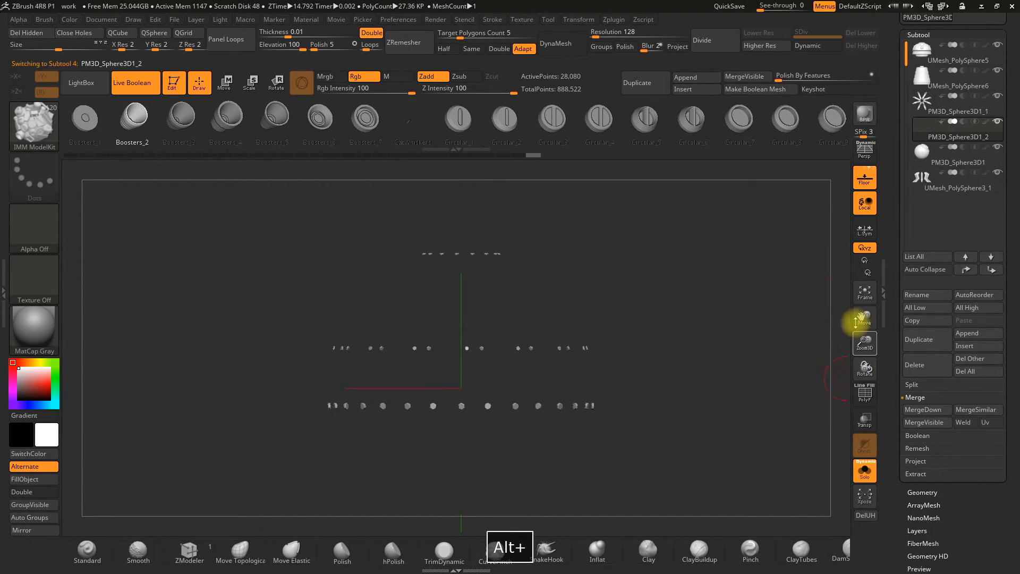
pyautogui.click(917, 160)
pyautogui.click(922, 176)
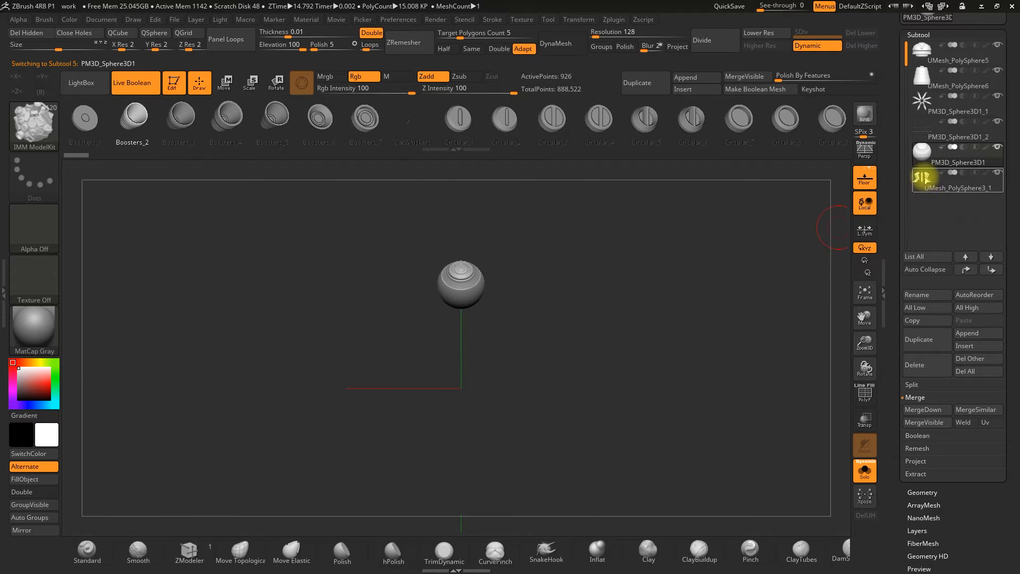
pyautogui.moveTo(863, 348); pyautogui.dragTo(863, 317)
pyautogui.keyDown('alt'); pyautogui.moveTo(694, 377); pyautogui.dragTo(663, 296); pyautogui.keyUp('alt')
# Step: Select the PM3D_Sphere3D1 sphere and apply its dynamic subdivision as real geometry
pyautogui.click(910, 158)
pyautogui.moveTo(869, 351); pyautogui.dragTo(861, 400)
pyautogui.keyDown('alt'); pyautogui.moveTo(637, 307); pyautogui.dragTo(640, 383); pyautogui.keyUp('alt')
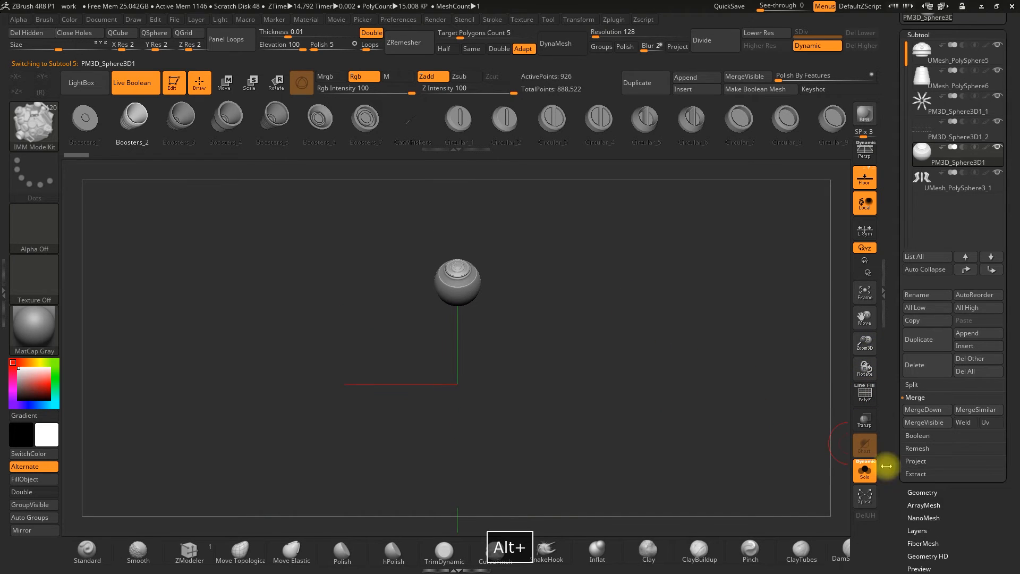
pyautogui.click(910, 493)
pyautogui.click(972, 174)
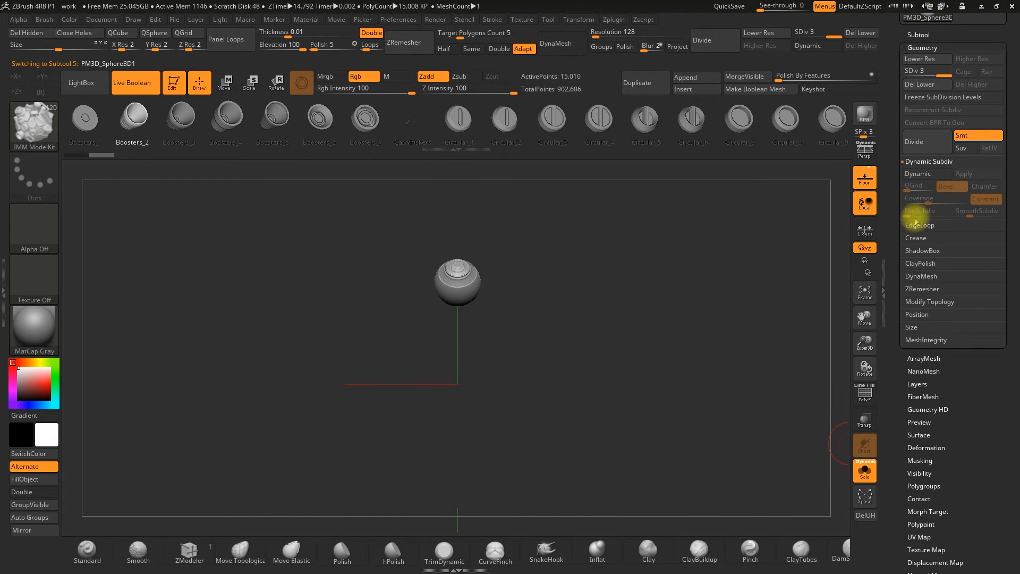
# Step: Turn off Solo mode and bring the complete robot into view from the front
pyautogui.moveTo(865, 340); pyautogui.dragTo(859, 407)
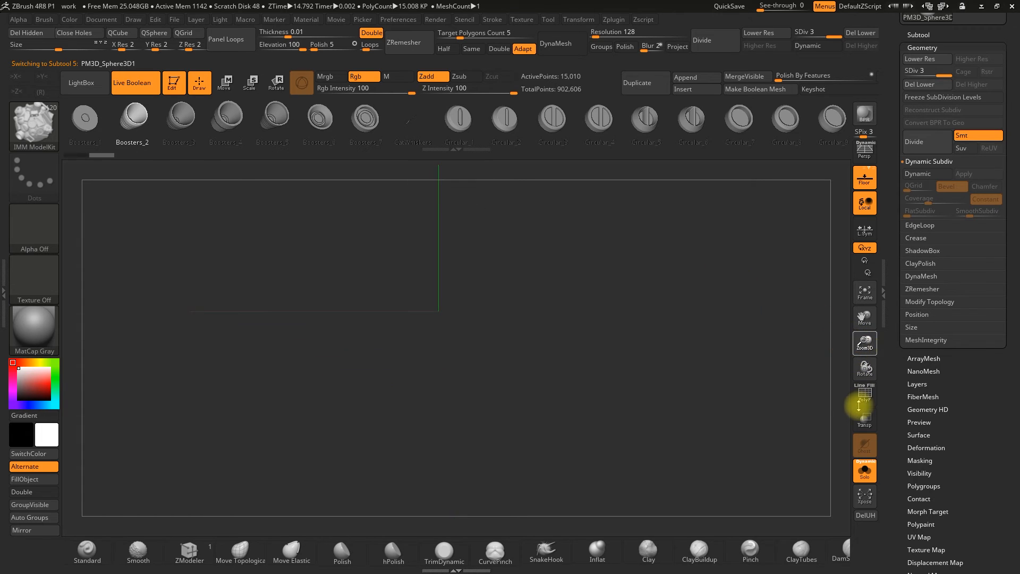
pyautogui.moveTo(866, 319); pyautogui.dragTo(864, 456)
pyautogui.moveTo(675, 400); pyautogui.dragTo(675, 260)
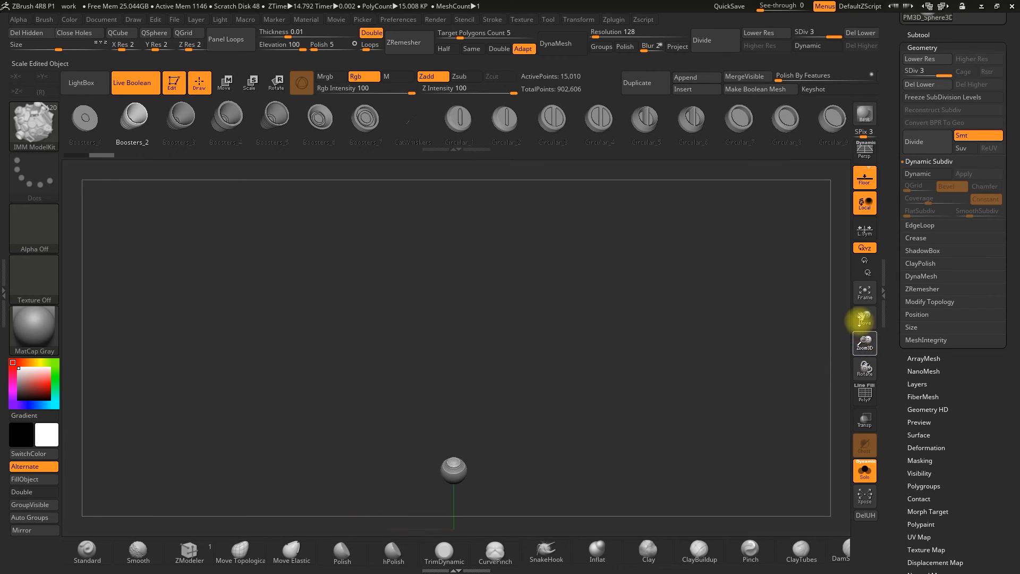
pyautogui.click(866, 470)
pyautogui.moveTo(863, 324); pyautogui.dragTo(861, 205)
pyautogui.moveTo(864, 319)
pyautogui.mouseDown()
pyautogui.moveTo(864, 367)
pyautogui.moveTo(865, 319)
pyautogui.moveTo(869, 333)
pyautogui.mouseUp()
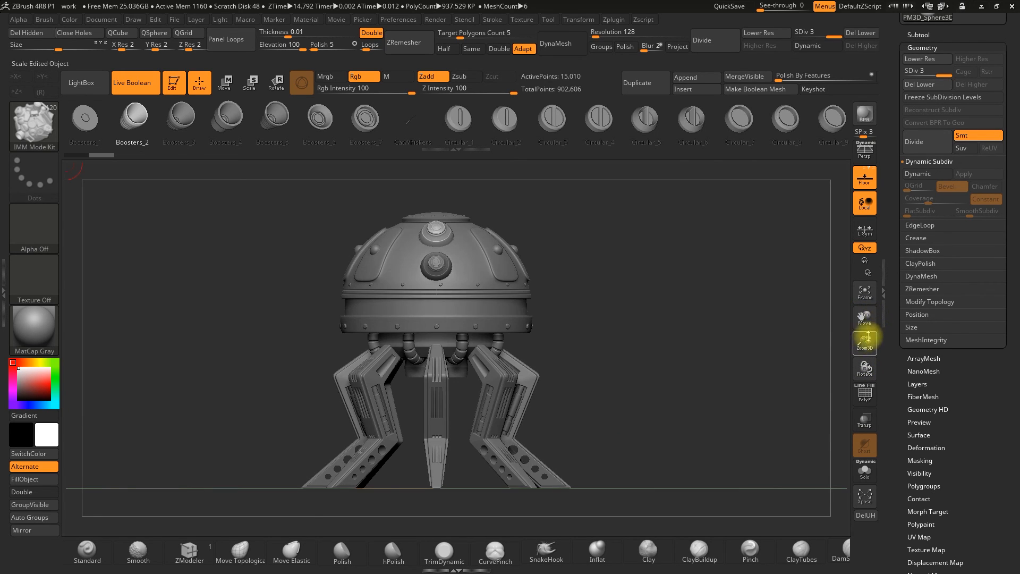